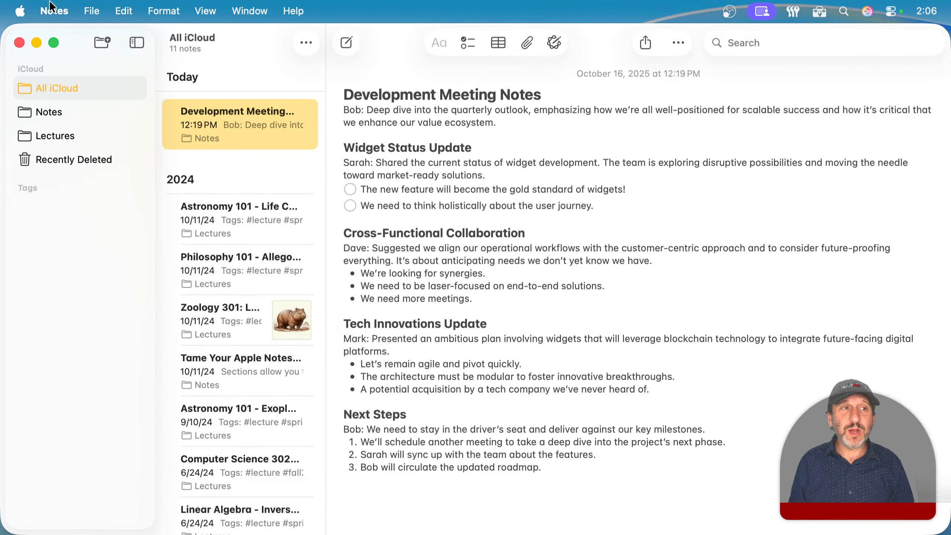
Review the iCloud and Gmail entries in the Internet Accounts settings to see which services each account syncs, and close the settings.
left_click(59, 11)
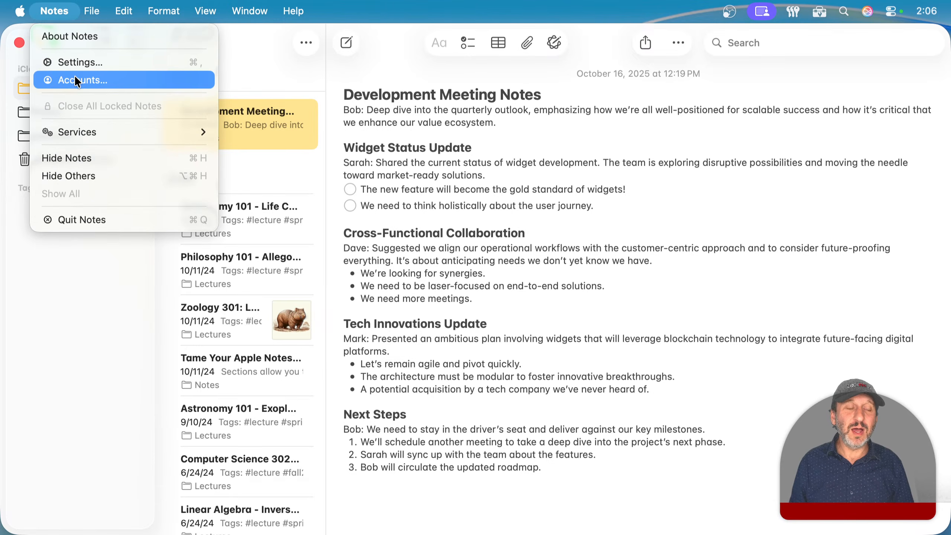
left_click(112, 80)
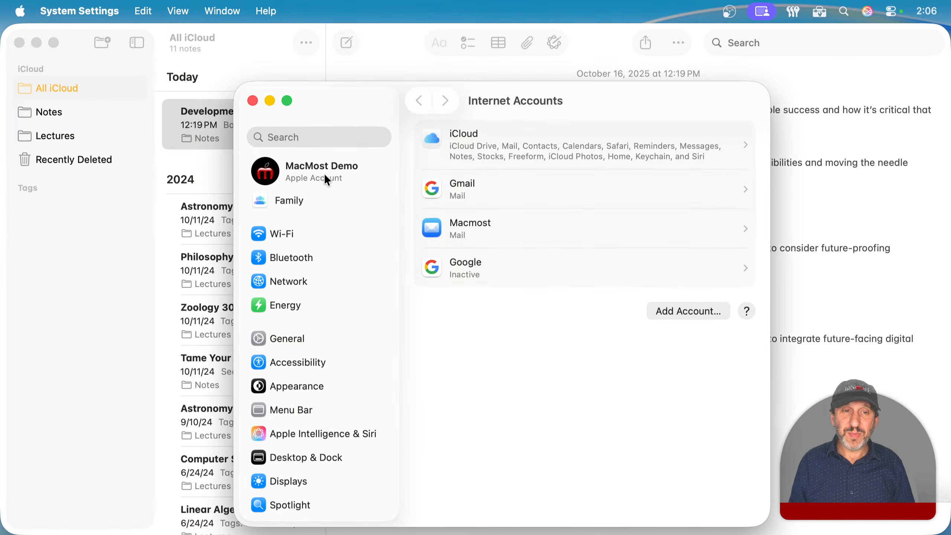
left_click(470, 147)
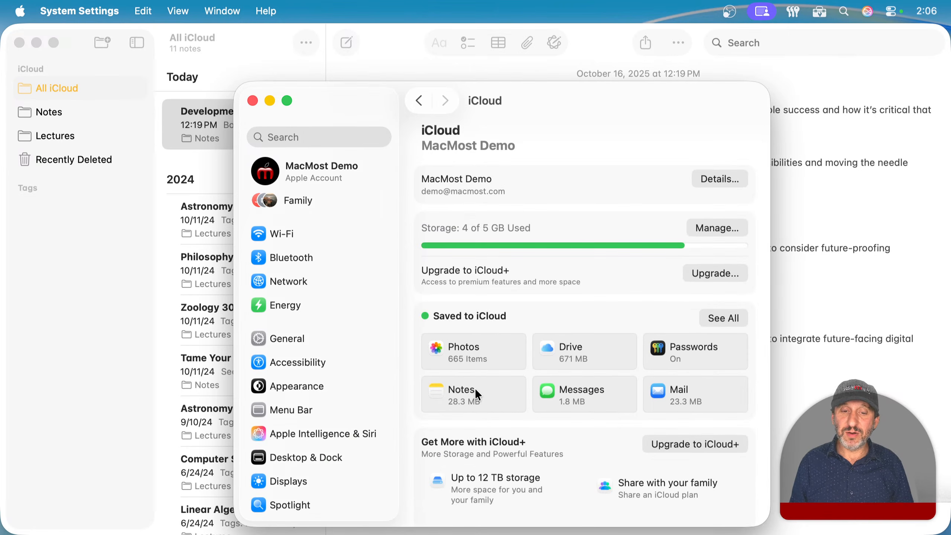
left_click(423, 101)
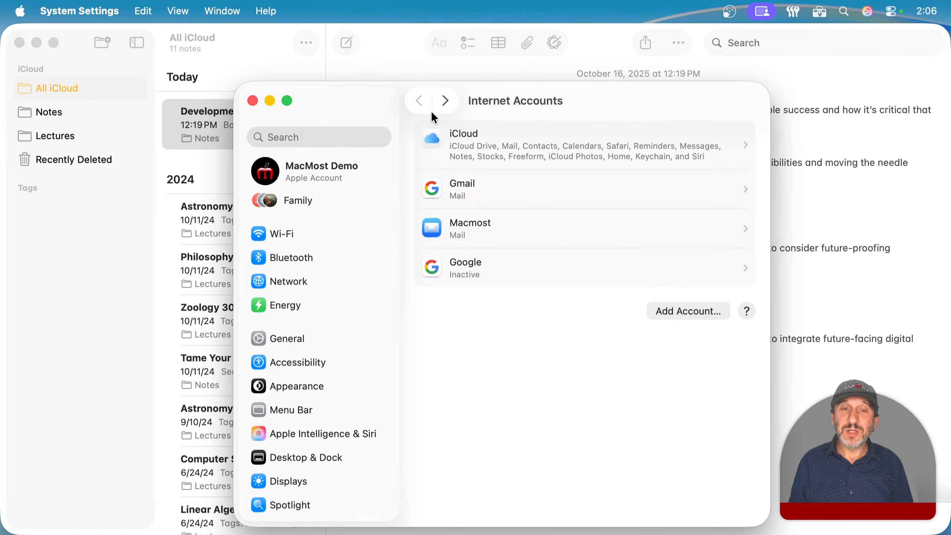
left_click(494, 190)
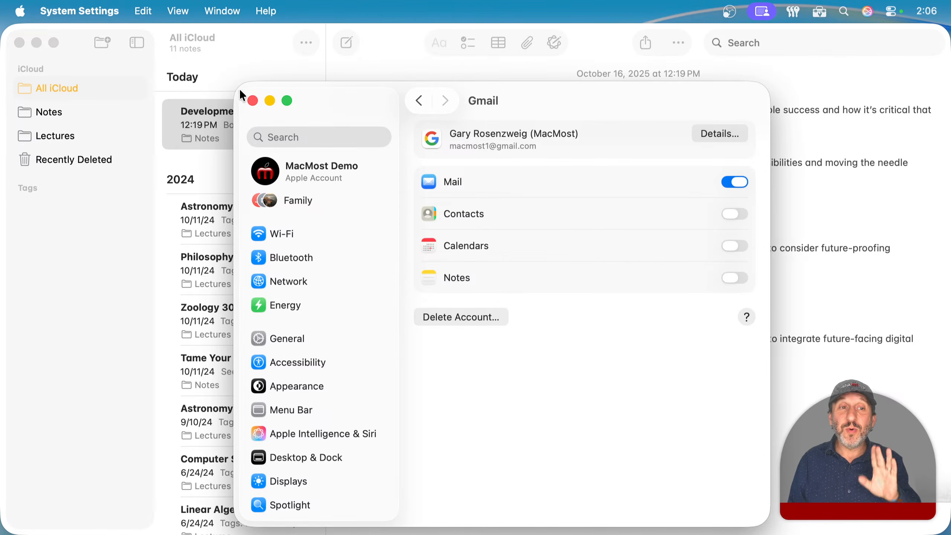
left_click(252, 100)
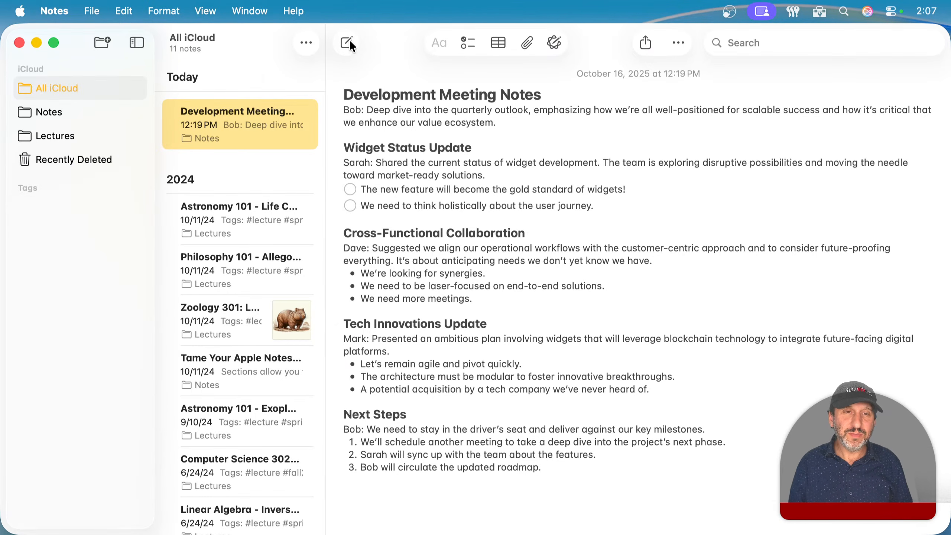
Create a new note titled "My Test Note" and start a line below the title.
left_click(92, 10)
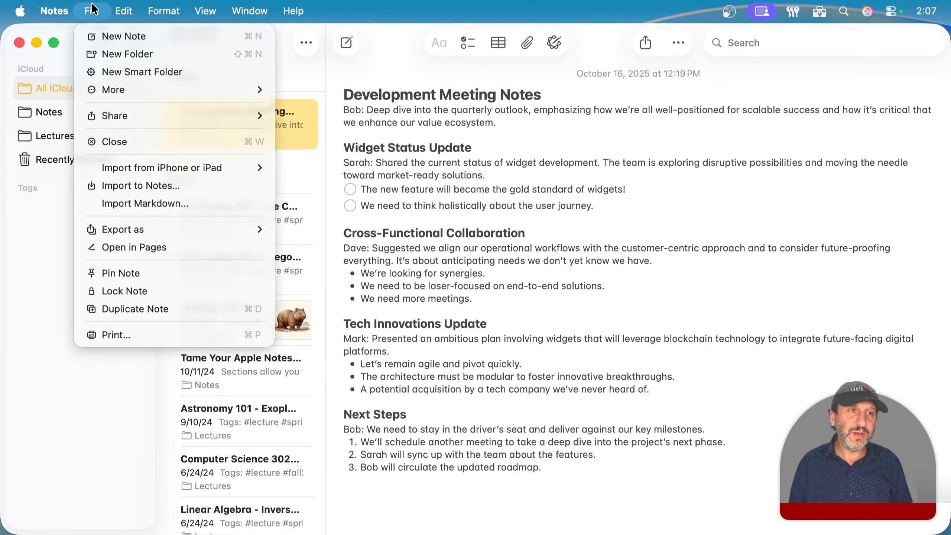
left_click(102, 36)
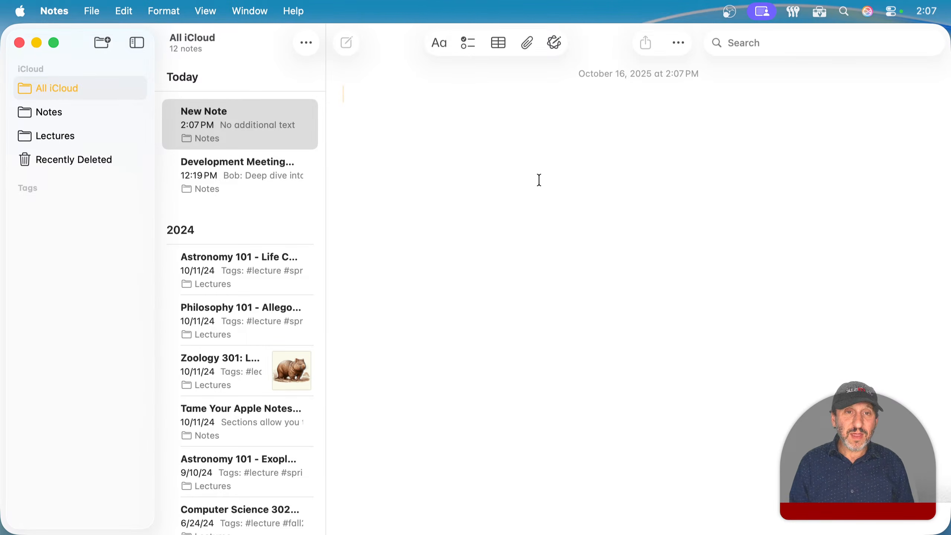
type("My Test Note")
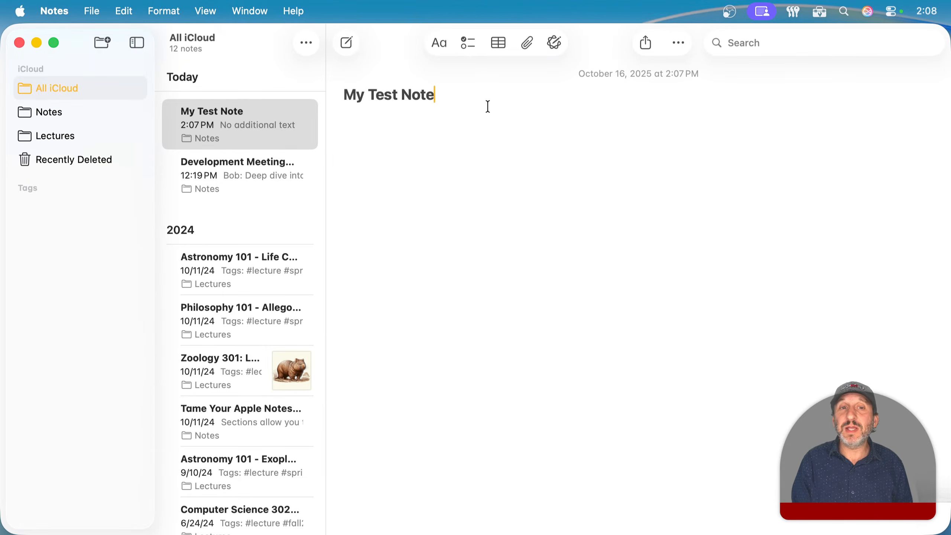
key("Return")
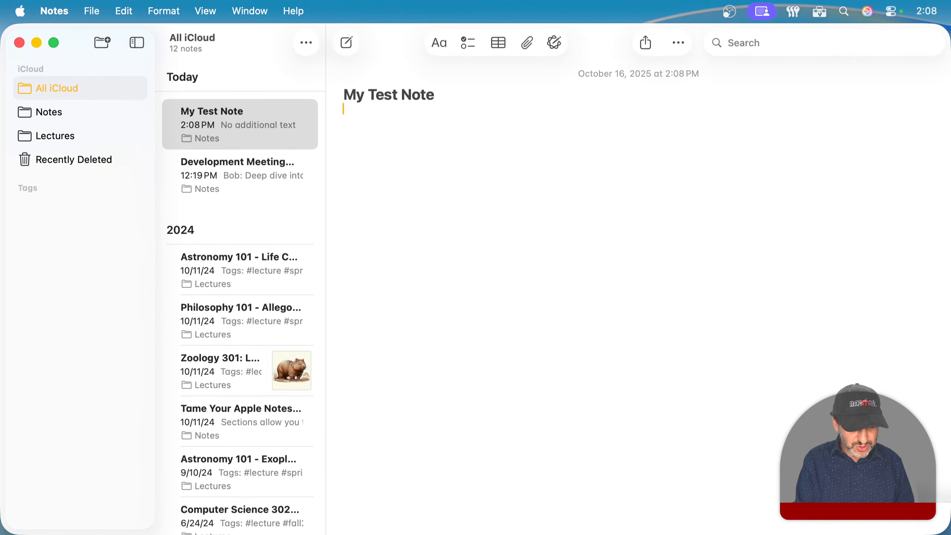
Add the body lines "Some info", "Some text" and "Whatever" below the note's title.
type("Some info")
key("Return")
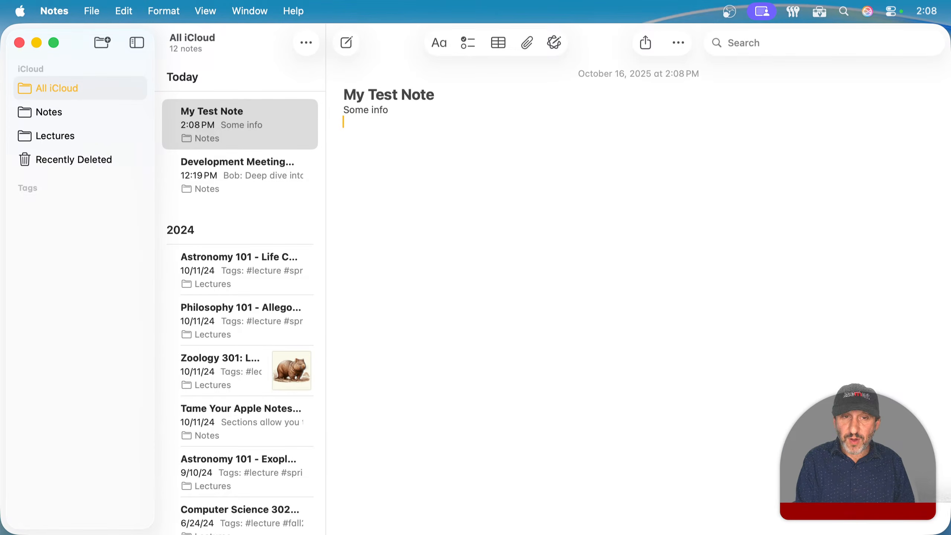
type("Some text")
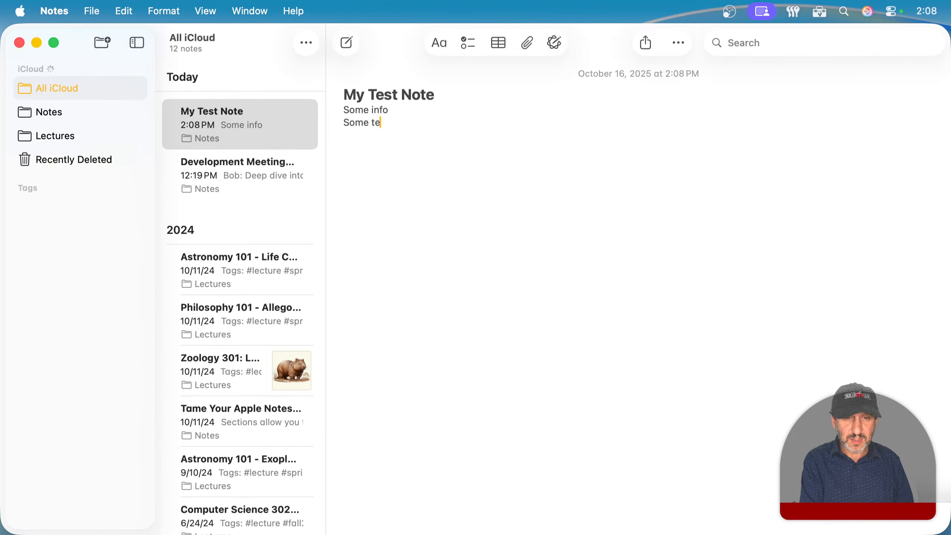
key("Return")
type("Whatever")
key("Return")
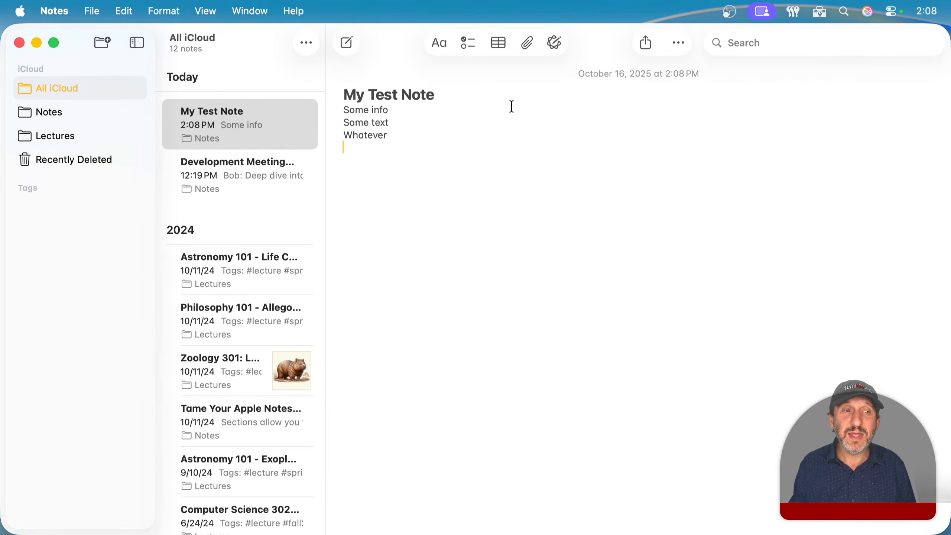
left_click_drag(440, 98, 460, 96)
left_click(375, 95)
left_click(424, 123)
left_click(397, 113)
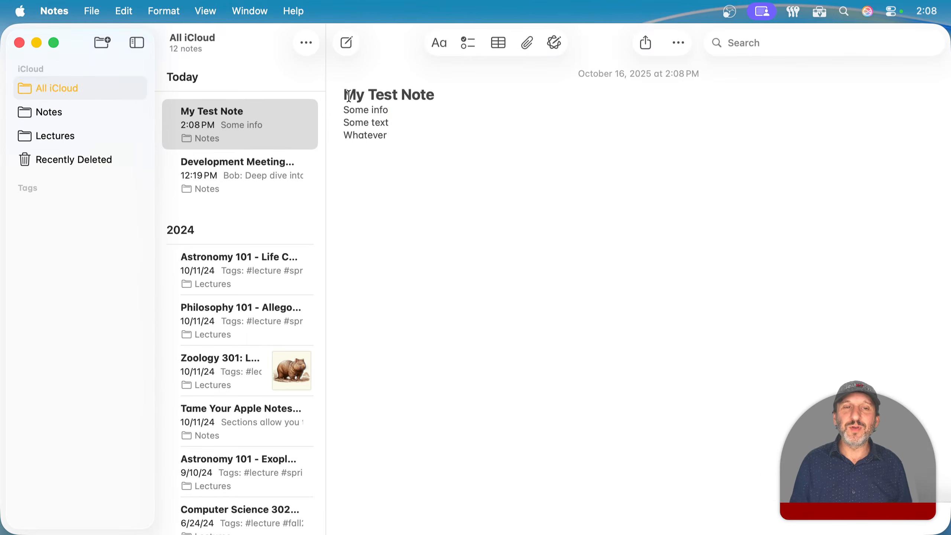
left_click_drag(340, 95, 456, 94)
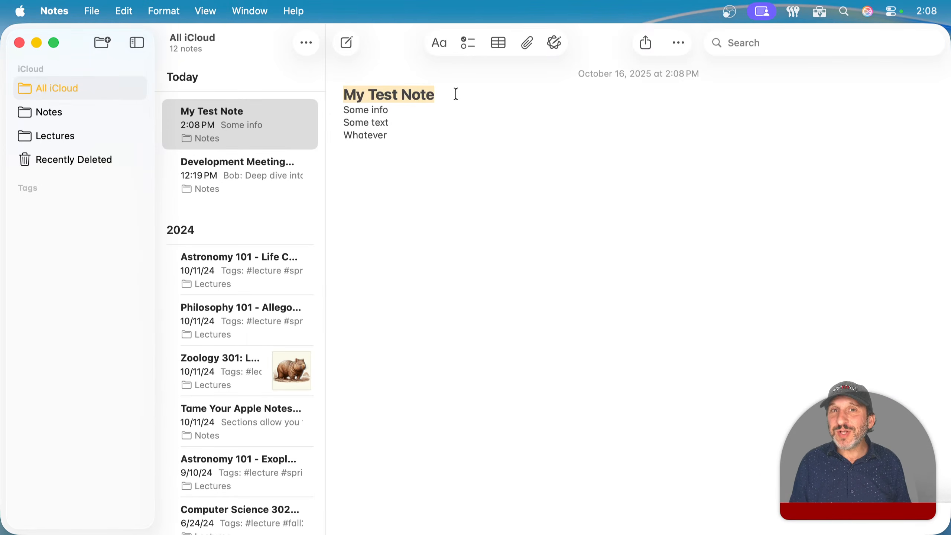
left_click(406, 104)
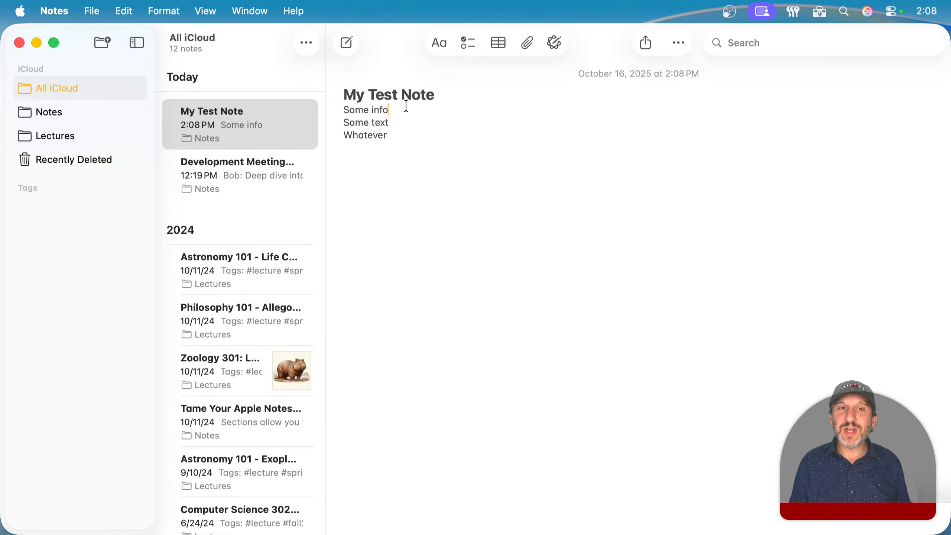
left_click(343, 109)
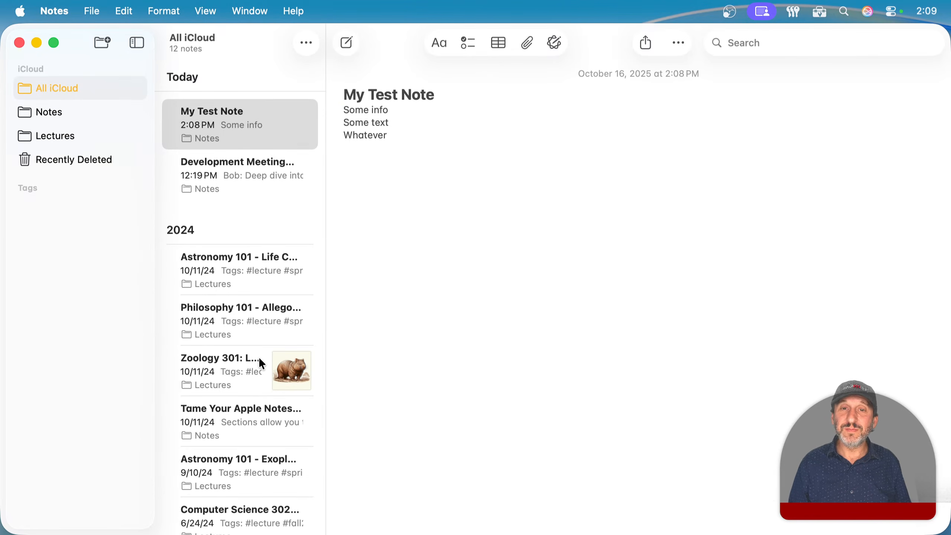
View the notes as a gallery and return to the list view with a narrow note list.
left_click(206, 5)
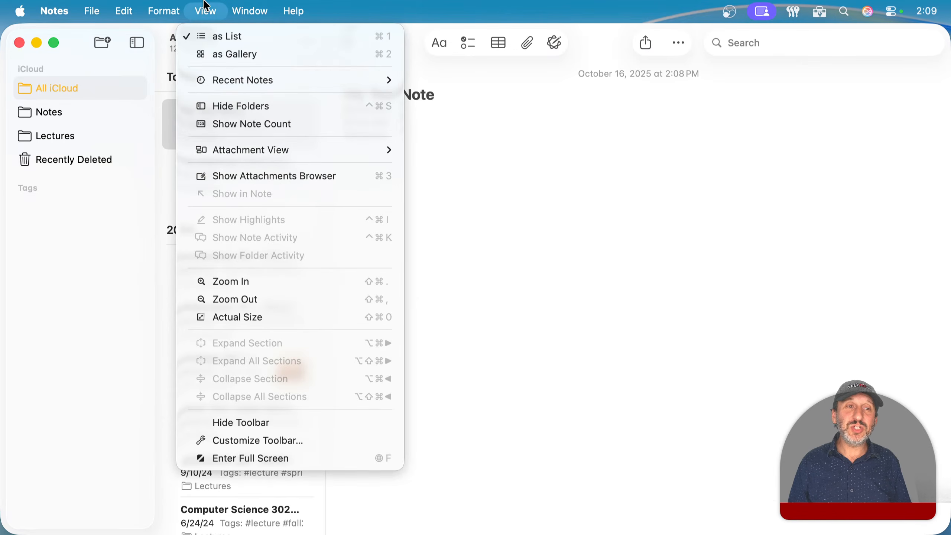
left_click(225, 55)
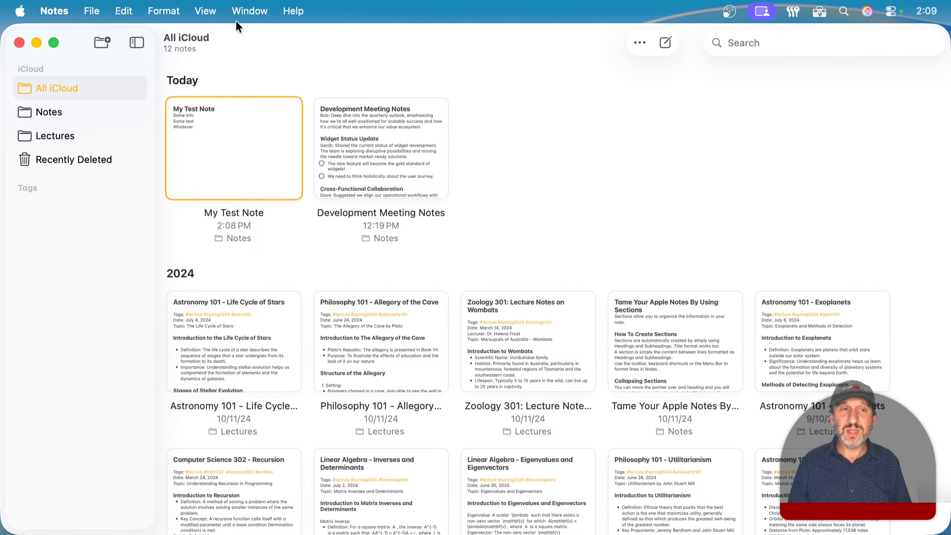
left_click(206, 4)
left_click(213, 33)
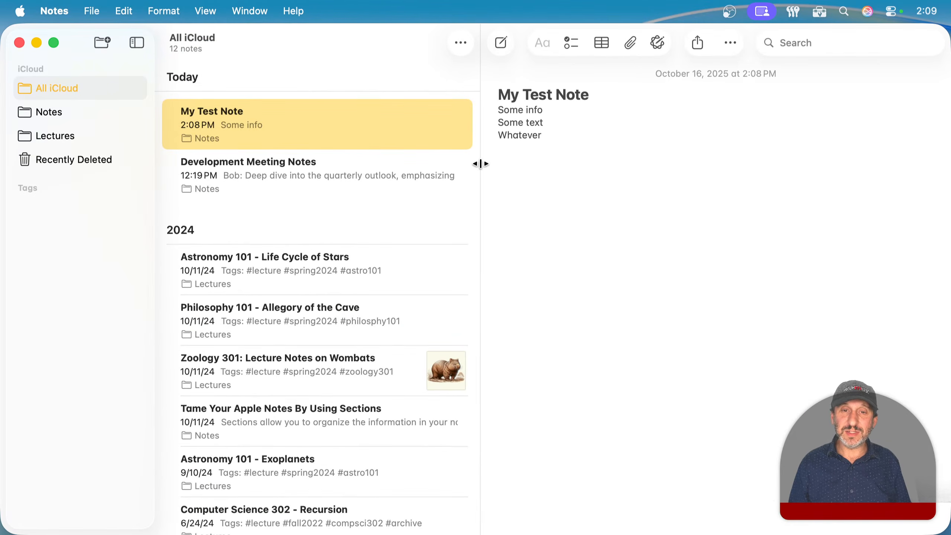
left_click_drag(479, 161, 261, 155)
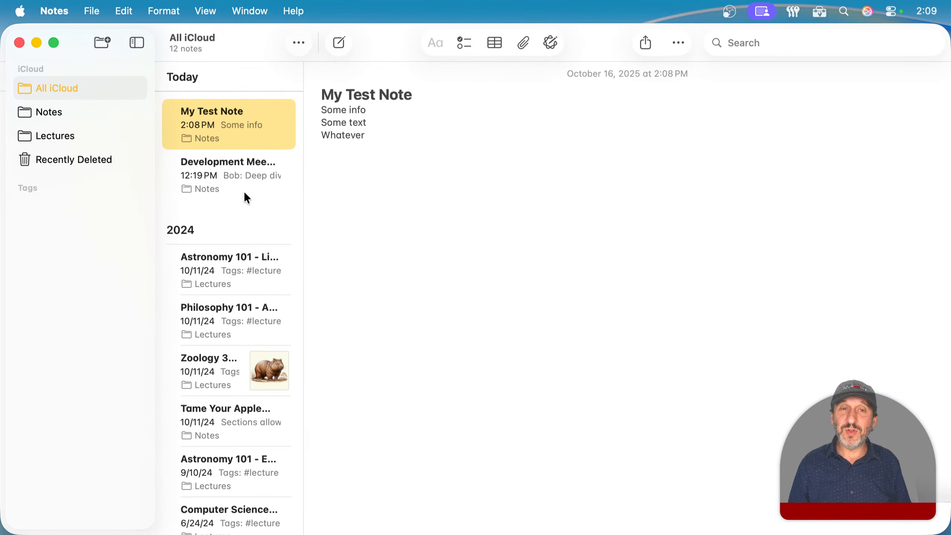
Look through the Notes settings, including the available sort orders for notes, and close them without changes.
left_click(54, 10)
left_click(75, 64)
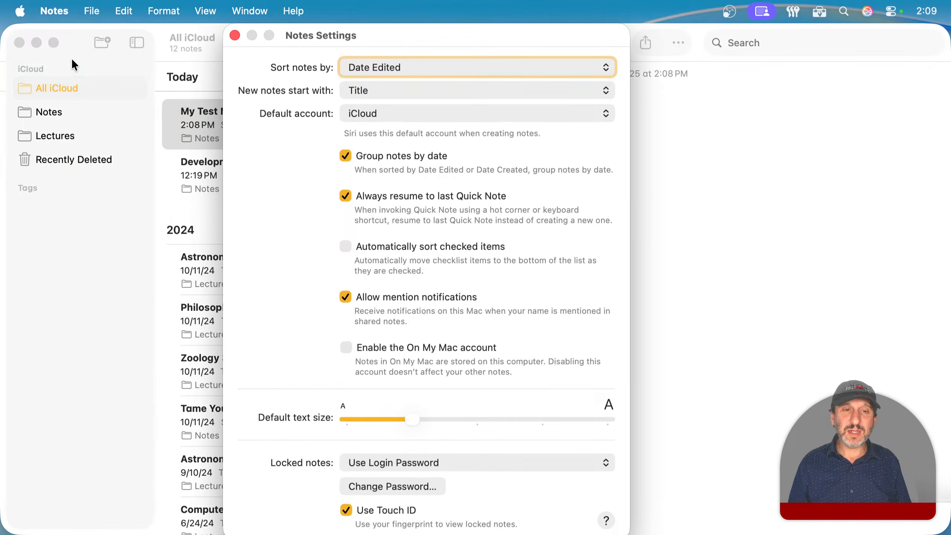
left_click(395, 72)
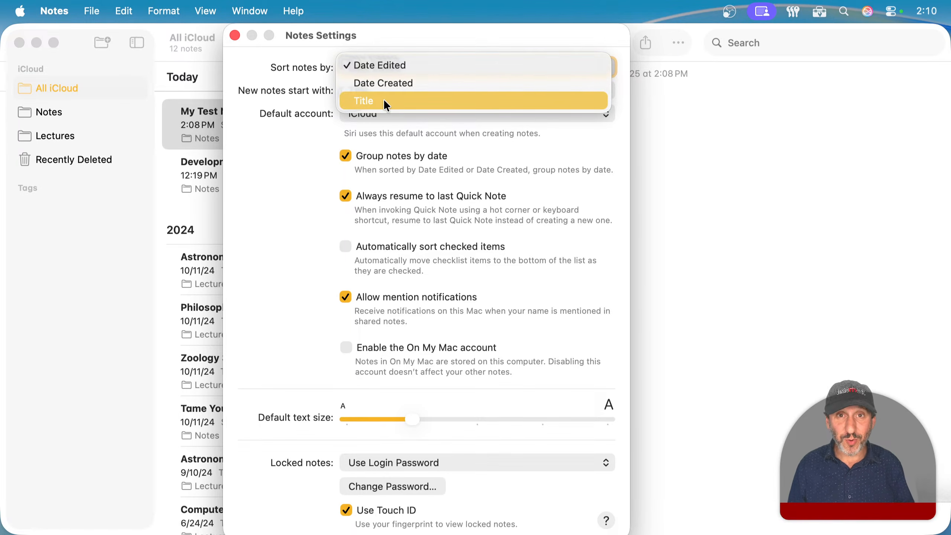
left_click(299, 133)
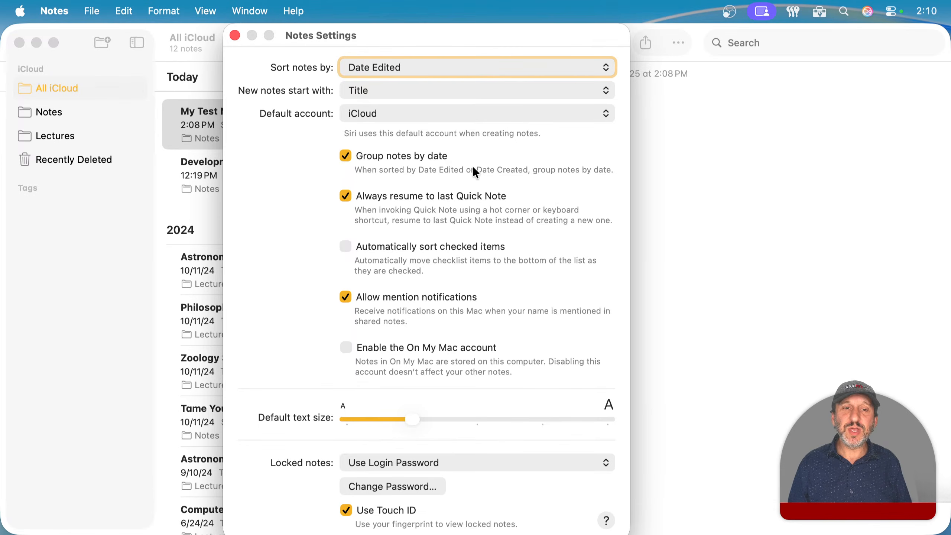
left_click(234, 35)
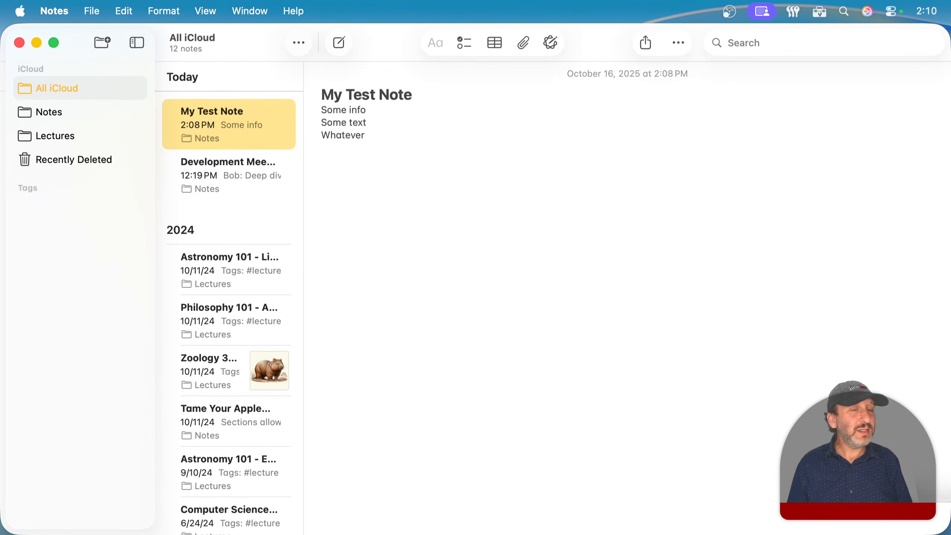
Format the "Whatever" line of the test note with the Monostyled paragraph style.
left_click(464, 175)
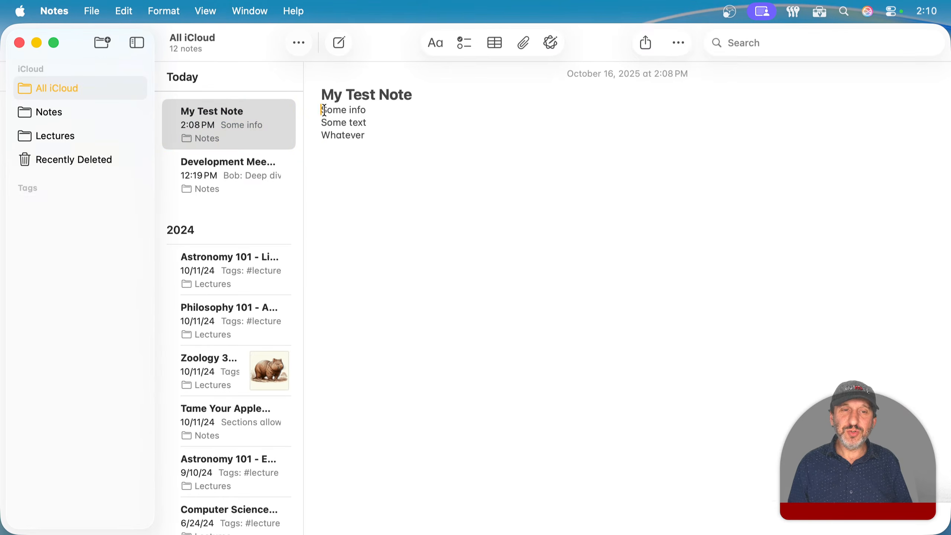
left_click_drag(324, 110, 385, 134)
left_click(384, 134)
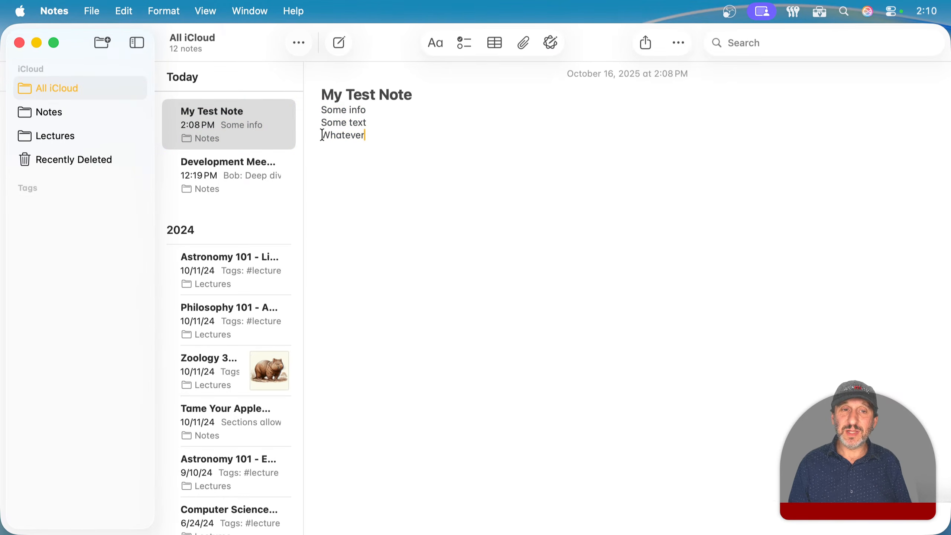
left_click_drag(322, 135, 365, 135)
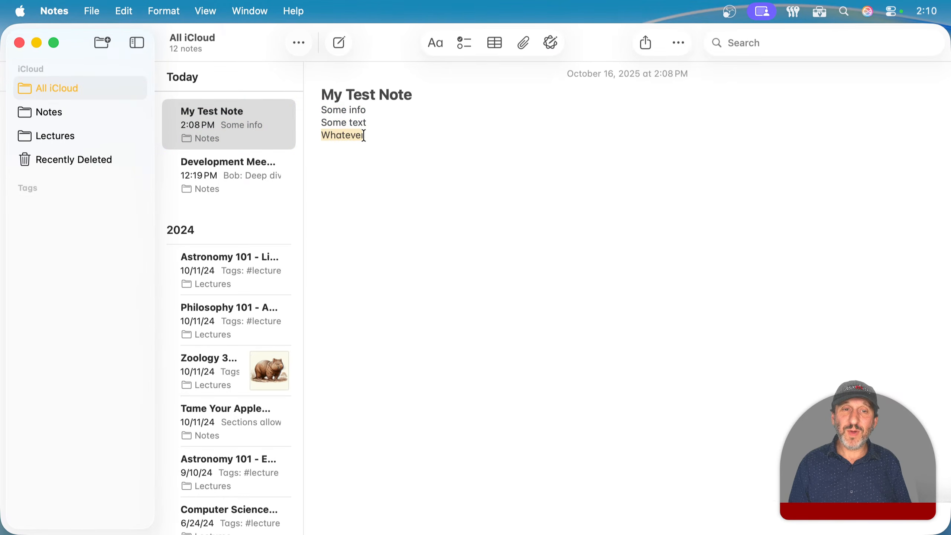
left_click(434, 42)
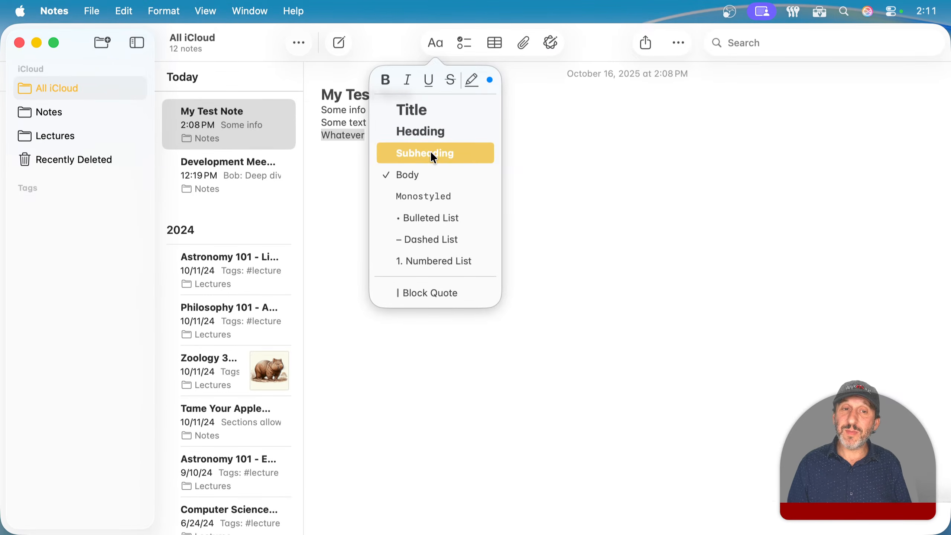
left_click(454, 196)
Turn the "Whatever" line into a bulleted list and add the items "One", "Two" and "Three" below it.
left_click(436, 44)
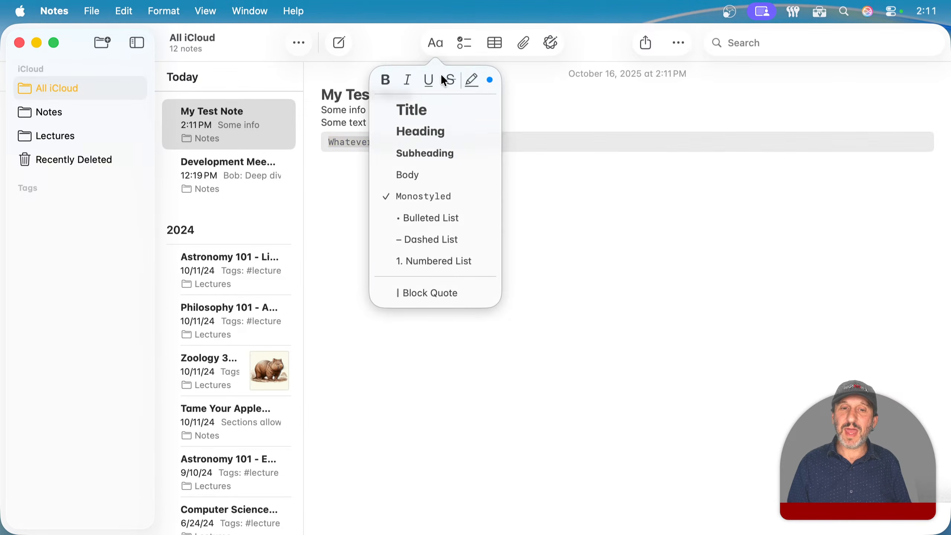
left_click(434, 214)
left_click(409, 134)
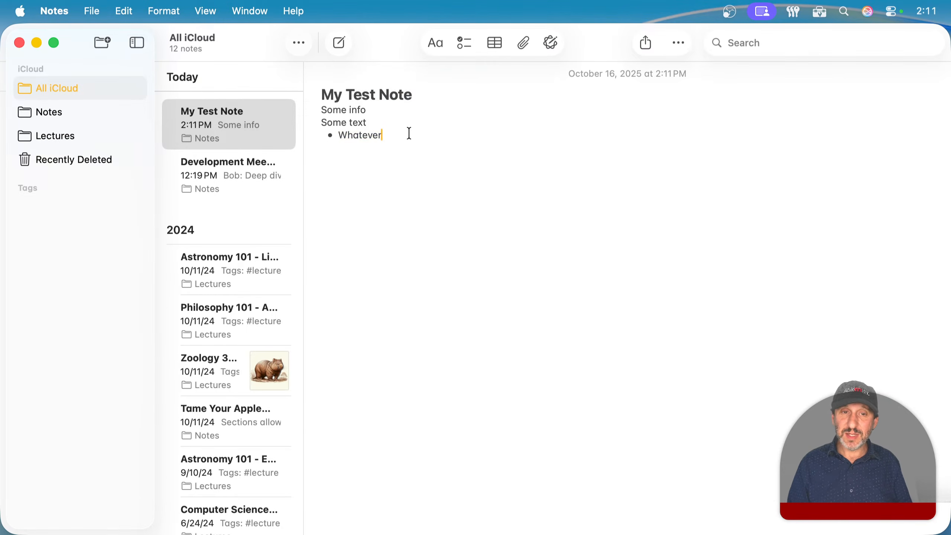
key("Return")
type("One")
key("Return")
type("Two")
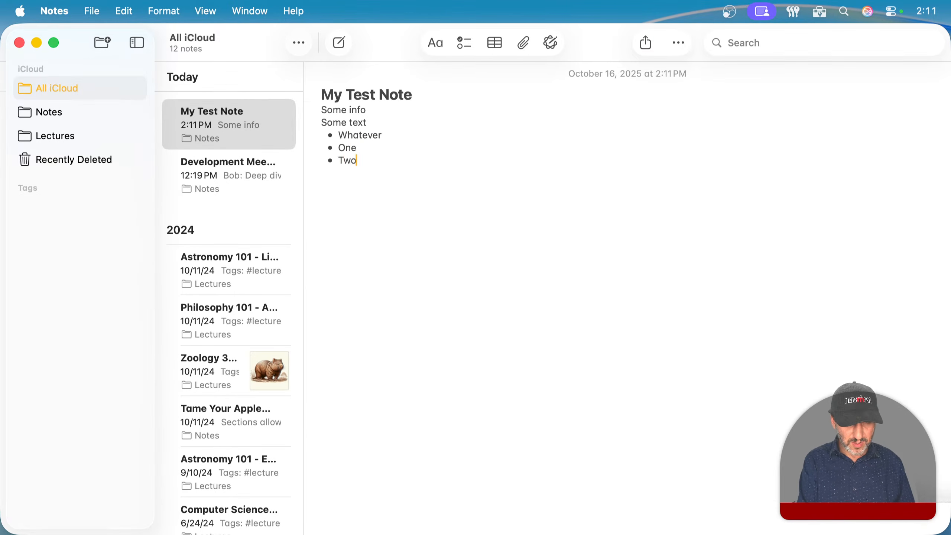
key("Return")
type("Three")
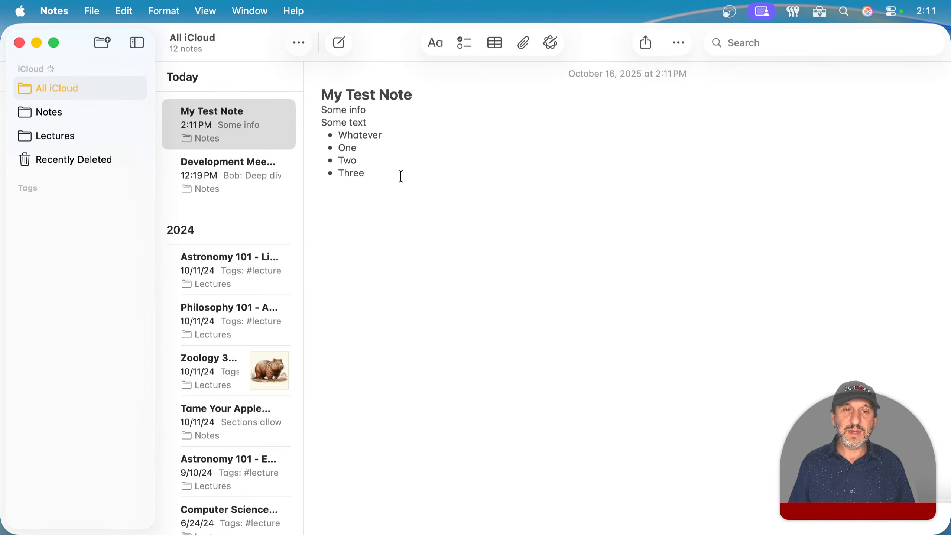
Convert all the list items from "Whatever" to "Three" into a dashed list.
left_click_drag(320, 185, 320, 139)
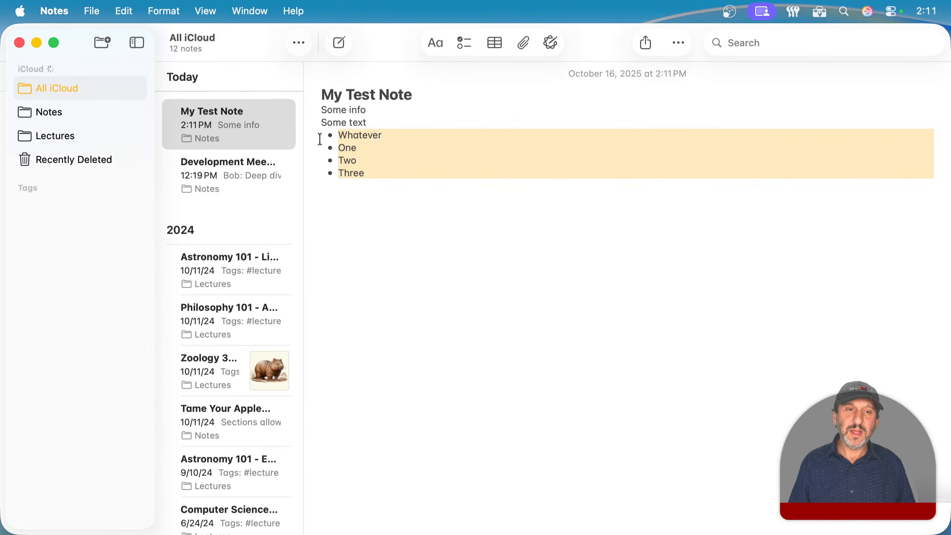
left_click(433, 45)
left_click(412, 239)
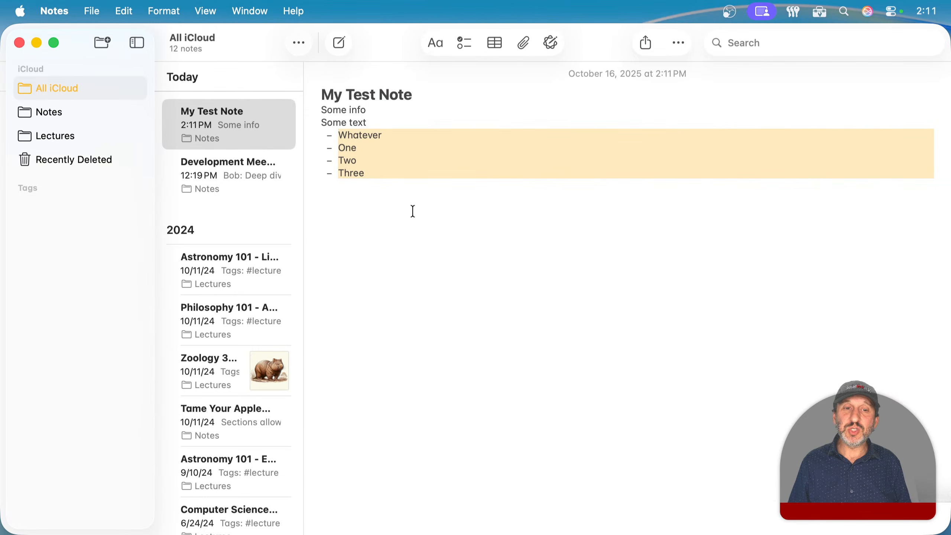
Convert the dashed list from "Whatever" to "Three" into a numbered list.
left_click(438, 46)
left_click(419, 264)
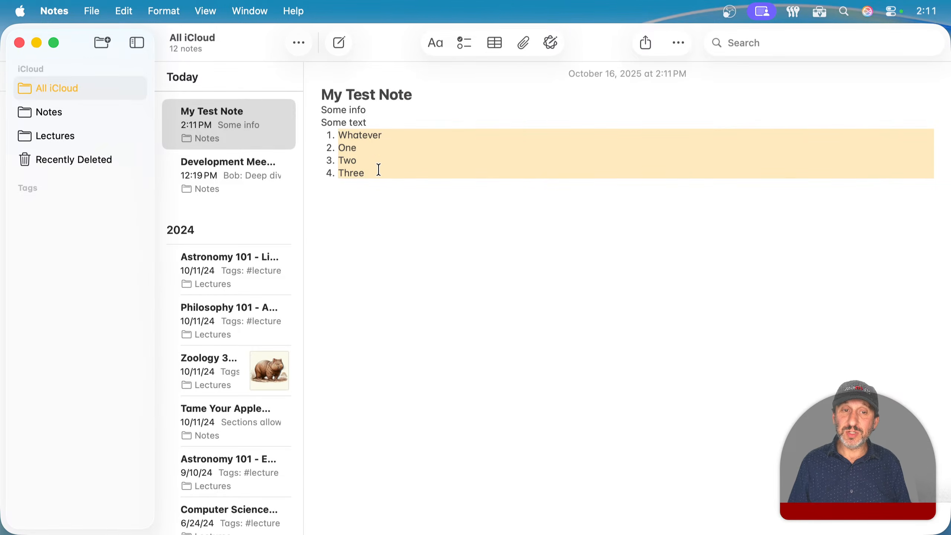
Try the Block Quote style on the numbered list and undo it.
left_click(438, 44)
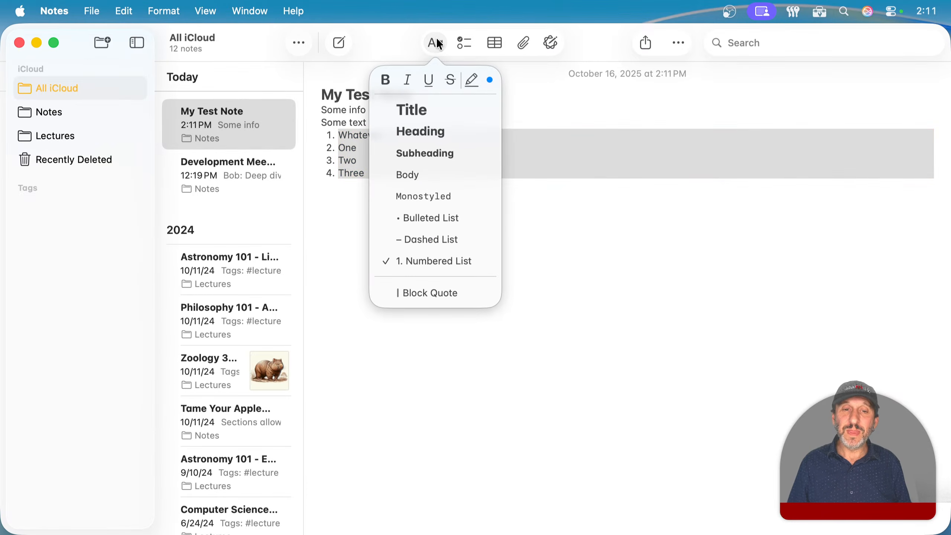
left_click(435, 293)
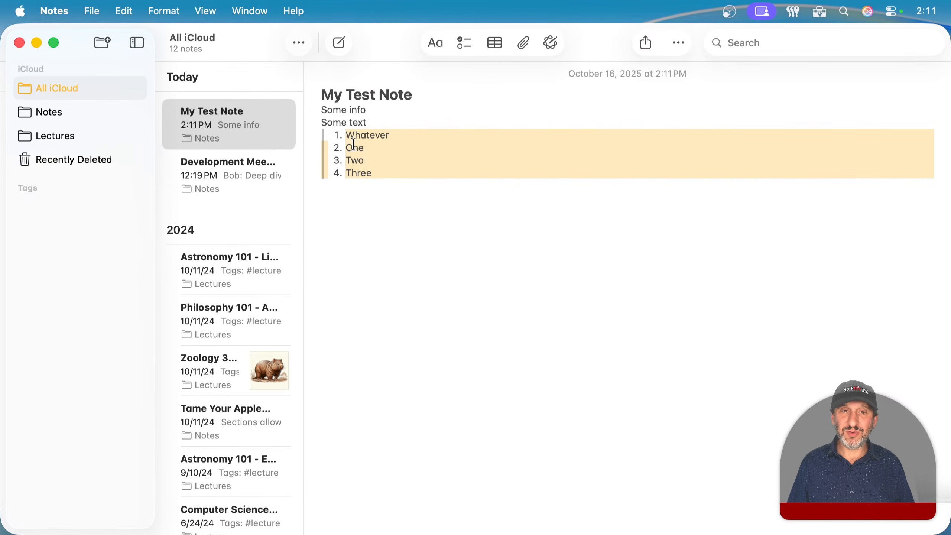
key("super+z")
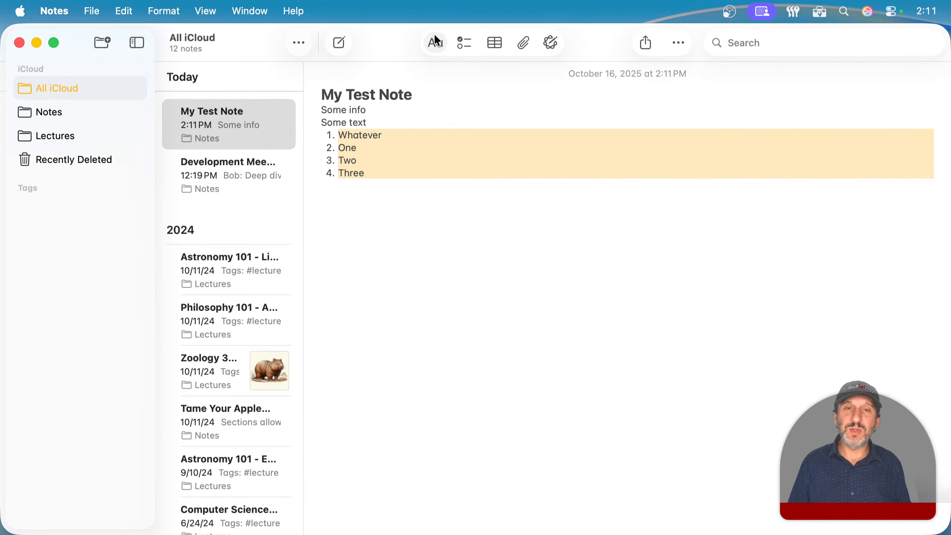
Convert the numbered list from "Whatever" to "Three" into a checklist.
left_click(460, 40)
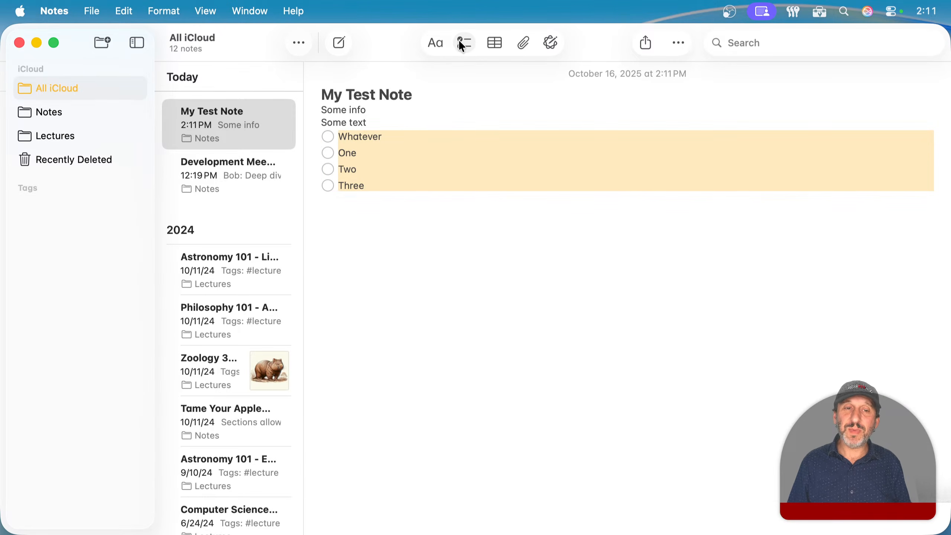
left_click(327, 170)
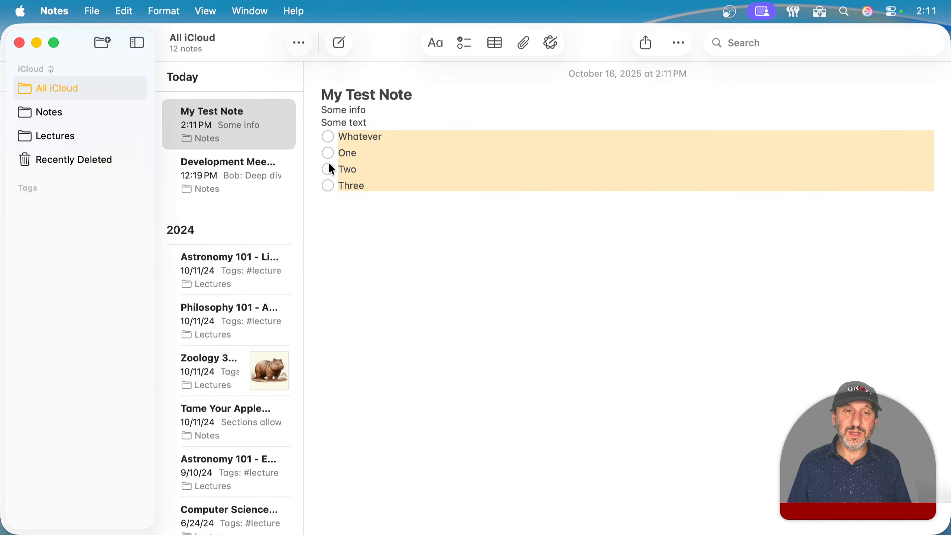
Check the option for automatically sorting checked items in the Notes settings and close them without changes.
left_click(64, 10)
left_click(72, 60)
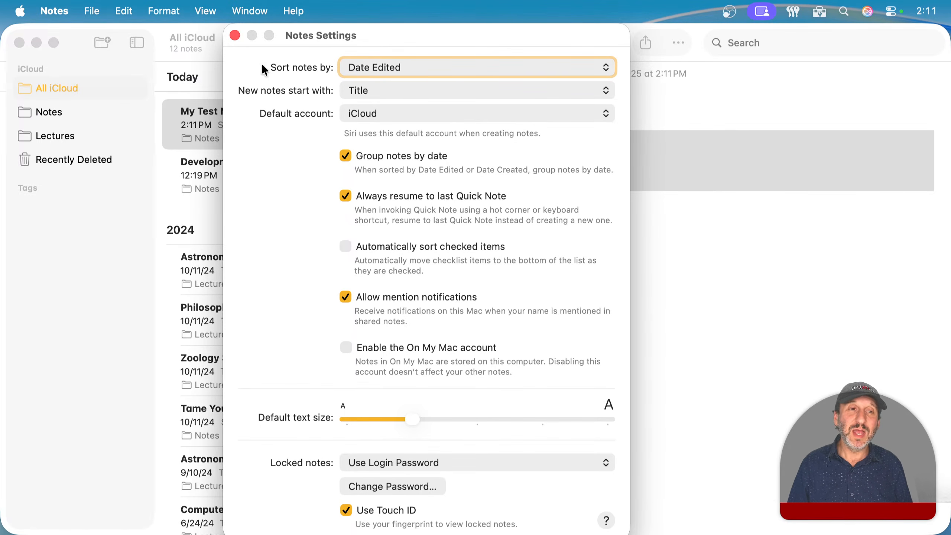
left_click(235, 36)
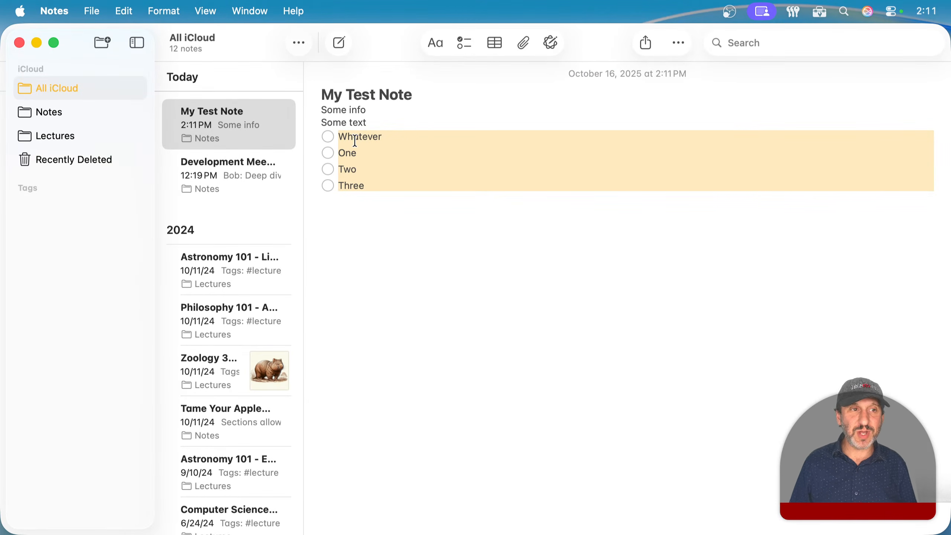
Remove the checklist formatting from the lines "Whatever" to "Three" and add an empty line below "Three".
left_click(464, 43)
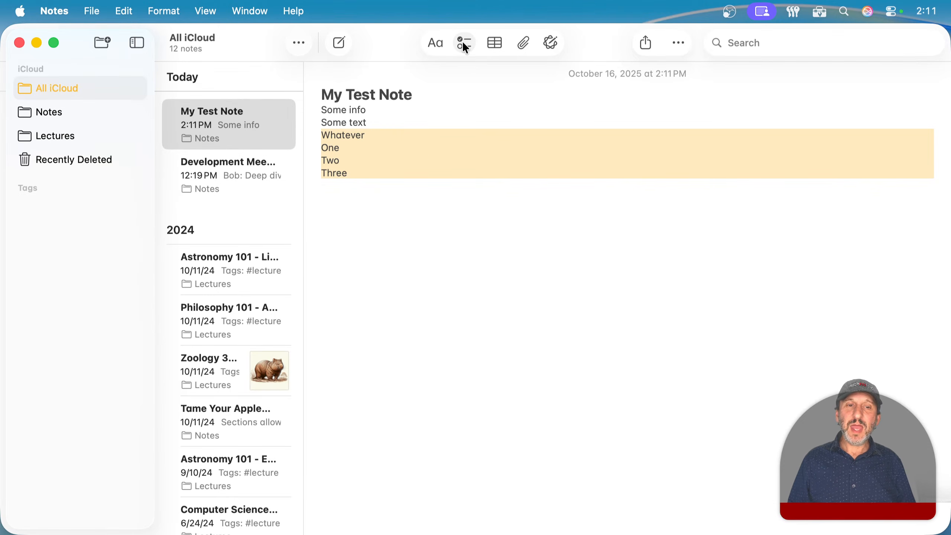
left_click(350, 153)
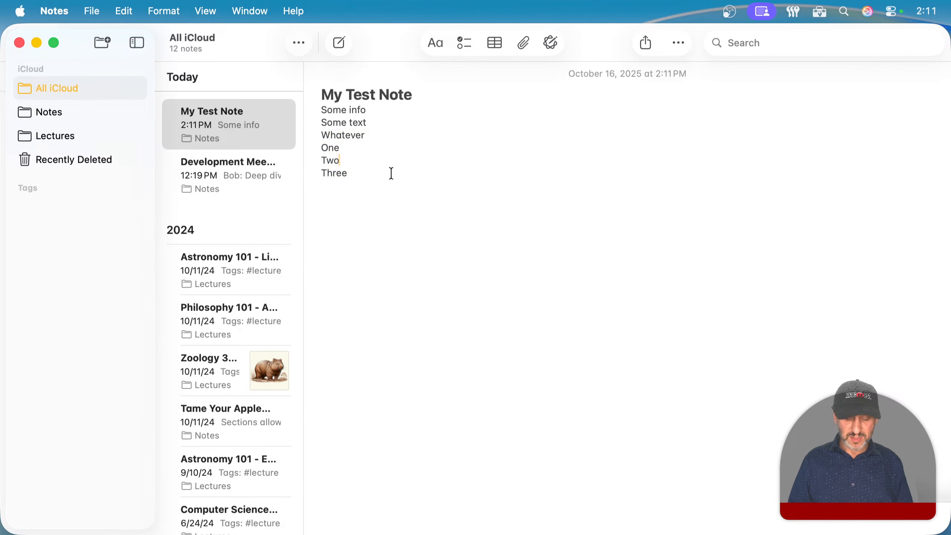
left_click(367, 174)
key("Return")
Open the system font chooser for the word "Three", try a font, undo it and close the chooser.
left_click_drag(369, 173, 300, 173)
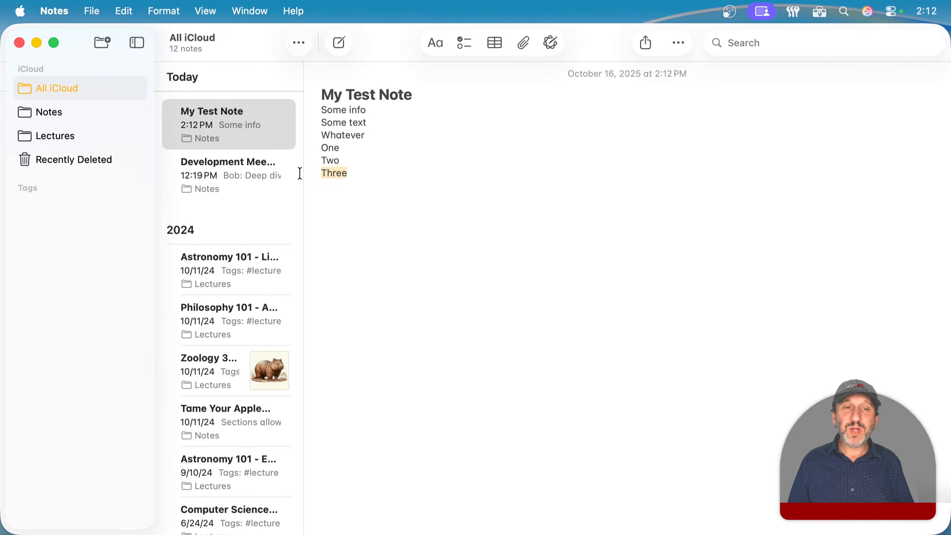
left_click(170, 17)
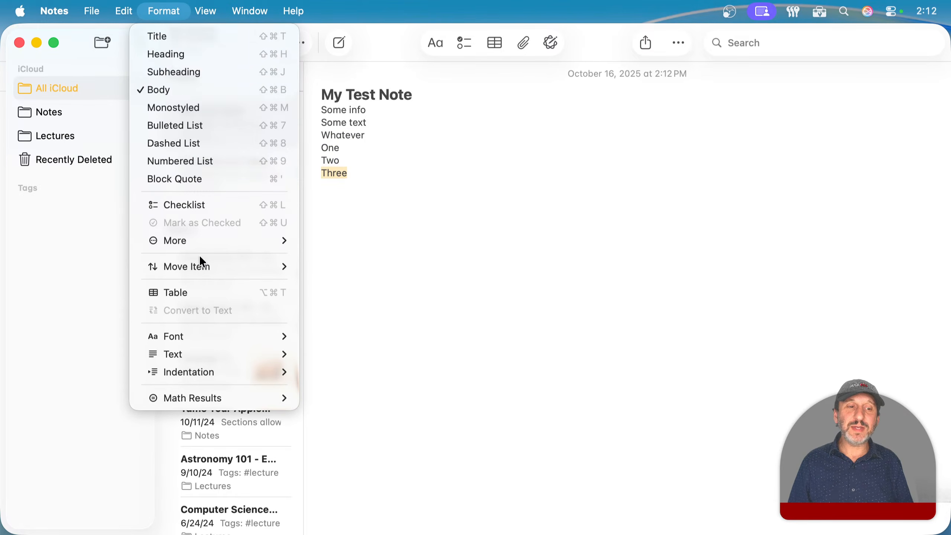
mouse_move(200, 338)
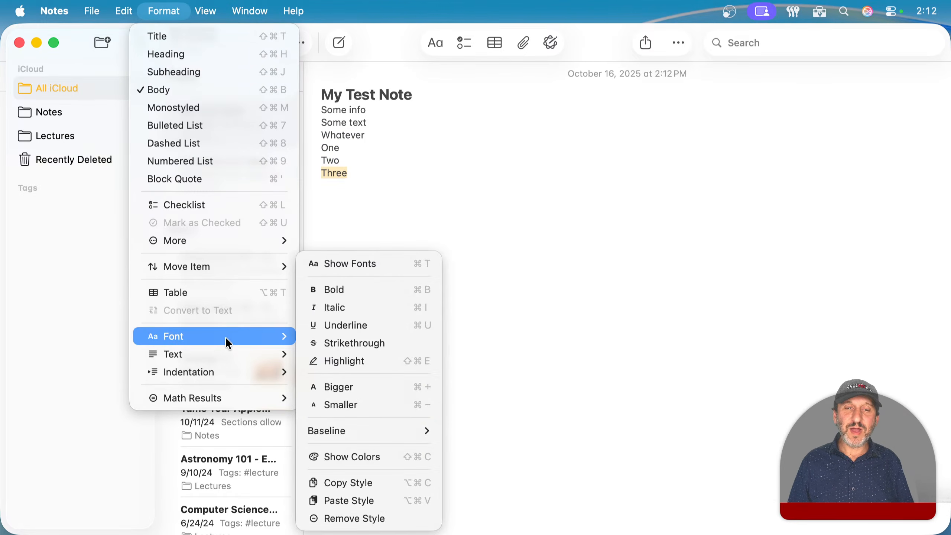
left_click(364, 264)
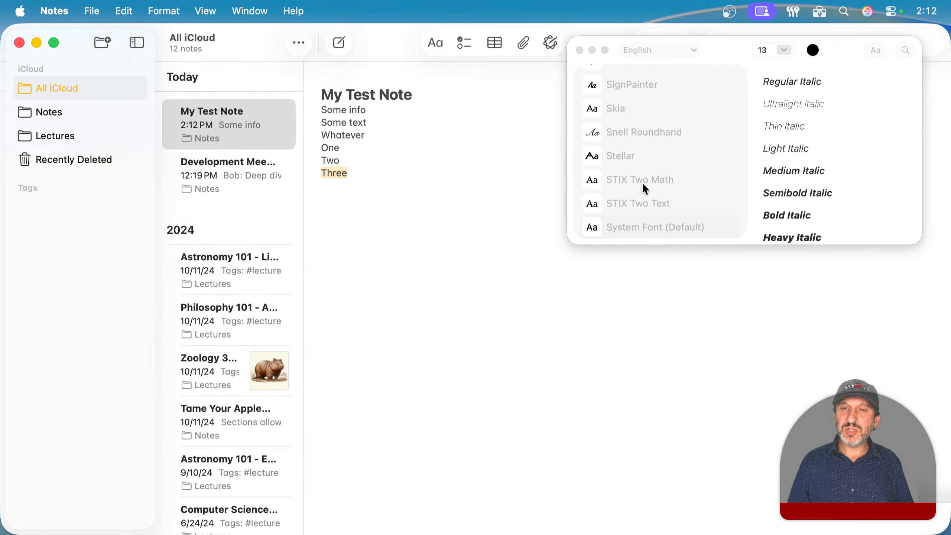
left_click(618, 132)
key("super+z")
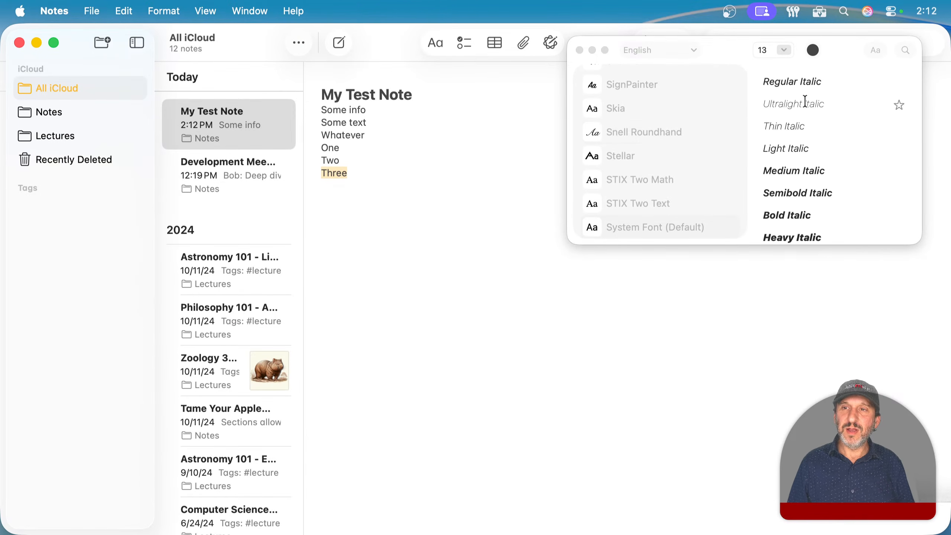
left_click(579, 51)
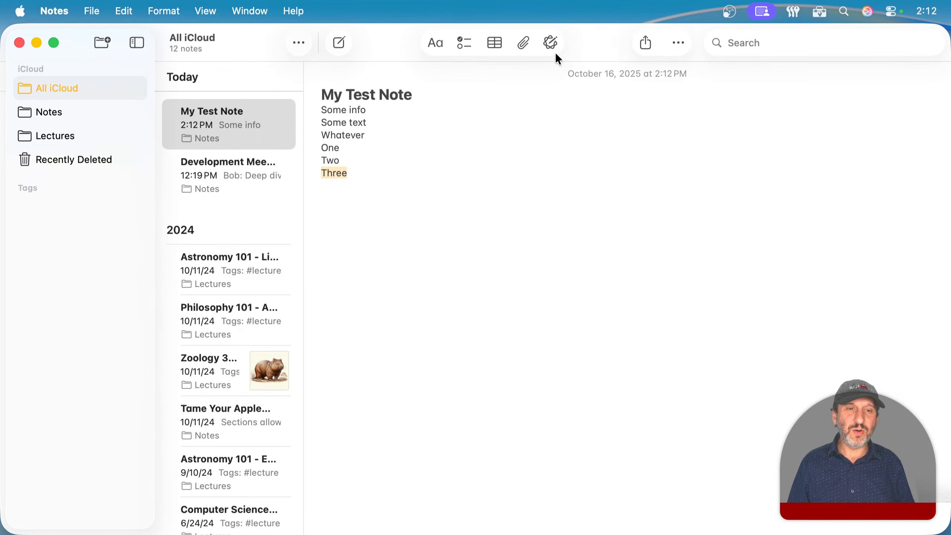
Look at the text alignment and indentation options available for the selected word "Three" without applying any.
left_click(163, 11)
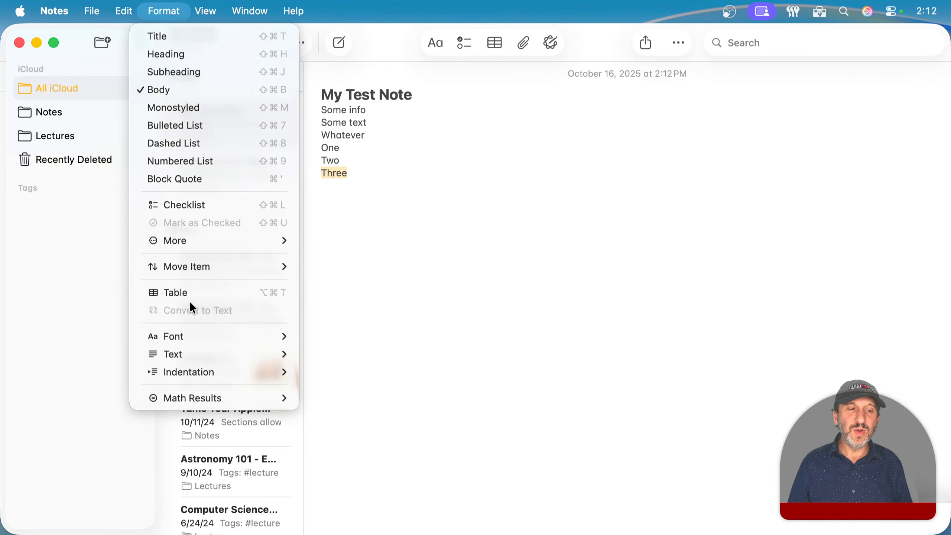
mouse_move(188, 344)
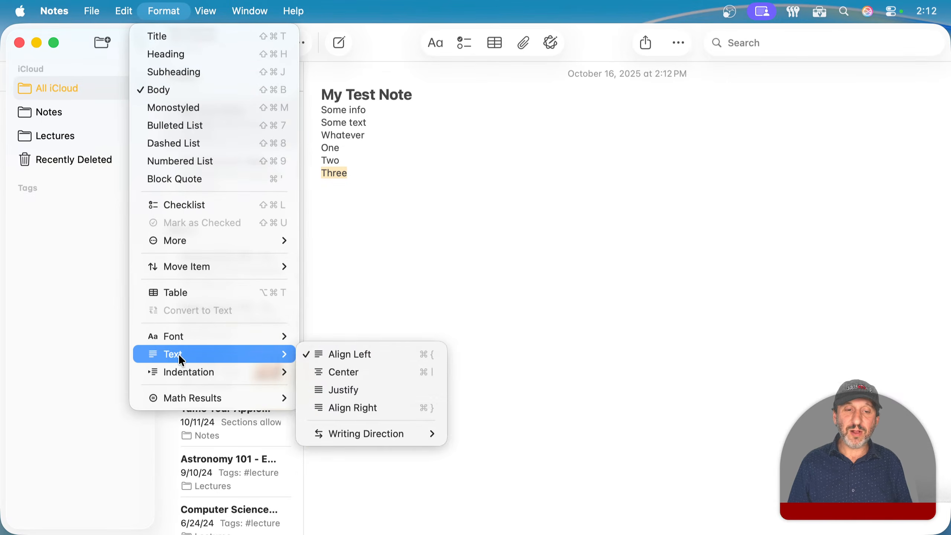
mouse_move(179, 372)
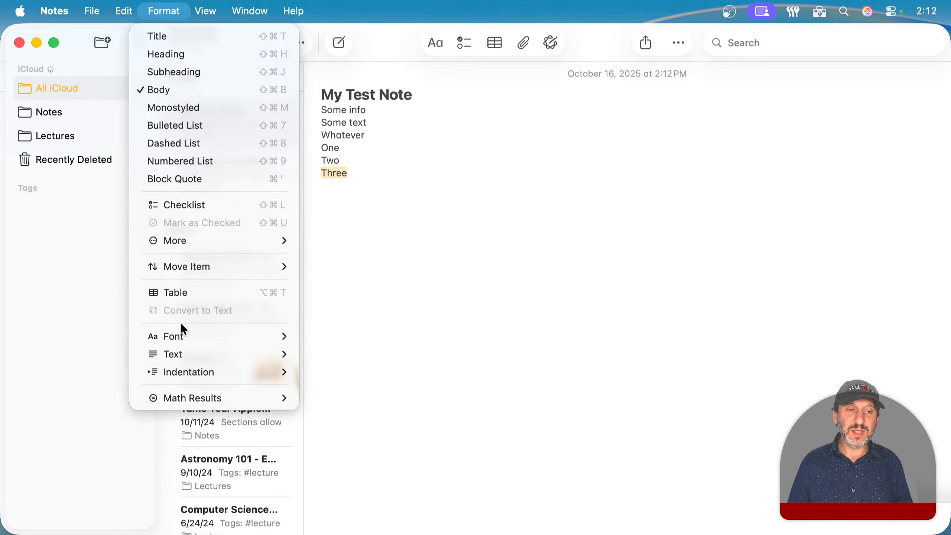
left_click(380, 175)
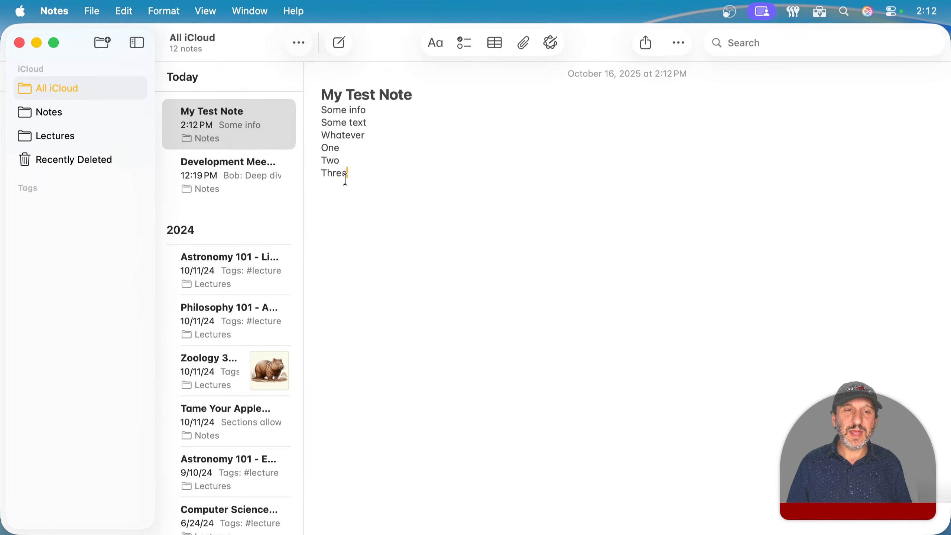
left_click_drag(355, 174, 314, 131)
left_click(360, 143)
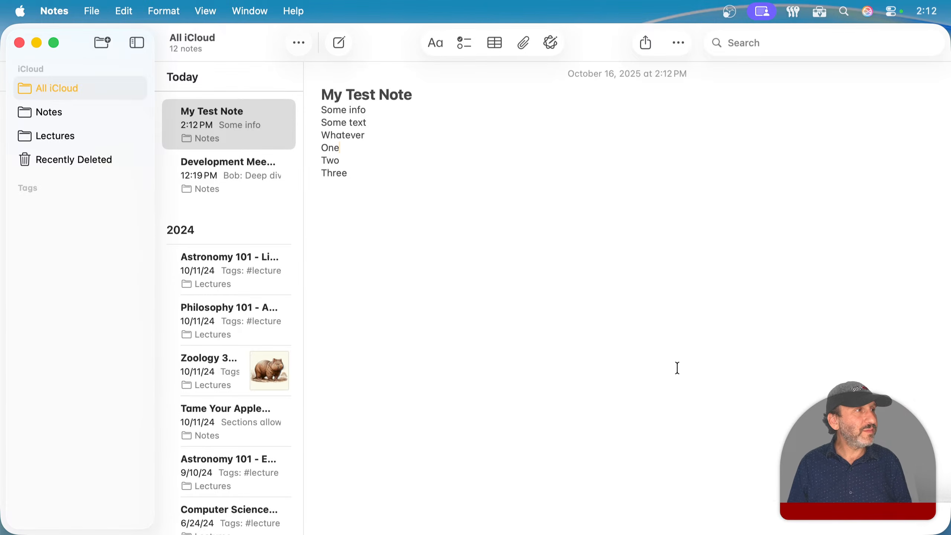
Add the line "More stuff" below "Three" and start a new line after it.
left_click(525, 197)
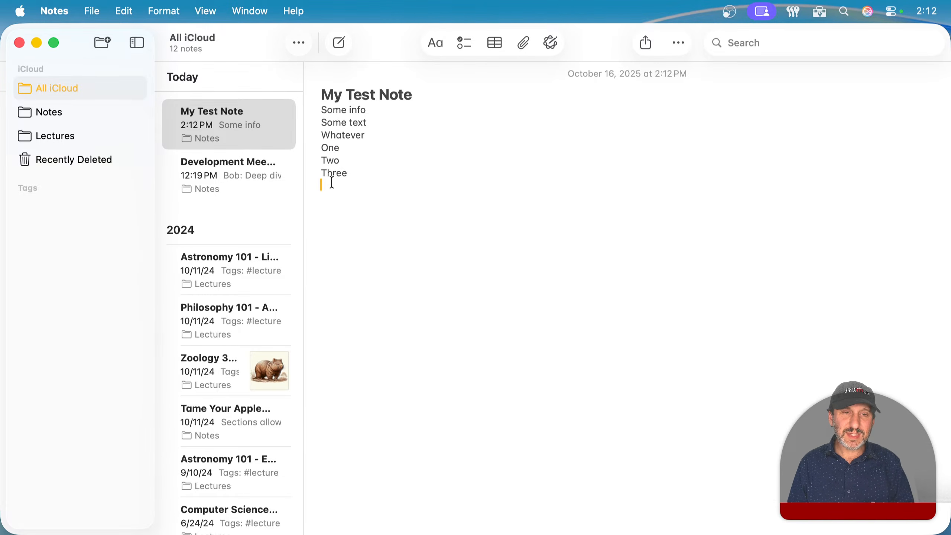
type("More stuff")
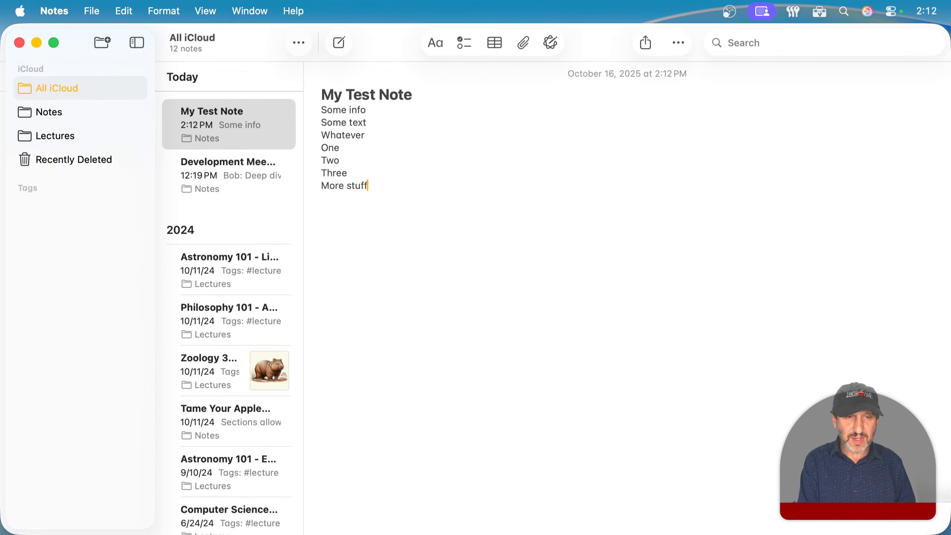
key("Return")
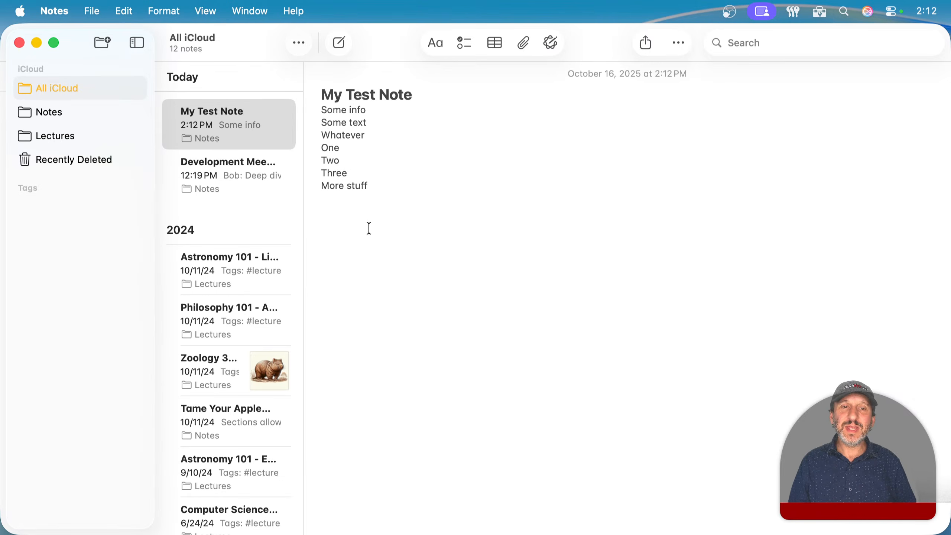
Insert 10 paragraphs of Lorem Ipsum placeholder text below "More stuff".
left_click(818, 14)
mouse_move(811, 186)
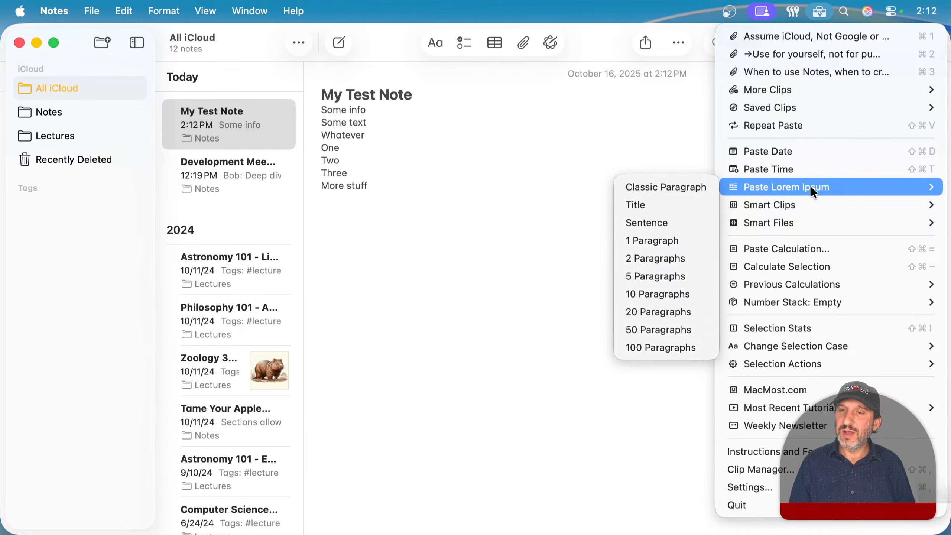
left_click(664, 292)
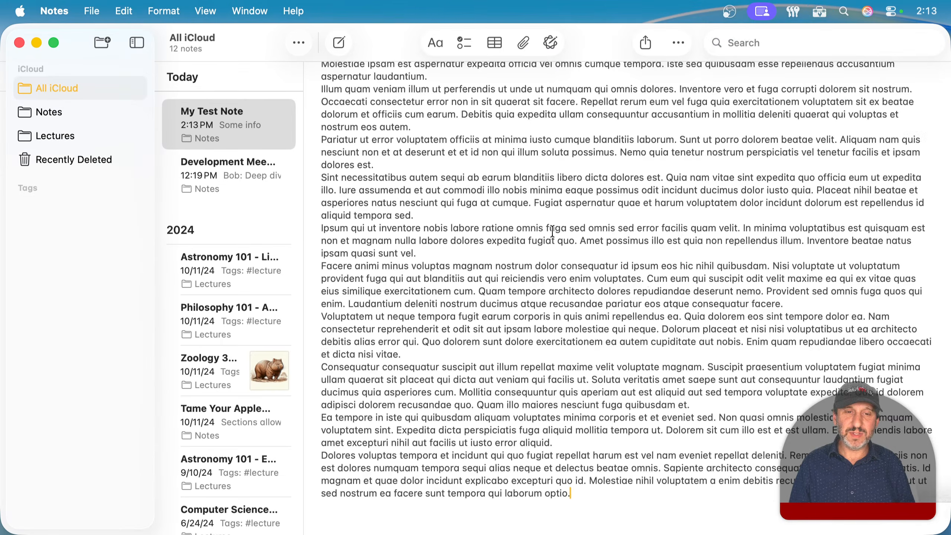
Add the line "Something" after the second placeholder paragraph and format it with the Heading style.
scroll(553, 231, "up", 5)
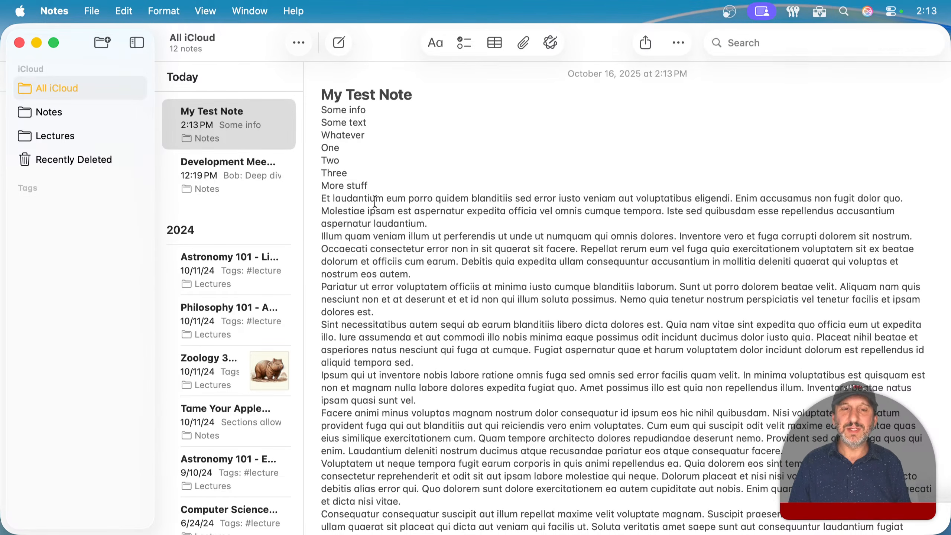
left_click(416, 277)
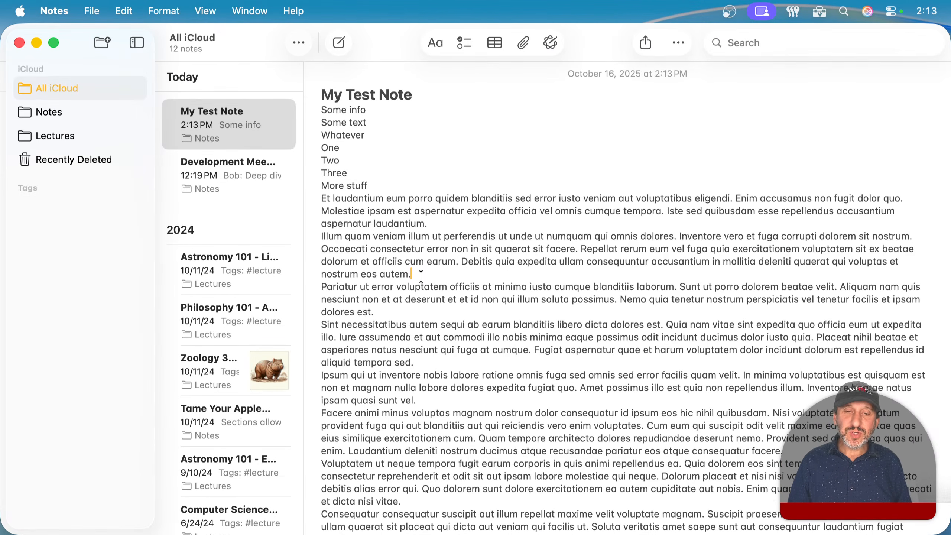
key("Return")
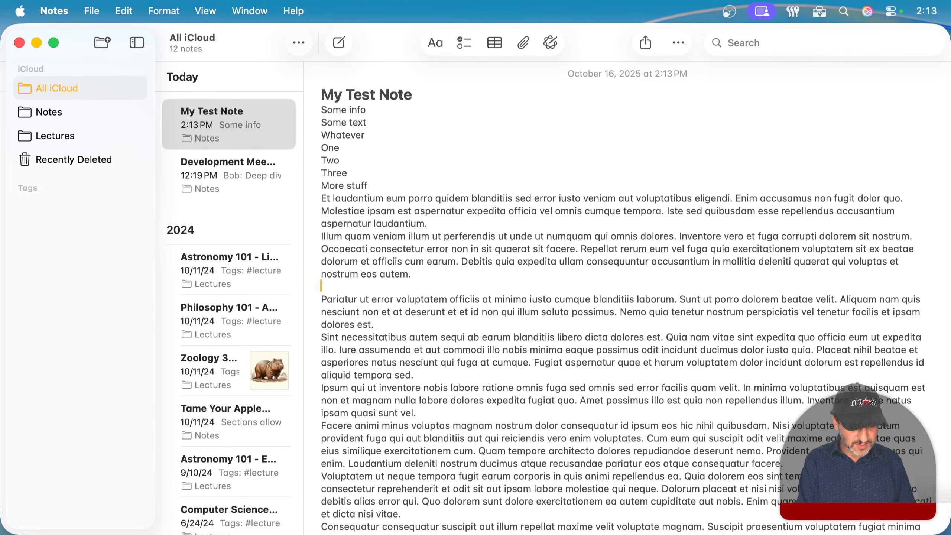
type("Something")
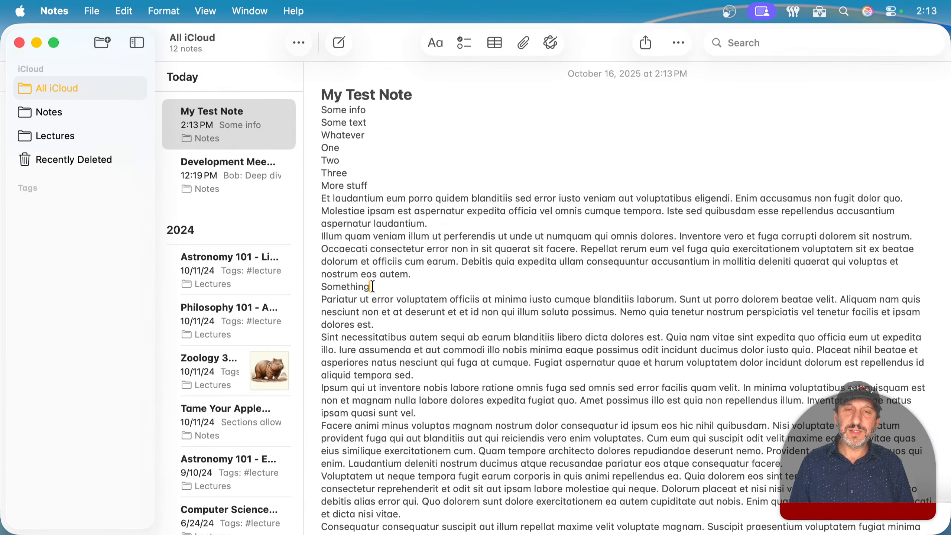
left_click(435, 43)
left_click(418, 131)
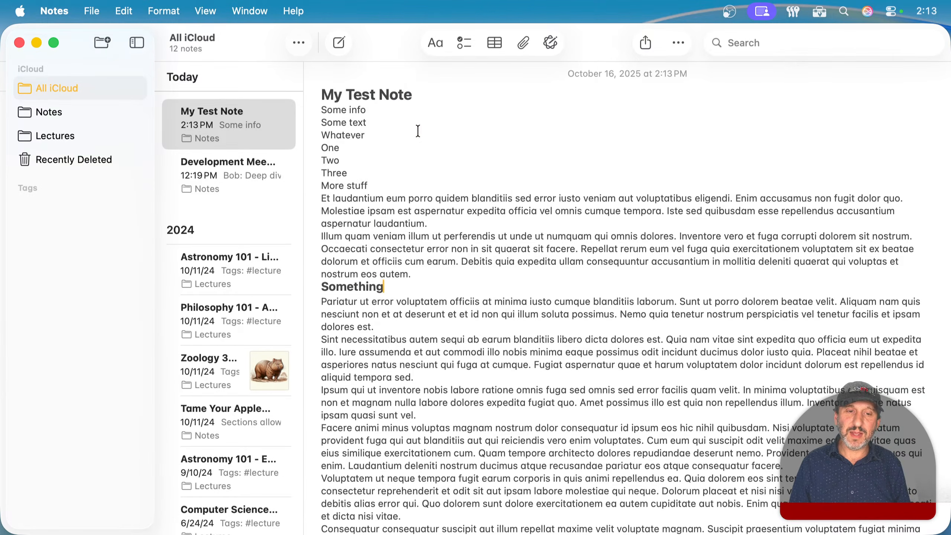
Add the line "Something Else" after the fifth placeholder paragraph and format it with the Heading style.
left_click(425, 416)
key("Return")
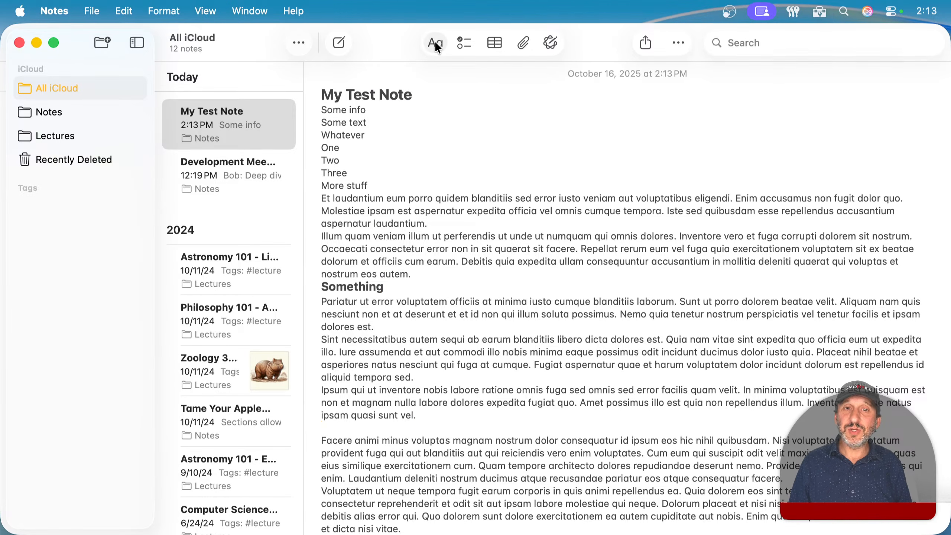
type("Somethi")
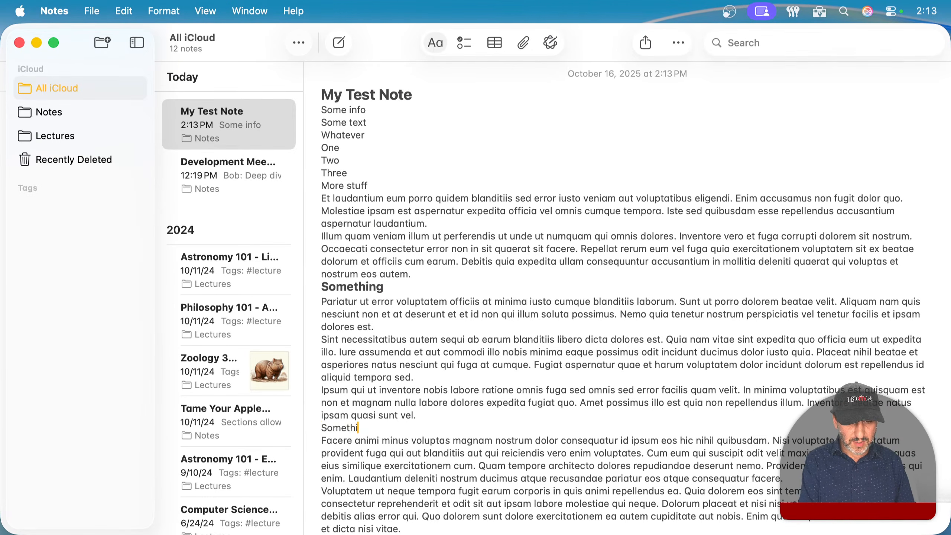
type("ng Else")
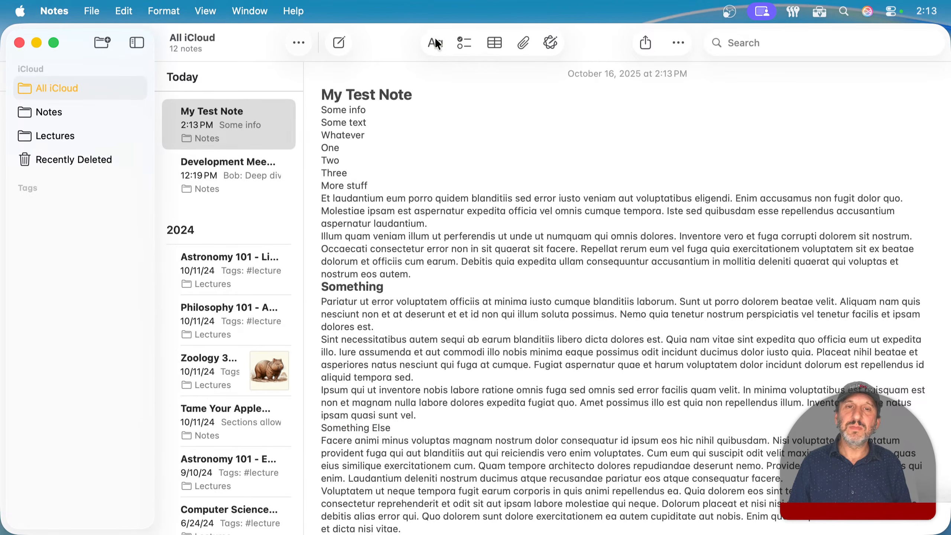
left_click(435, 41)
left_click(426, 135)
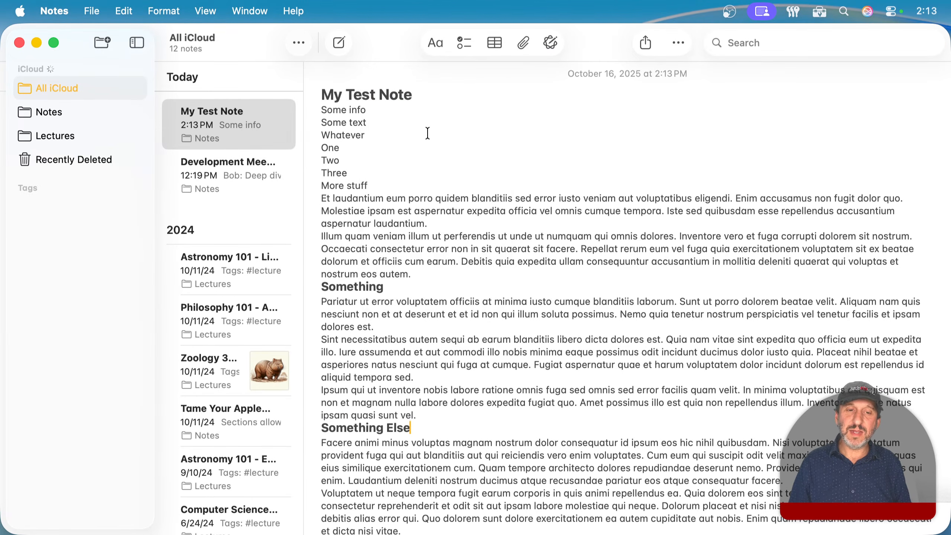
Collapse and re-expand the sections under the "Something" and "Something Else" headings to see how their text folds away.
left_click(465, 280)
left_click(461, 261)
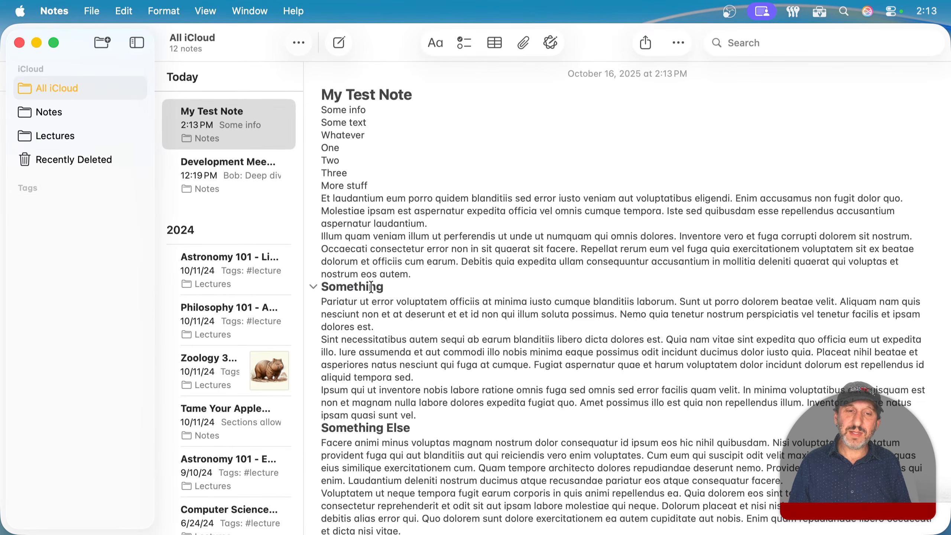
left_click(313, 287)
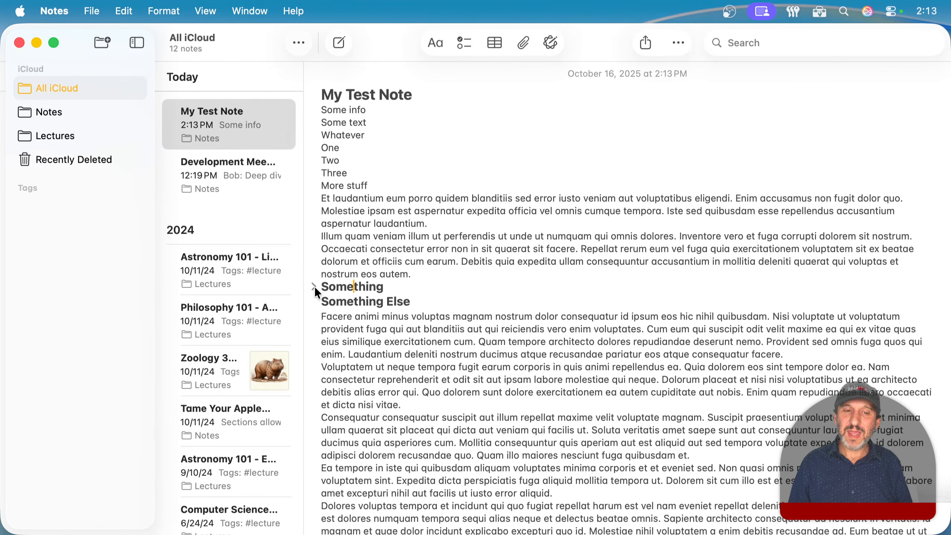
left_click(314, 287)
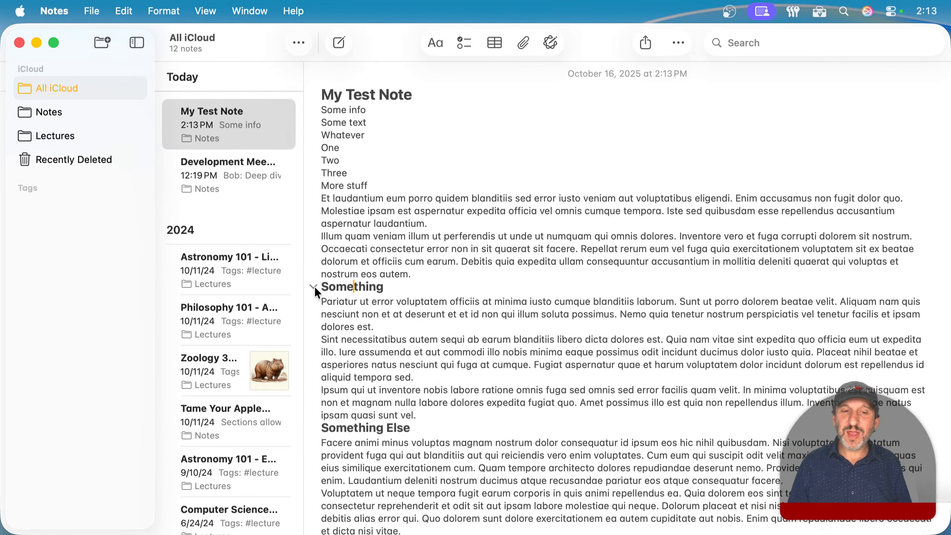
left_click(314, 287)
left_click(314, 287)
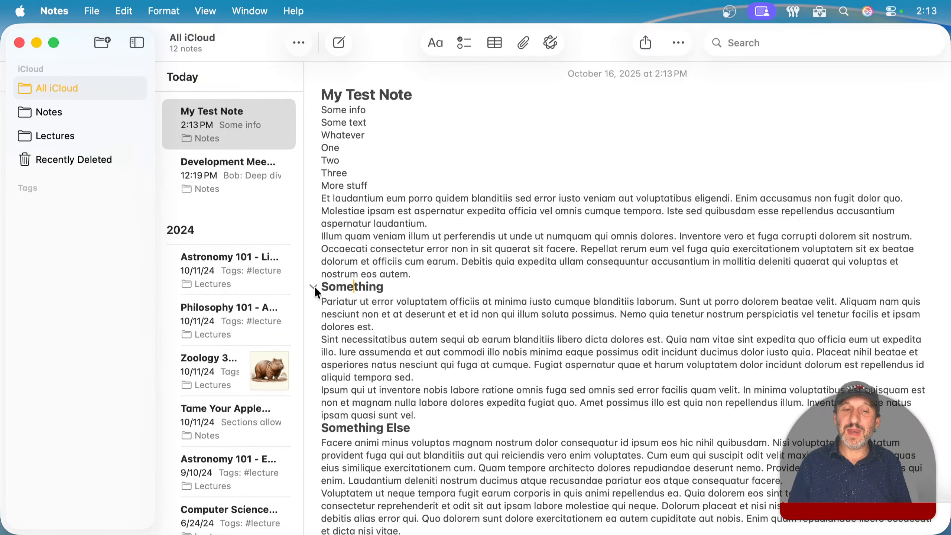
left_click(314, 428)
left_click(314, 428)
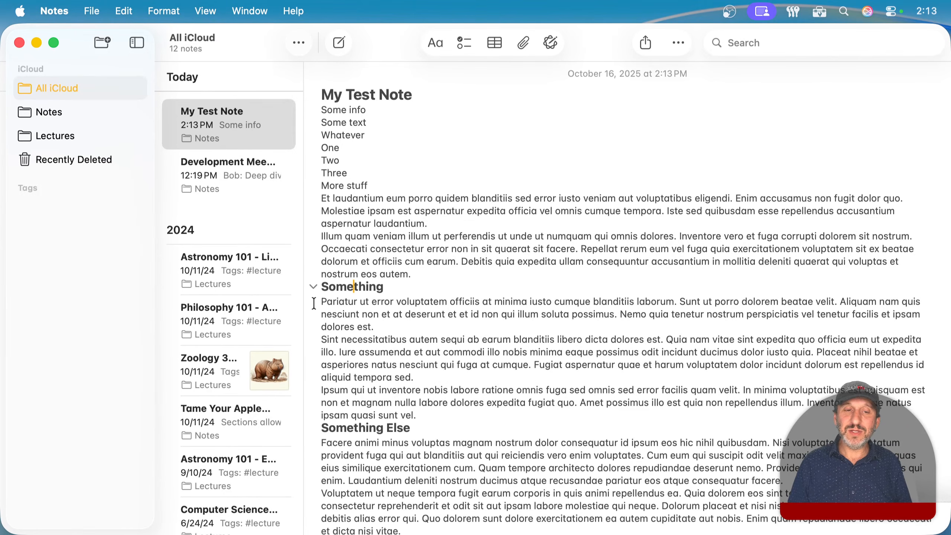
left_click(315, 287)
left_click(315, 286)
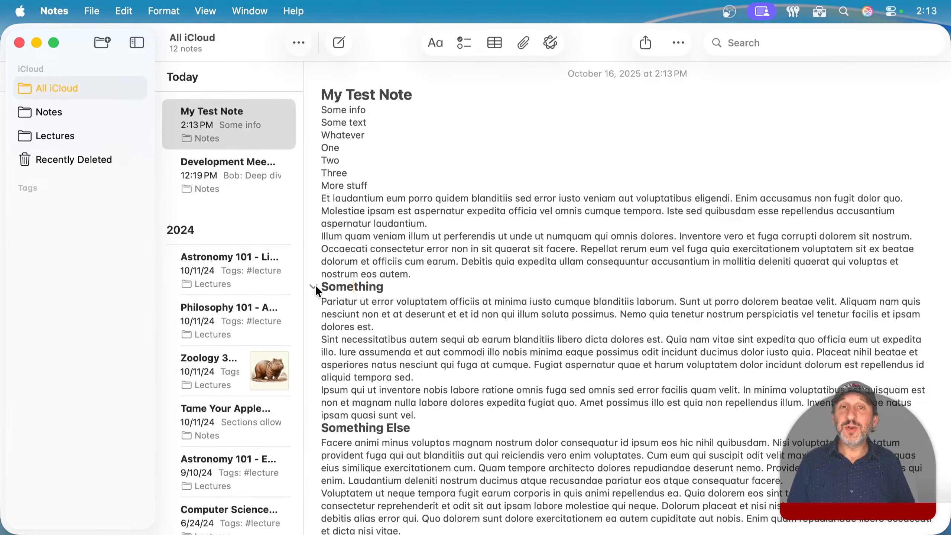
scroll(433, 397, "down", 5)
scroll(432, 396, "up", 5)
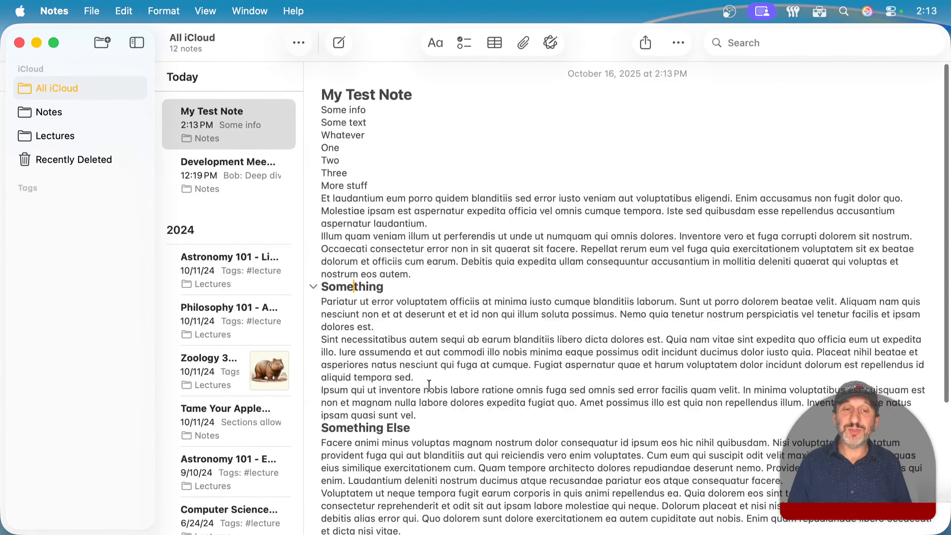
Insert a blank line above the "Something" heading and another above the "Something Else" heading.
left_click(309, 284)
left_click(314, 286)
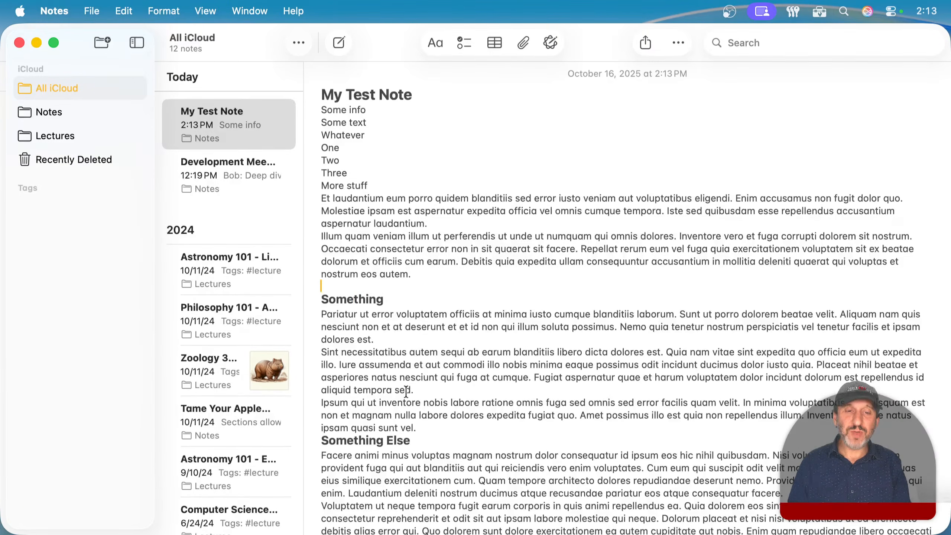
left_click(433, 426)
key("Return")
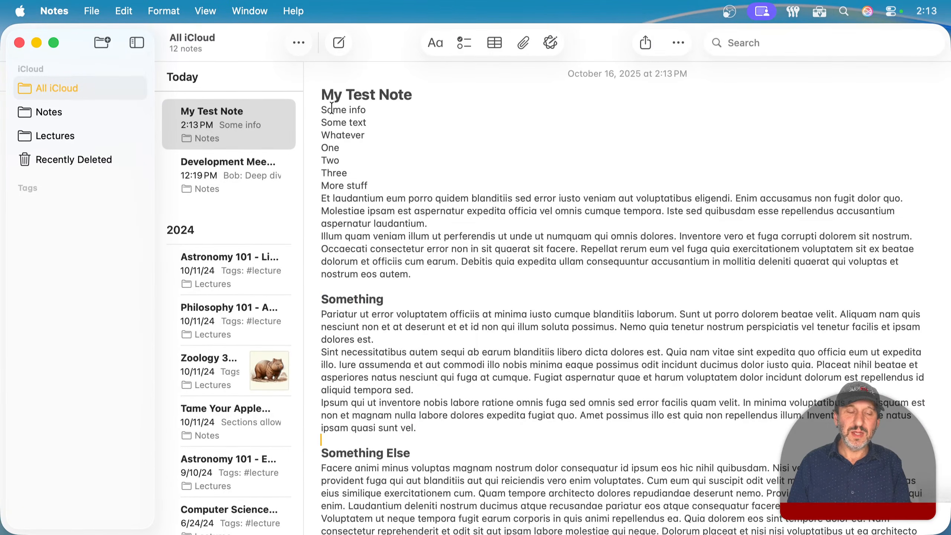
Below "Whatever", insert a blank line and add the line "Something" above "One", formatted with the Heading style.
left_click(321, 147)
key("Return")
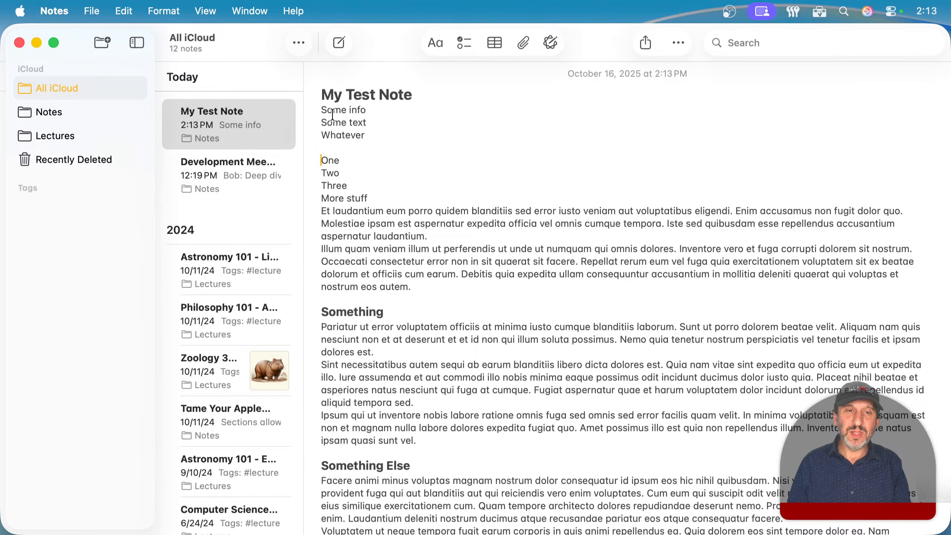
left_click(321, 146)
key("Return")
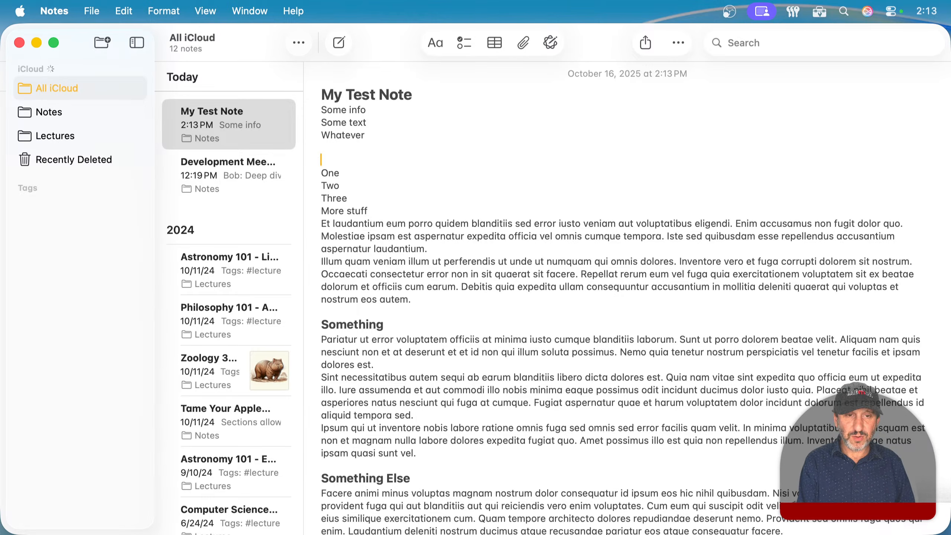
type("Something")
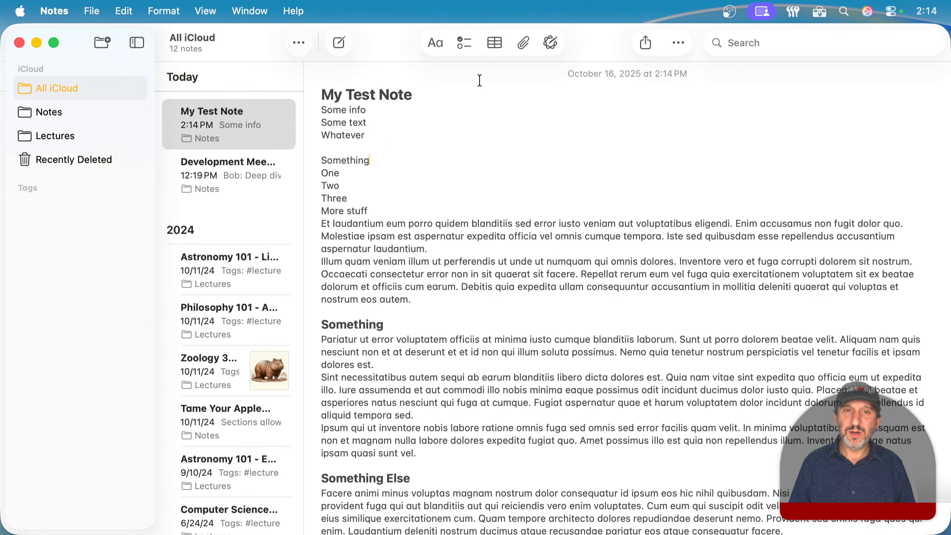
left_click(435, 43)
left_click(432, 142)
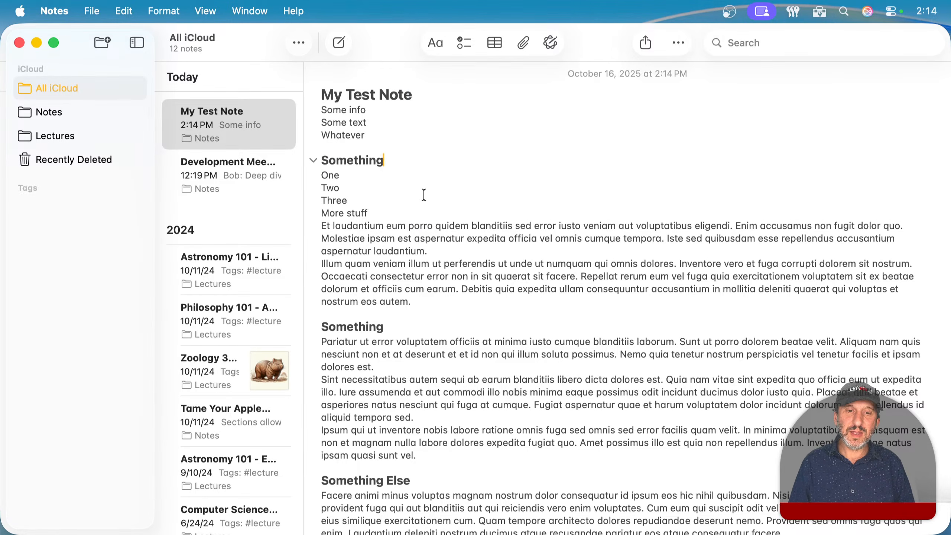
Add the line "Something Minor" after the first placeholder paragraph and format it with the Subheading style.
left_click(451, 249)
key("Return")
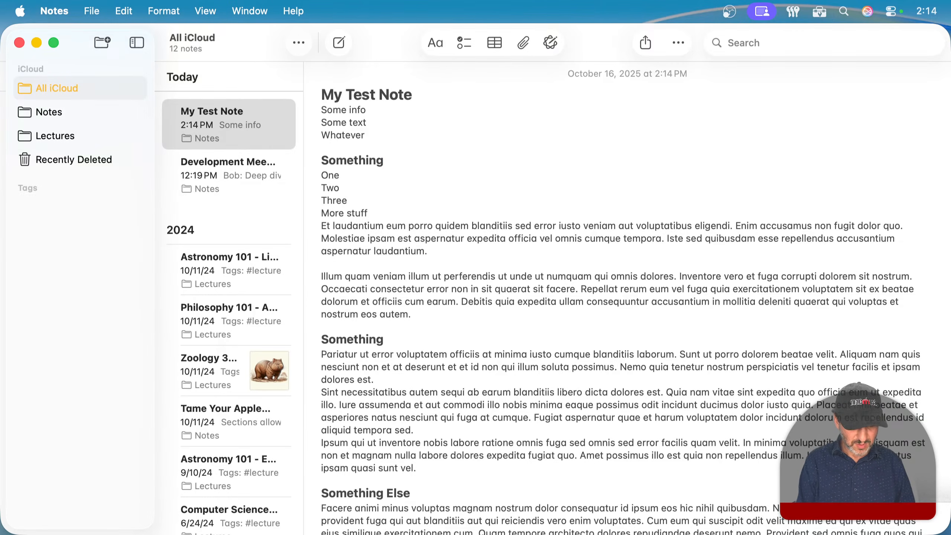
type("Something Minor")
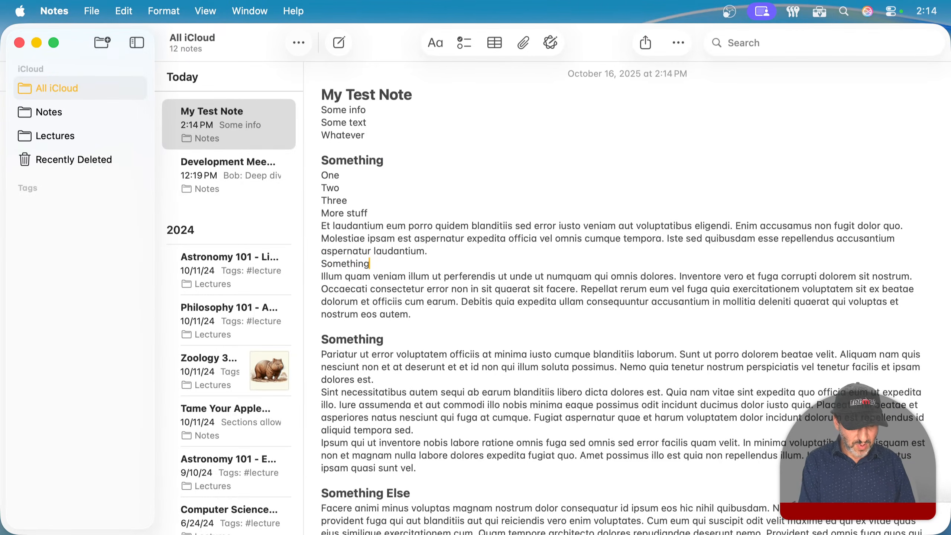
left_click(443, 47)
left_click(422, 157)
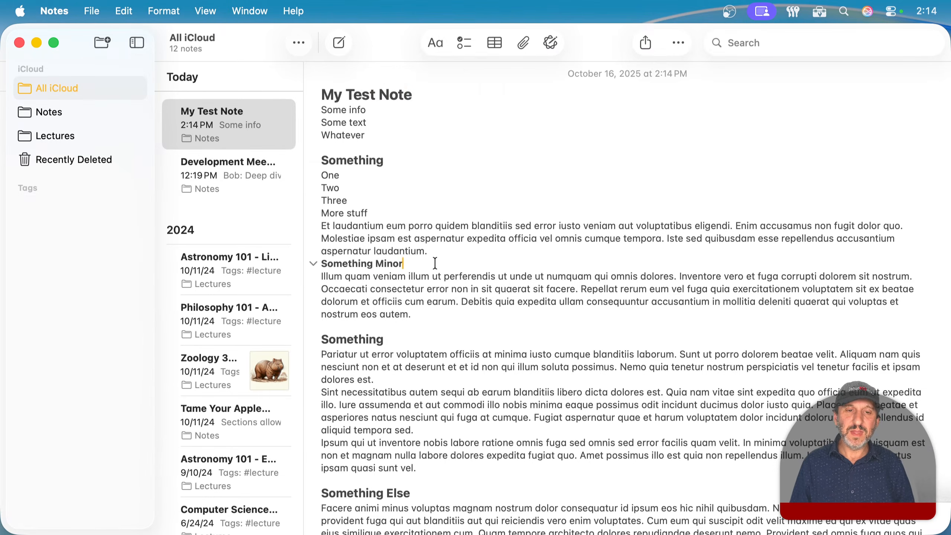
Collapse and reopen the "Something Minor" section, and collapse both "Something" sections and the "Something Else" section.
left_click(313, 266)
left_click(313, 265)
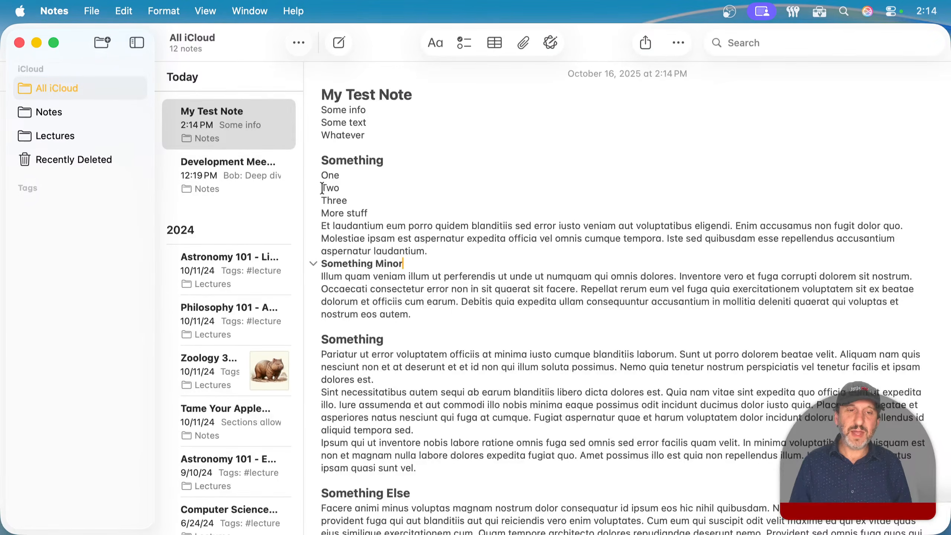
left_click(315, 159)
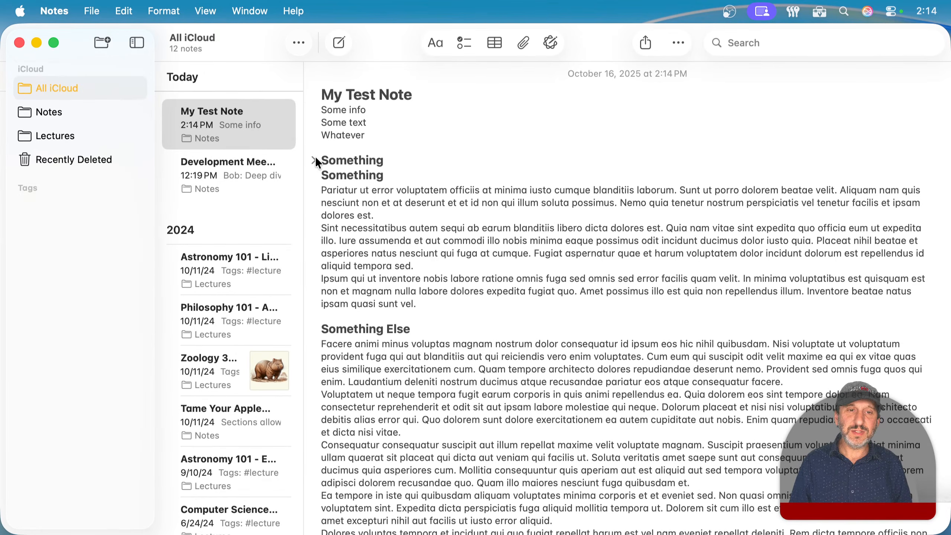
left_click(314, 175)
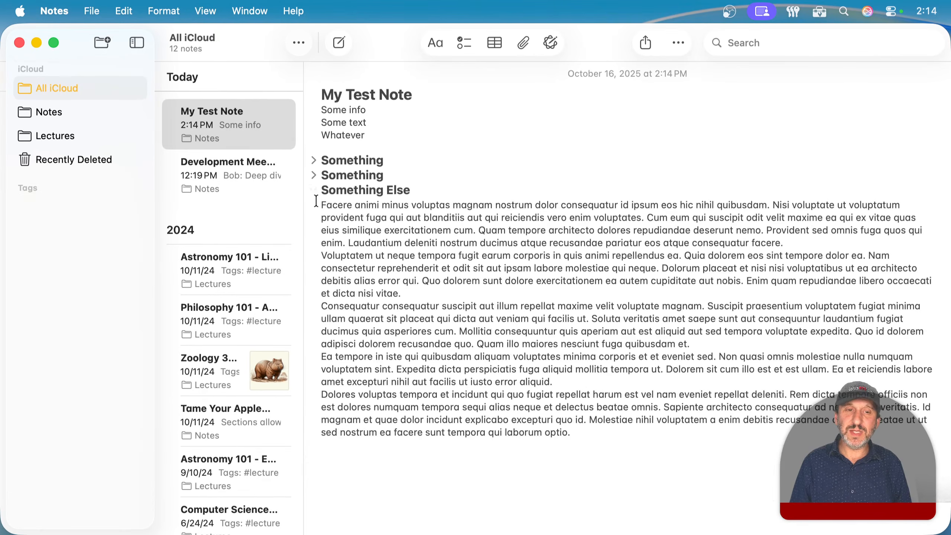
left_click(313, 190)
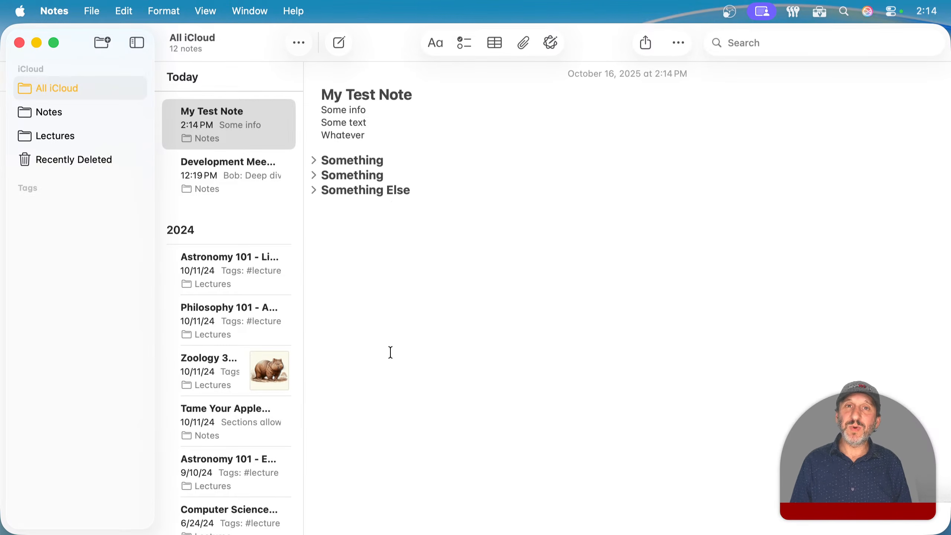
Open and close the two "Something" sections one at a time, and expand all three heading sections to view the full note.
left_click(313, 175)
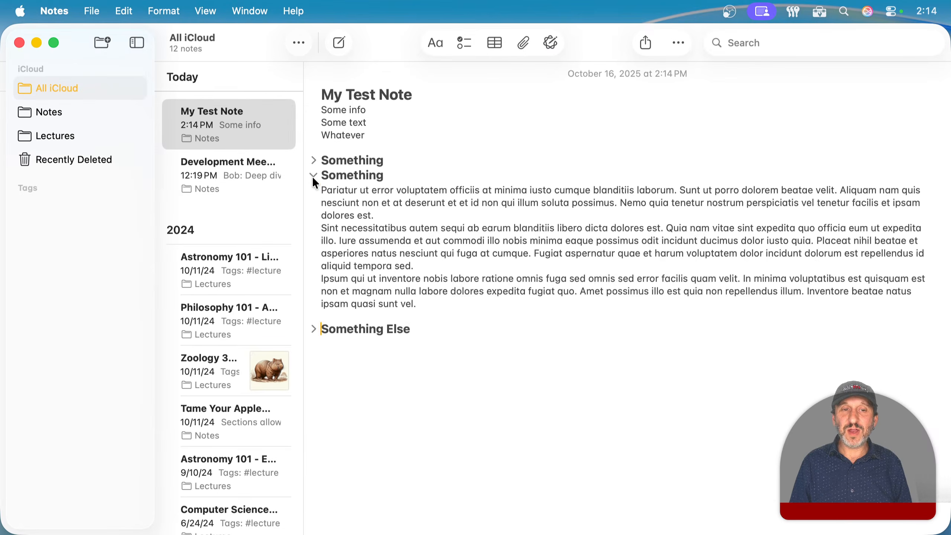
left_click(313, 176)
left_click(313, 160)
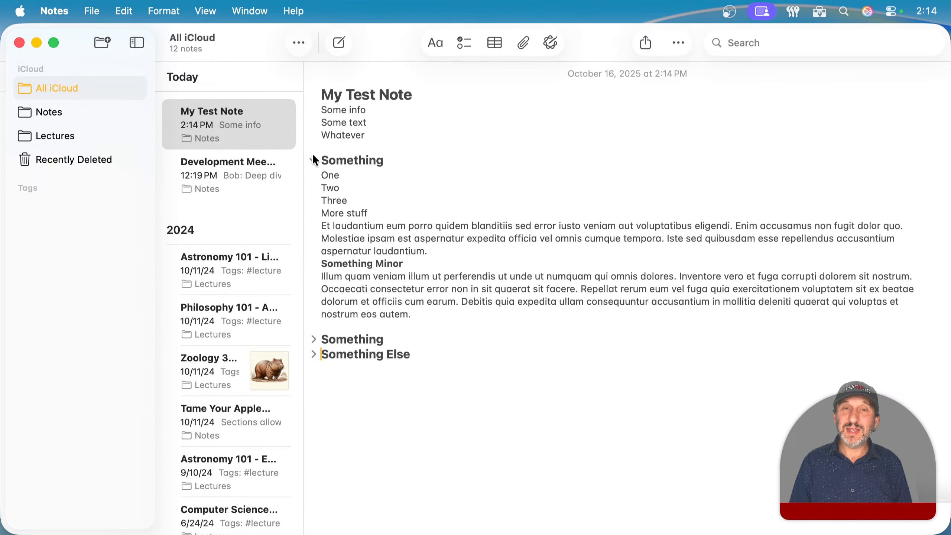
left_click(313, 161)
left_click(313, 189)
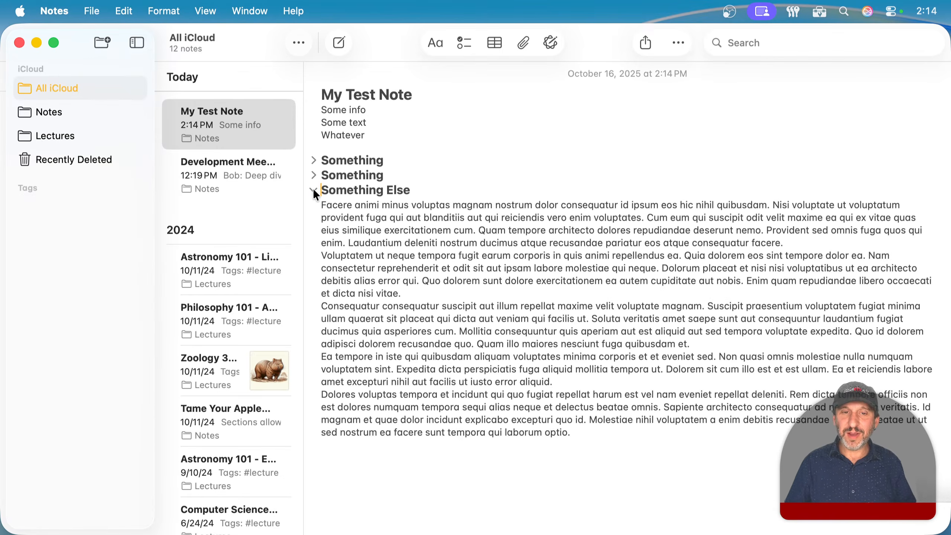
left_click(313, 174)
left_click(313, 160)
scroll(431, 333, "down", 5)
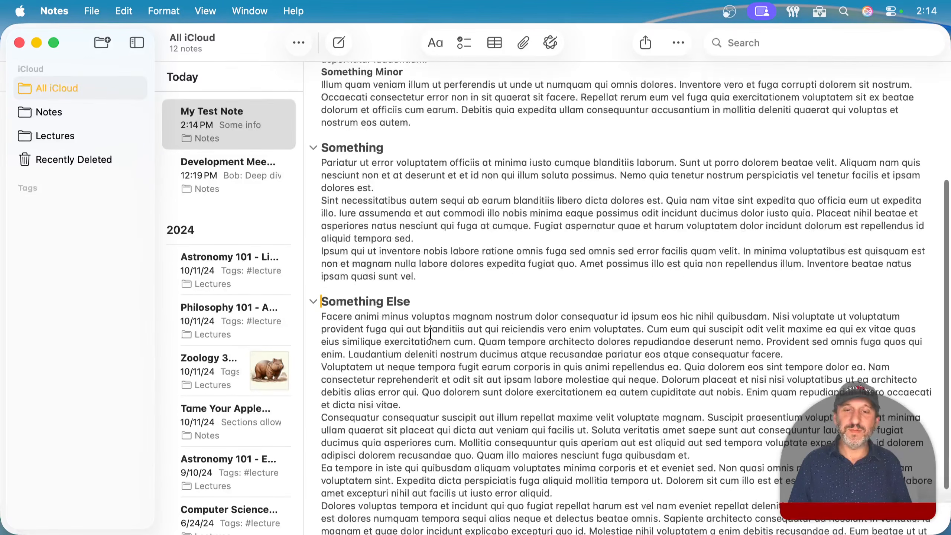
scroll(430, 333, "up", 5)
scroll(430, 334, "down", 2)
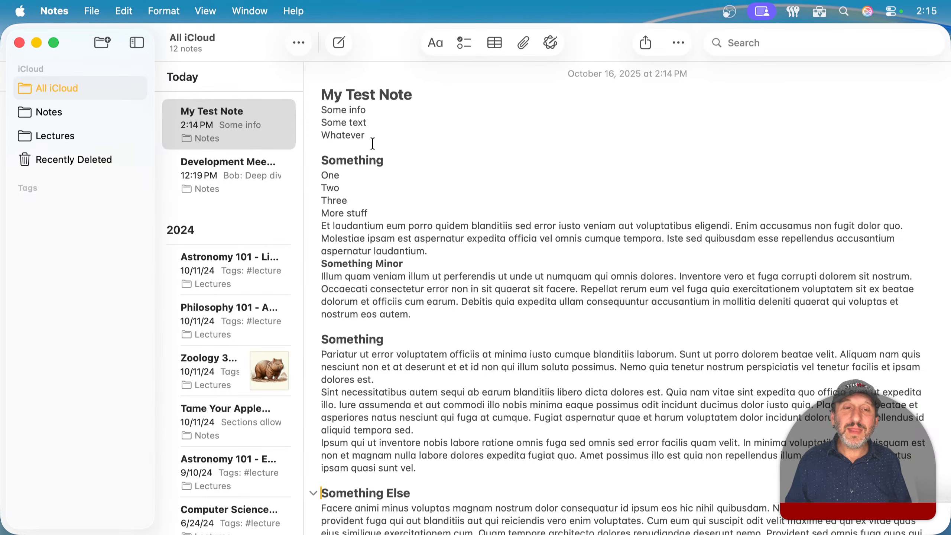
left_click_drag(384, 161, 302, 161)
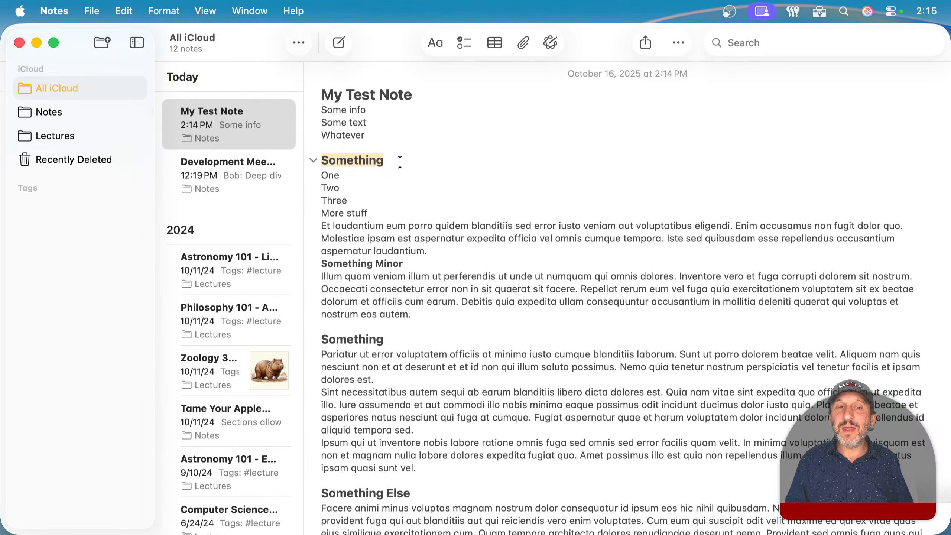
left_click(356, 289)
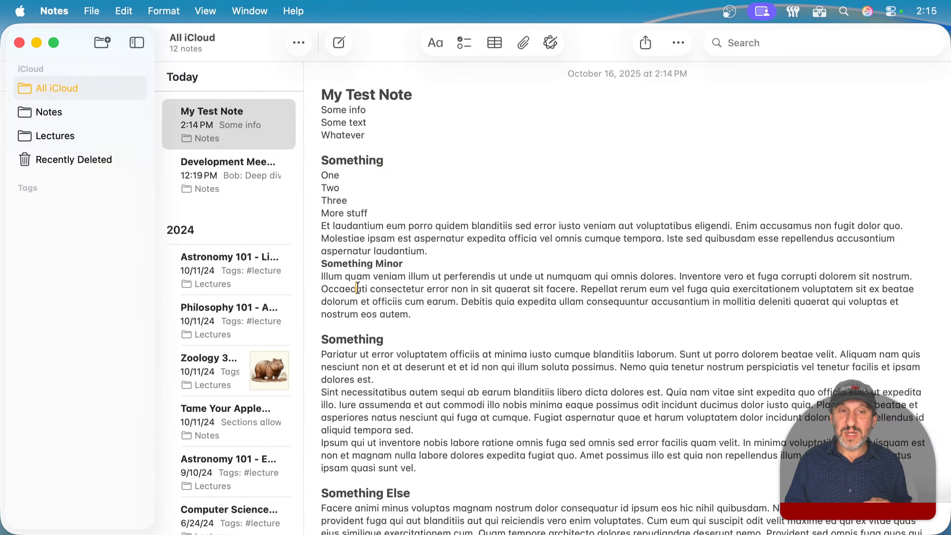
left_click(322, 161)
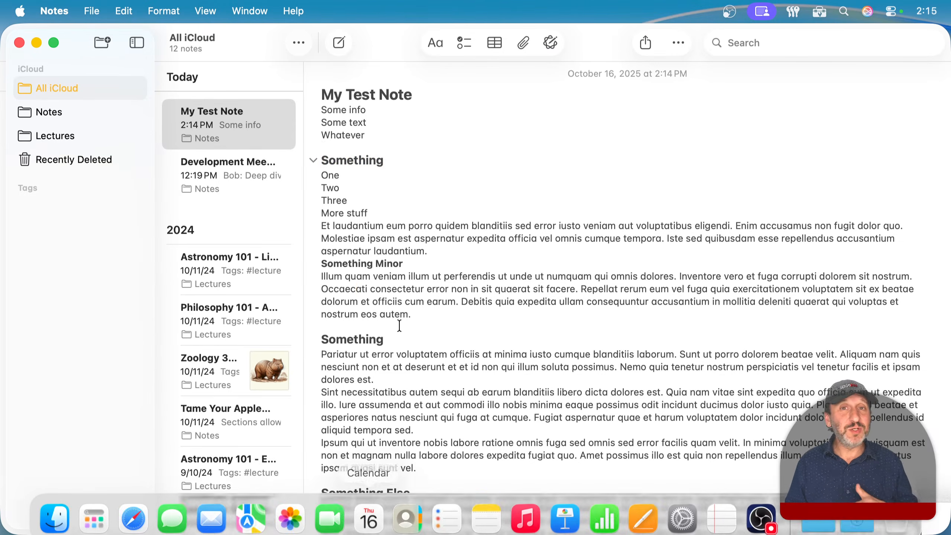
Collapse all three heading sections so only the note's opening lines and the headings show.
left_click(314, 340)
left_click(314, 159)
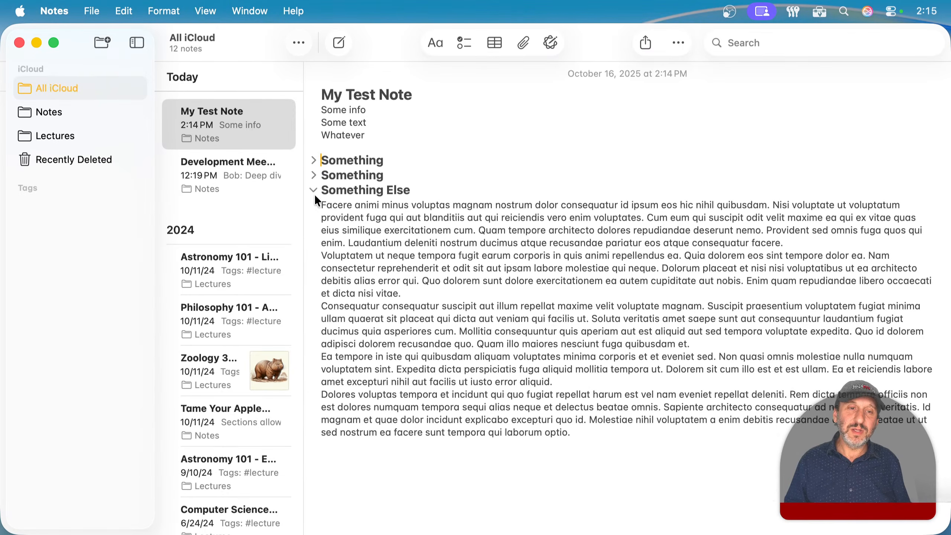
left_click(313, 189)
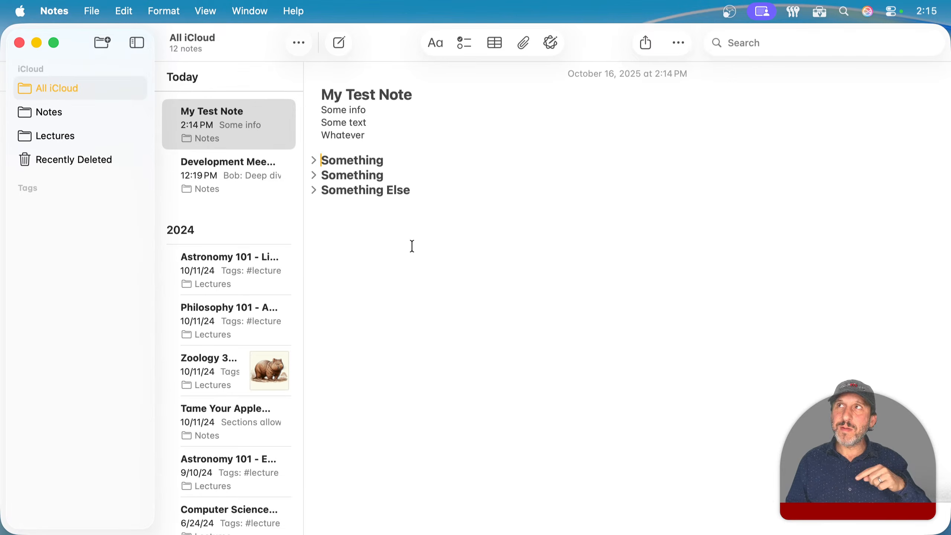
left_click(318, 160)
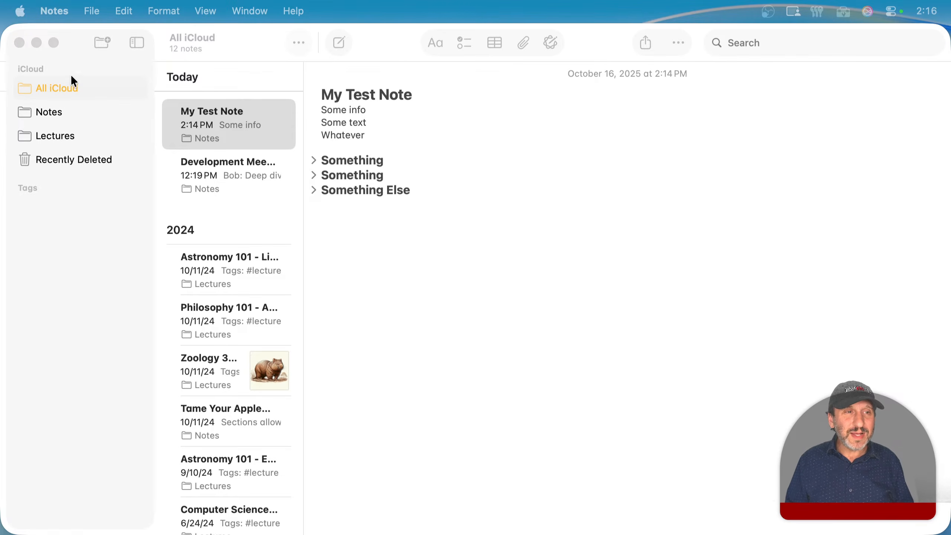
Create an iCloud folder, keeping the default name "New Folder" and leaving the Smart Folder option off.
left_click(69, 59)
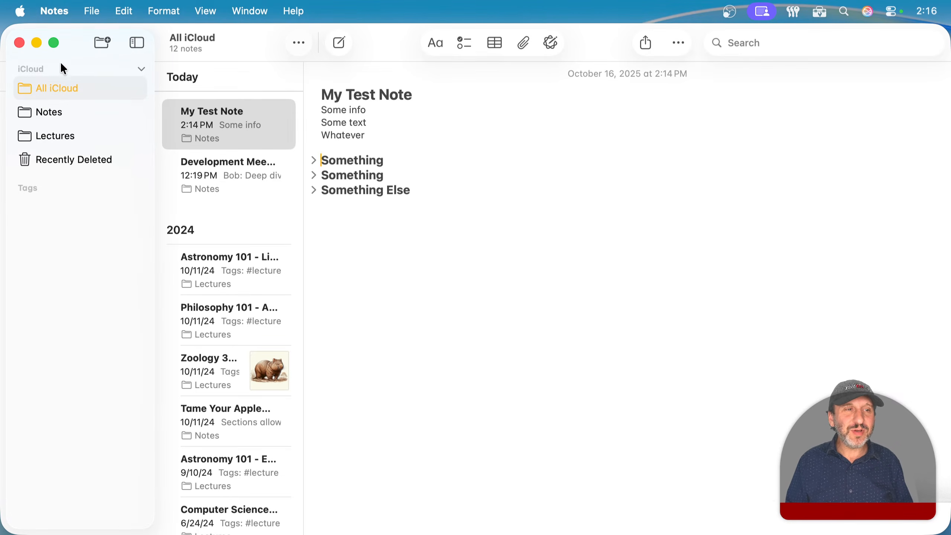
left_click(94, 16)
left_click(93, 10)
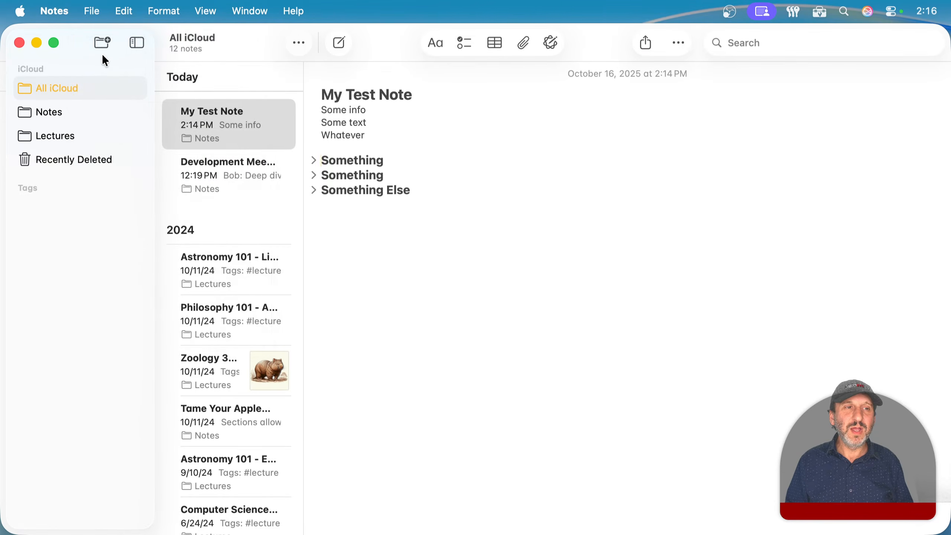
left_click(100, 41)
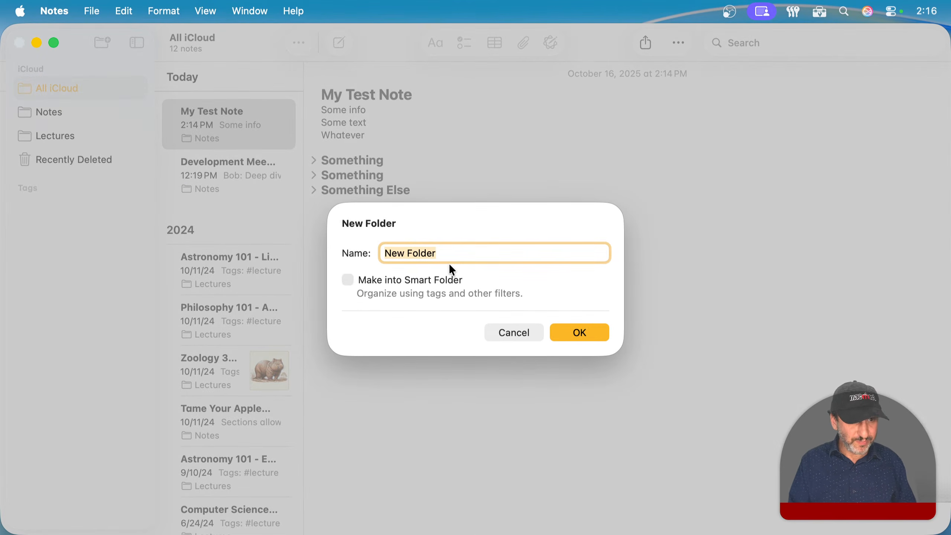
key("Return")
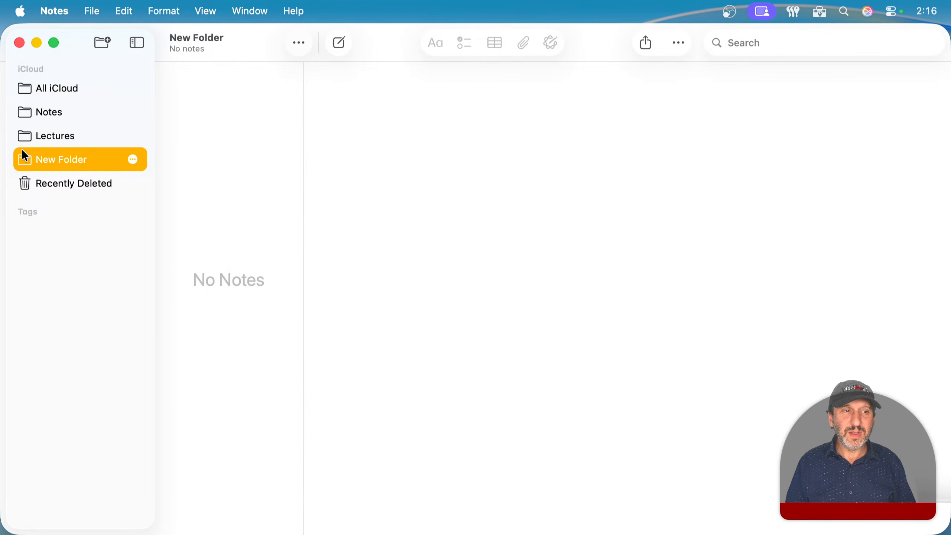
Move My Test Note from the Notes folder into New Folder, and compare the contents of the iCloud folders.
left_click(58, 88)
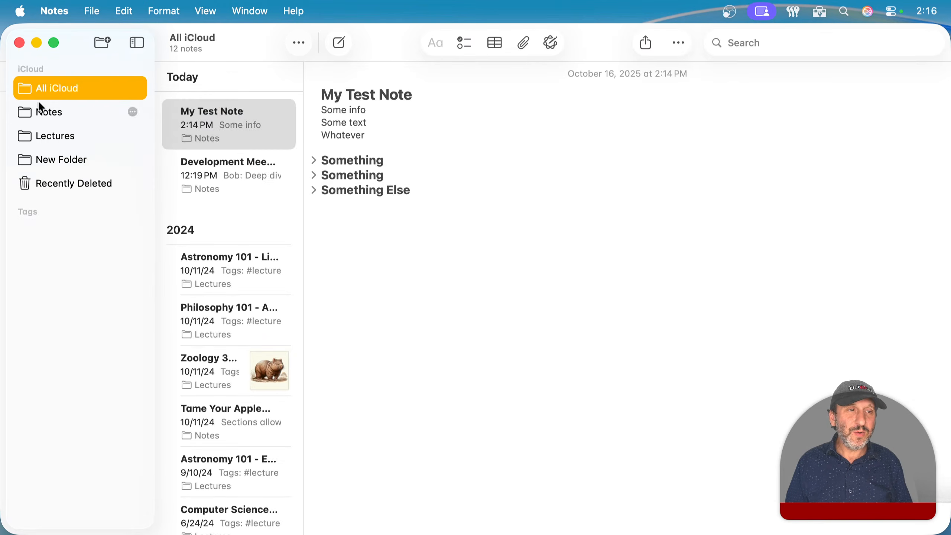
left_click_drag(227, 127, 59, 160)
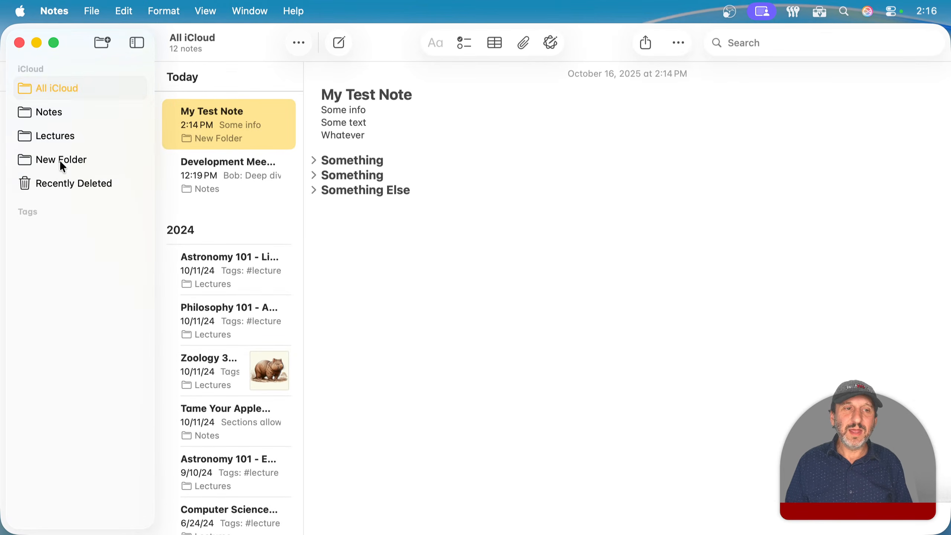
left_click(40, 89)
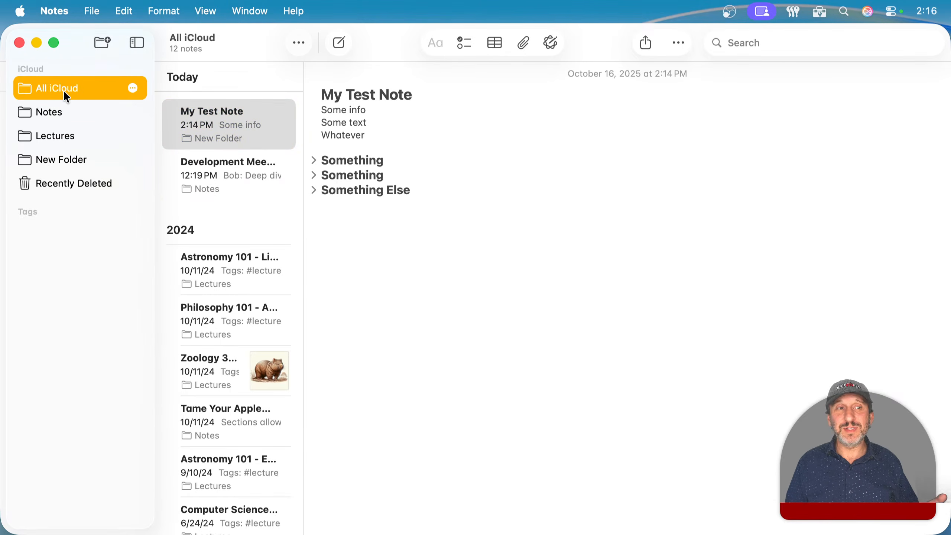
left_click(76, 115)
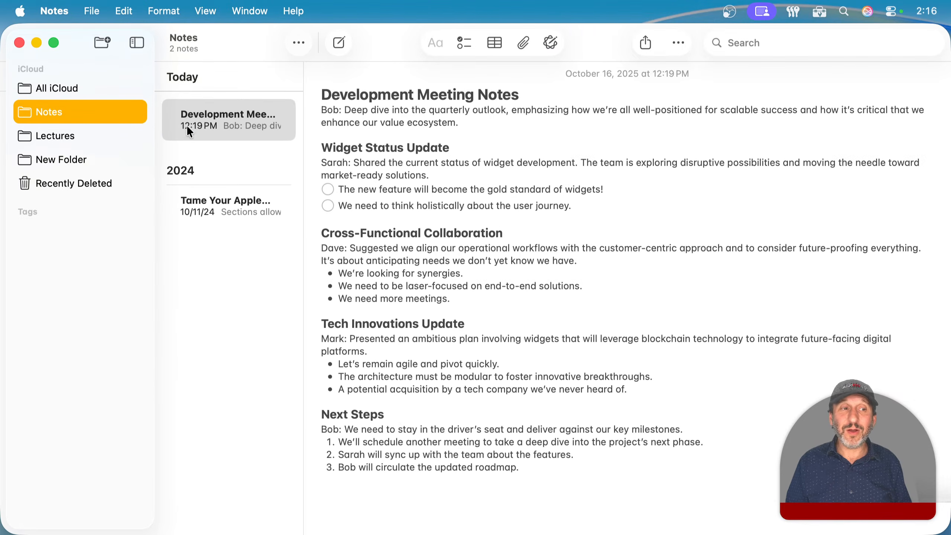
left_click(52, 162)
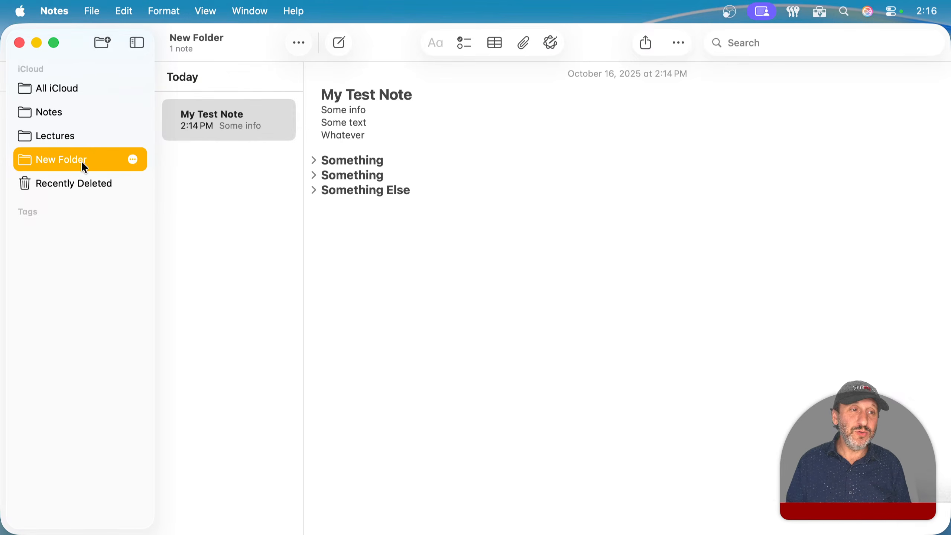
left_click(66, 90)
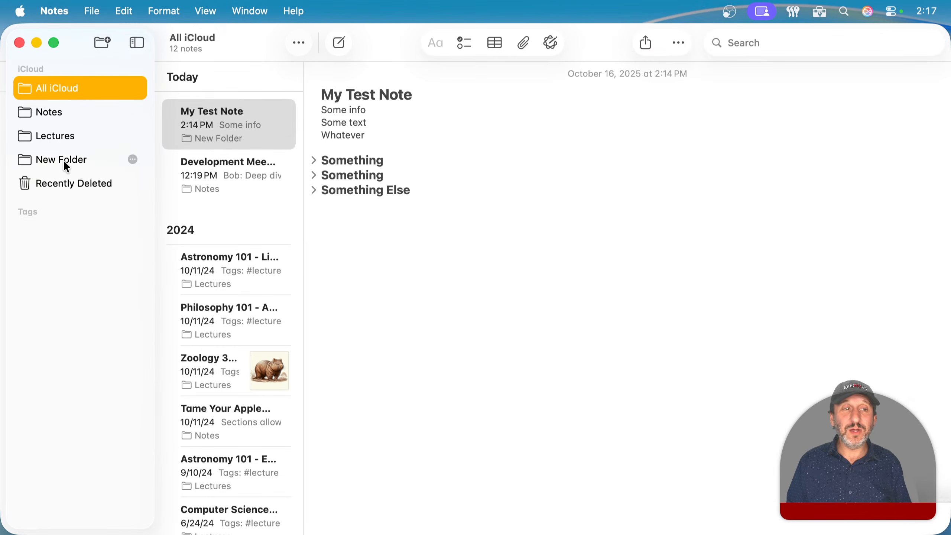
left_click(47, 116)
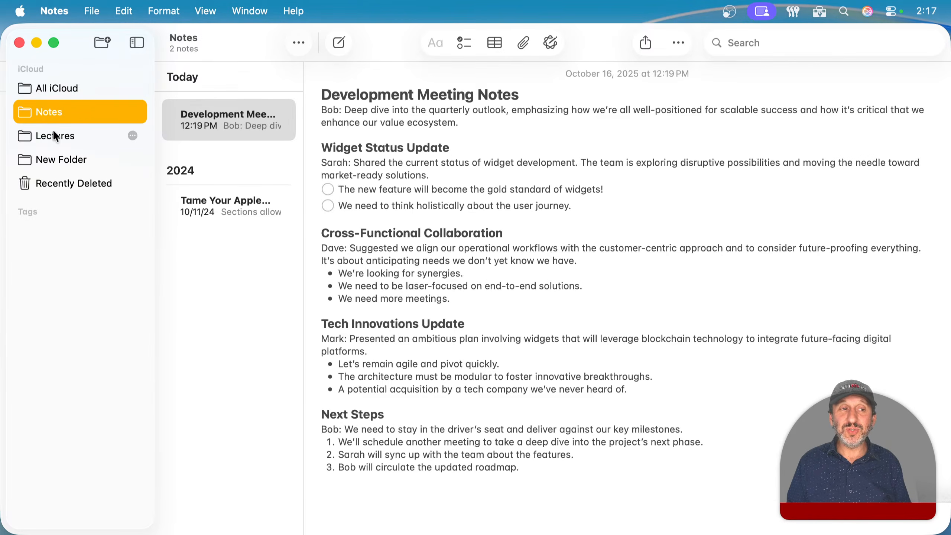
left_click(54, 133)
Rename New Folder as "Archive".
left_click(57, 154)
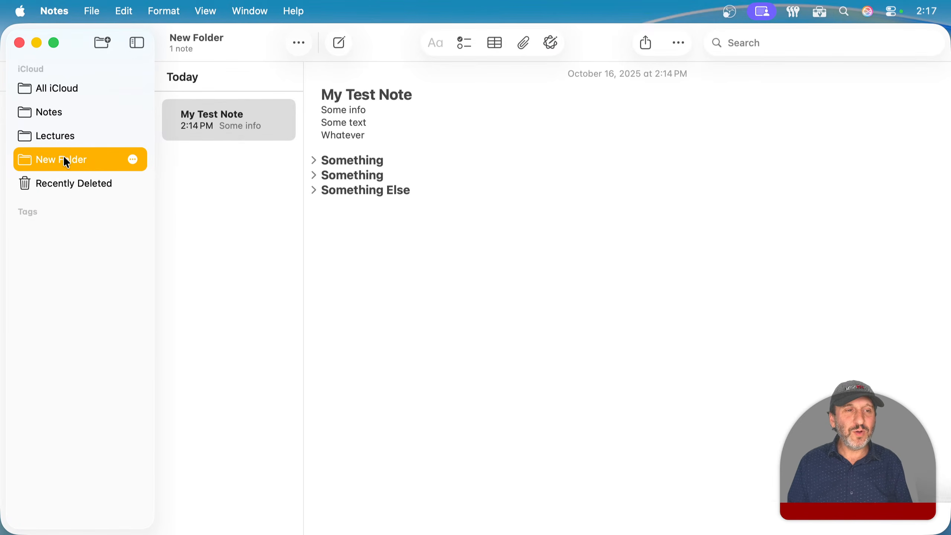
double_click(51, 160)
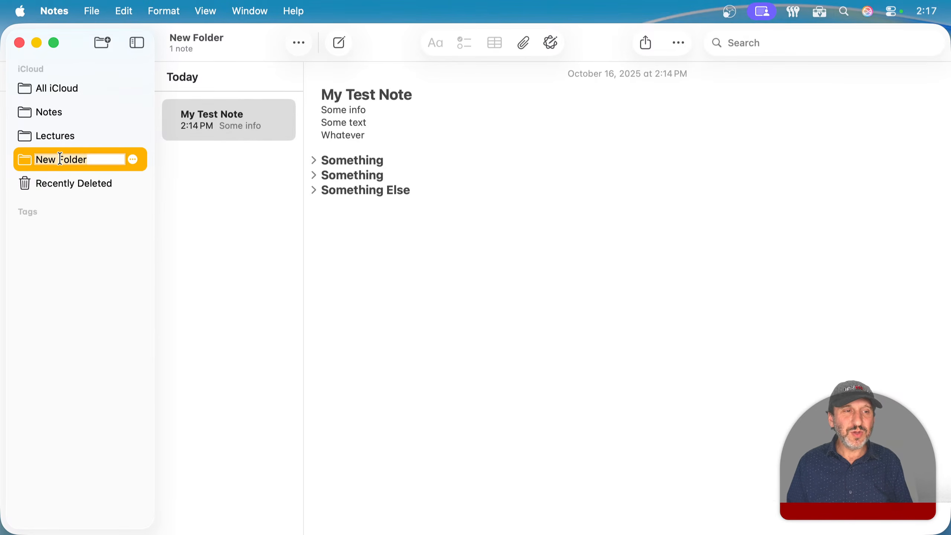
type("Achive")
key("Return")
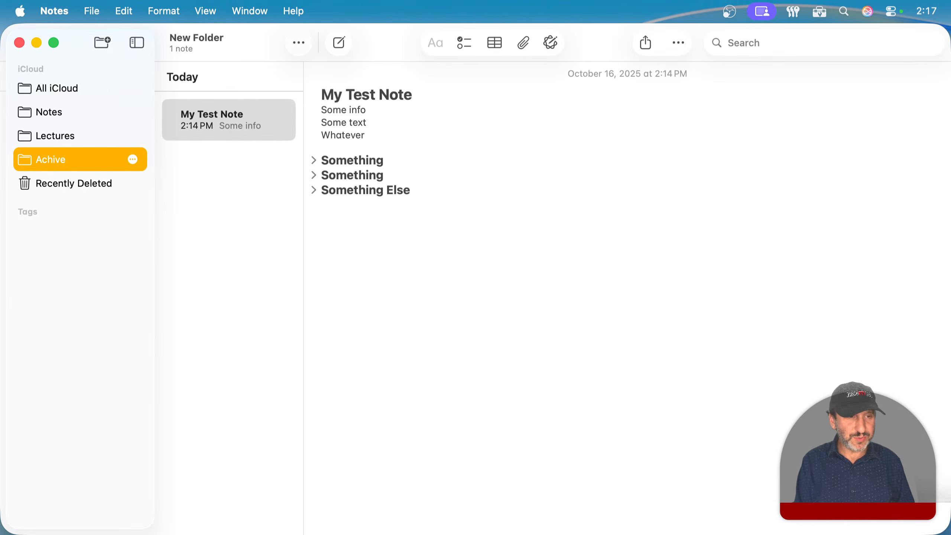
double_click(51, 139)
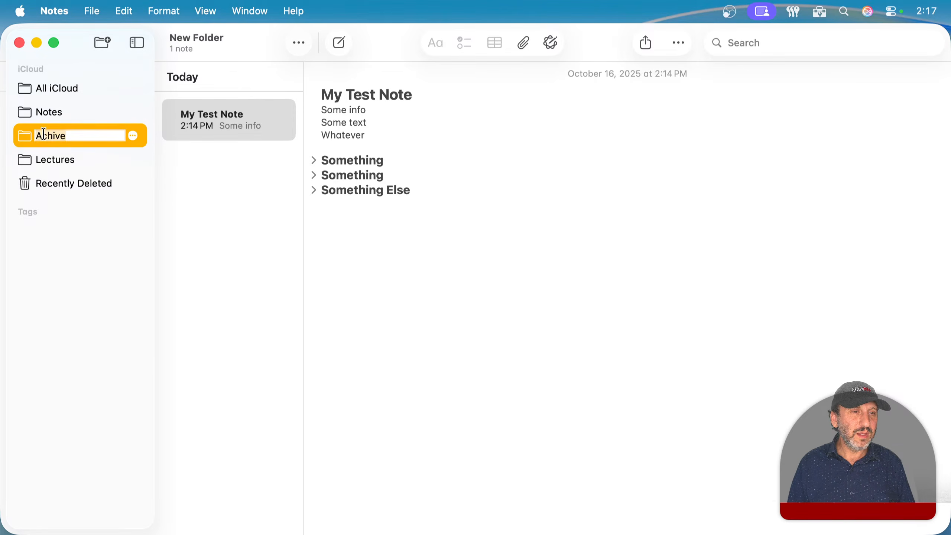
left_click(41, 136)
type("r")
key("Return")
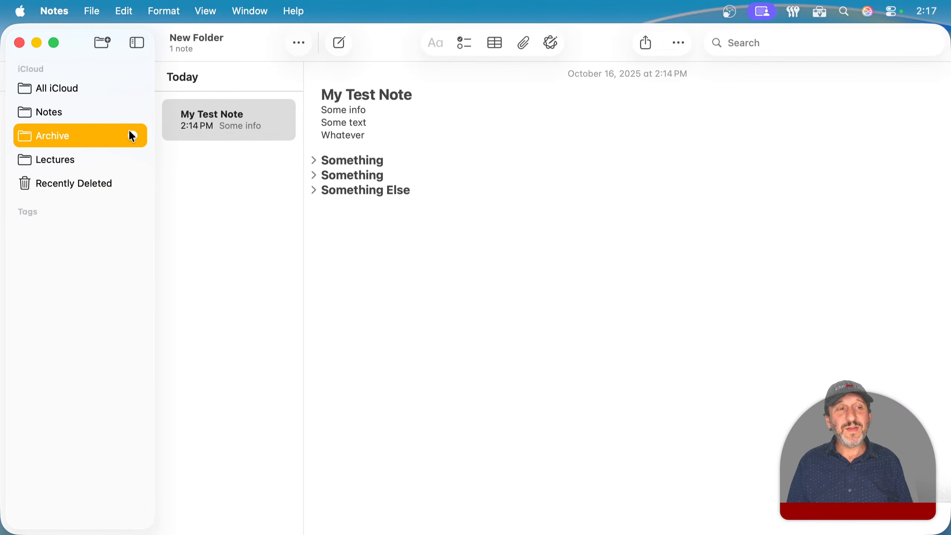
Move Development Meeting Notes from the Notes folder to Archive, and view the contents of both folders.
left_click(78, 117)
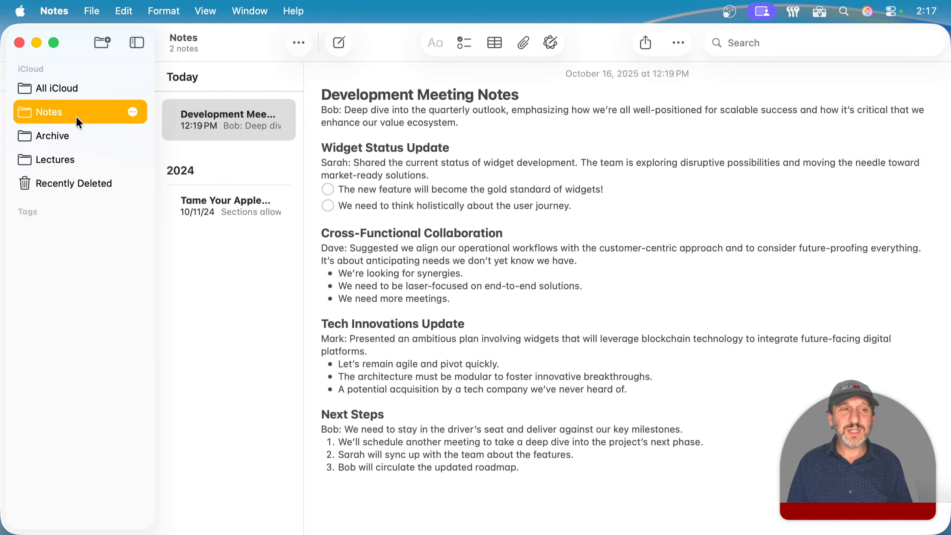
left_click_drag(218, 119, 56, 138)
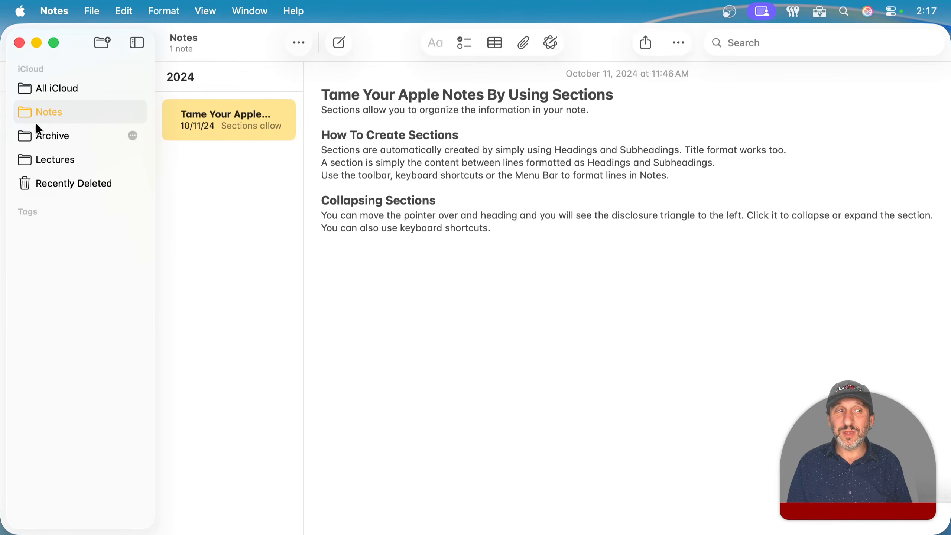
left_click(26, 117)
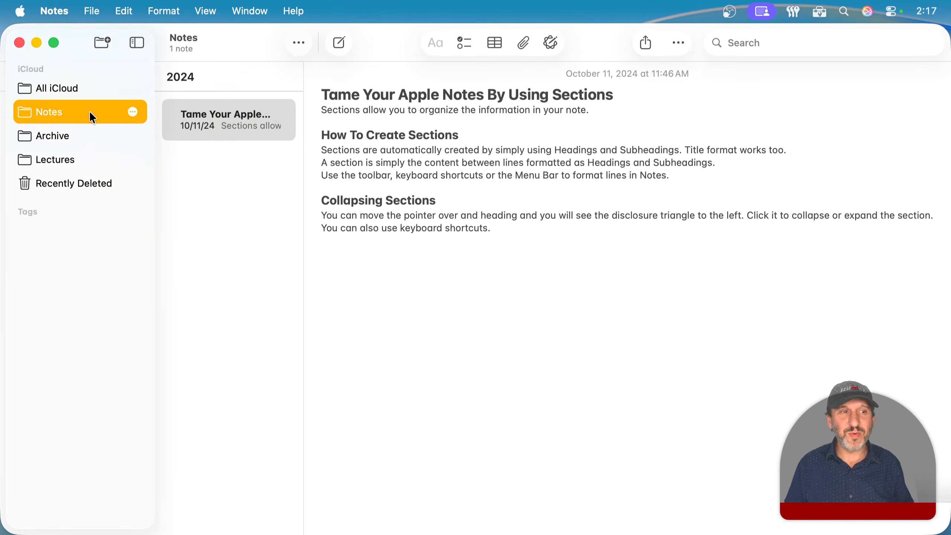
left_click(61, 135)
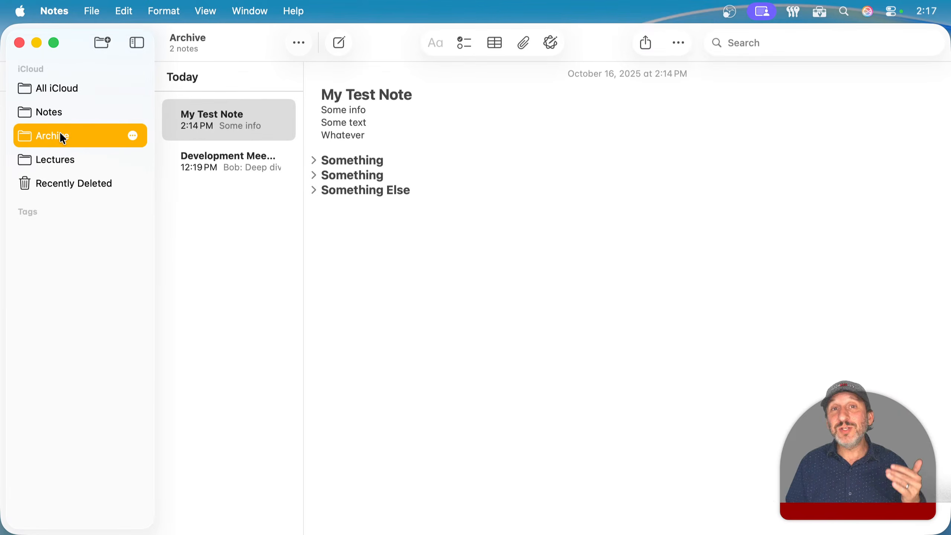
left_click(49, 112)
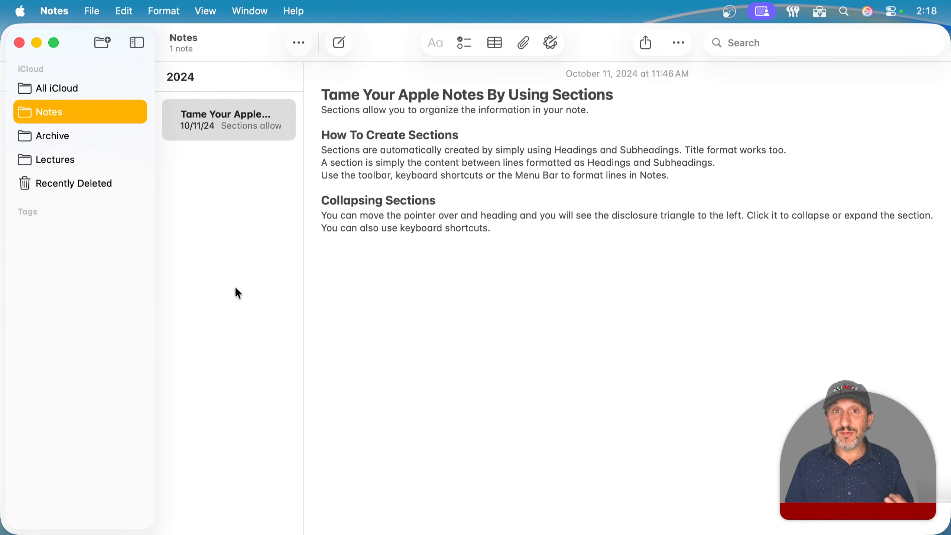
Move the two archived notes back to the Notes folder, and gather all iCloud notes in the Notes folder.
left_click(65, 135)
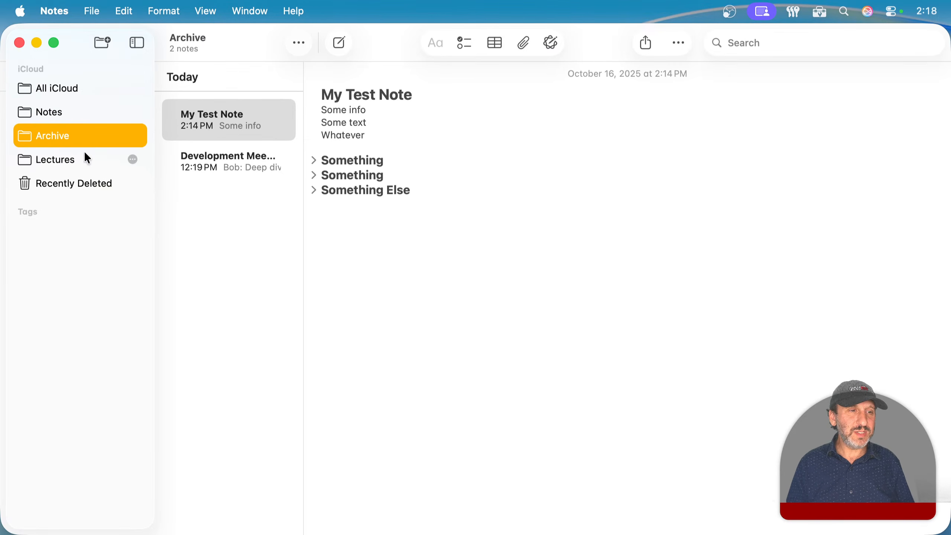
left_click_drag(230, 130, 59, 104)
left_click(55, 103)
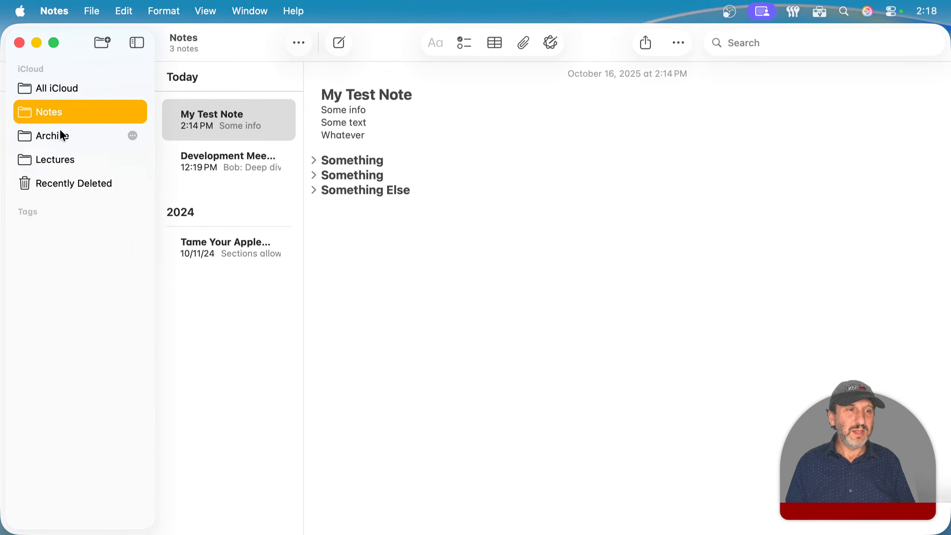
left_click(59, 91)
left_click(213, 134)
key("super+a")
left_click_drag(213, 134, 58, 109)
left_click(48, 108)
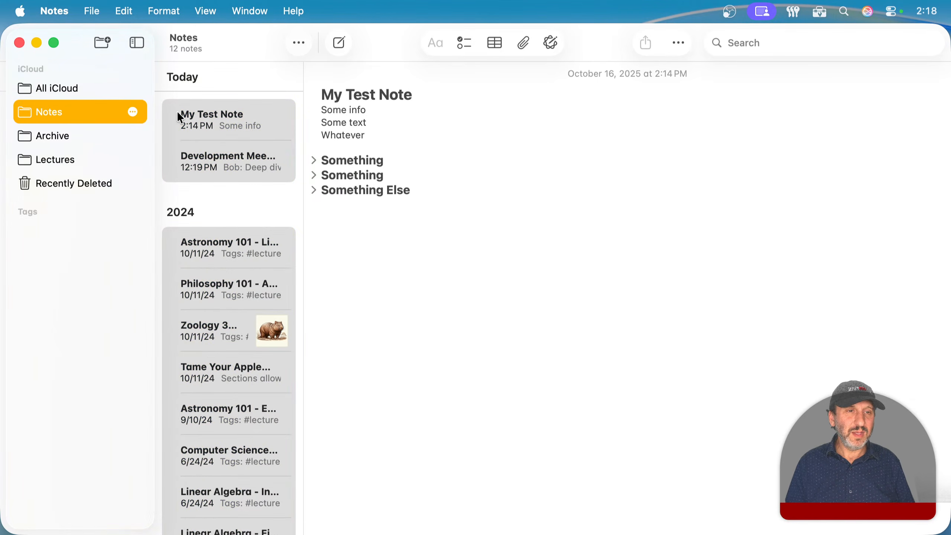
left_click(81, 130)
left_click(61, 113)
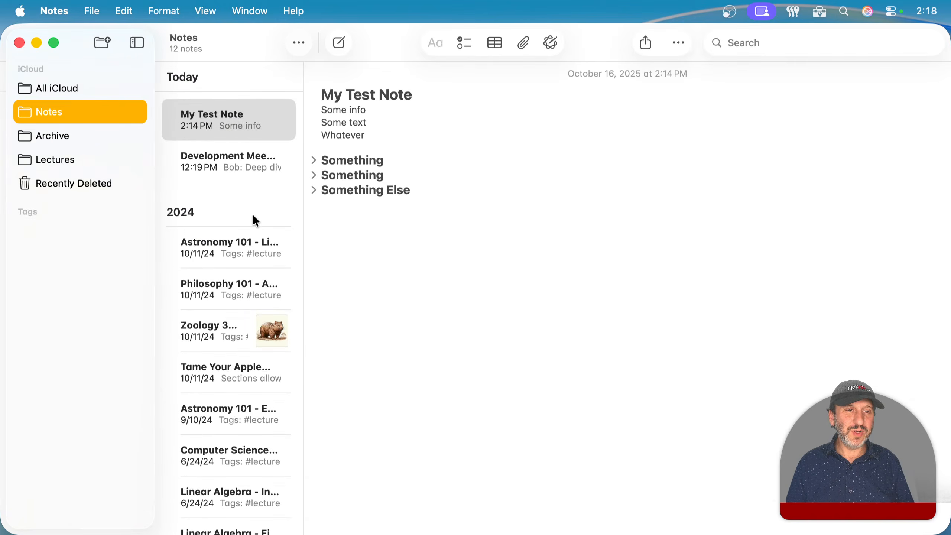
View the Astronomy 101 - Life Cycle of Stars note and the Philosophy 101 note in the Notes folder.
left_click(248, 245)
left_click(243, 279)
left_click(239, 238)
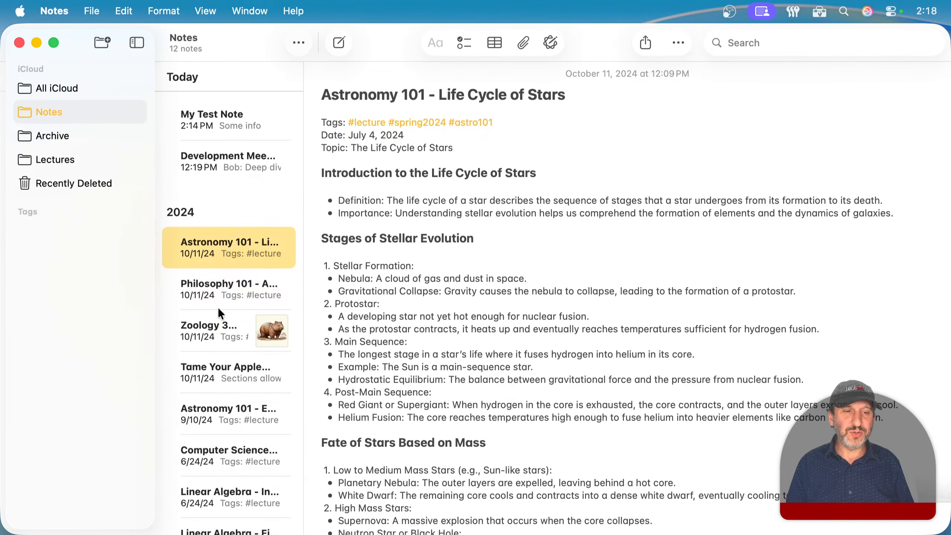
Expand the "Something Else" section of My Test Note and add the tag #something below its last paragraph.
left_click(223, 118)
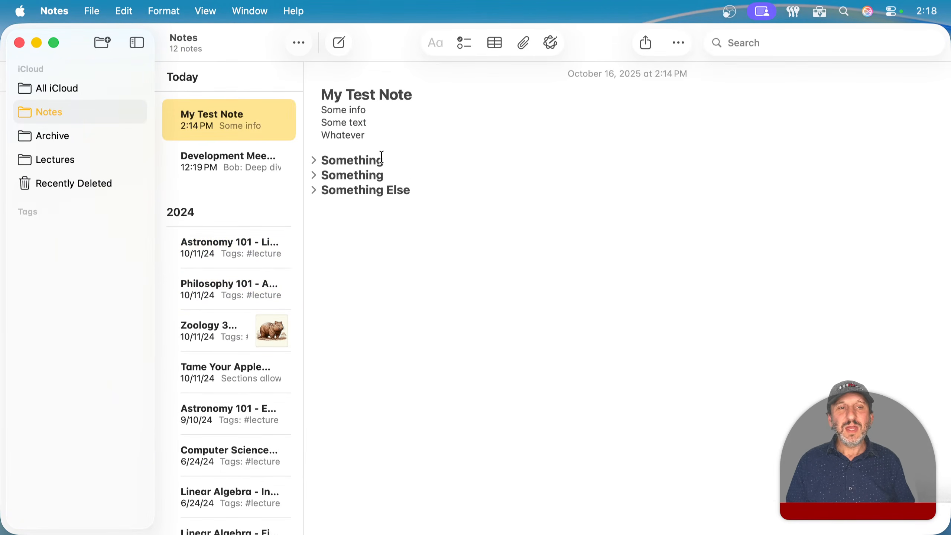
left_click(449, 193)
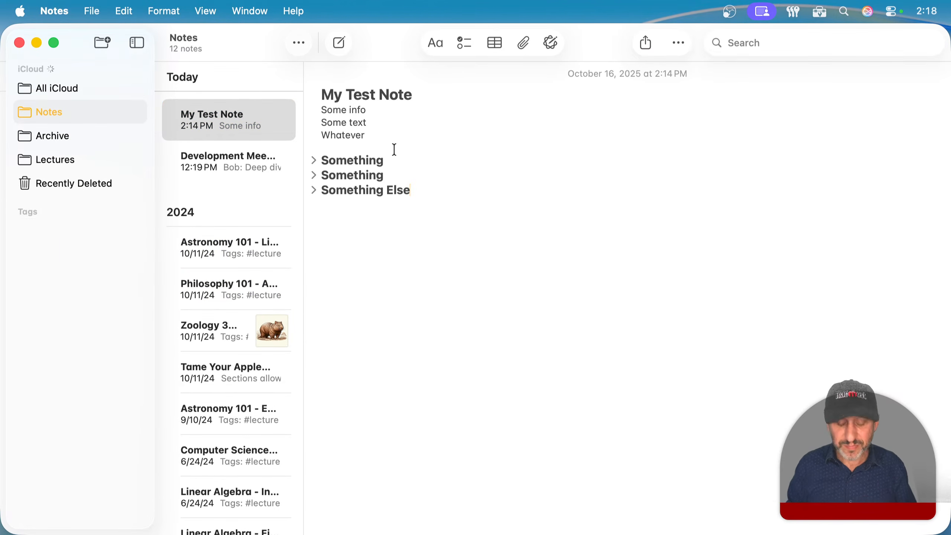
key("Return")
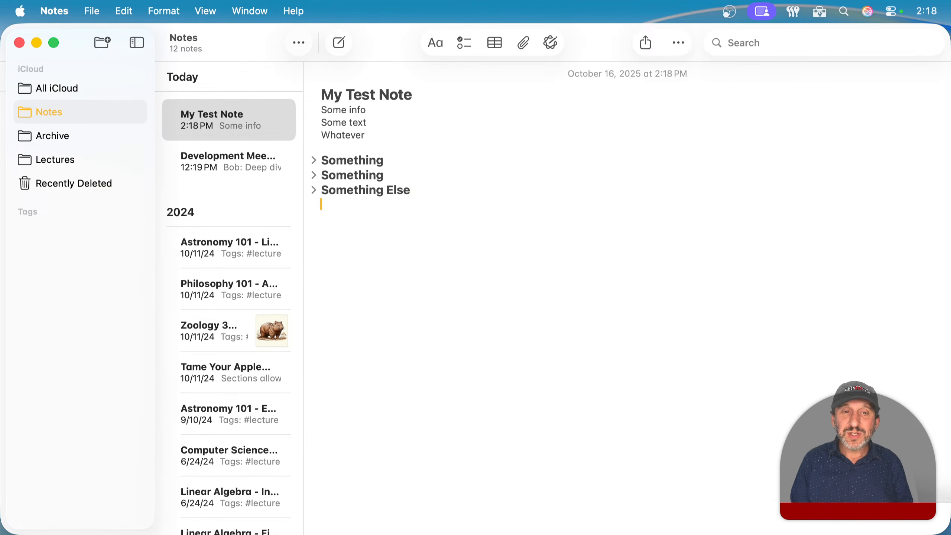
left_click(314, 191)
left_click(399, 469)
key("Return")
key("Return")
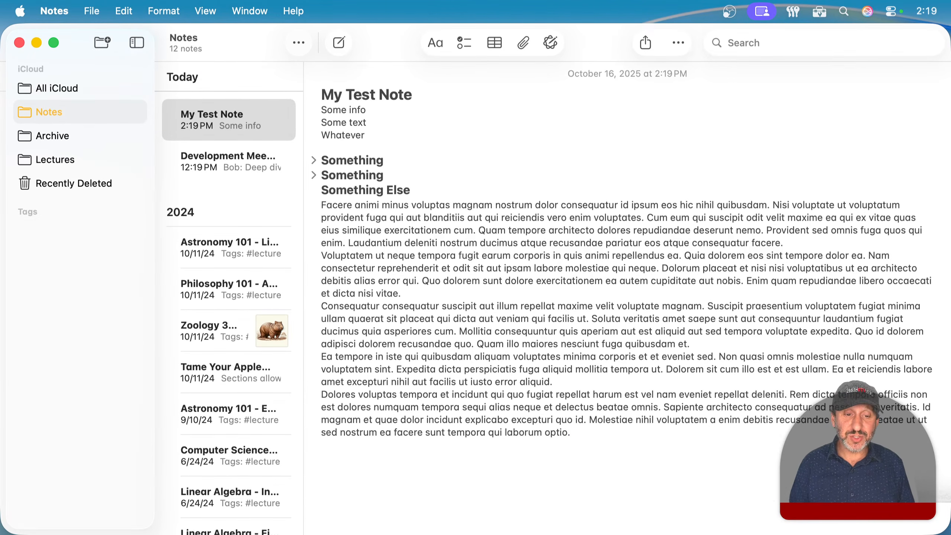
type("#")
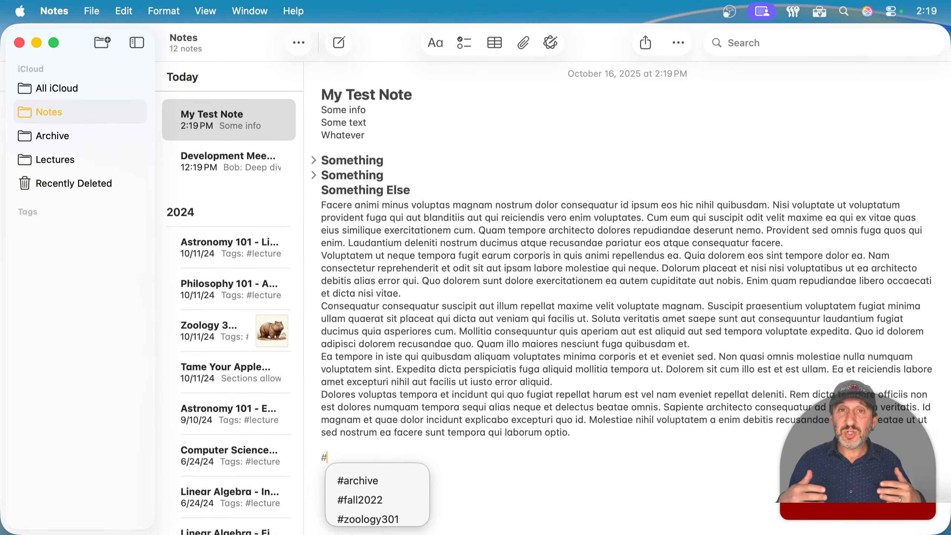
type("something")
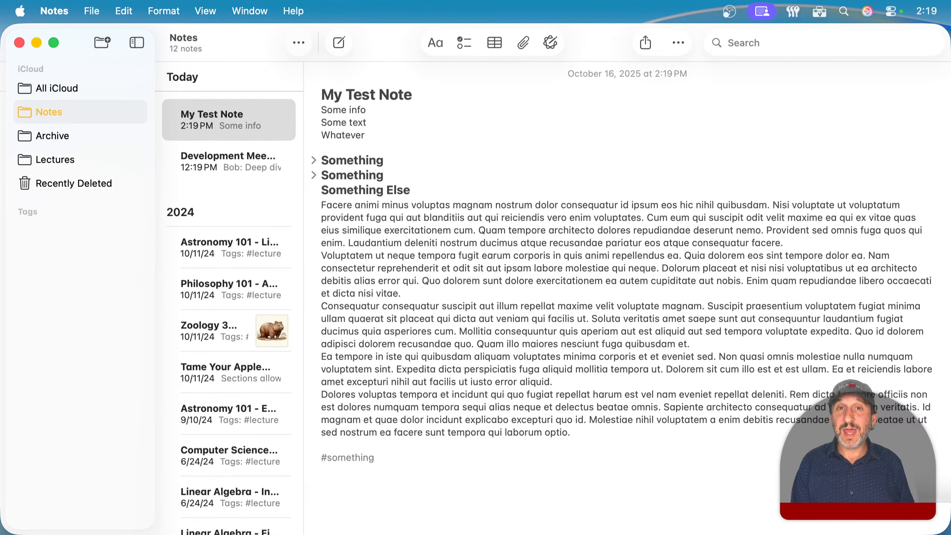
key("Return")
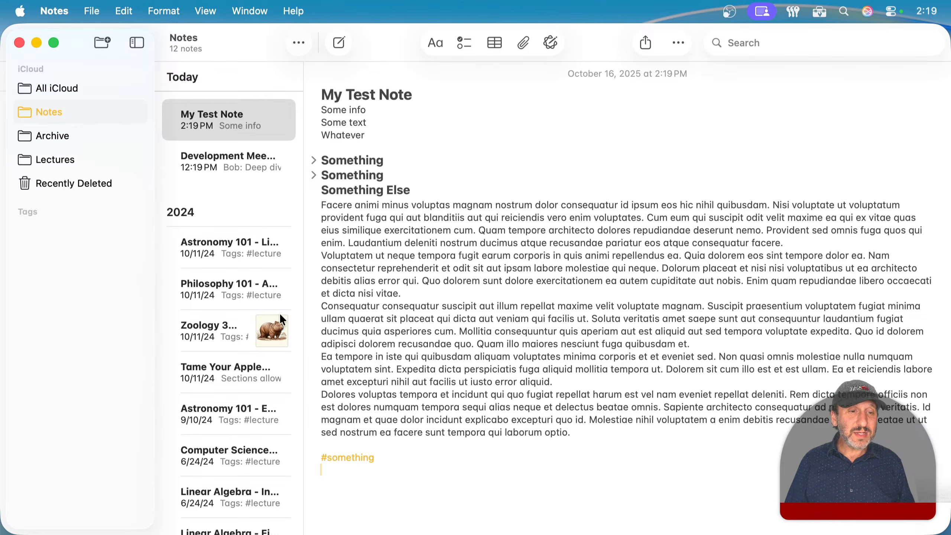
Add the tag #something at the end of Development Meeting Notes.
left_click(229, 162)
left_click(228, 162)
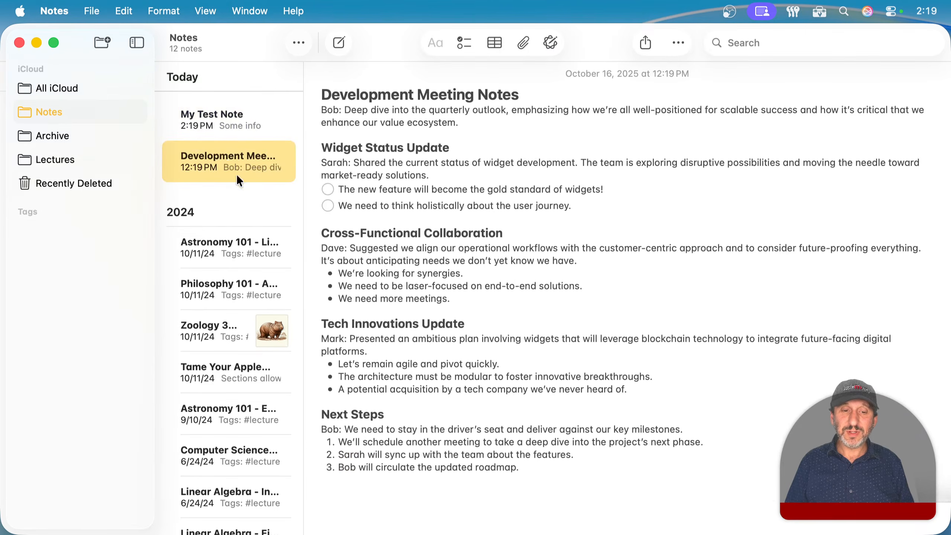
left_click(376, 488)
type("#something")
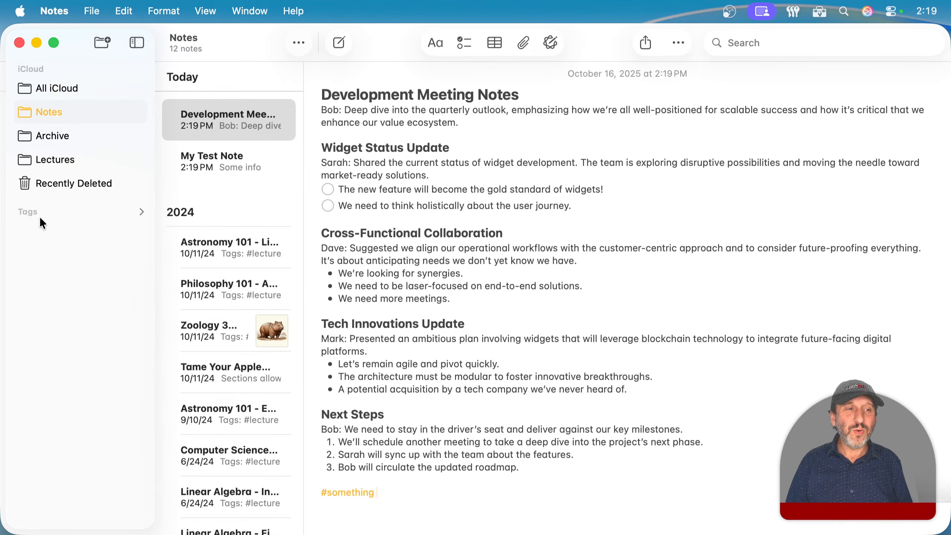
Expand the Tags list, filter the notes by #something and open each match, and show the notes for All Tags.
left_click(142, 212)
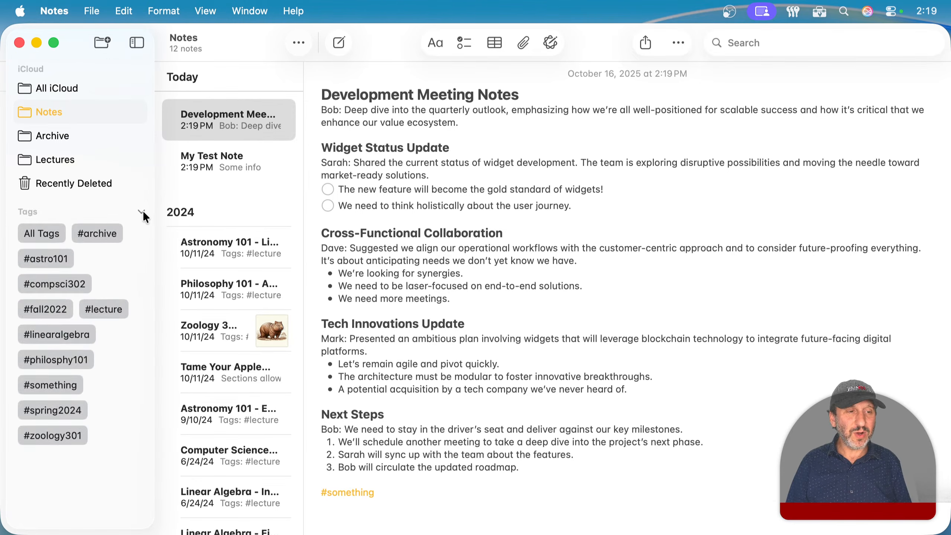
left_click(58, 384)
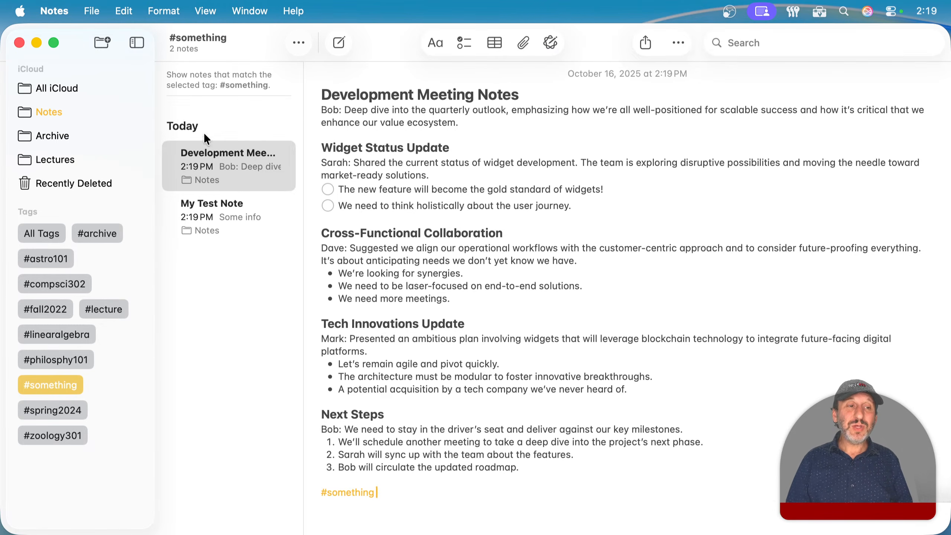
left_click(209, 235)
left_click(214, 174)
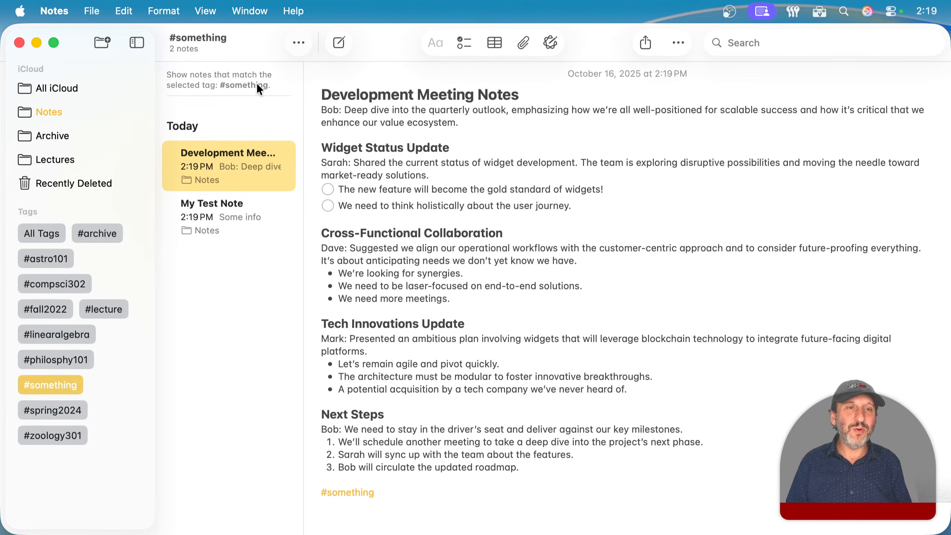
left_click(50, 234)
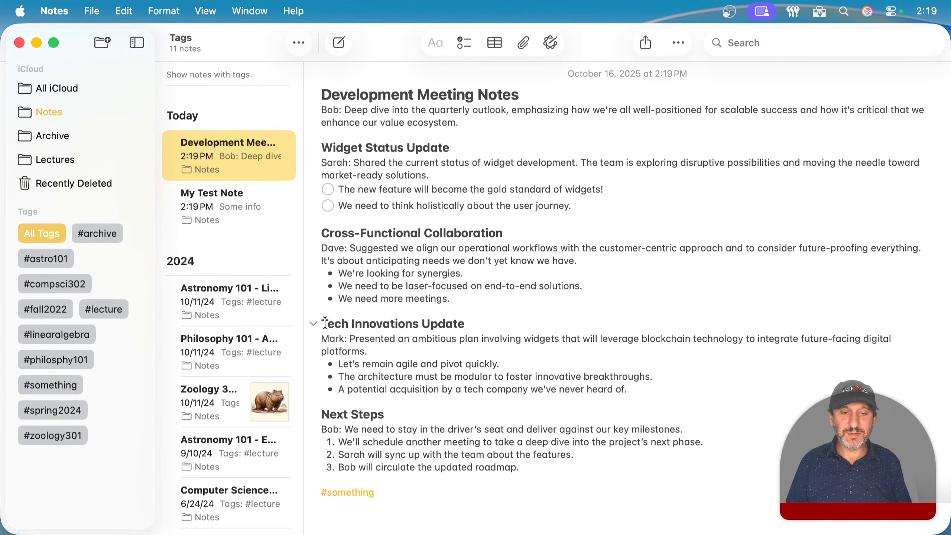
Add the tag #work after #something at the end of Development Meeting Notes.
left_click(406, 492)
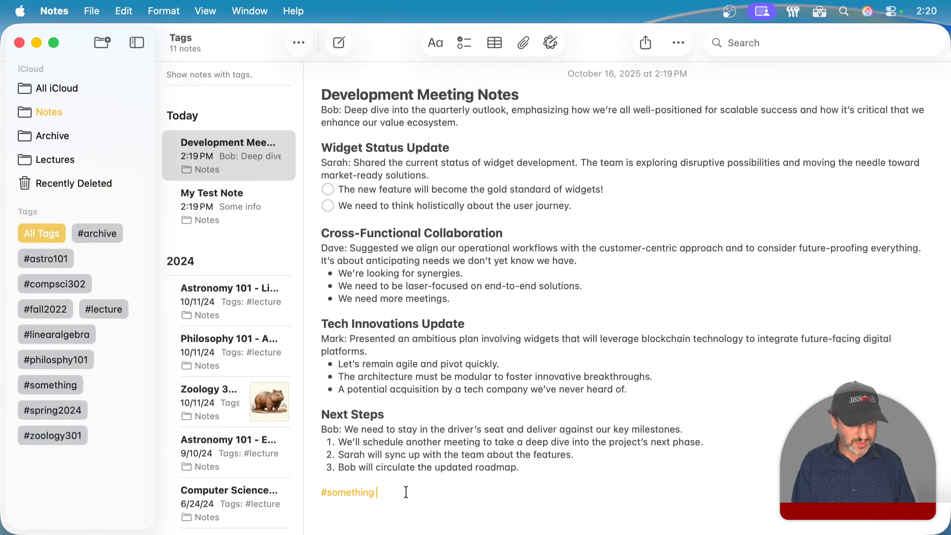
type("#work")
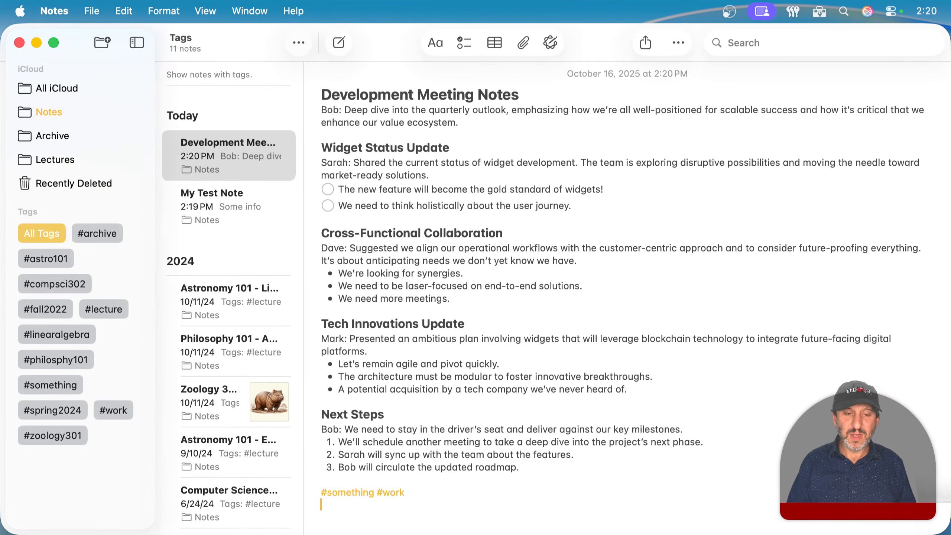
key("Return")
Add the tag #personal after #something at the end of My Test Note.
left_click(238, 197)
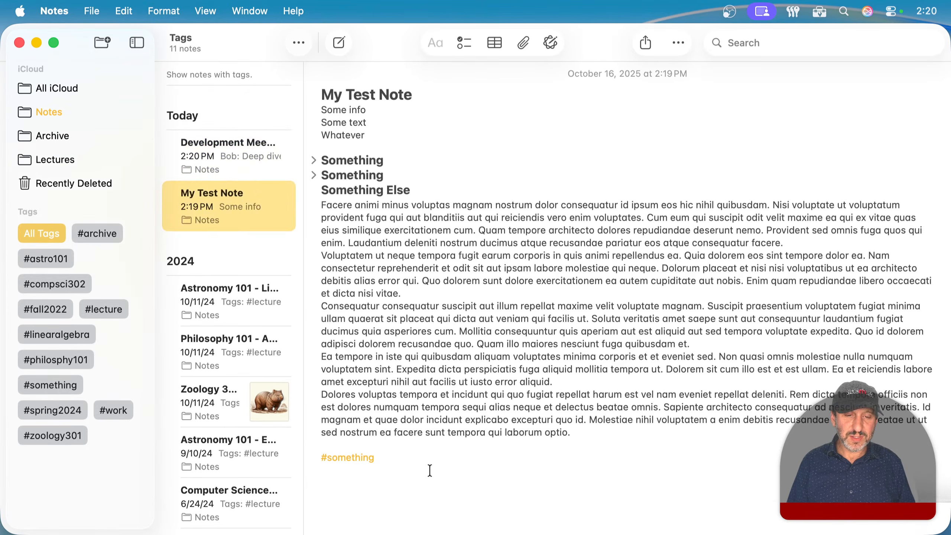
left_click(416, 461)
type("#personal")
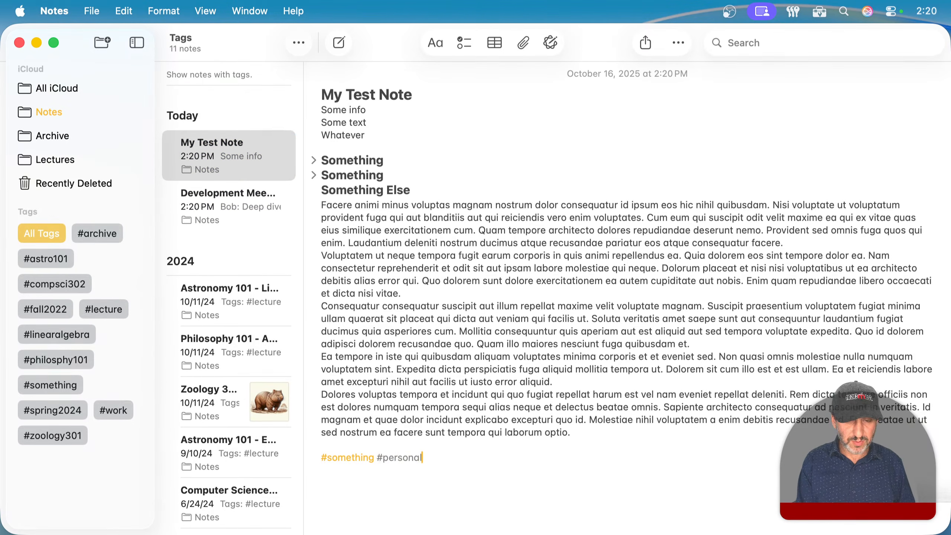
key("Return")
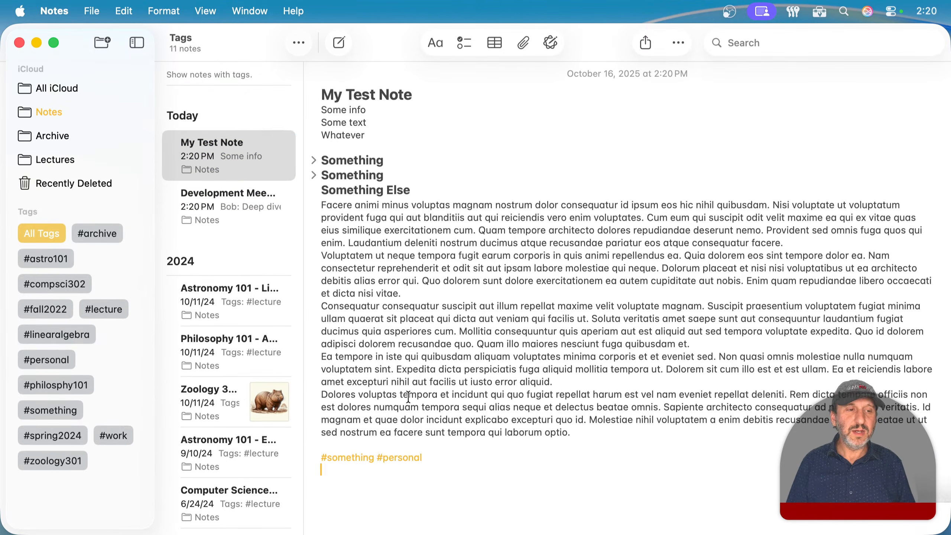
Filter the notes by #work, by #work with #personal, and by #personal alone, and show the notes for All Tags.
left_click(122, 435)
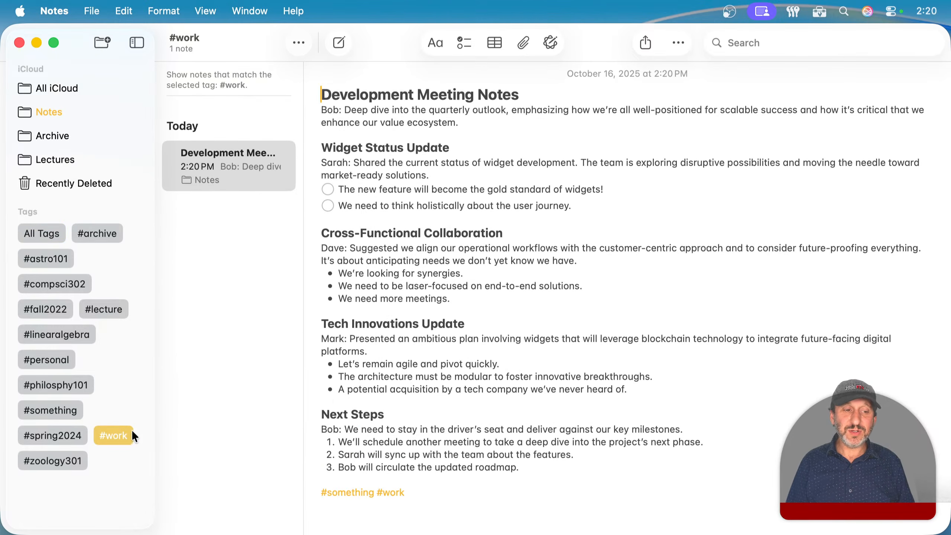
left_click(45, 359)
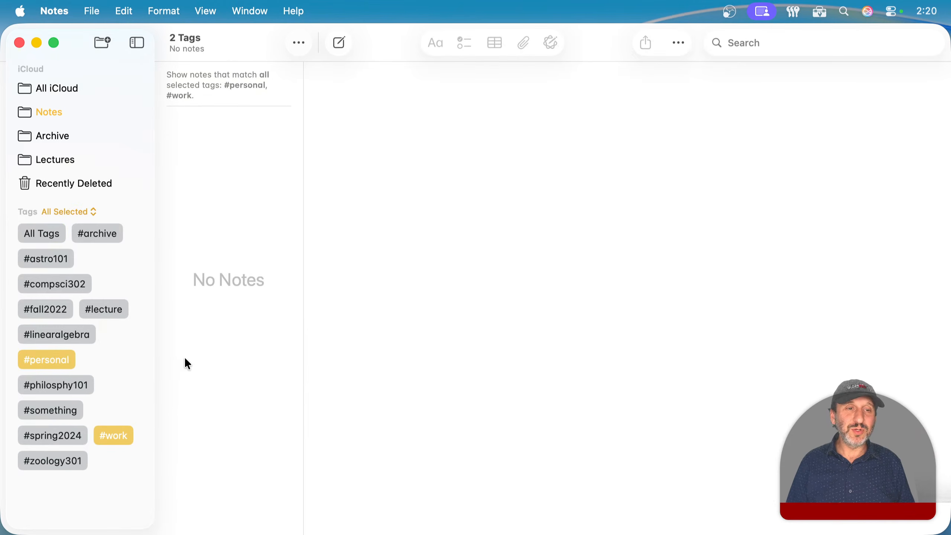
left_click(120, 438)
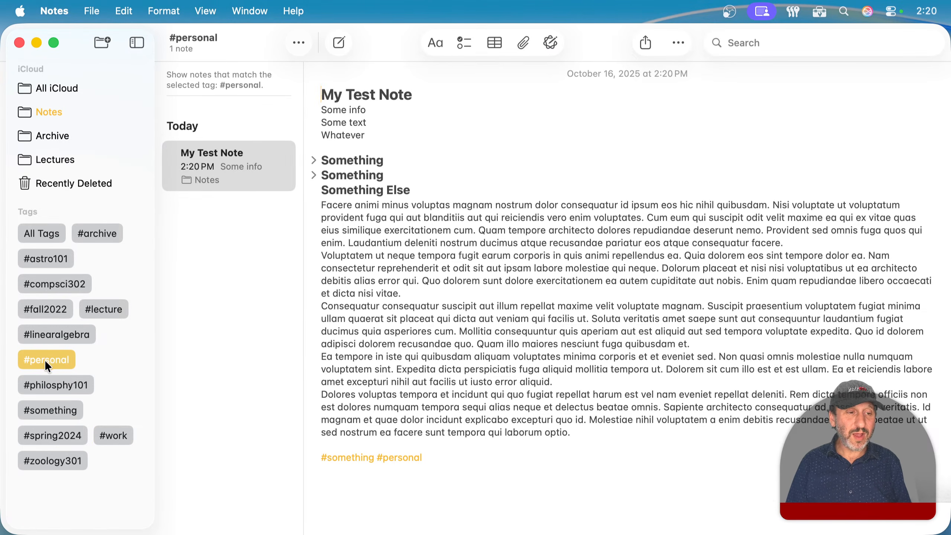
left_click(41, 226)
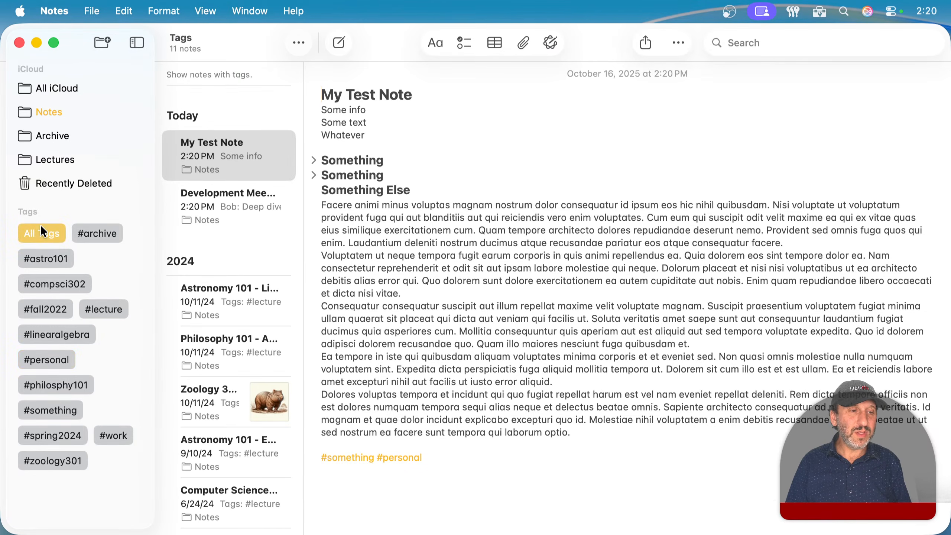
Filter the notes by #something, switch the filter to exclude that tag, and clear it.
left_click(42, 409)
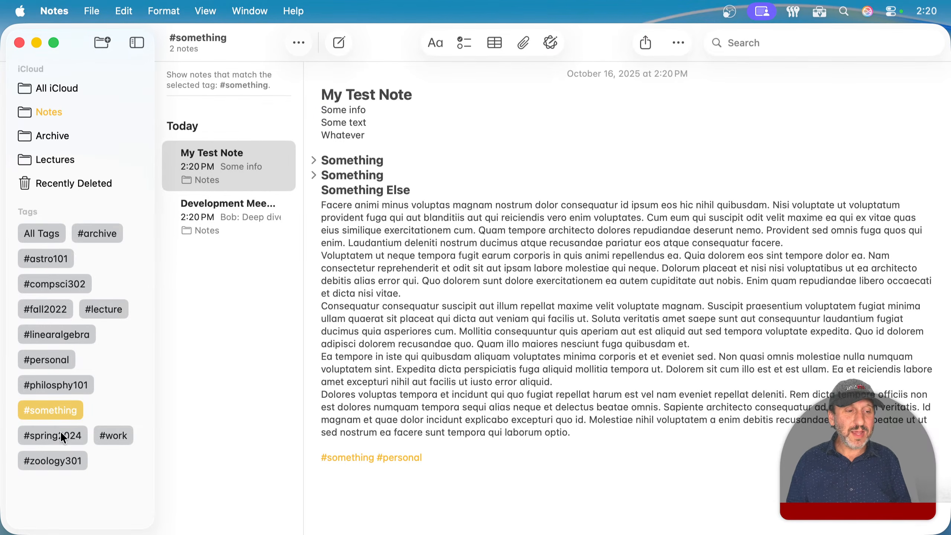
left_click(58, 410)
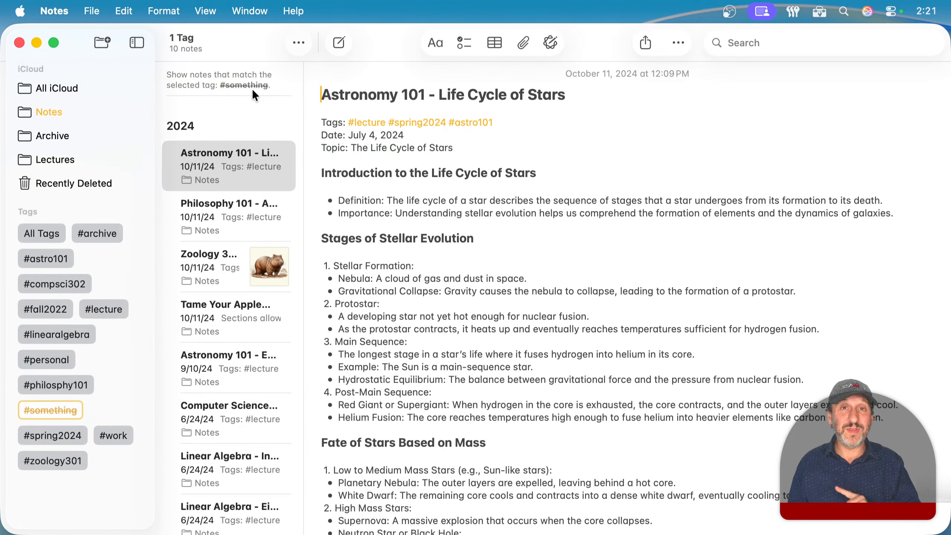
left_click(53, 408)
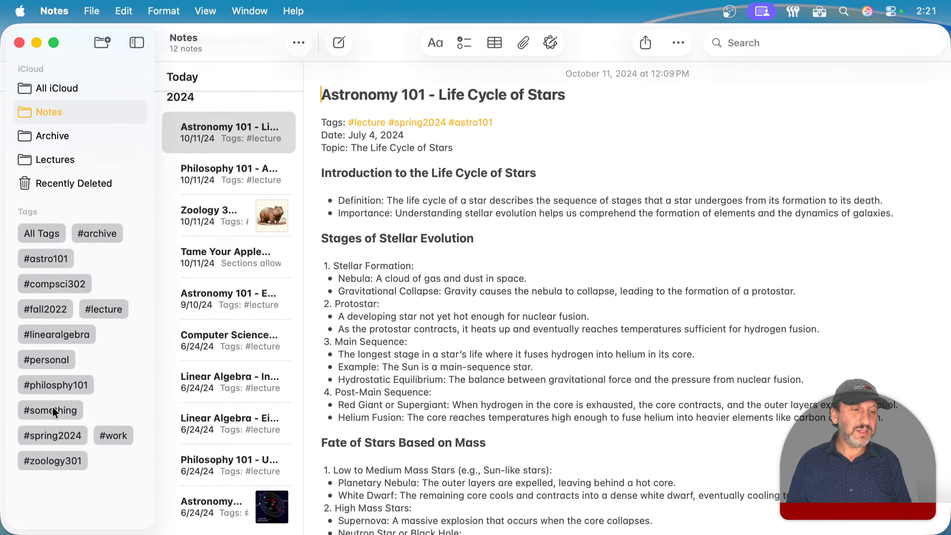
Filter the notes by #something and #personal, and set tag matching to Any Selected.
left_click(54, 412)
left_click(48, 359)
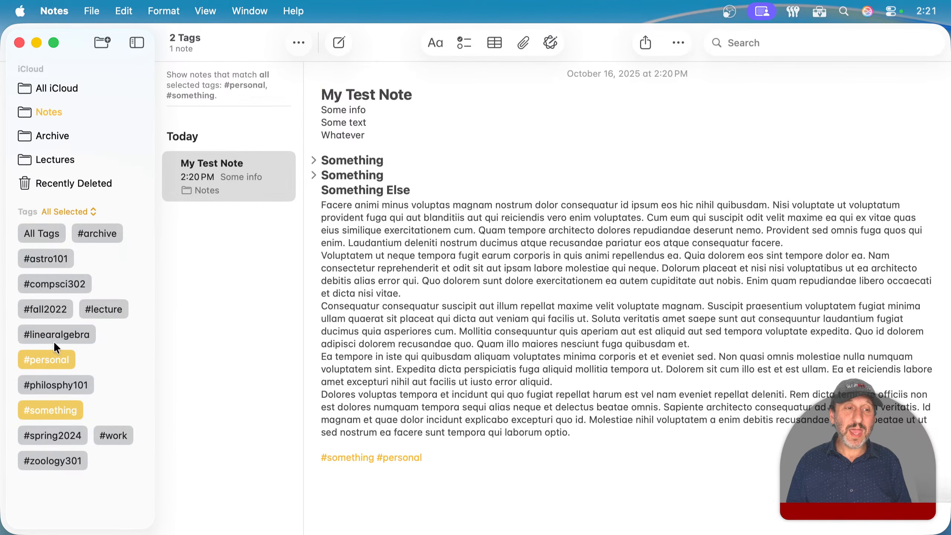
left_click(60, 212)
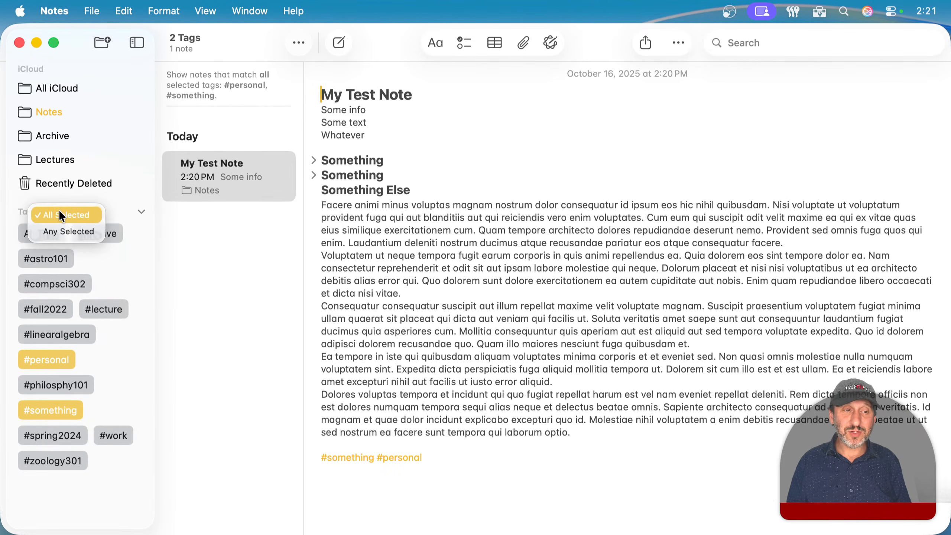
left_click(65, 229)
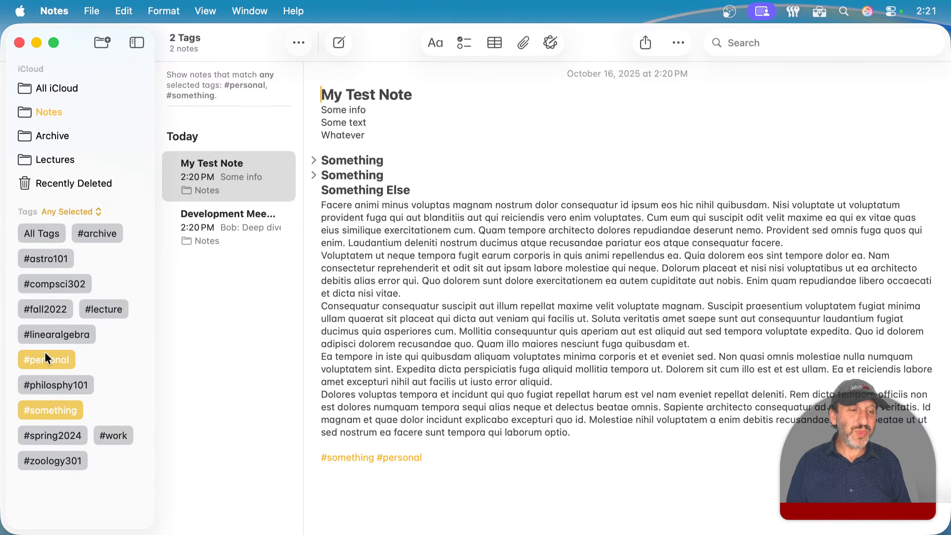
Include #lecture in the tag filter, set matching to All Selected, exclude #lecture, and remove it from the filter.
left_click(100, 303)
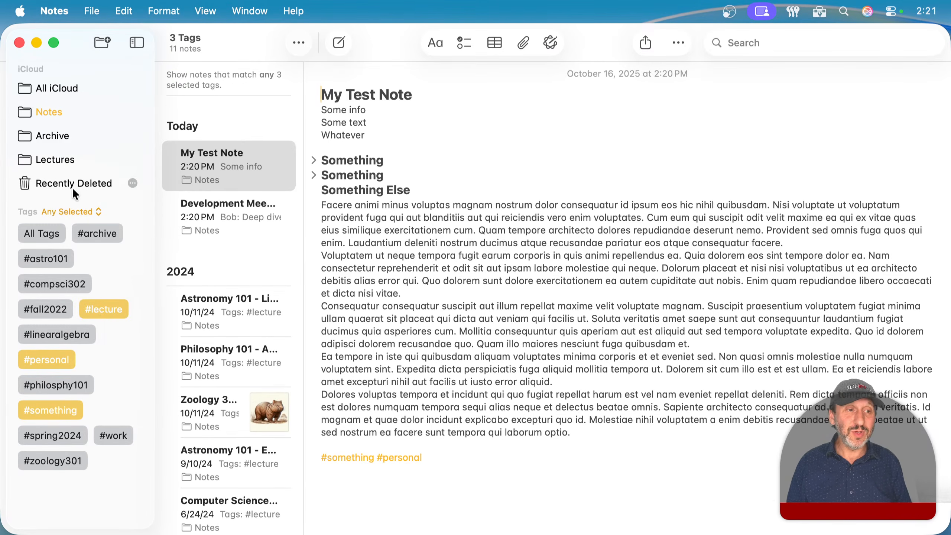
left_click(58, 212)
left_click(59, 198)
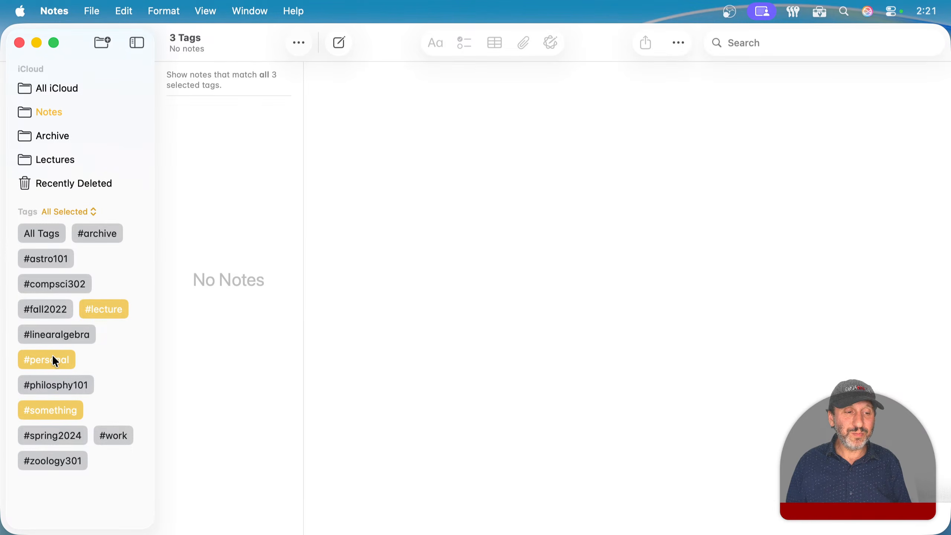
left_click(106, 311)
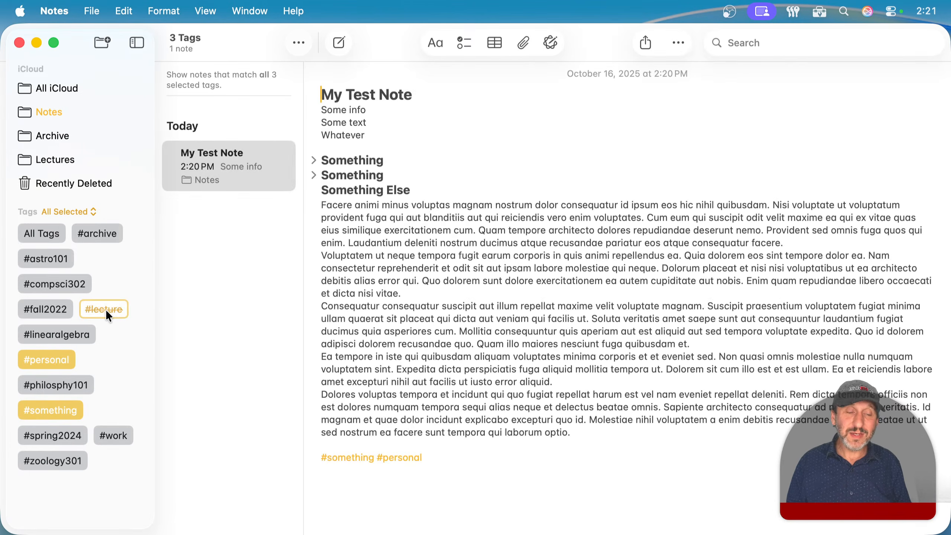
left_click(105, 310)
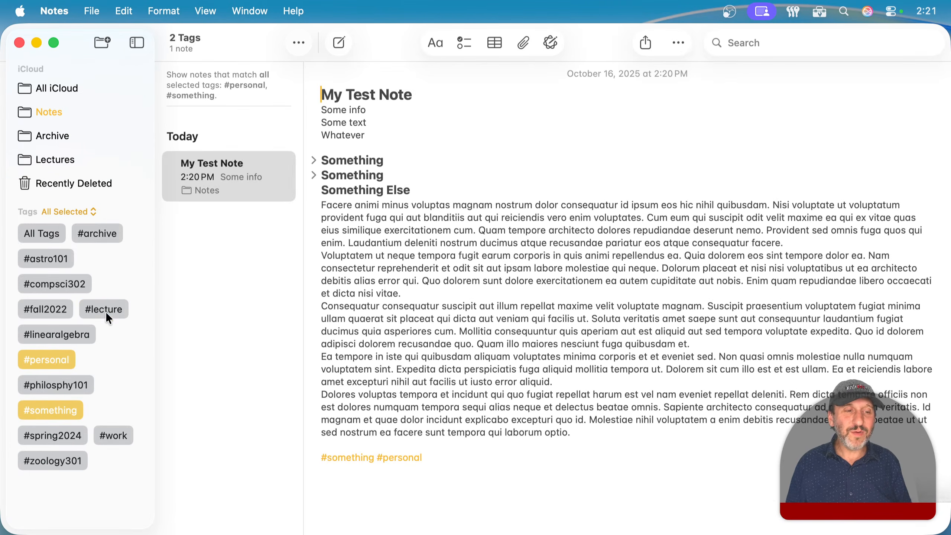
Clear the #personal and #something filters and show the notes for All Tags.
left_click(56, 359)
left_click(61, 409)
left_click(61, 410)
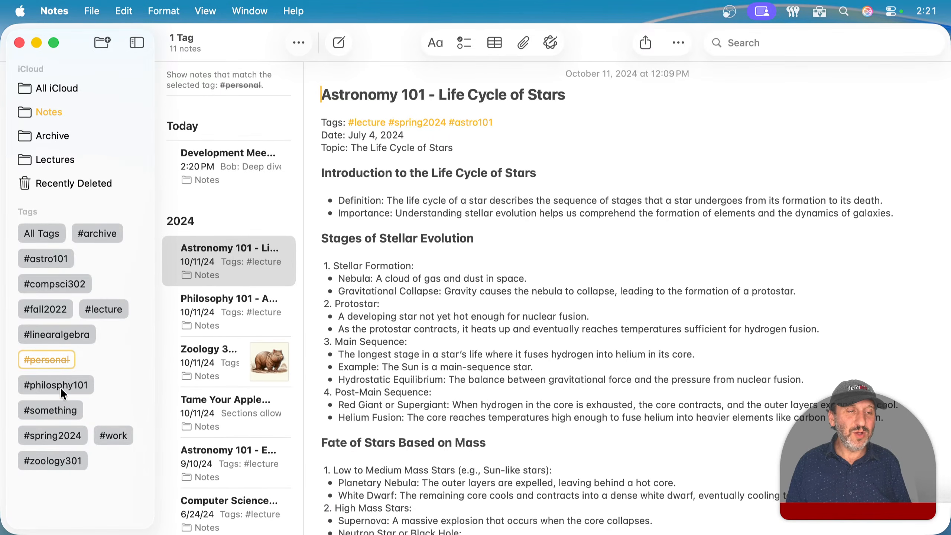
left_click(60, 359)
left_click(49, 234)
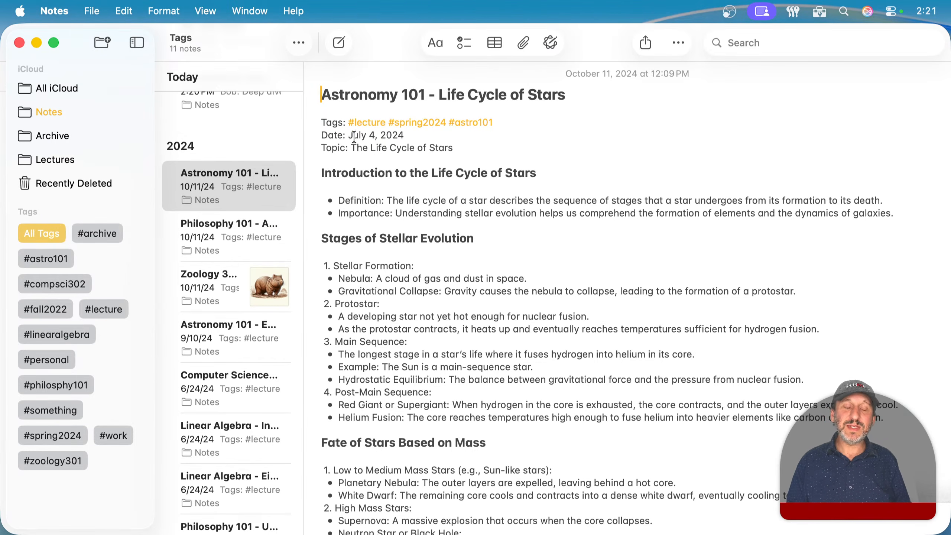
Examine the Tags line below the title in the Astronomy 101 - Life Cycle of Stars and Philosophy 101 notes.
left_click_drag(348, 123, 495, 121)
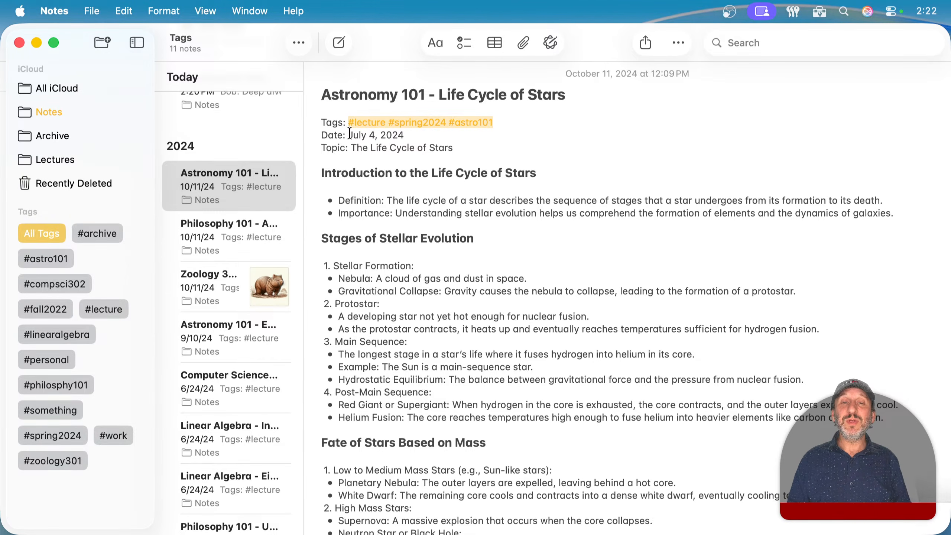
left_click(524, 132)
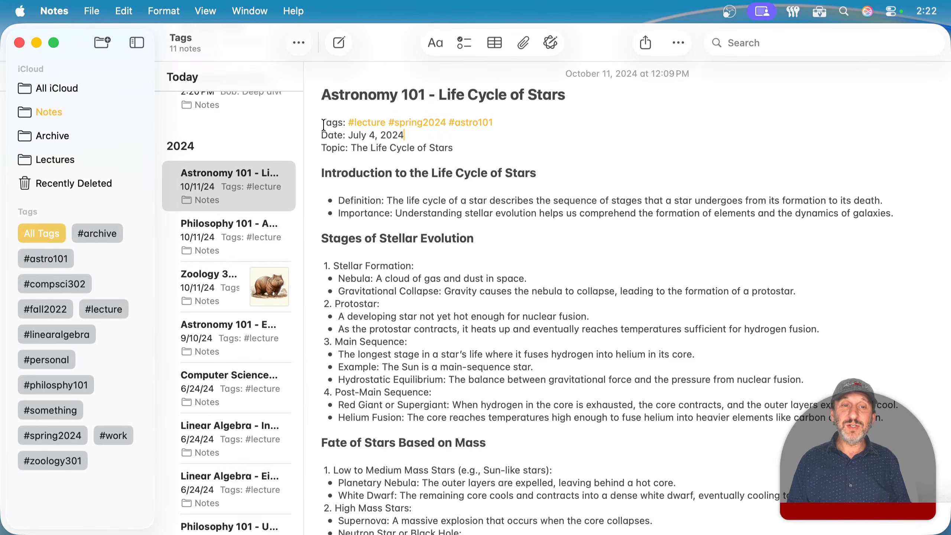
left_click_drag(321, 123, 348, 123)
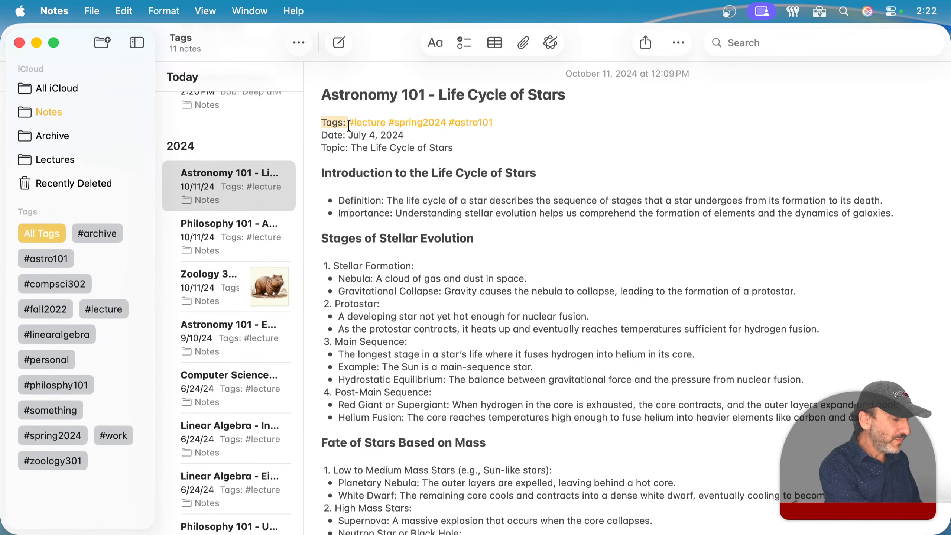
left_click(532, 115)
left_click(168, 236)
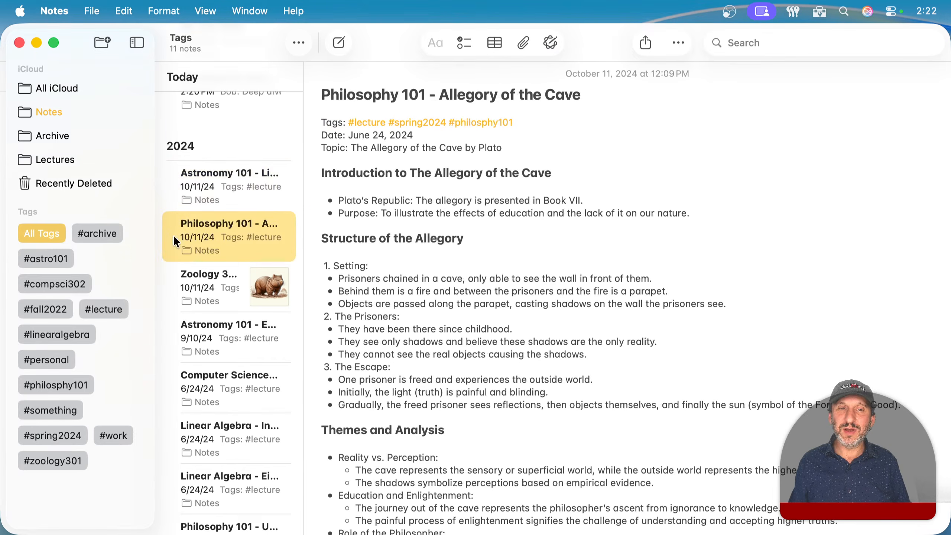
left_click(205, 183)
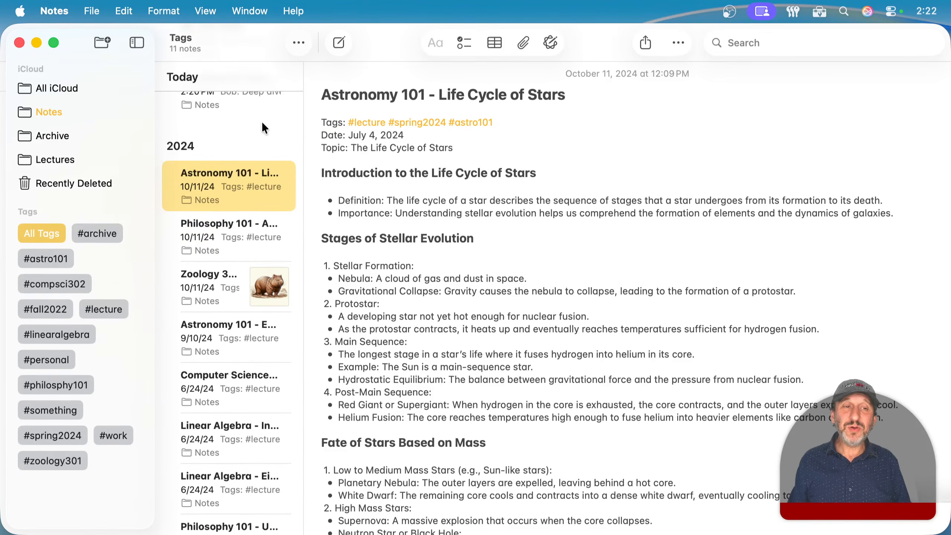
Move the #something #personal line in My Test Note from the end to directly below the title.
scroll(262, 123, "up", 3)
left_click(223, 158)
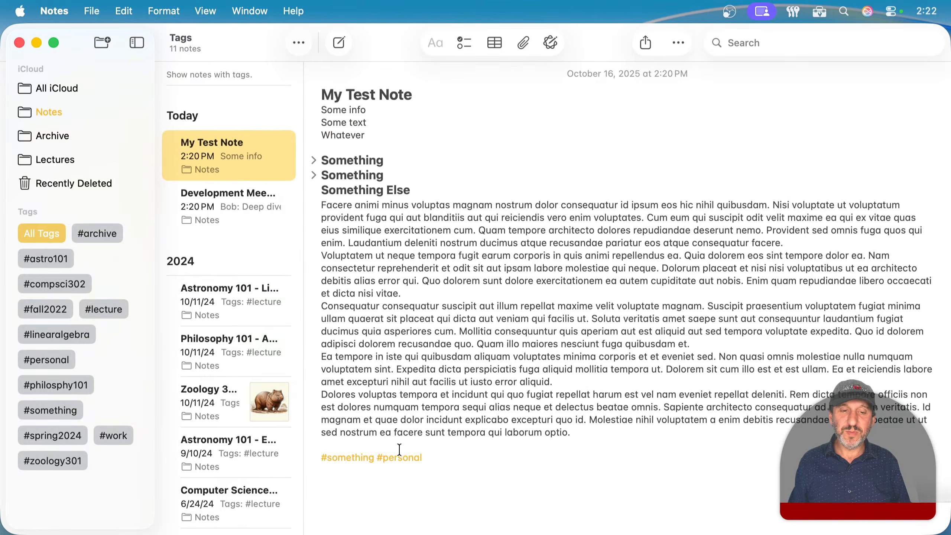
triple_click(317, 460)
key("super+x")
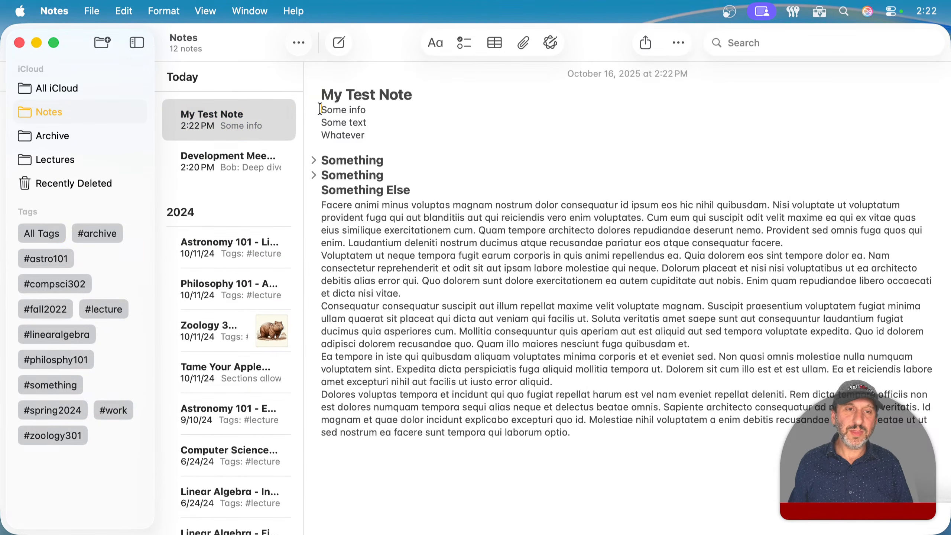
key("super+v")
key("Return")
Replace the plain #personal text below the title of My Test Note with a working #personal tag.
left_click(433, 109)
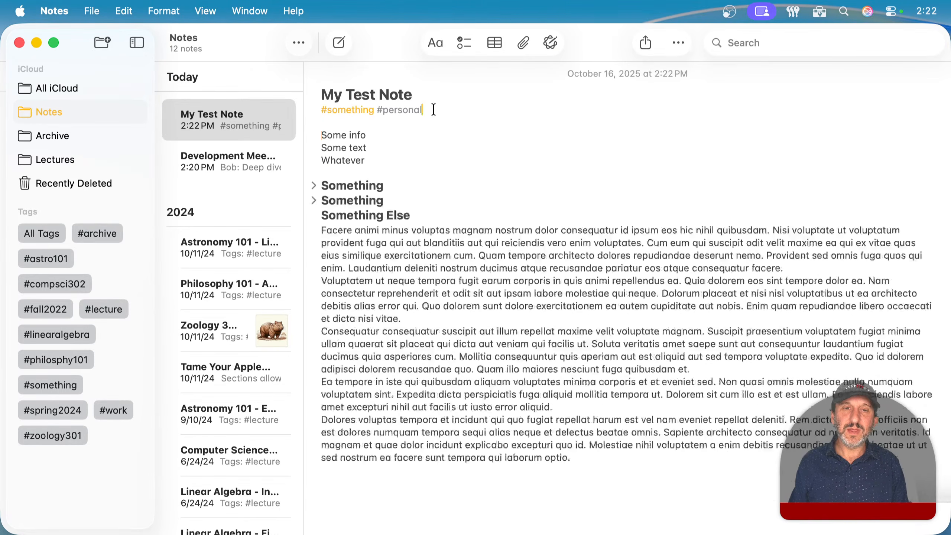
key("Return")
left_click(378, 112)
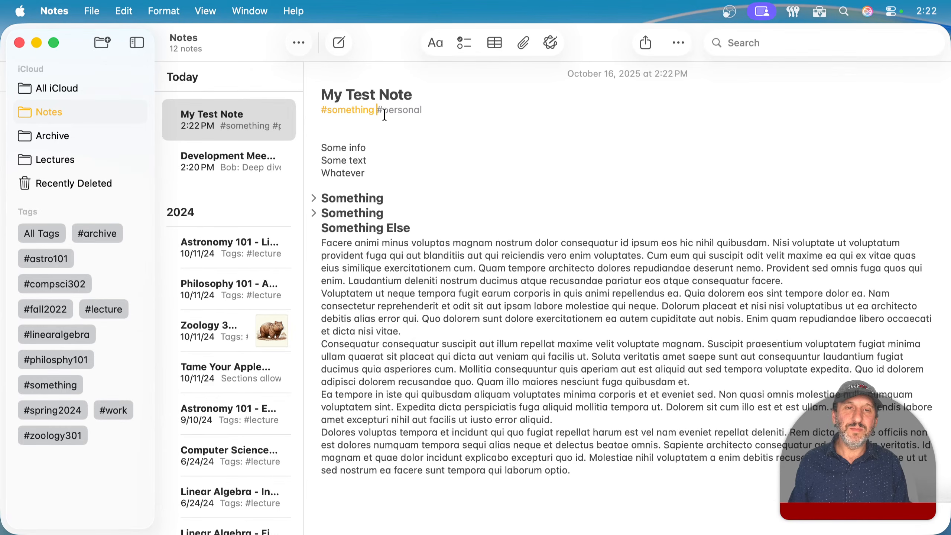
left_click(439, 108)
key("BackSpace")
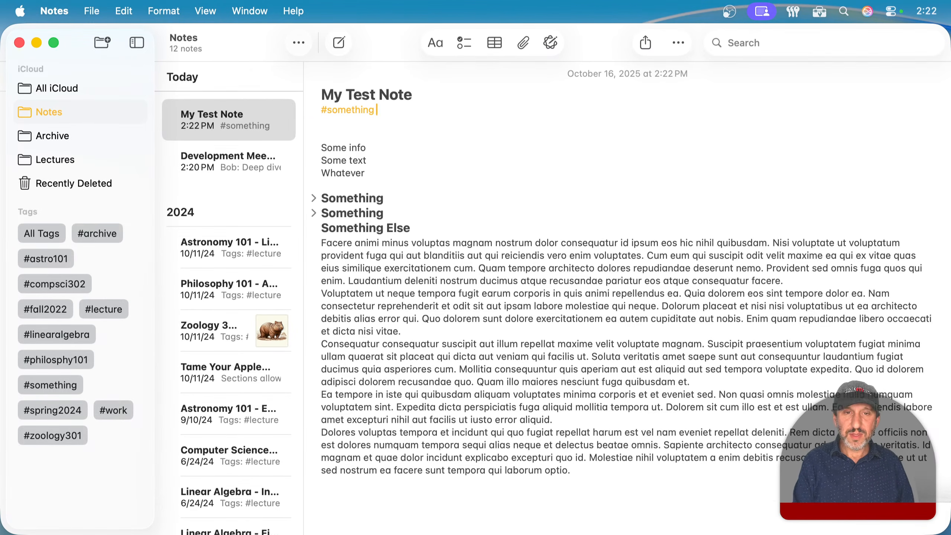
type("#per")
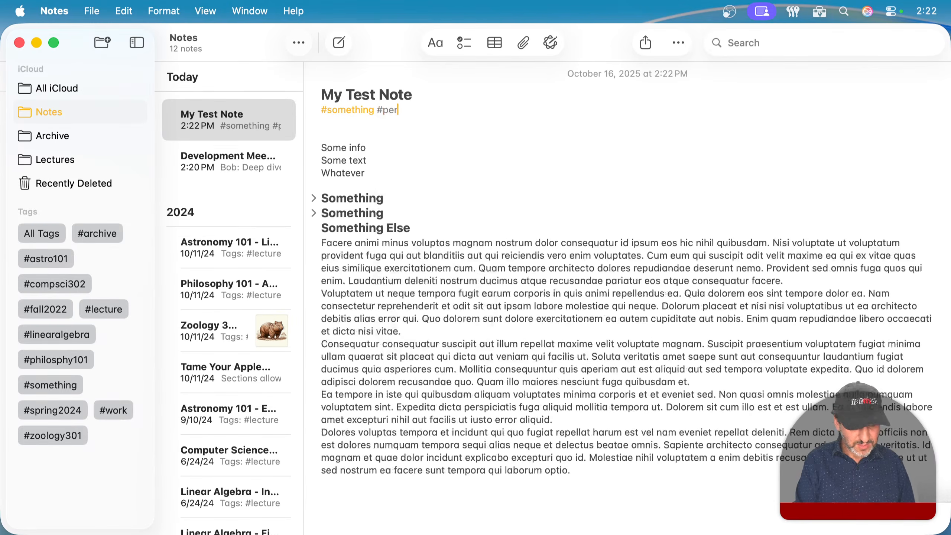
type("sonal")
key("Return")
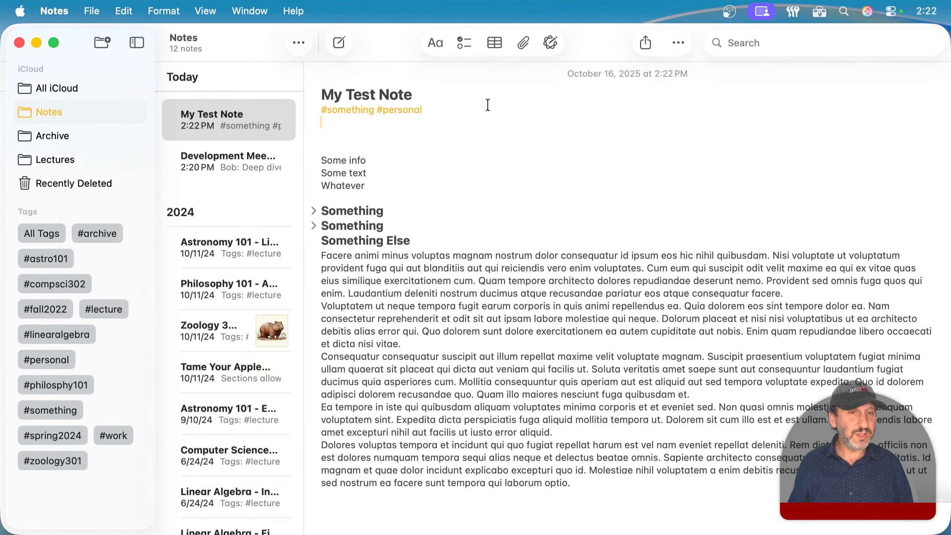
key("Up")
right_click(346, 111)
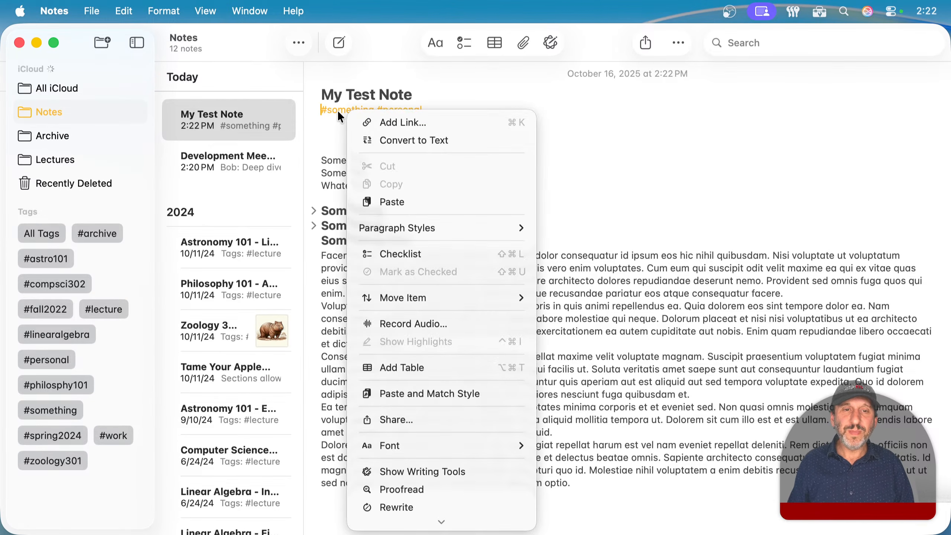
left_click(337, 122)
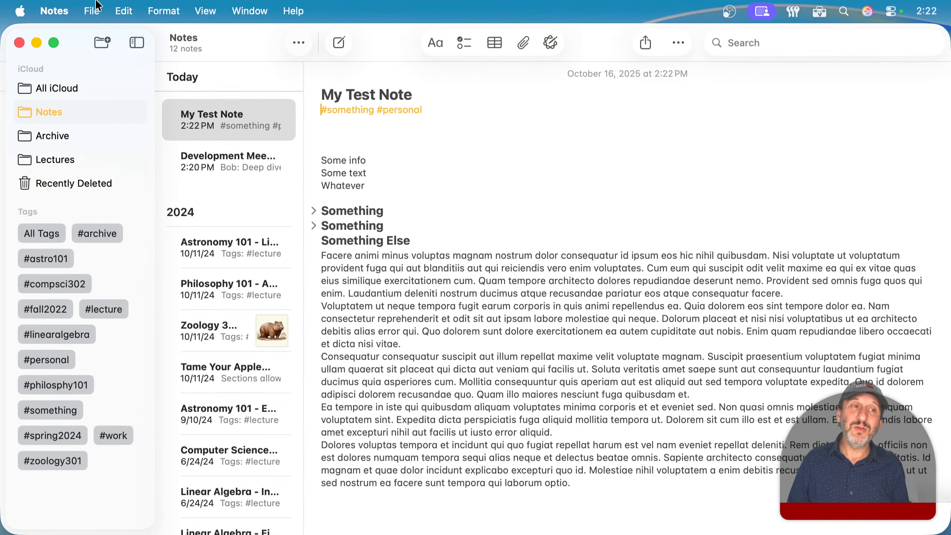
Set up a new smart folder that includes notes matching all filters, with the selected tag #personal.
left_click(91, 11)
left_click(111, 71)
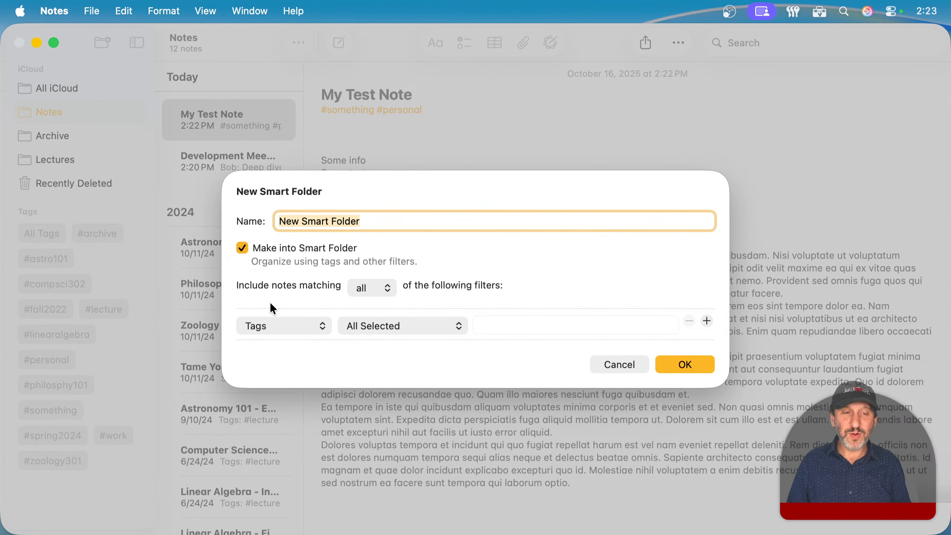
left_click(374, 296)
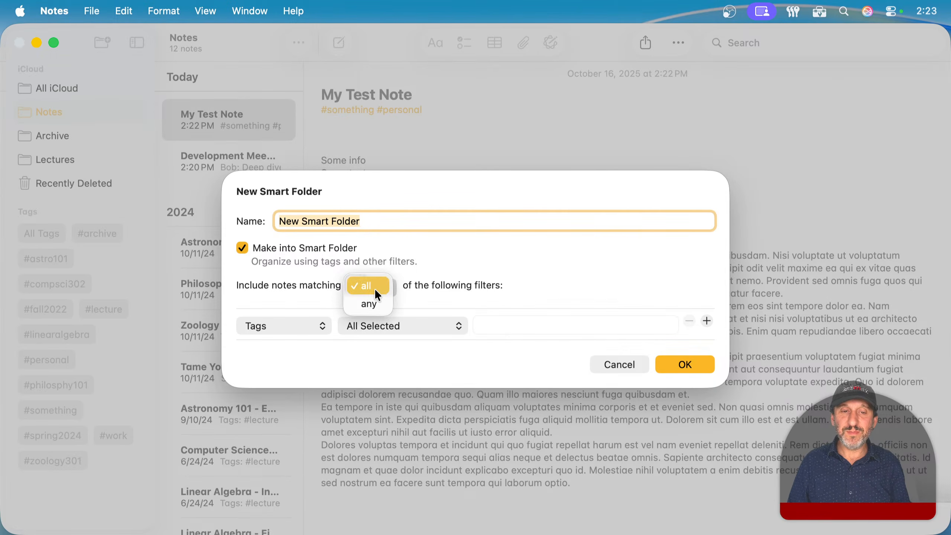
left_click(392, 294)
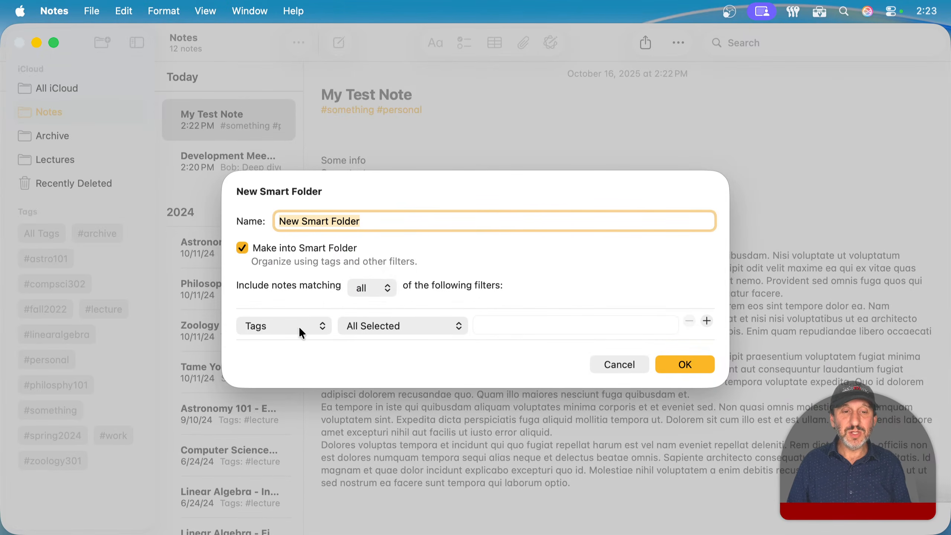
left_click(370, 326)
left_click(370, 324)
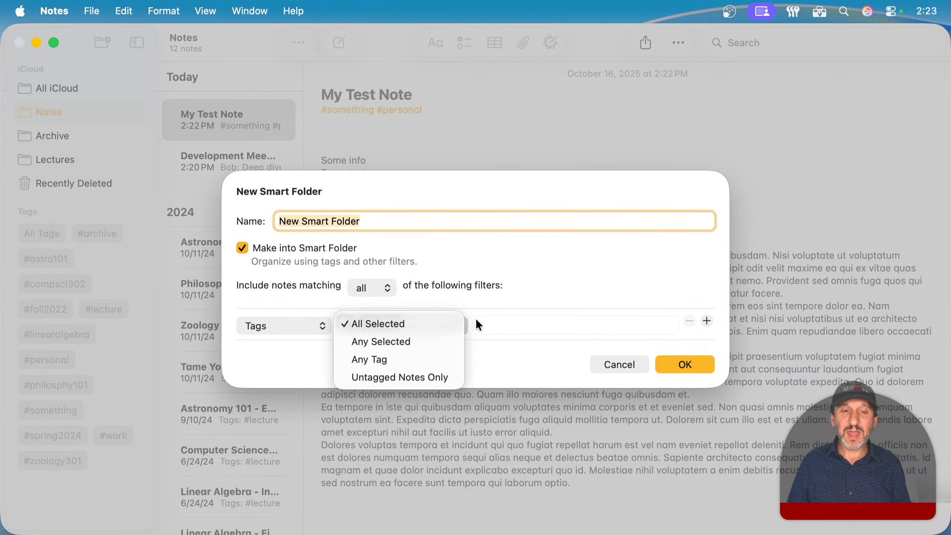
left_click(518, 320)
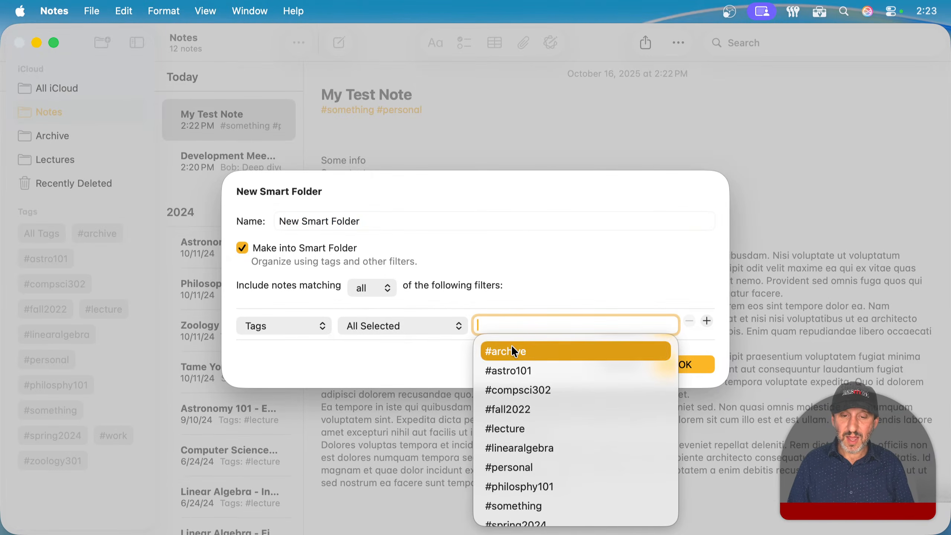
left_click(530, 467)
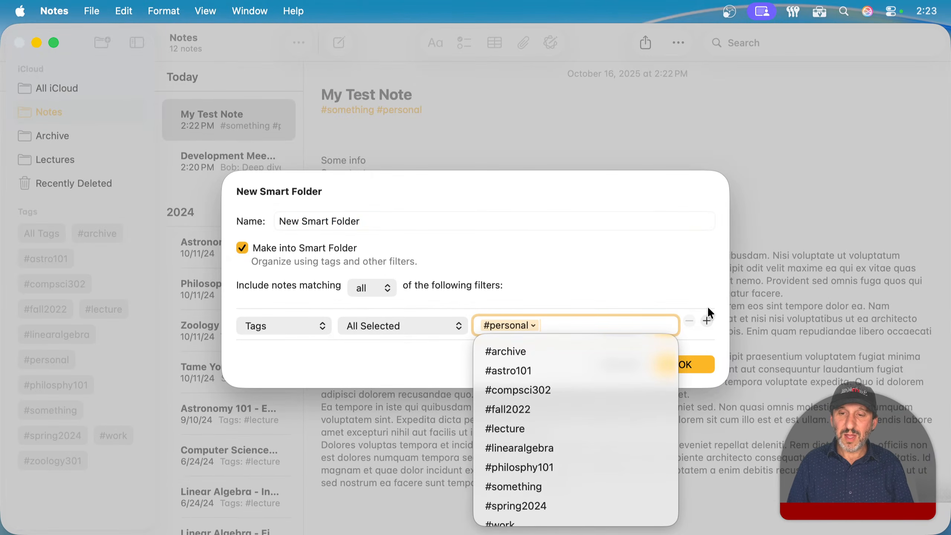
Add a Date Edited filter of Last 30 Days to the new smart folder, and cancel the folder's creation.
left_click(708, 321)
left_click(294, 340)
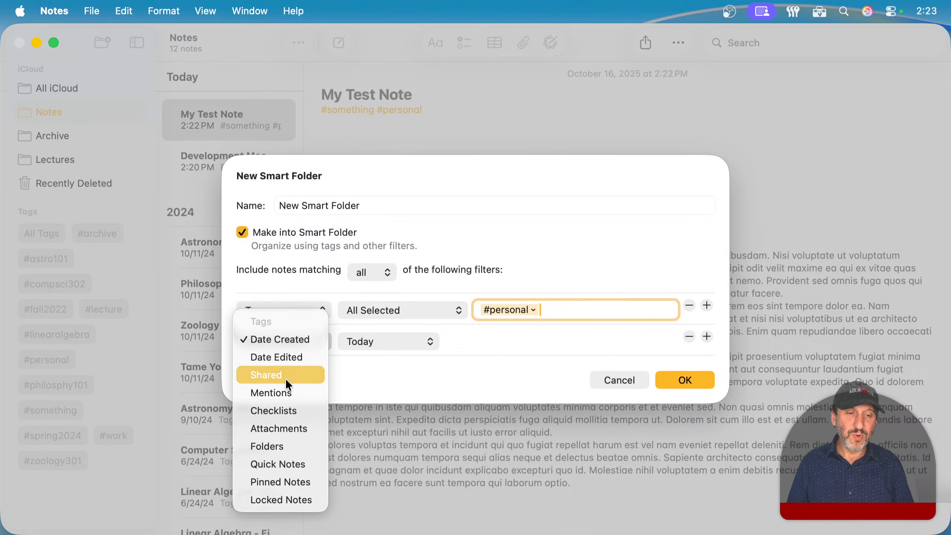
left_click(288, 352)
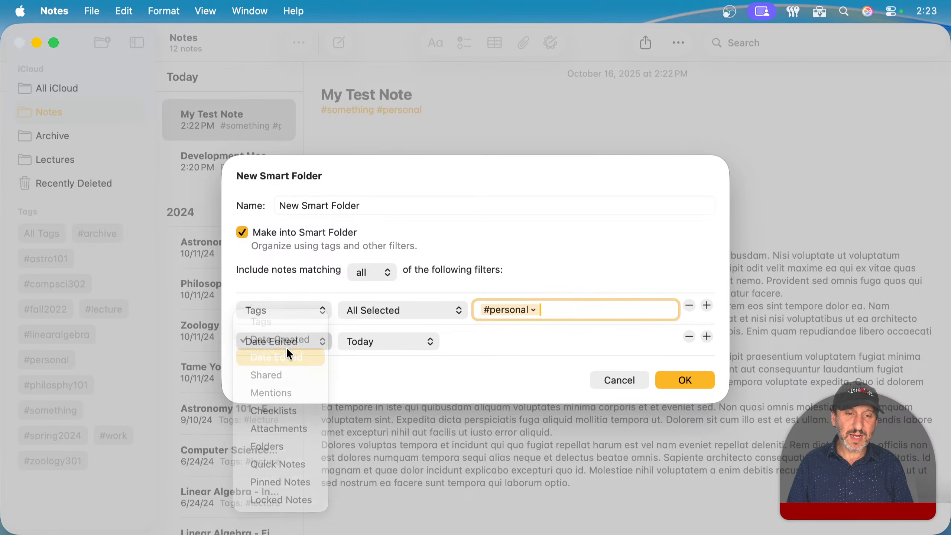
left_click(380, 340)
left_click(391, 391)
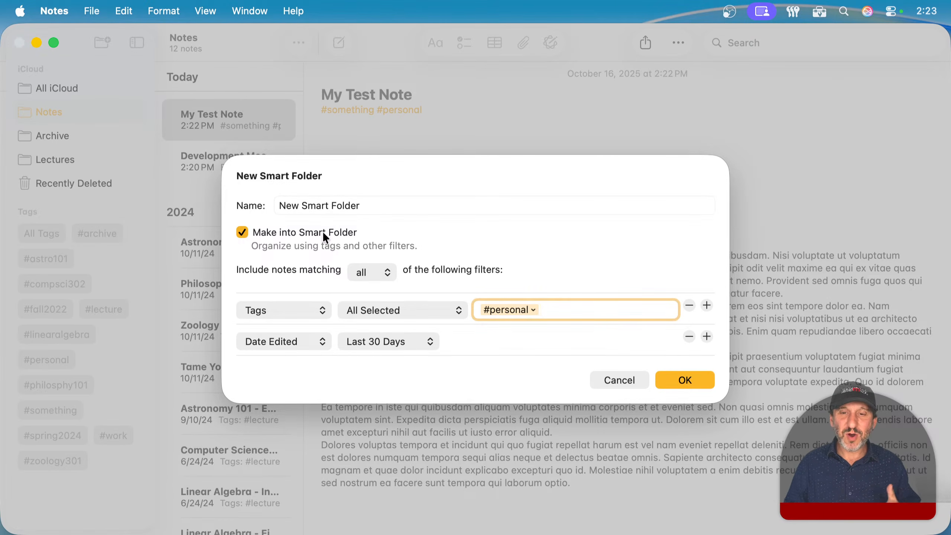
left_click(621, 378)
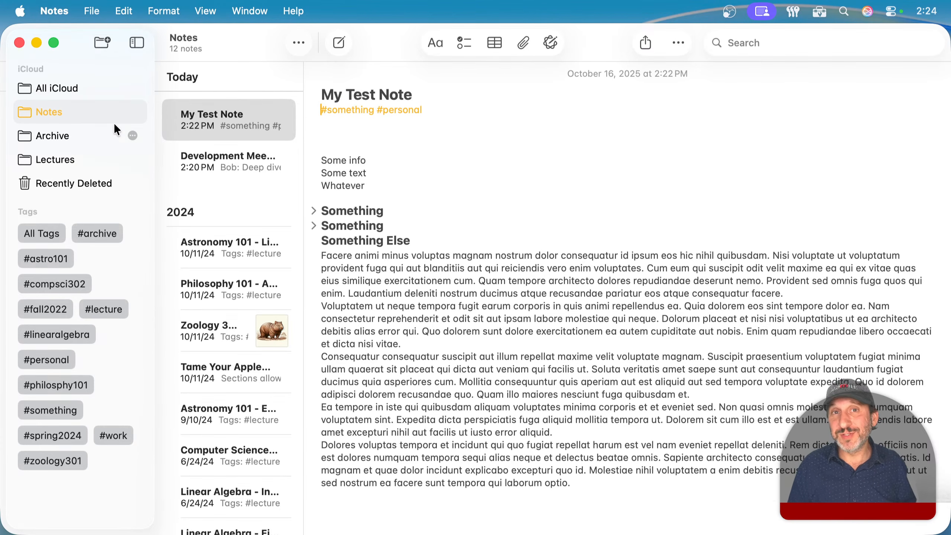
Compare the contents of the Archive and Notes folders, ending in the Notes folder.
left_click(57, 135)
left_click(60, 143)
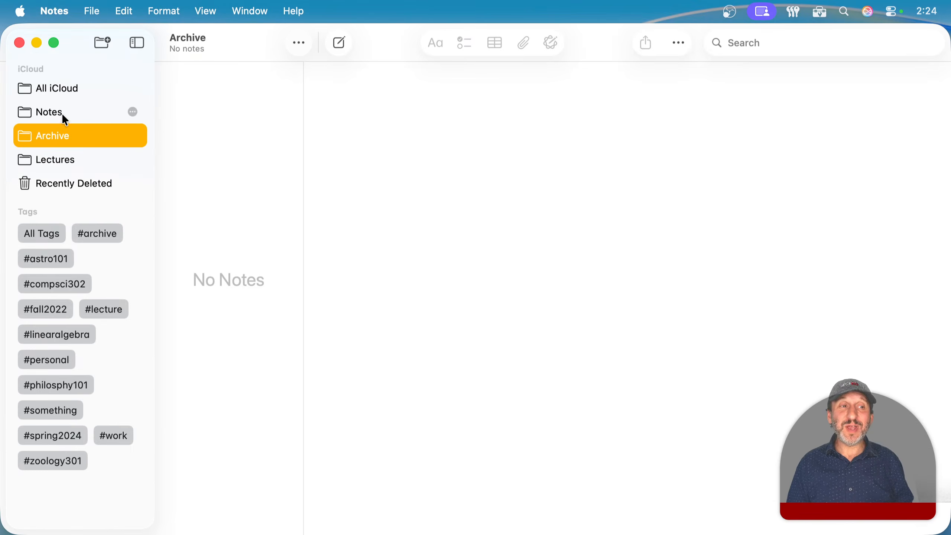
left_click(62, 114)
left_click(56, 137)
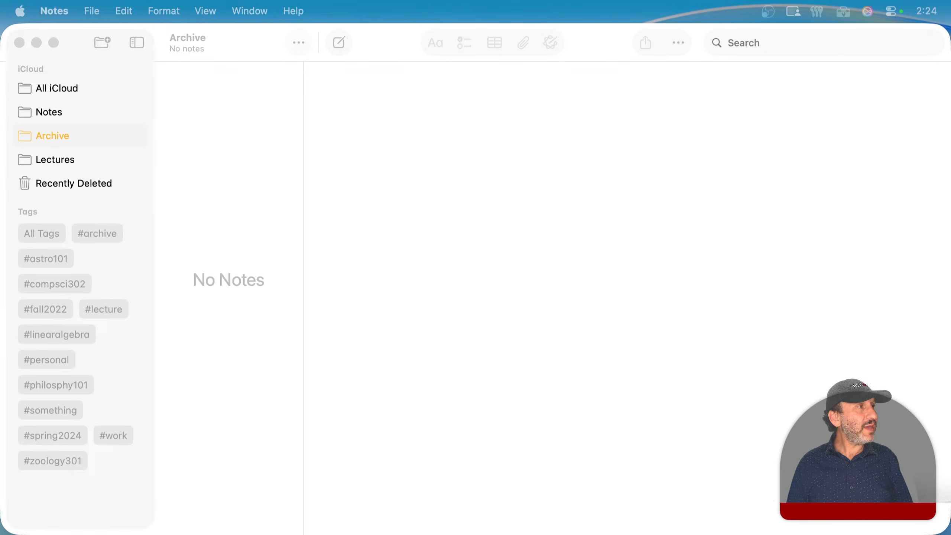
left_click(116, 132)
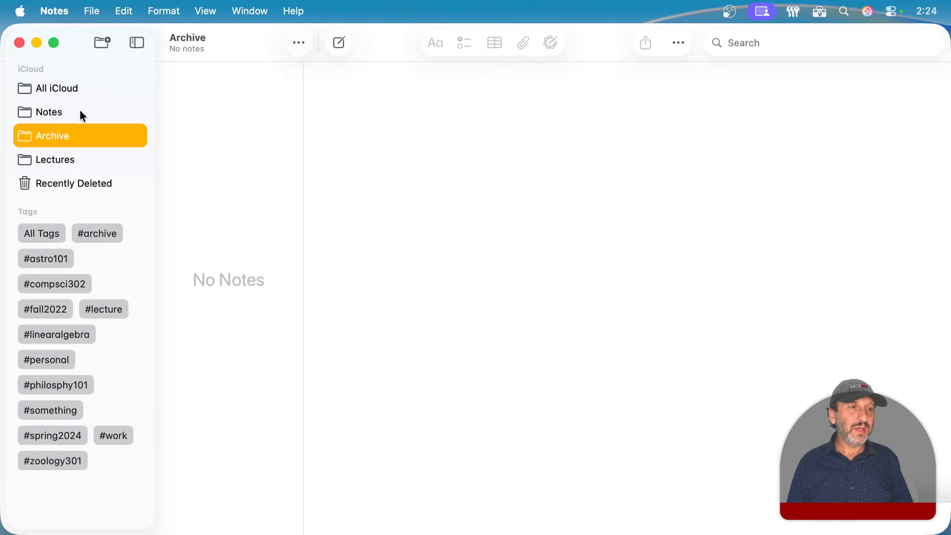
left_click(55, 113)
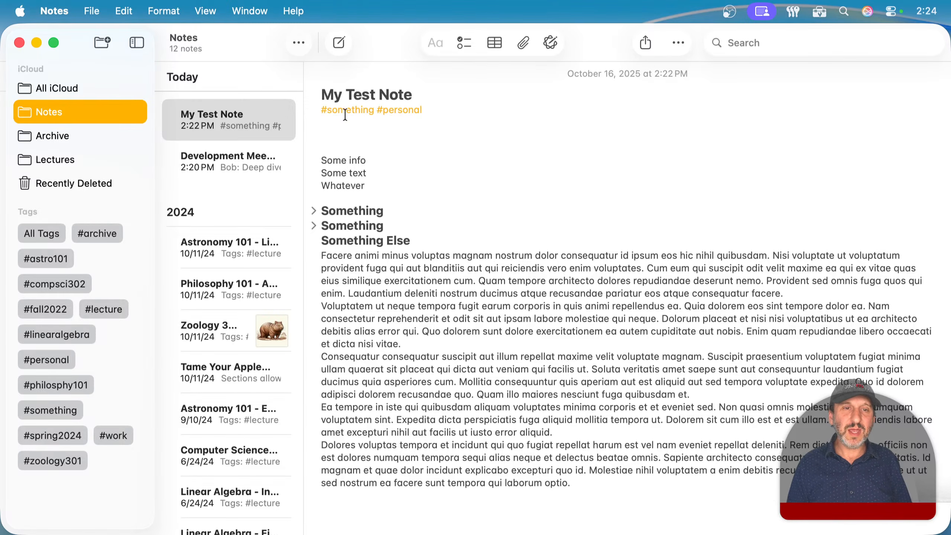
Select the #personal tag below the title of My Test Note and check which actions are available for it.
left_click(388, 110)
double_click(410, 111)
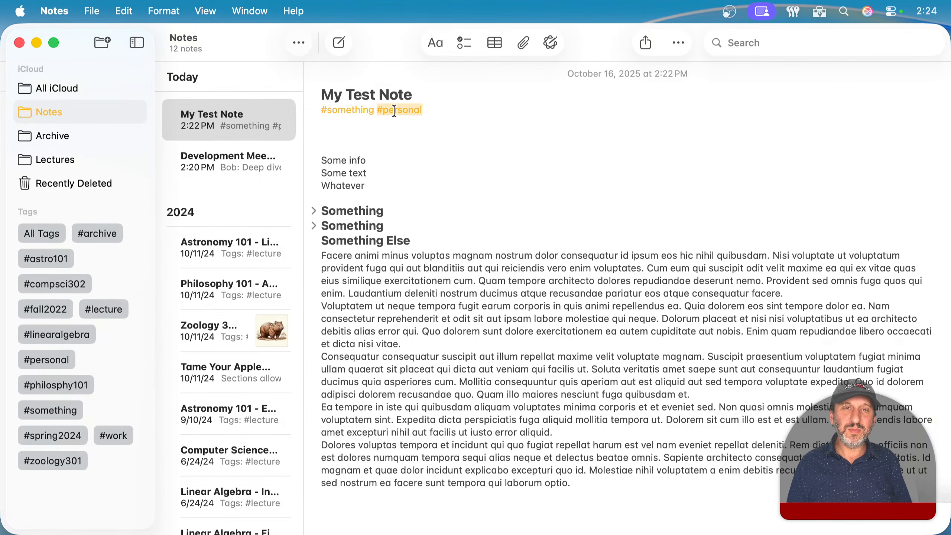
right_click(394, 111)
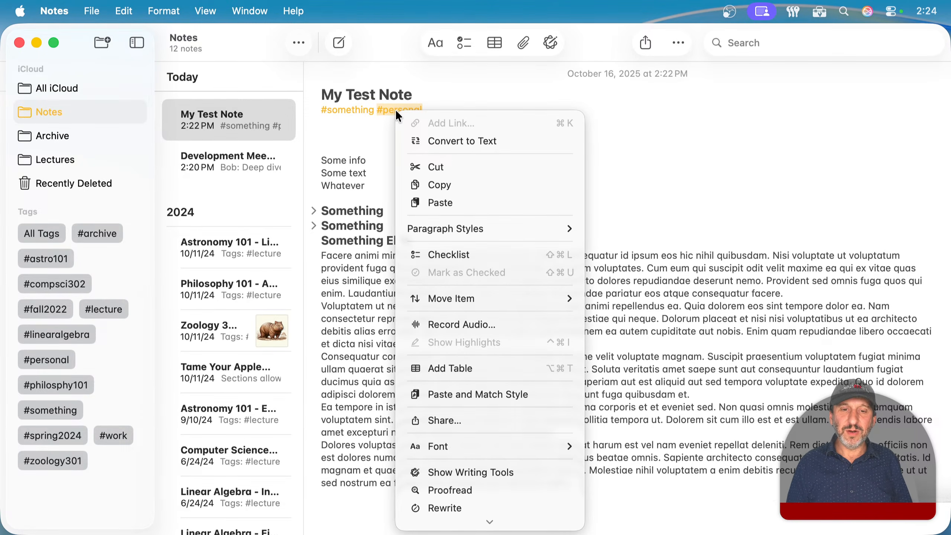
left_click(392, 110)
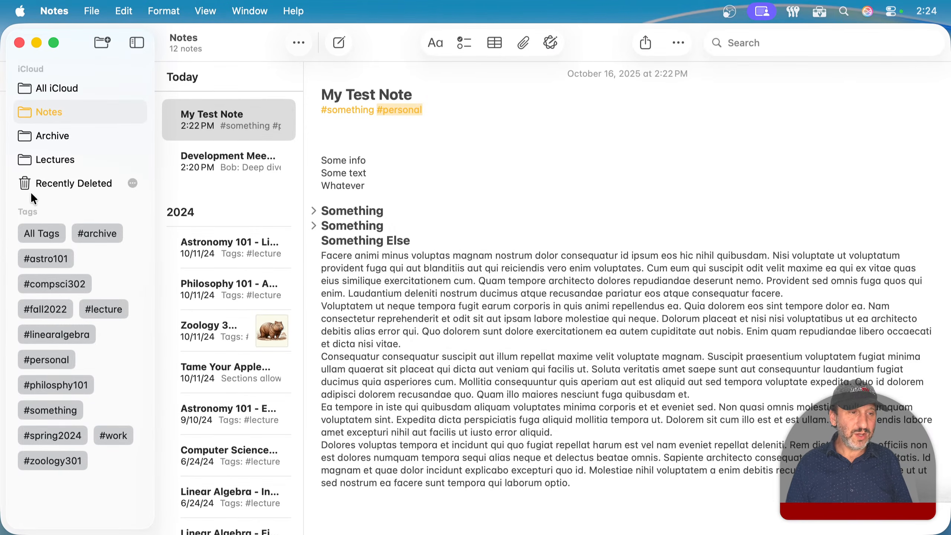
Filter the notes by including and excluding #personal, show only #something notes, and clear the tag filter.
left_click(55, 363)
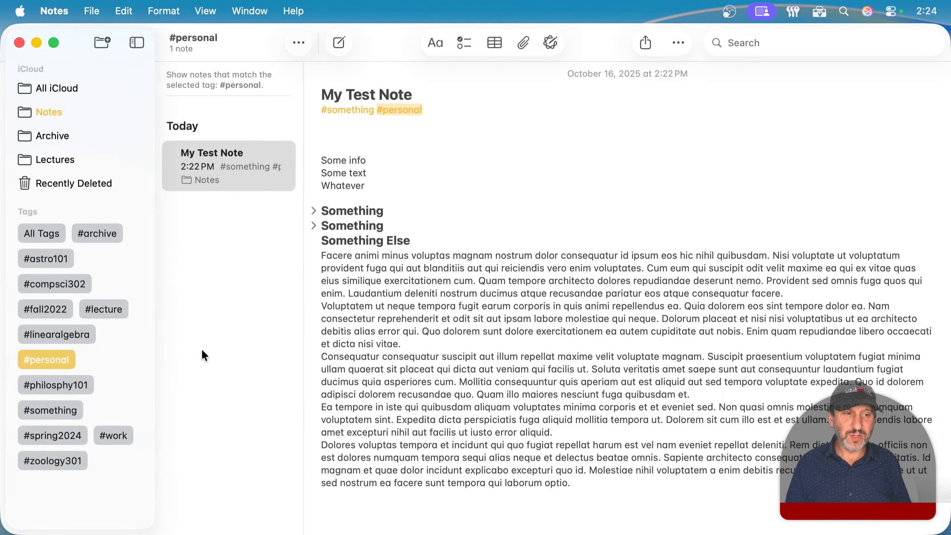
left_click(45, 359)
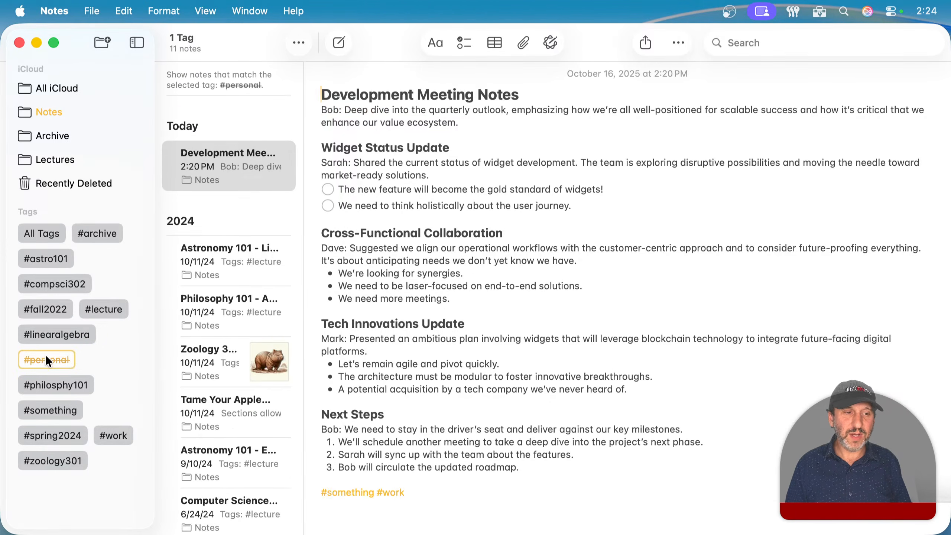
left_click(50, 412)
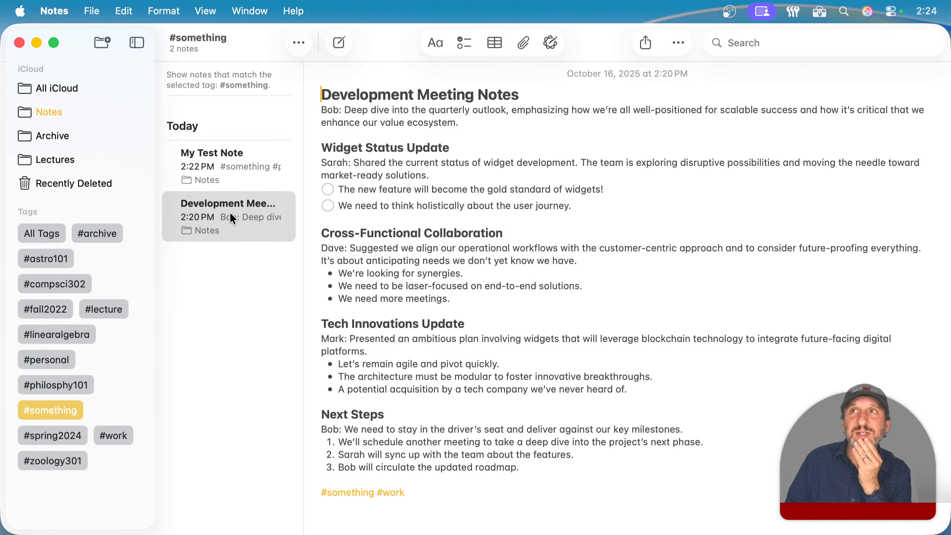
left_click(68, 414)
left_click(67, 411)
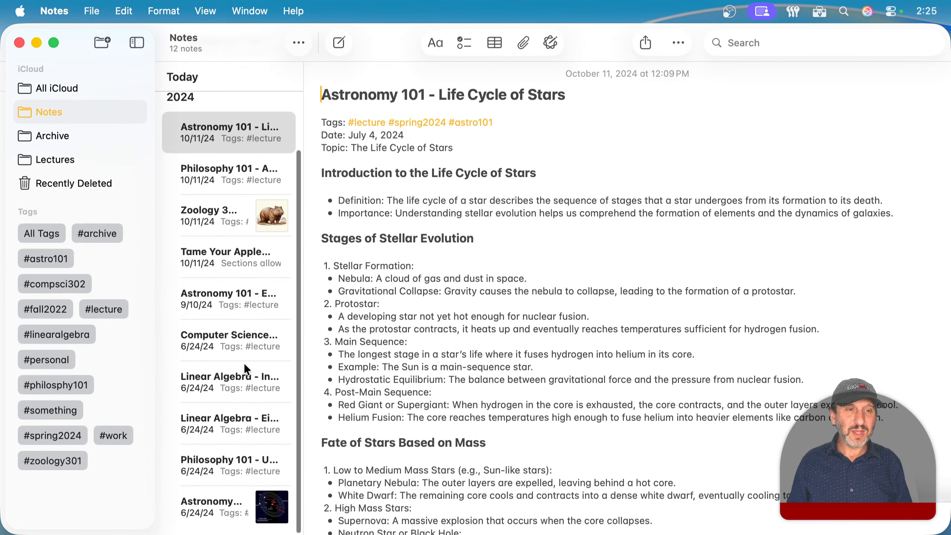
In Development Meeting Notes, add a bullet below "We need more meetings." reading "See" followed by a link to My Test Note.
left_click(233, 155)
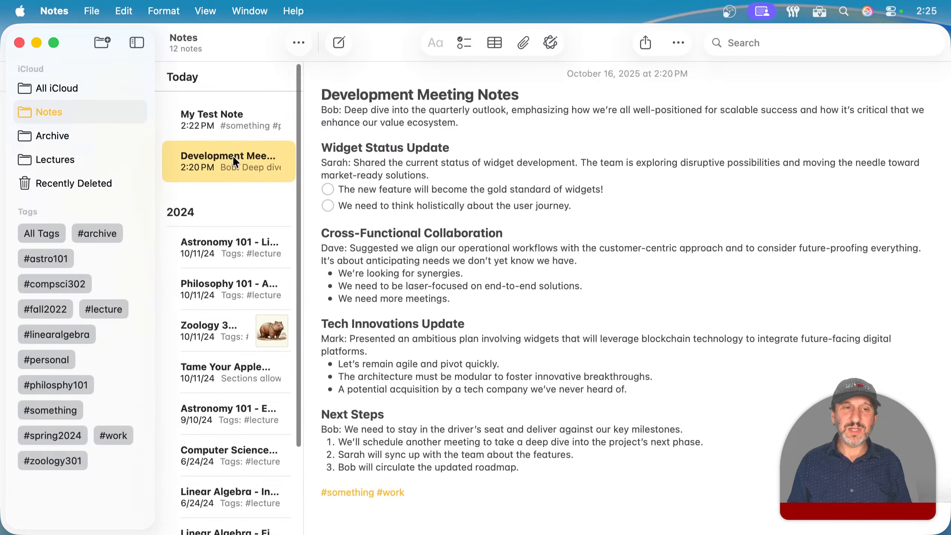
left_click(234, 125)
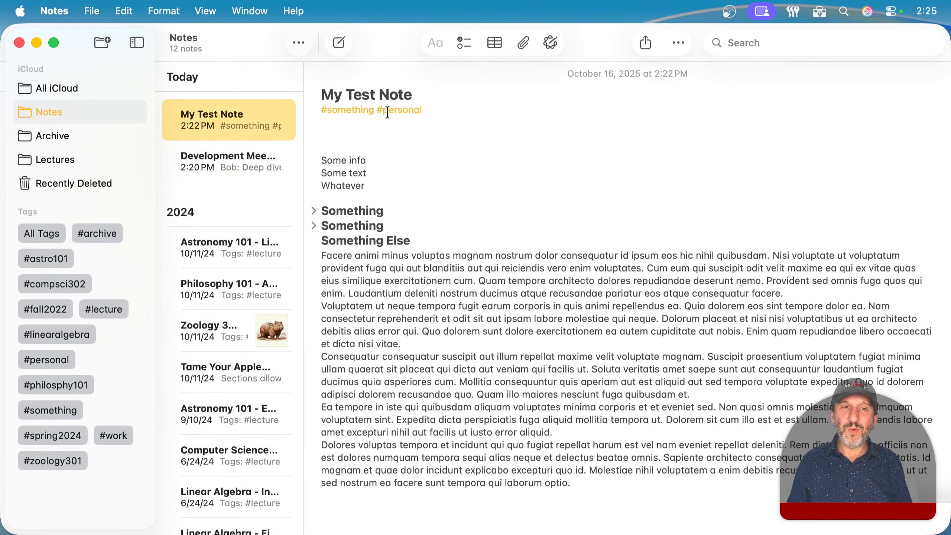
left_click(249, 152)
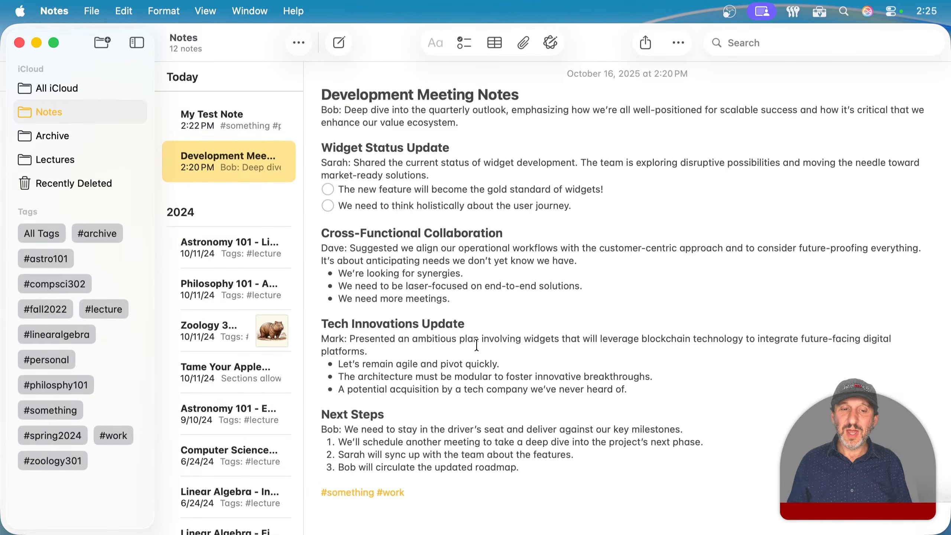
left_click(479, 295)
key("Return")
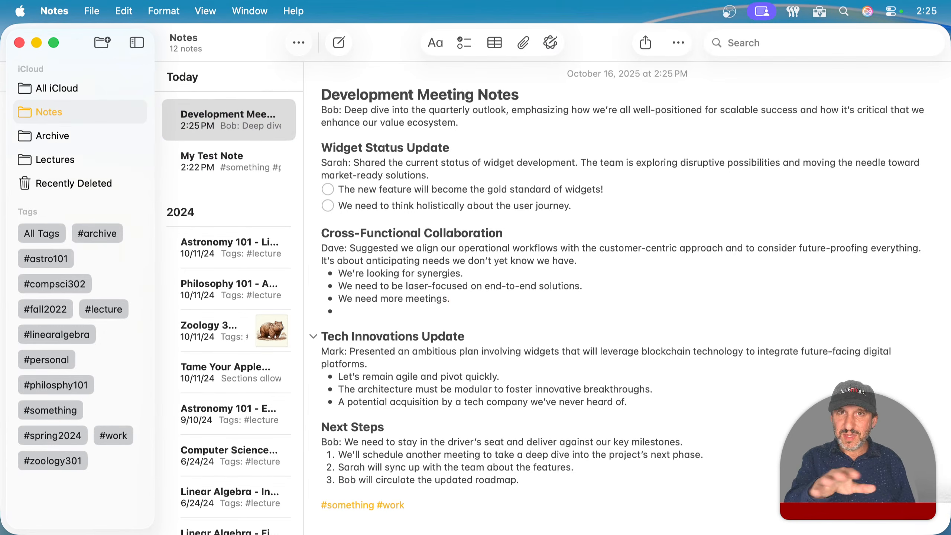
type("See")
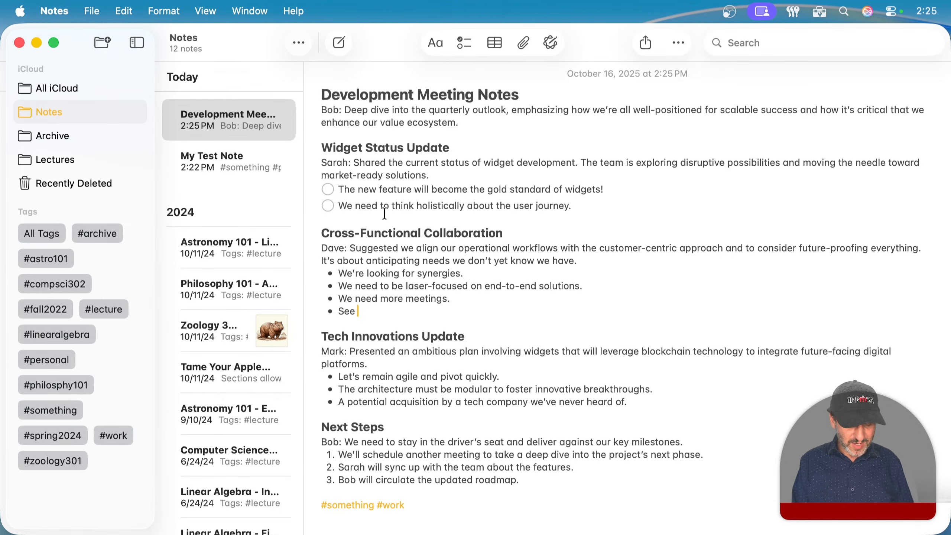
type(">>")
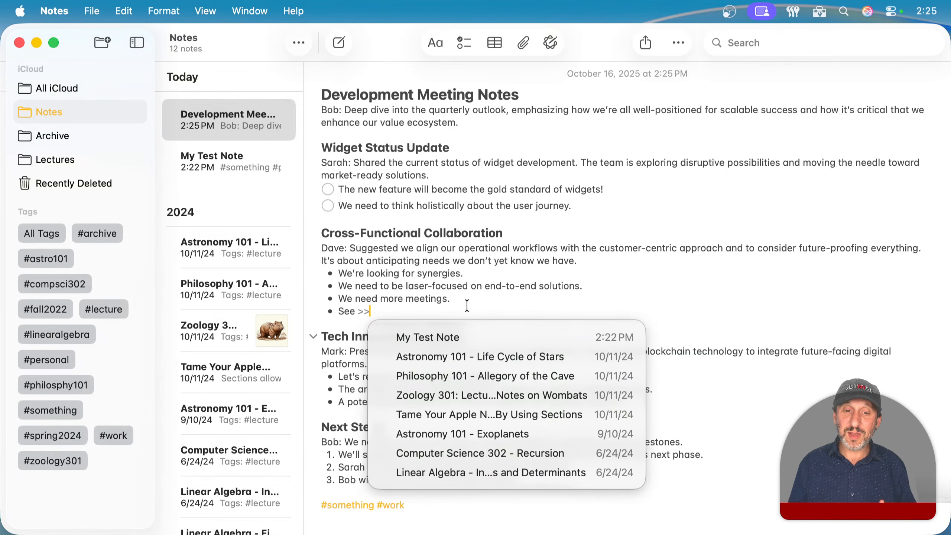
type("my")
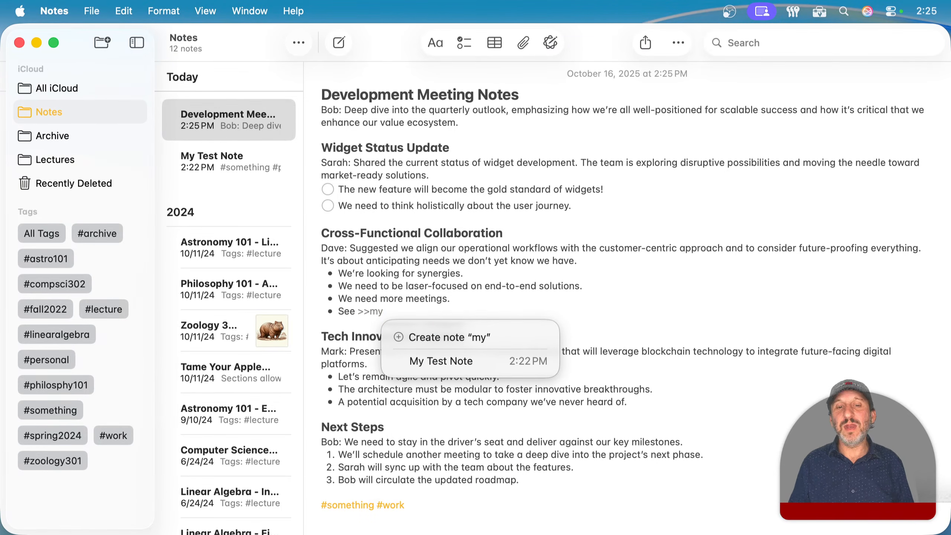
left_click(417, 366)
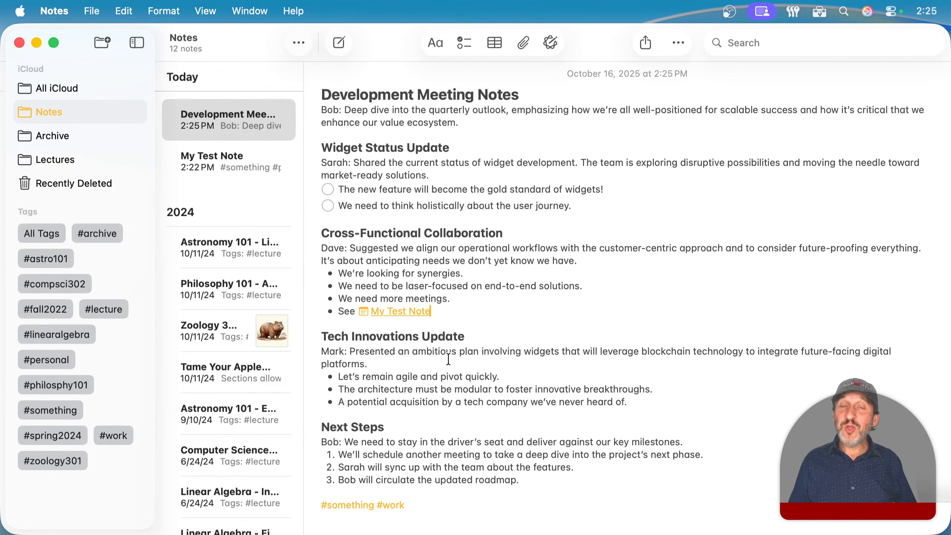
Follow the link to My Test Note and begin a note link on the blank line above "Some info".
left_click(396, 314)
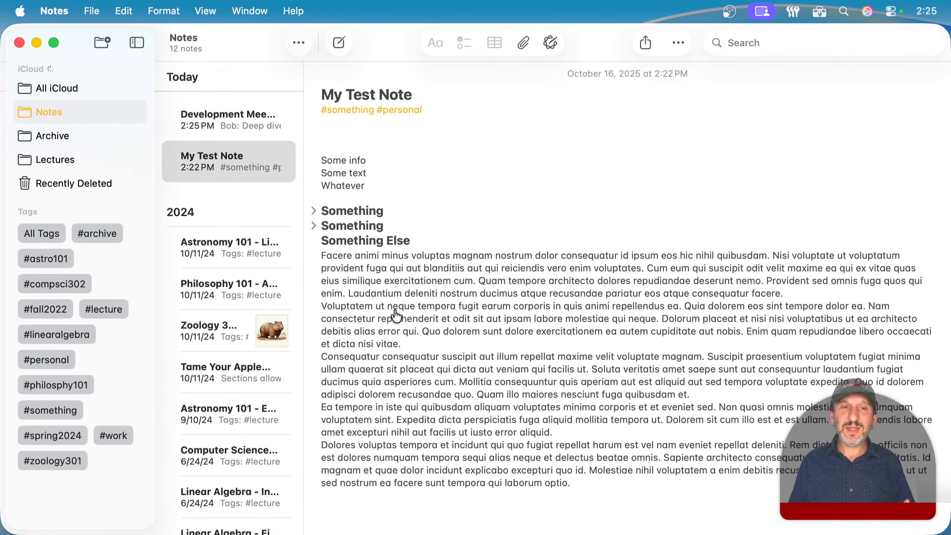
left_click(343, 133)
type(">>")
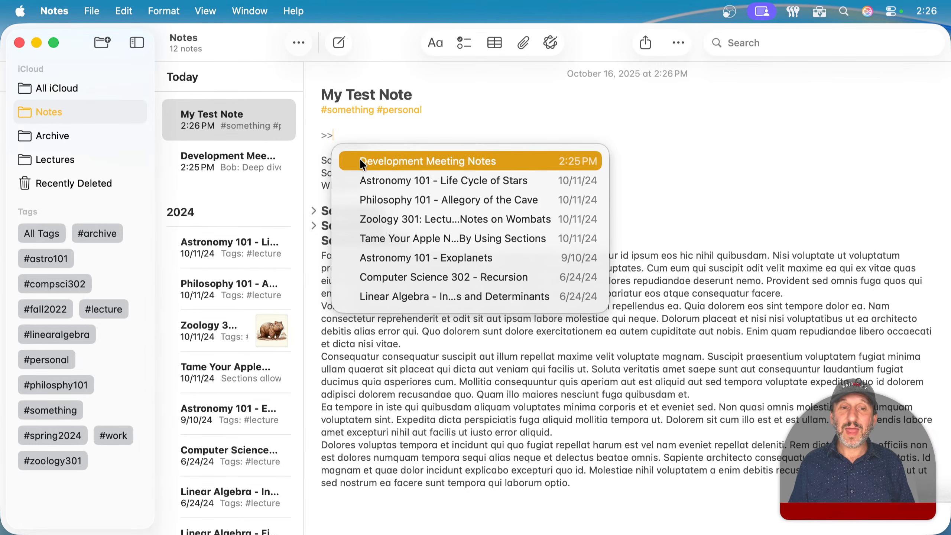
Link My Test Note to Development Meeting Notes and follow the links back and forth between the two notes.
left_click(385, 160)
left_click(389, 136)
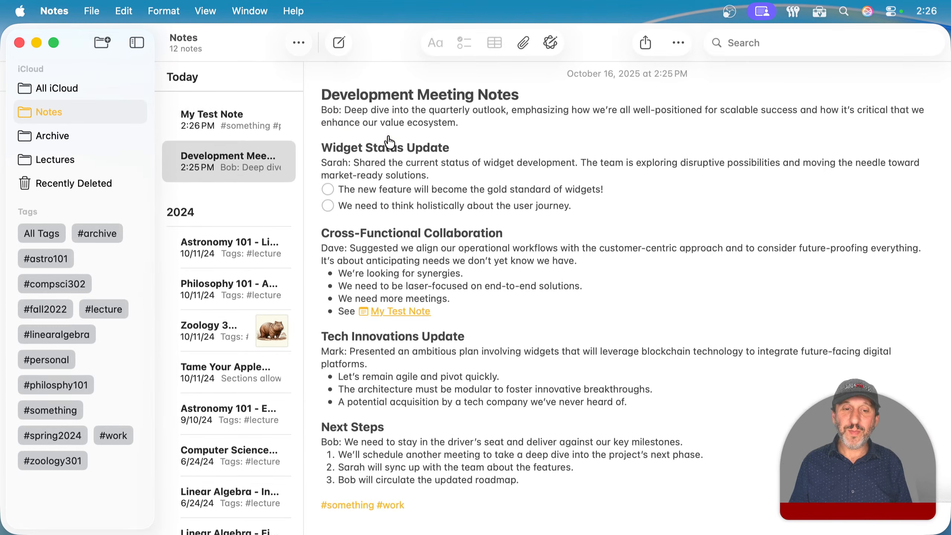
left_click(405, 312)
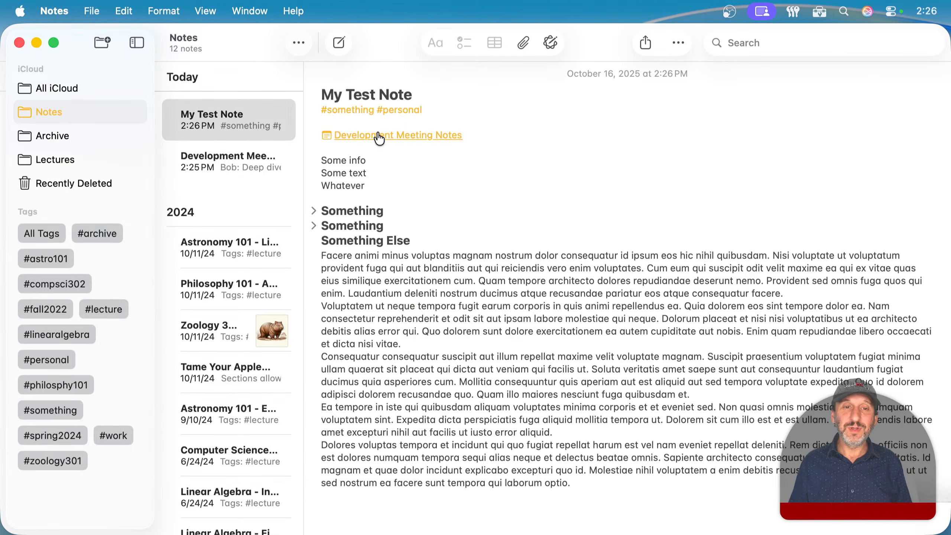
left_click(379, 138)
left_click(400, 316)
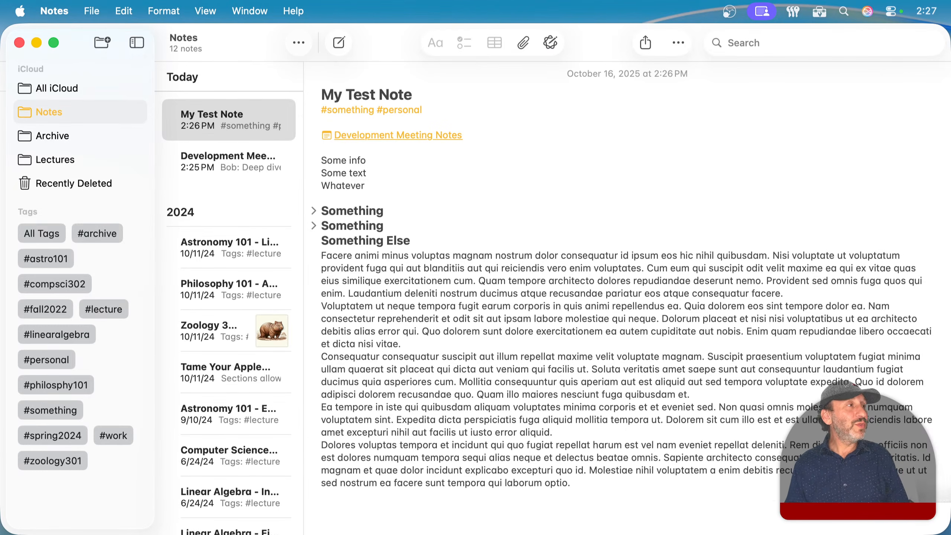
left_click(497, 195)
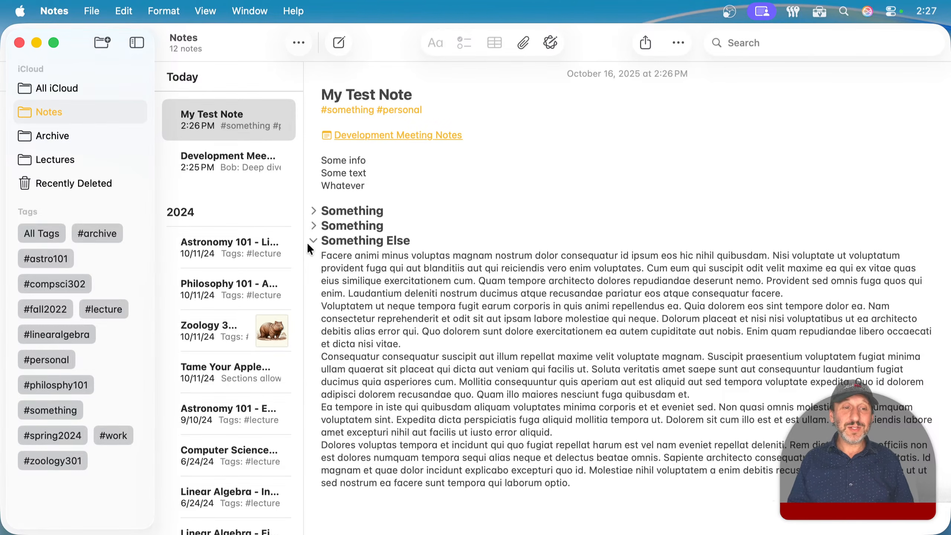
Look through the Astronomy, Philosophy, Zoology and Computer Science lecture notes and return to My Test Note.
left_click(224, 246)
left_click(217, 286)
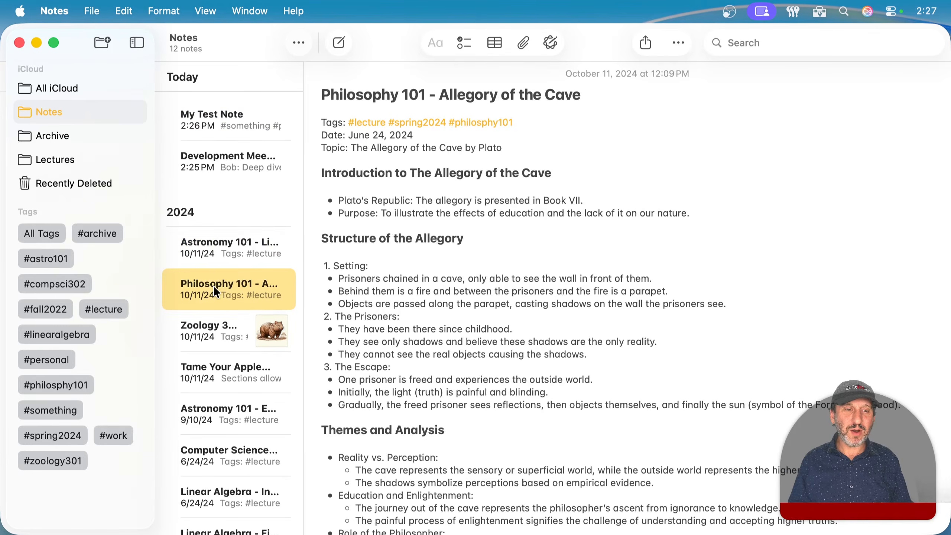
left_click(214, 326)
left_click(224, 247)
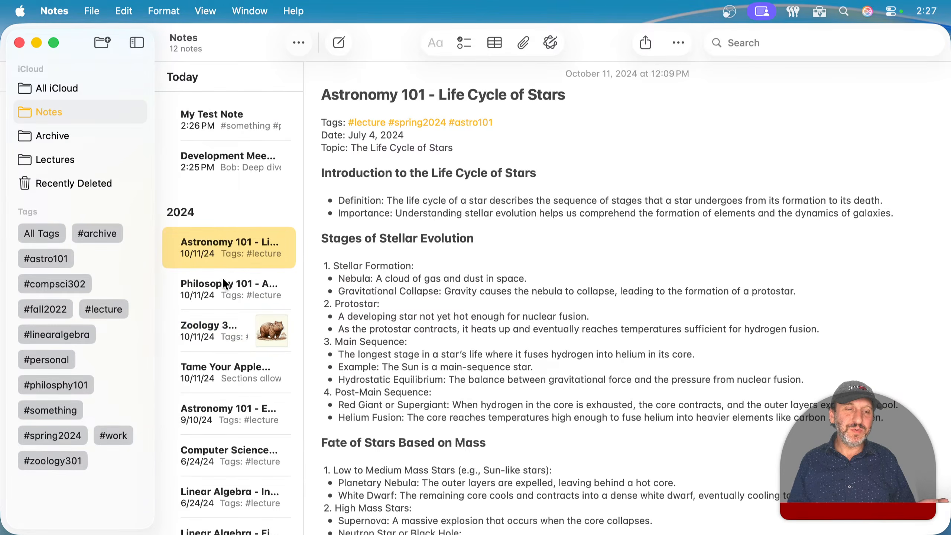
left_click(222, 291)
left_click(220, 324)
left_click(223, 424)
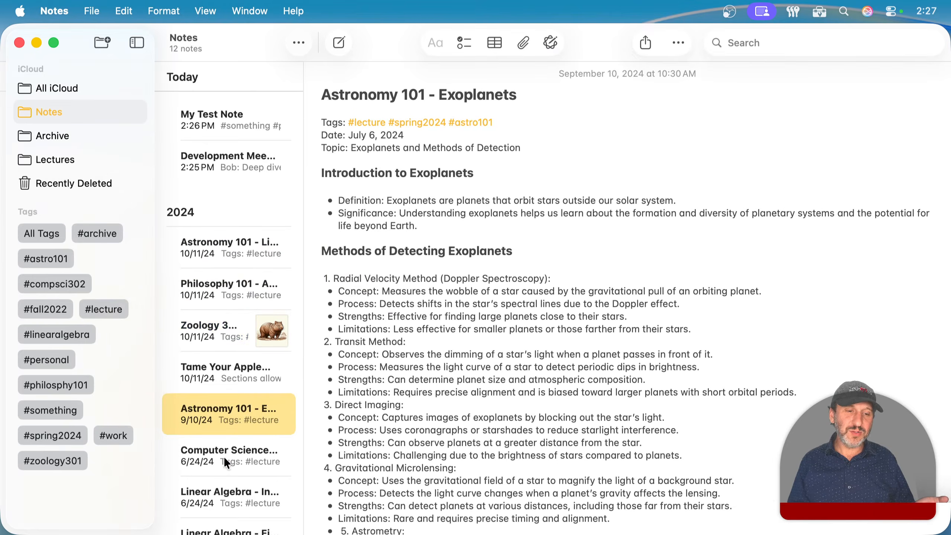
left_click(223, 456)
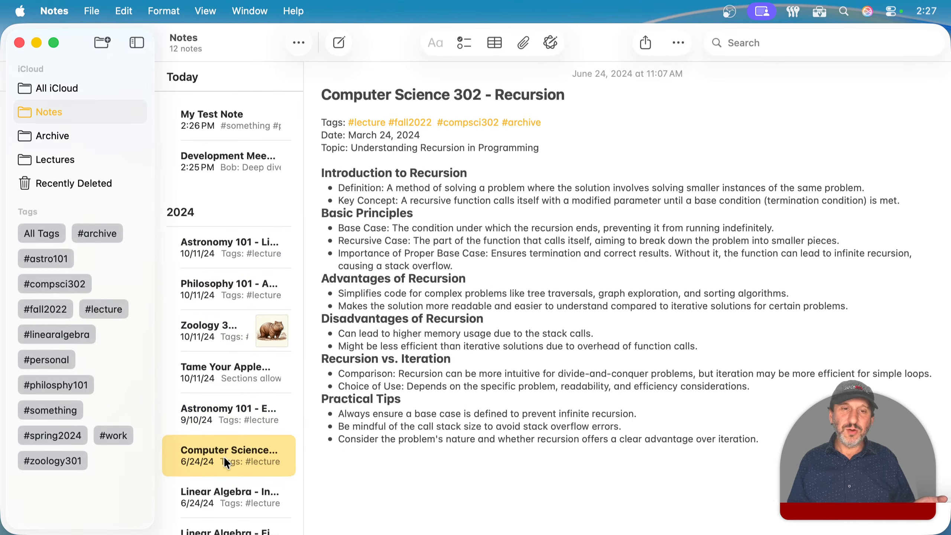
left_click(243, 252)
left_click(231, 119)
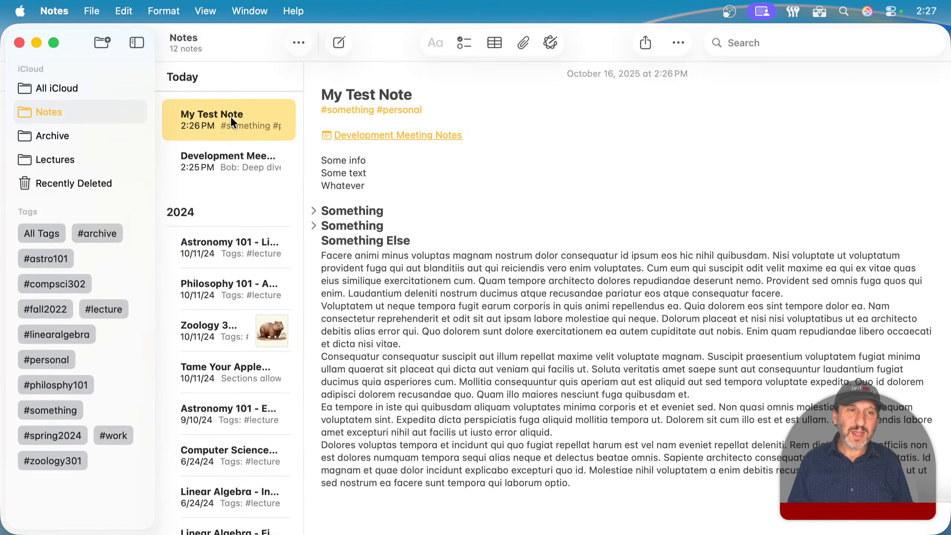
Create a new note titled "Class Notes" and leave a blank line below the title.
left_click(340, 44)
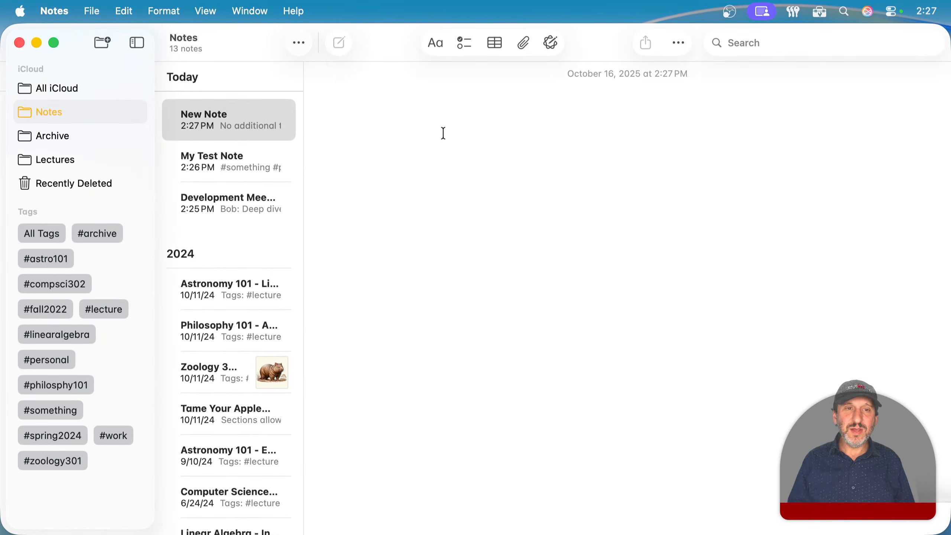
type("Clas")
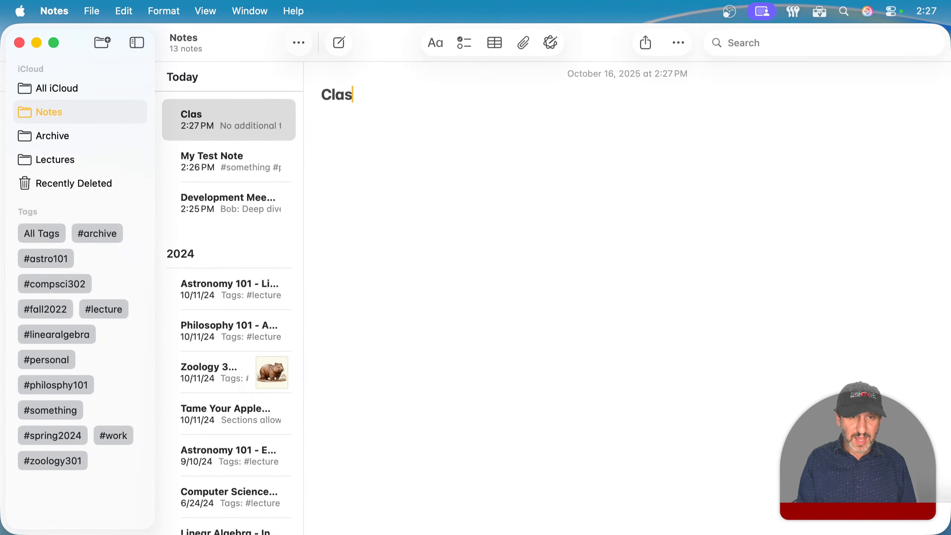
type("s Notes")
key("Return")
key("Return")
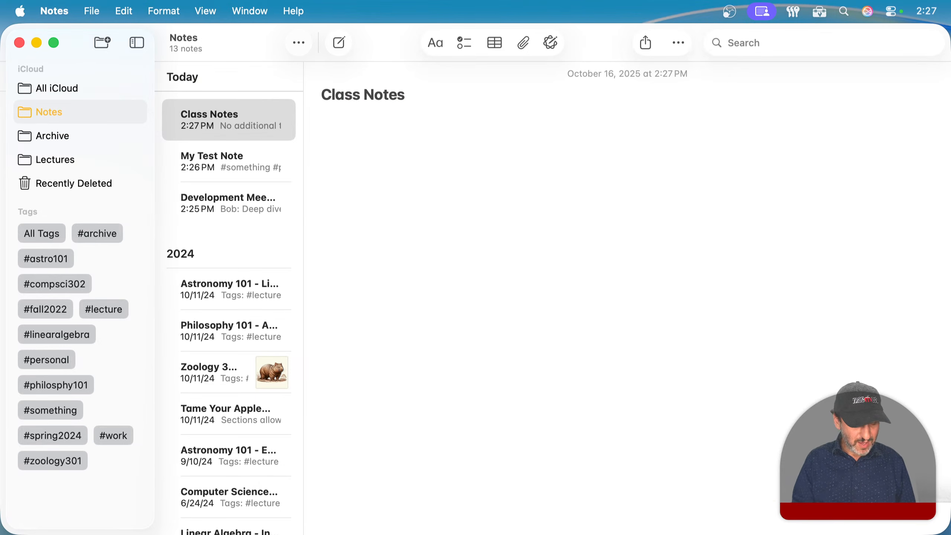
Add the line "Astronomy" to the Class Notes note and format it as a Heading.
type("Astronomy")
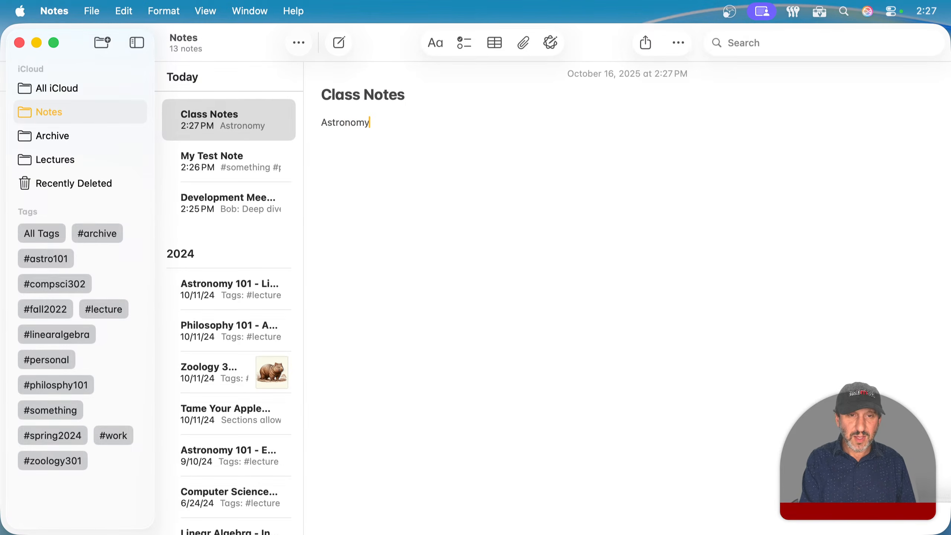
key("Return")
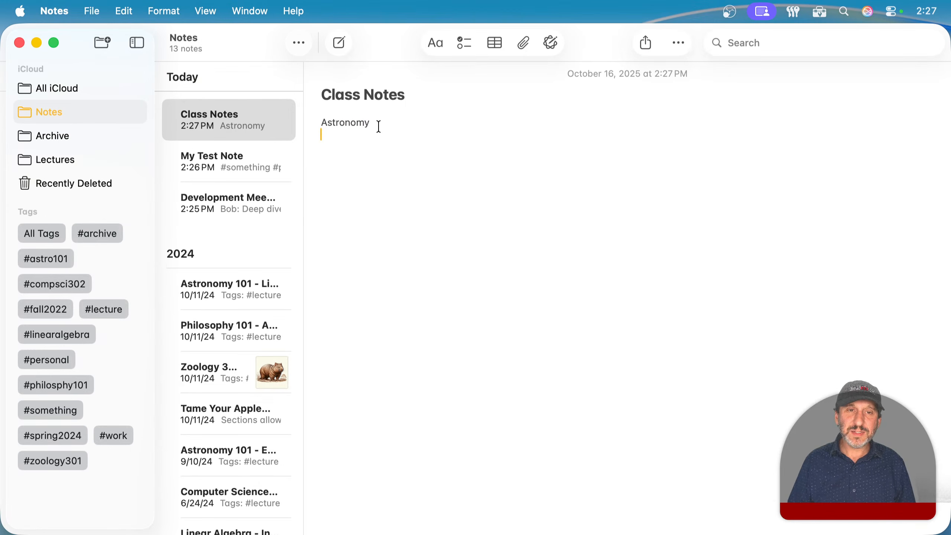
left_click(435, 43)
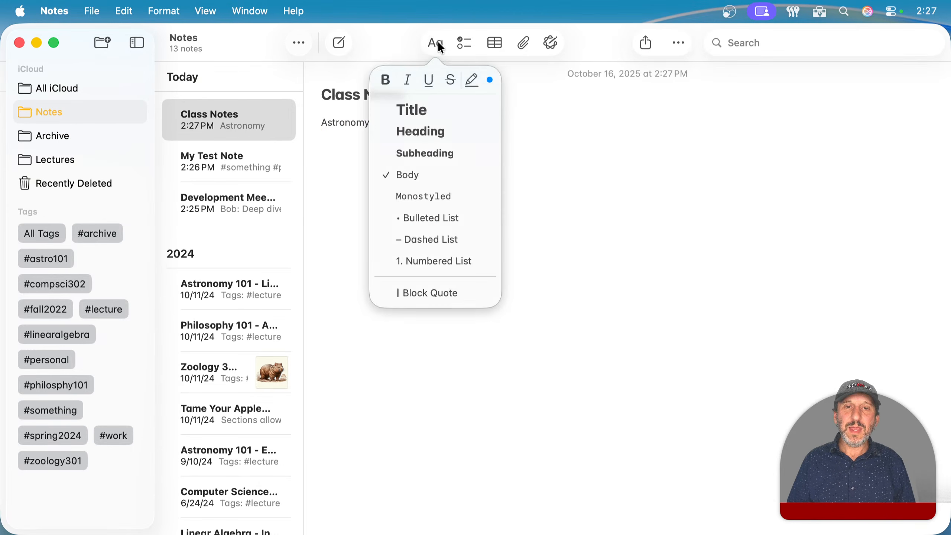
left_click(440, 132)
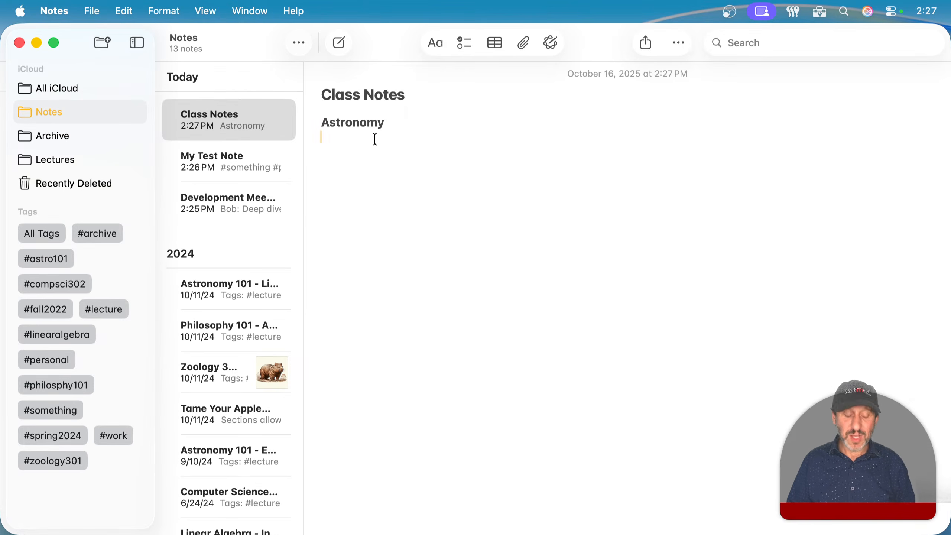
Insert links to the notes Astronomy 101 - Life Cycle of Stars and Astronomy 101 - Exoplanets on separate lines under the Astronomy heading.
type(">>")
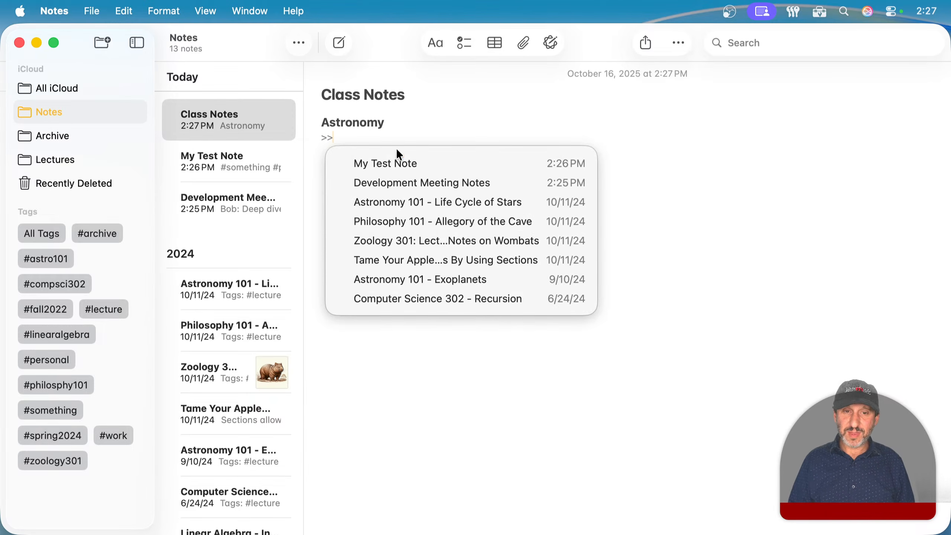
left_click(431, 202)
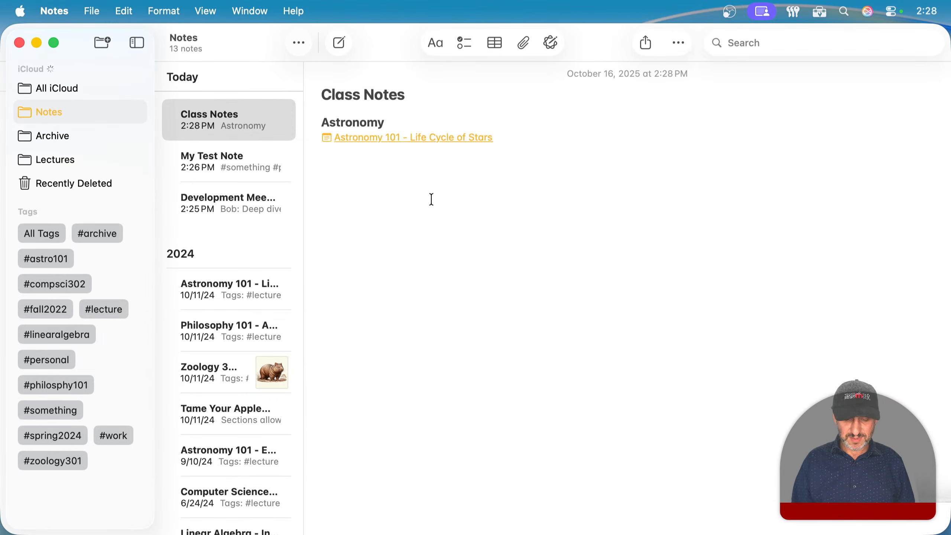
key("Return")
type(">>")
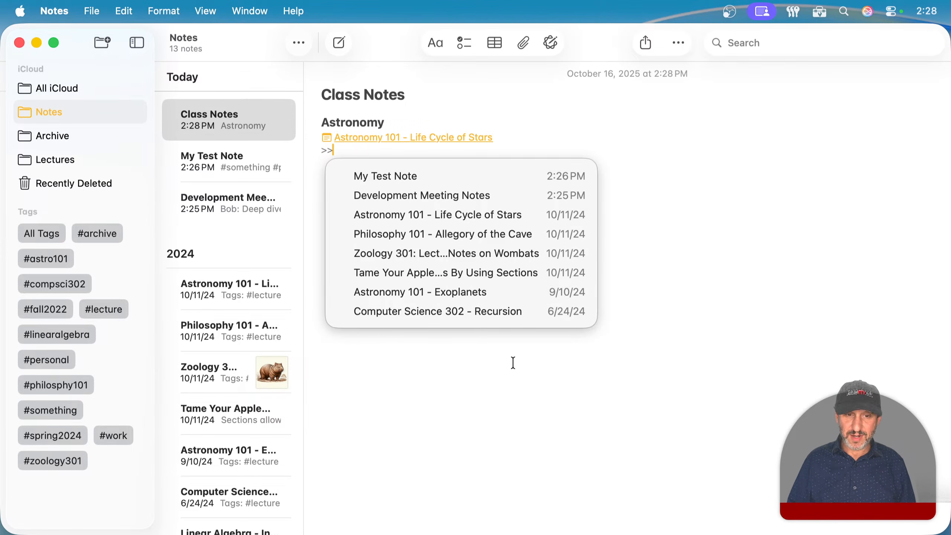
left_click(478, 291)
key("Return")
key("Return")
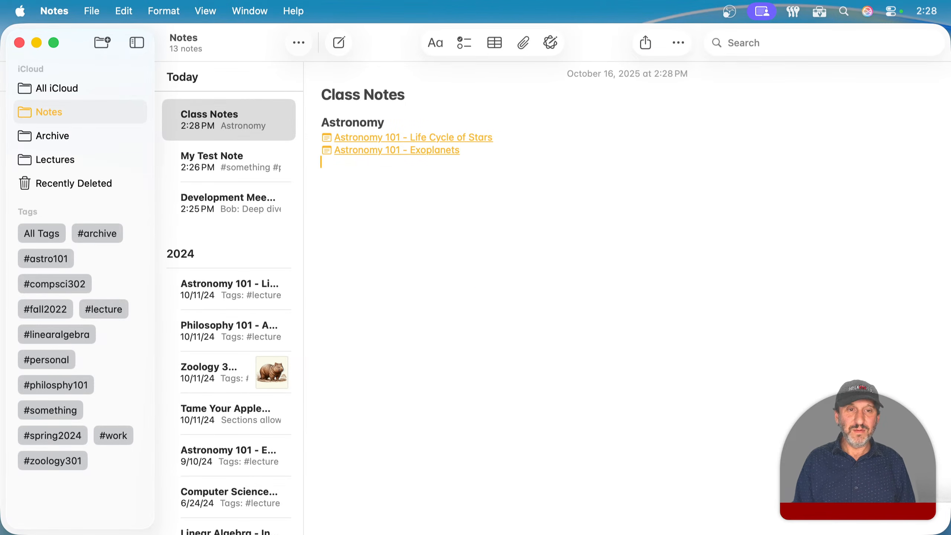
Add the line "Zoology" below the Astronomy links and format it as a Heading.
type("Z")
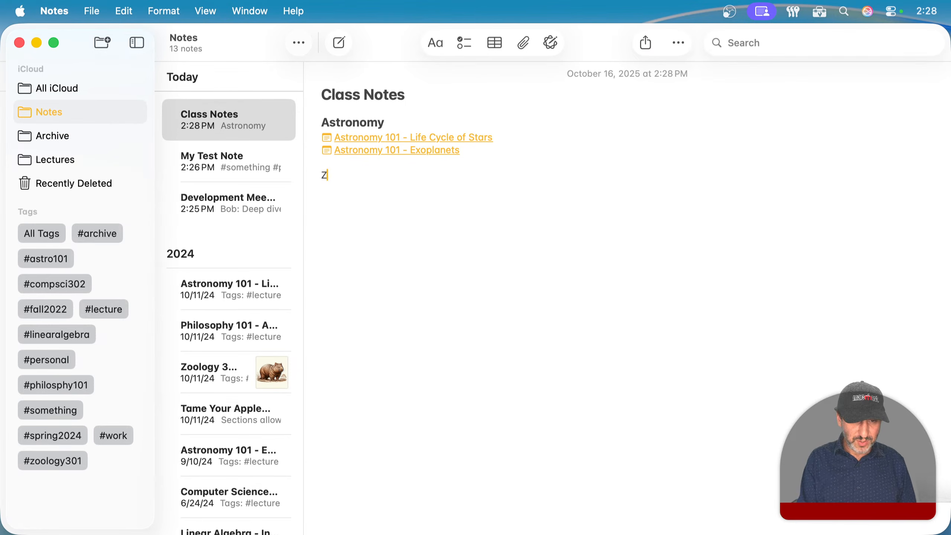
type("oology")
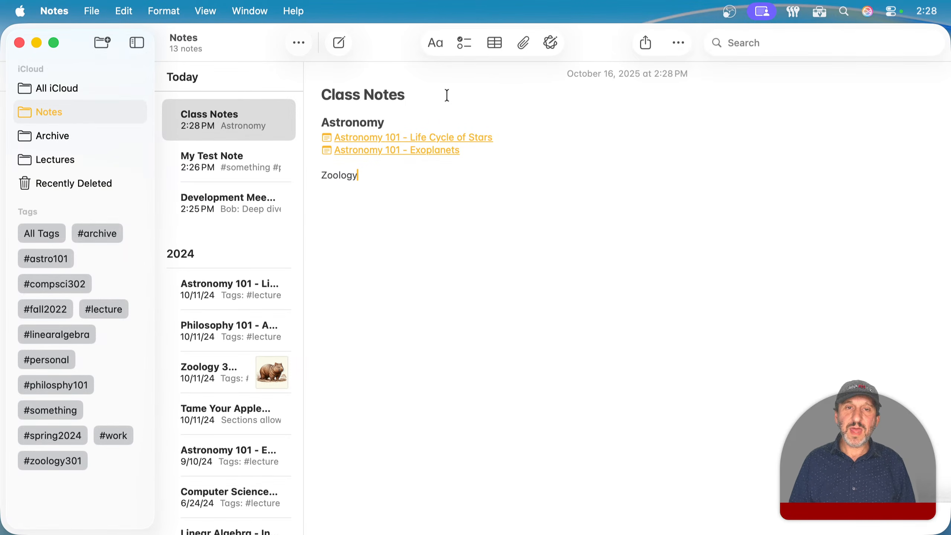
left_click(436, 43)
left_click(432, 144)
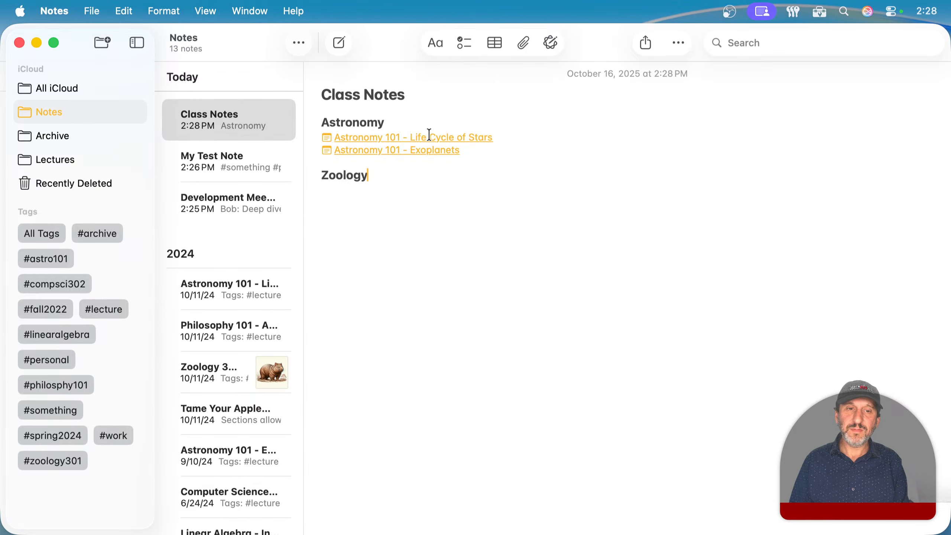
Insert a link to the note Zoology 301: Lecture Notes on Wombats under the Zoology heading.
key("Return")
type(">>")
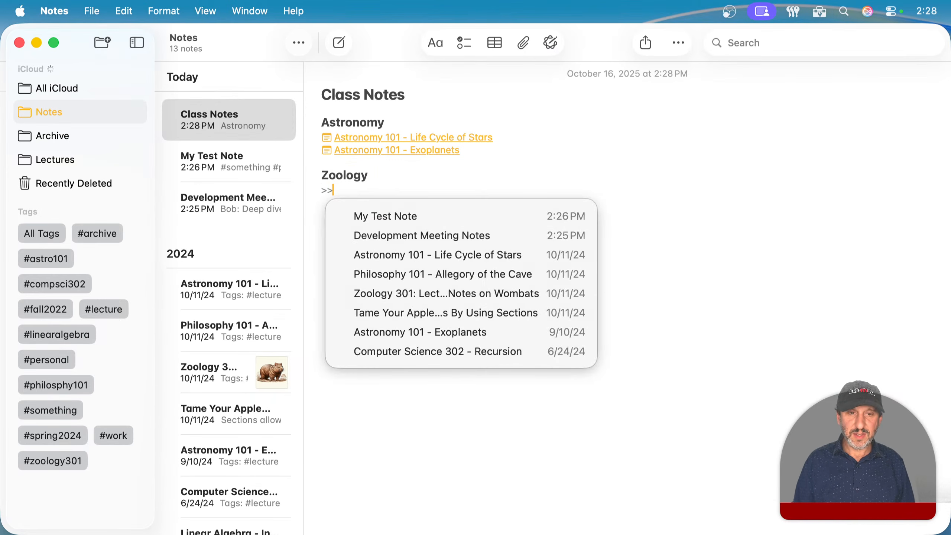
left_click(428, 300)
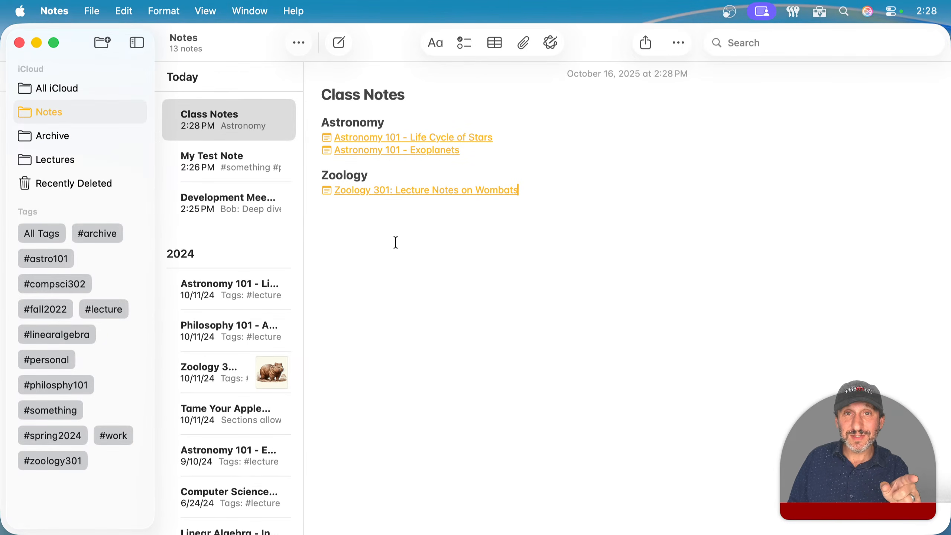
Follow the Life Cycle of Stars and Exoplanets links in turn, returning to Class Notes after each.
left_click(392, 137)
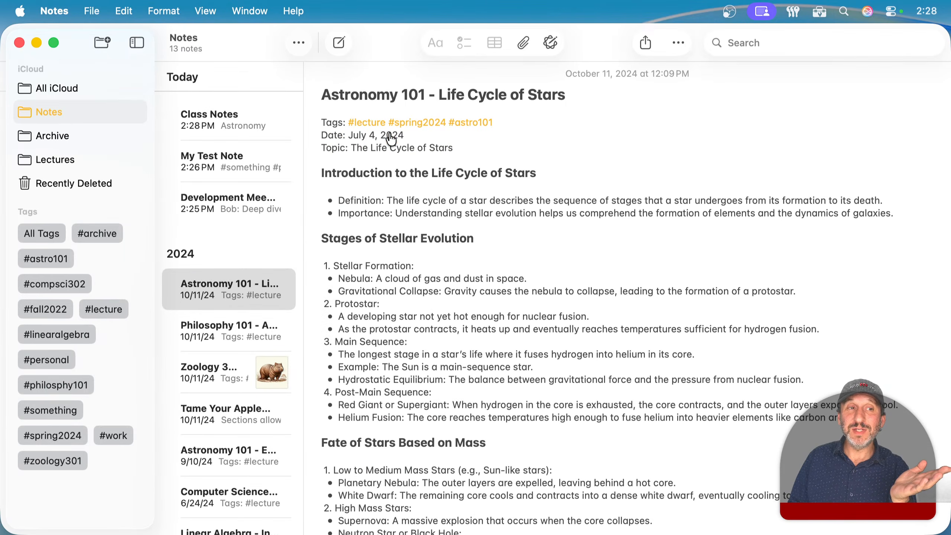
left_click(227, 126)
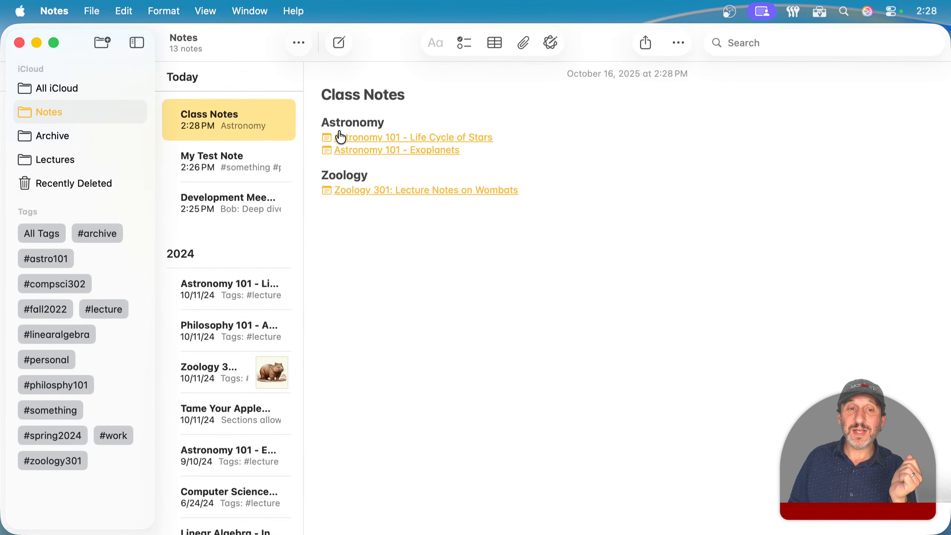
left_click(385, 151)
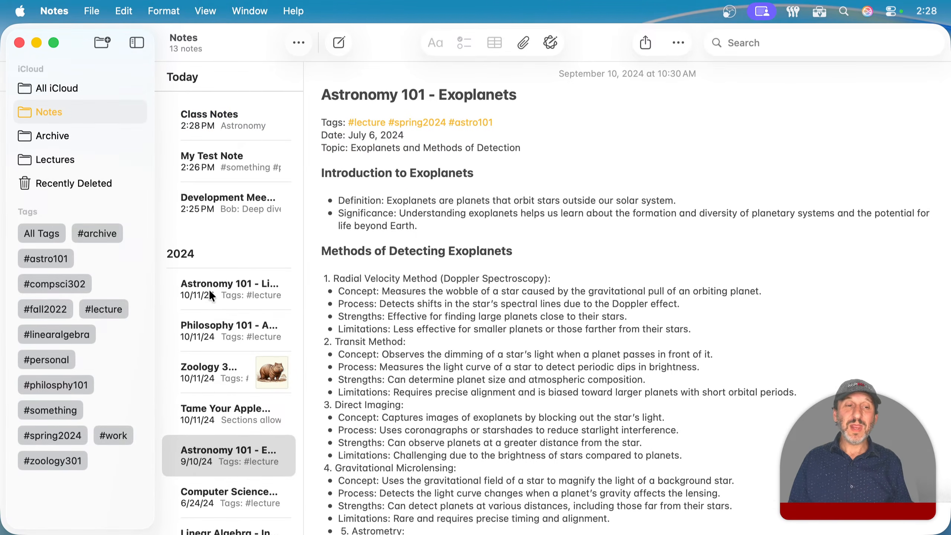
left_click(250, 125)
left_click(363, 165)
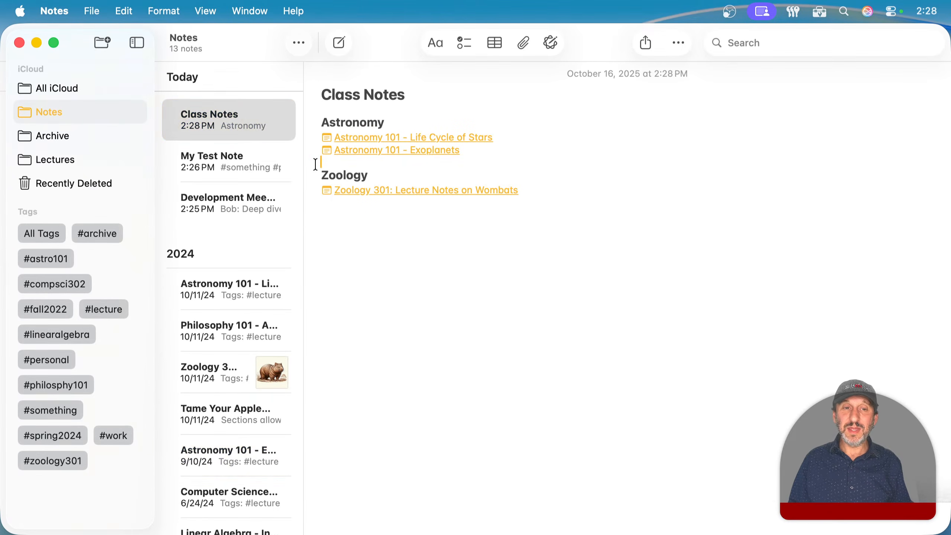
type(">>")
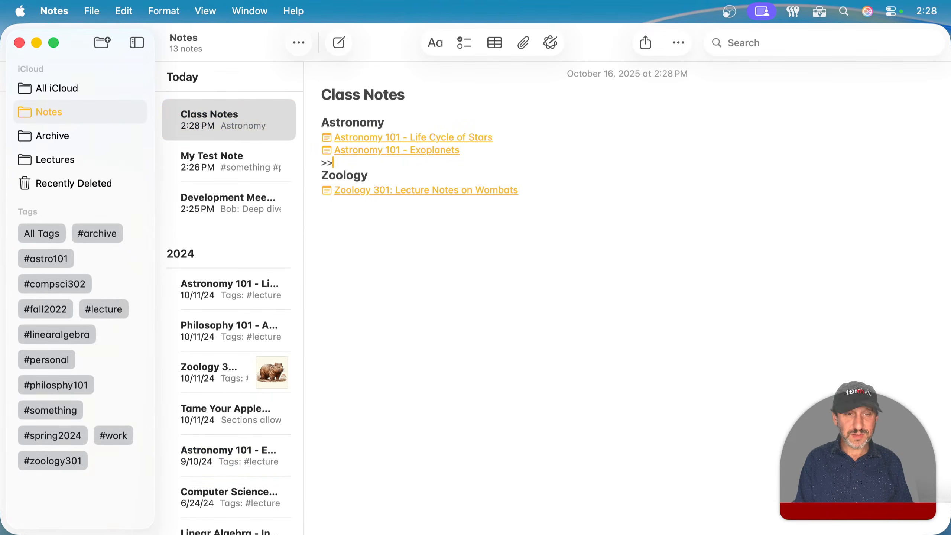
key("BackSpace")
key("BackSpace")
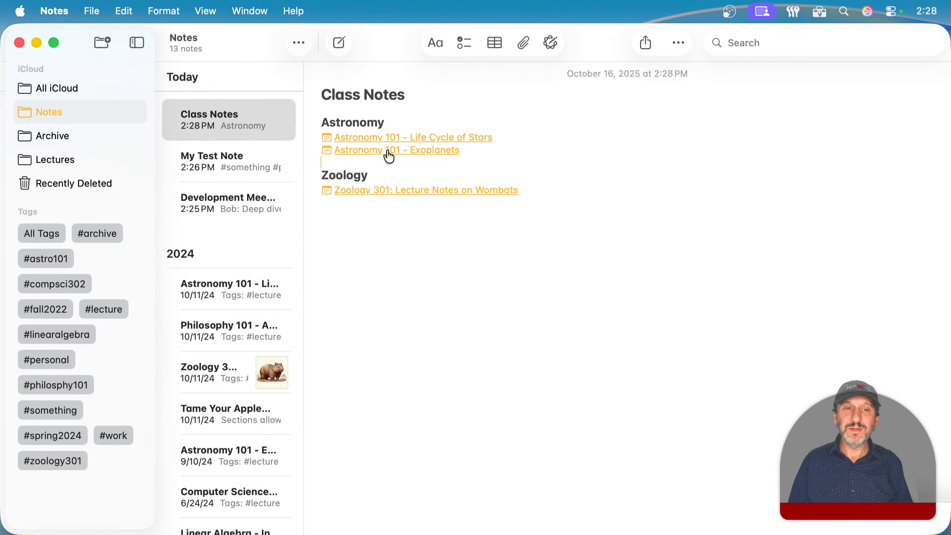
Collapse and re-expand the Astronomy and Zoology sections of the Class Notes note.
left_click(314, 123)
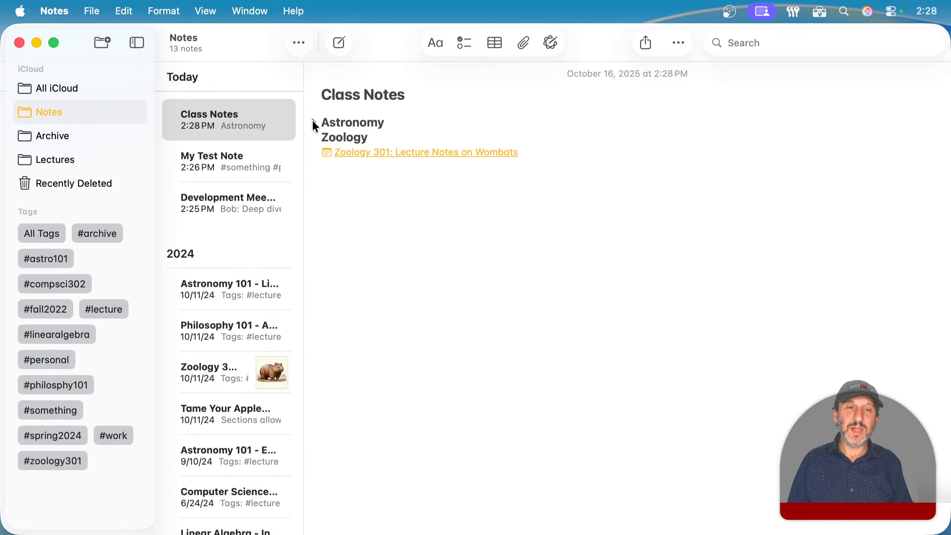
left_click(314, 123)
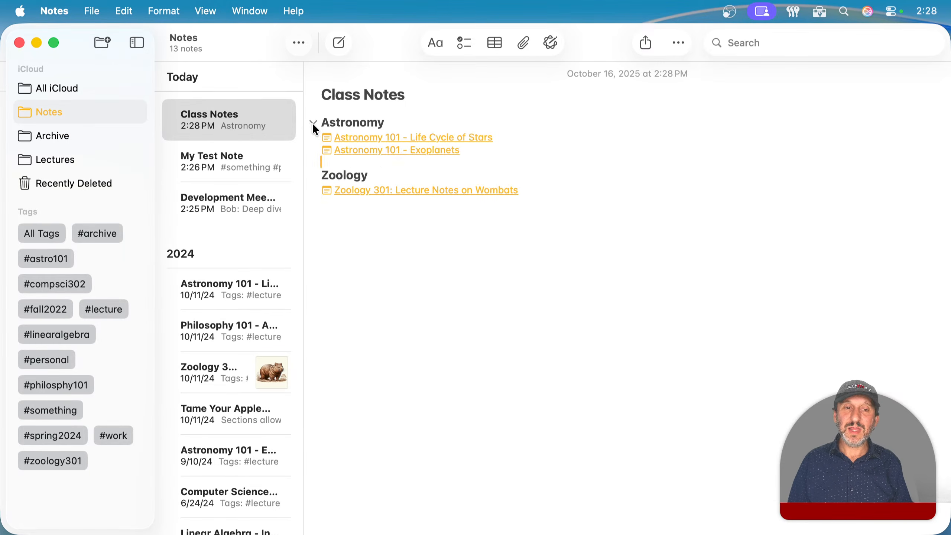
left_click(313, 175)
left_click(313, 175)
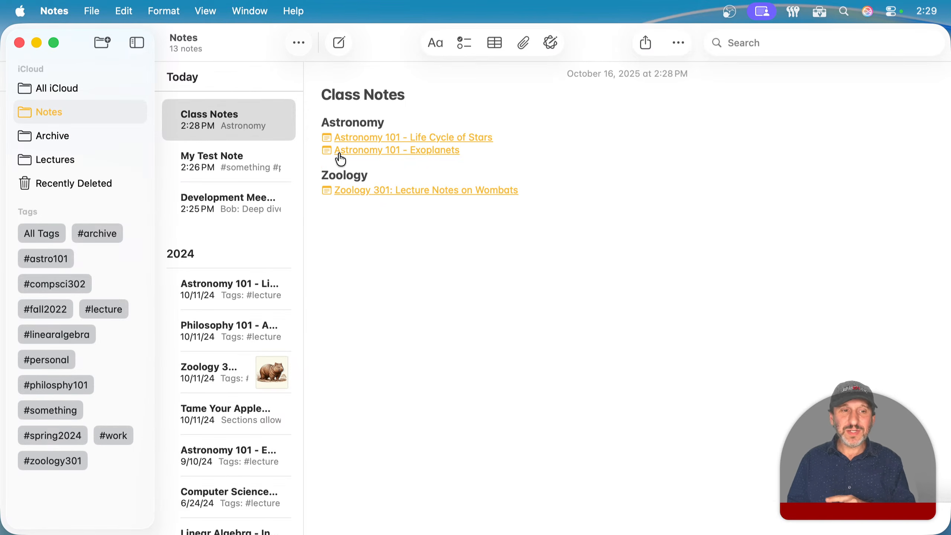
Insert a link to the Class Notes note on a new line below the Topic line of Astronomy 101 - Life Cycle of Stars.
left_click(225, 296)
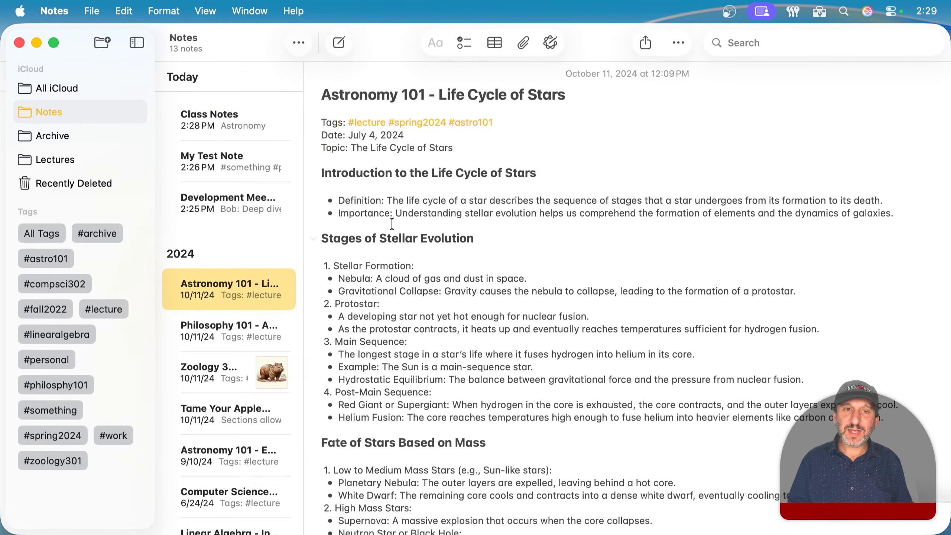
left_click(520, 119)
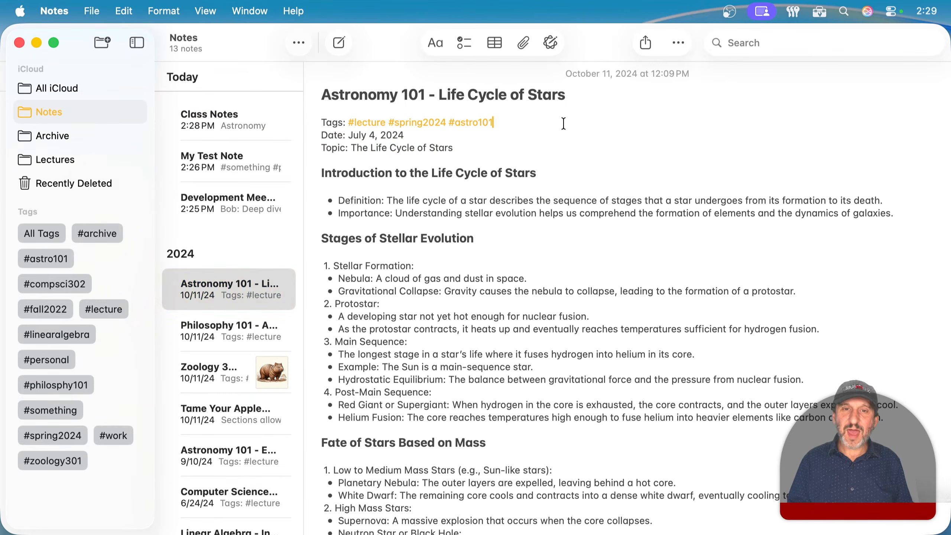
left_click(474, 146)
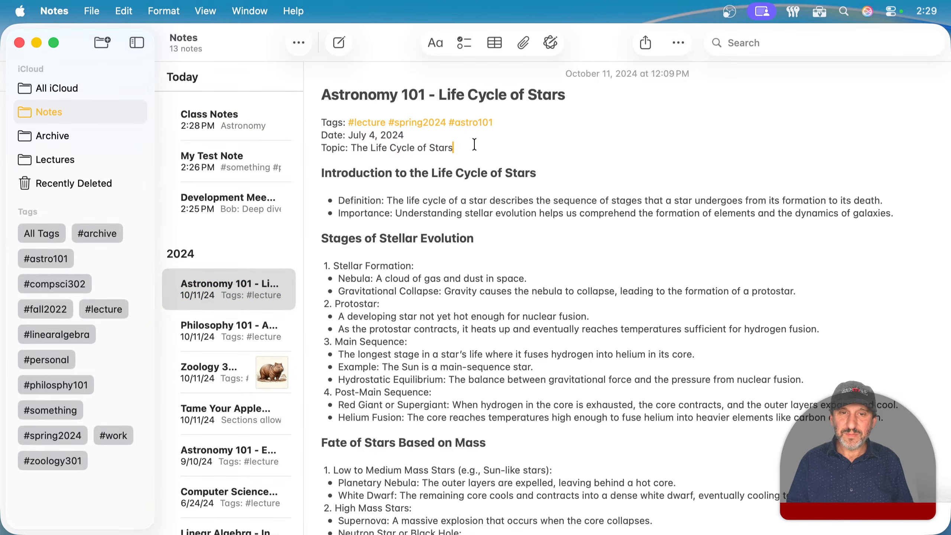
key("Return")
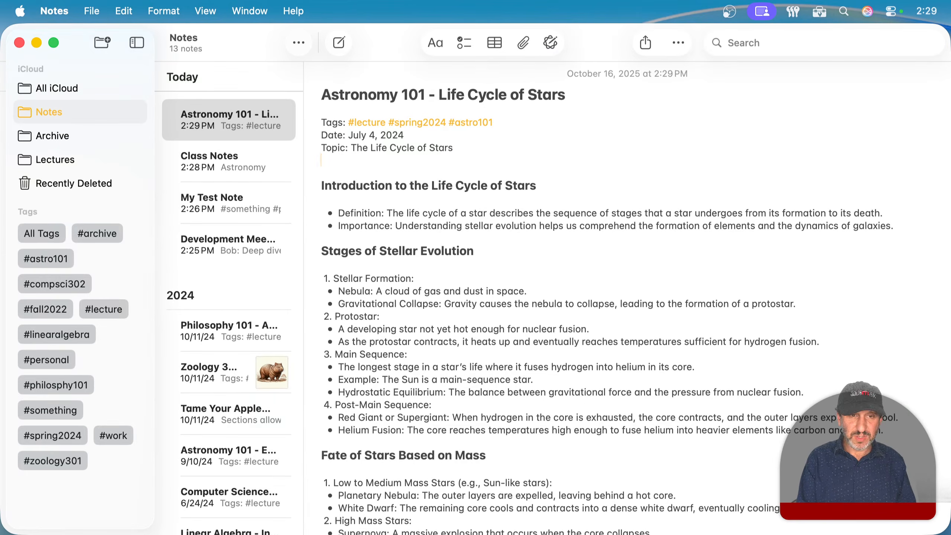
type(">>")
left_click(446, 187)
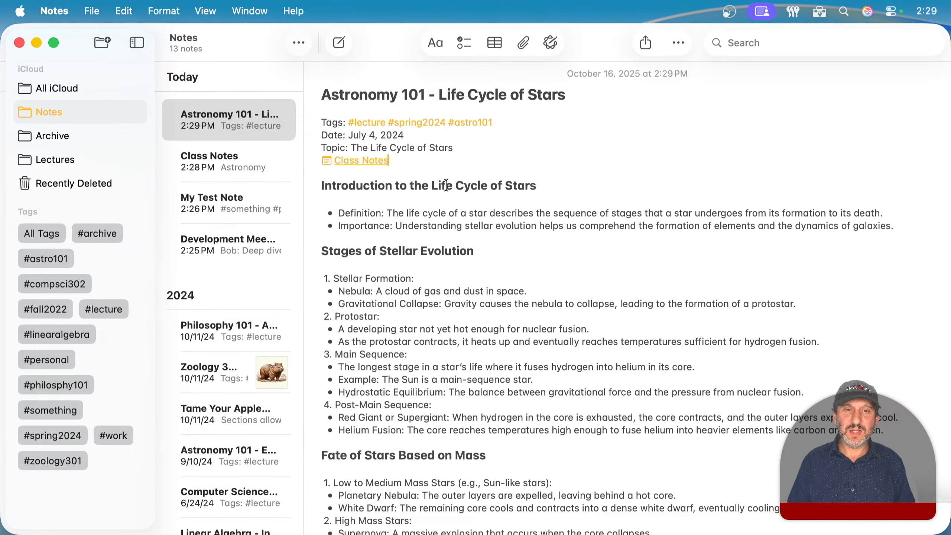
Test the two-way links by going from Class Notes to Life Cycle of Stars and back through its Class Notes link.
left_click(241, 158)
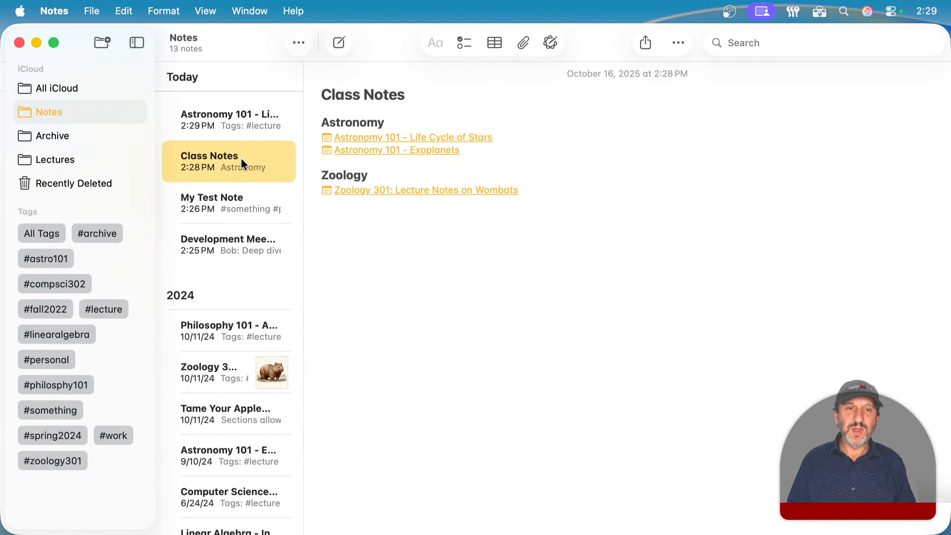
left_click(366, 138)
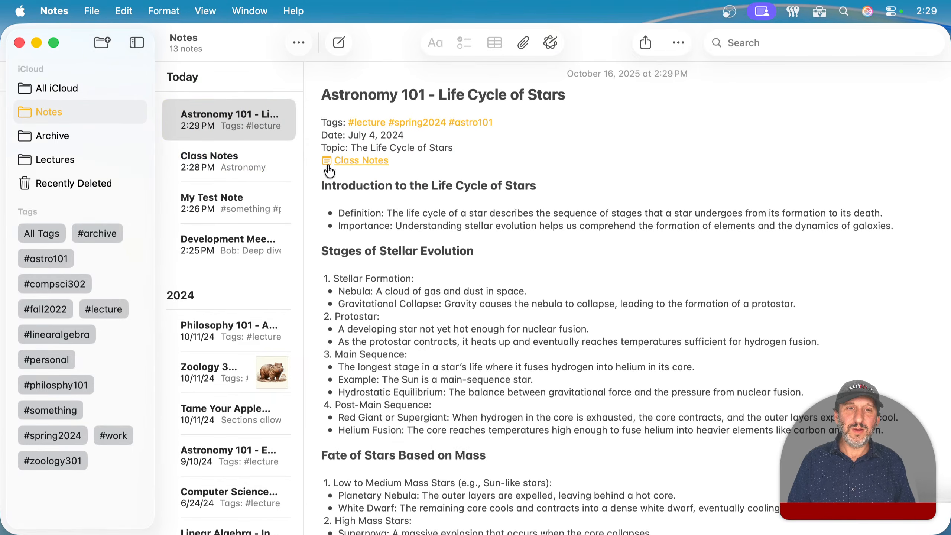
left_click(346, 162)
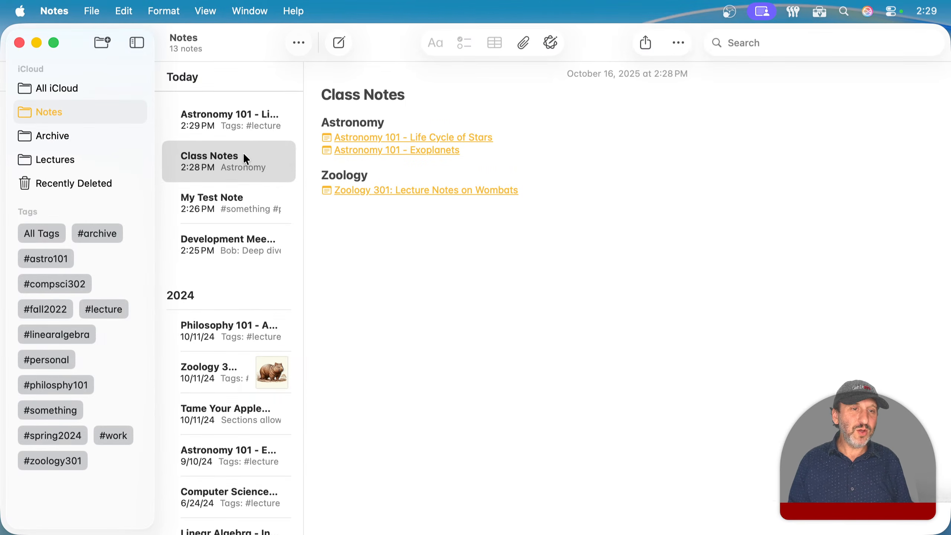
Pin the Class Notes note so it stays above the other notes.
left_click(198, 164)
right_click(237, 166)
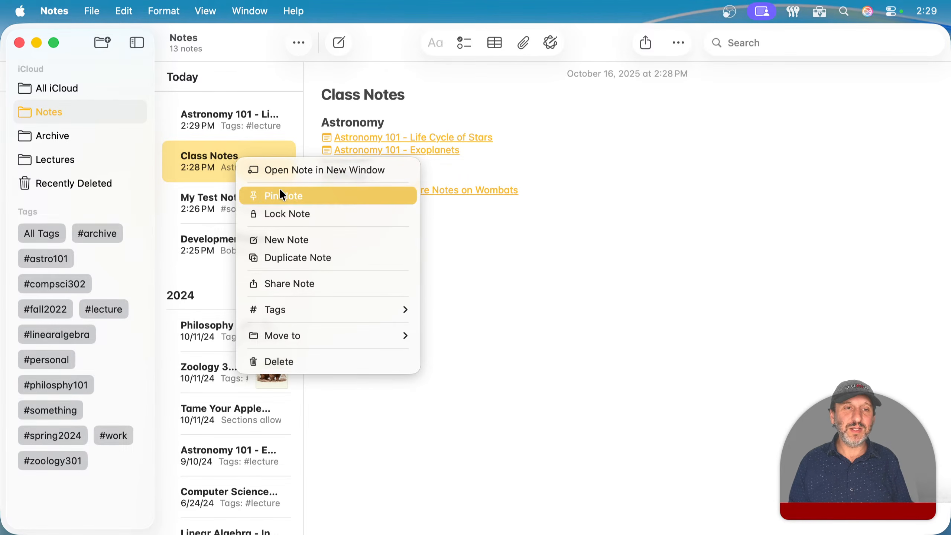
left_click(299, 197)
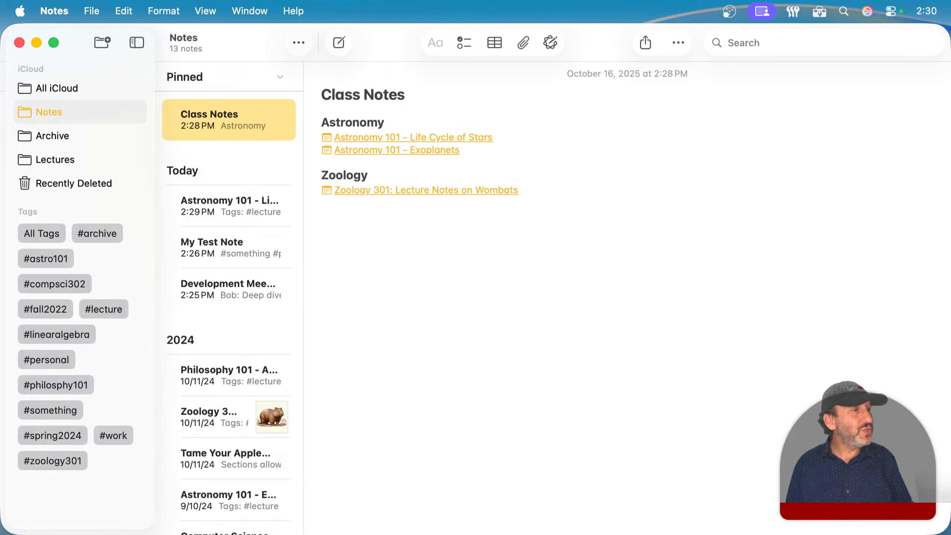
Search all notes for "astronomy", look over the matching notes, and clear the search.
left_click(430, 281)
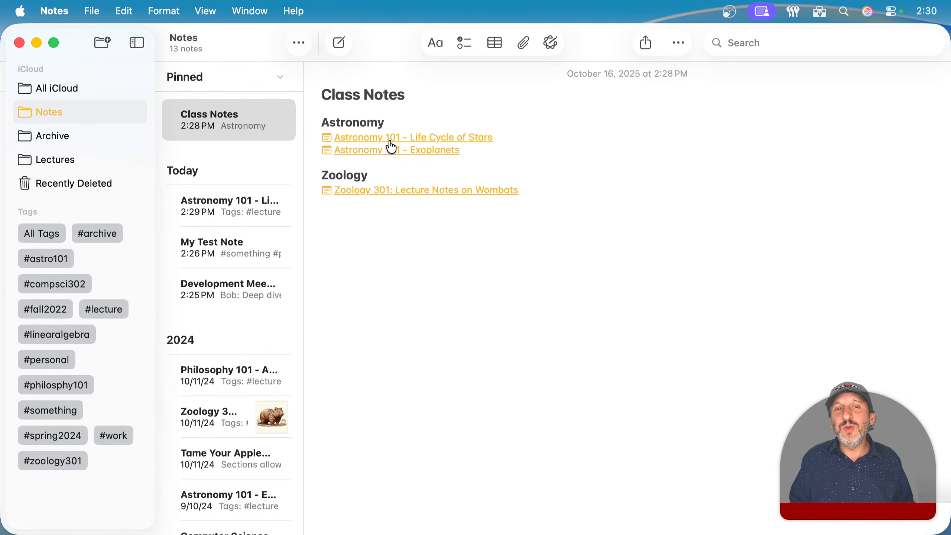
mouse_move(381, 178)
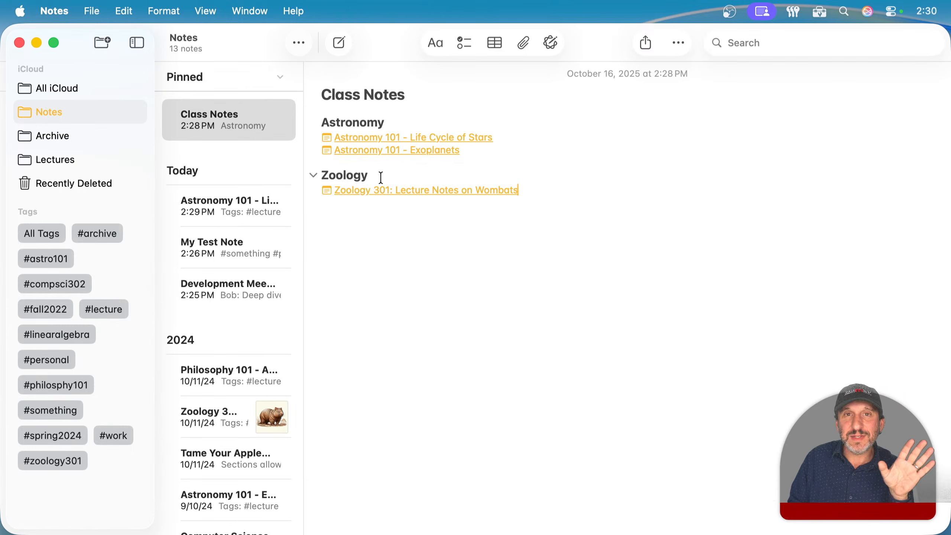
left_click(759, 41)
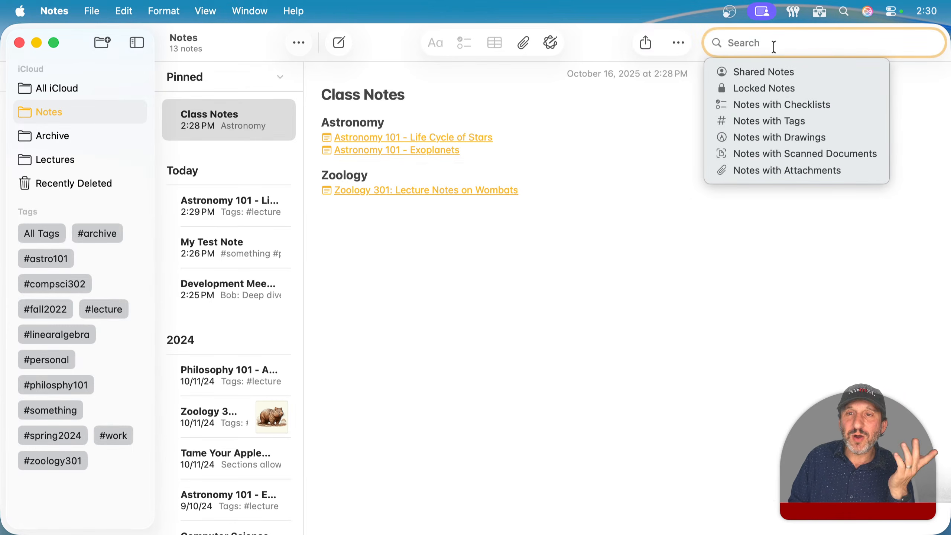
type("astron")
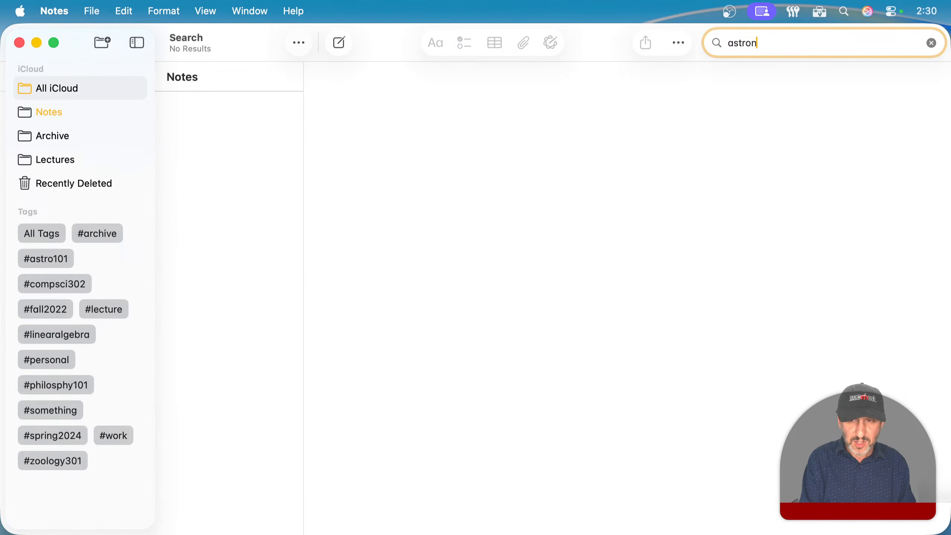
type("omy")
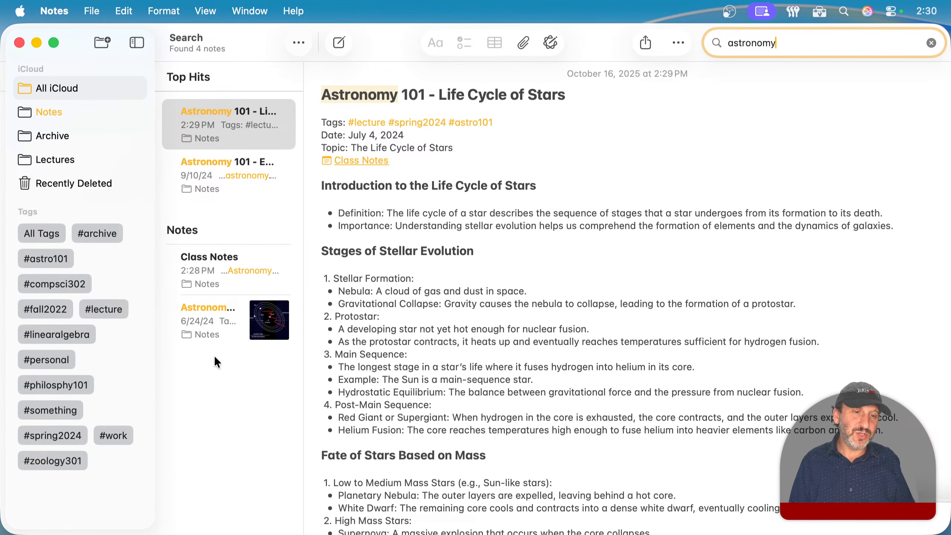
left_click(931, 44)
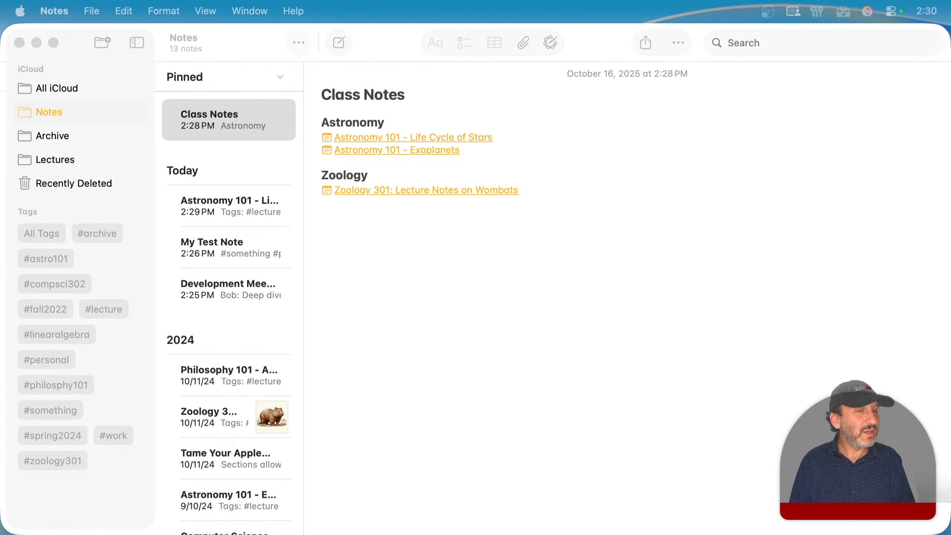
Insert the photo of a bird on a bare branch from the photo library below the Zoology link in Class Notes.
left_click(415, 282)
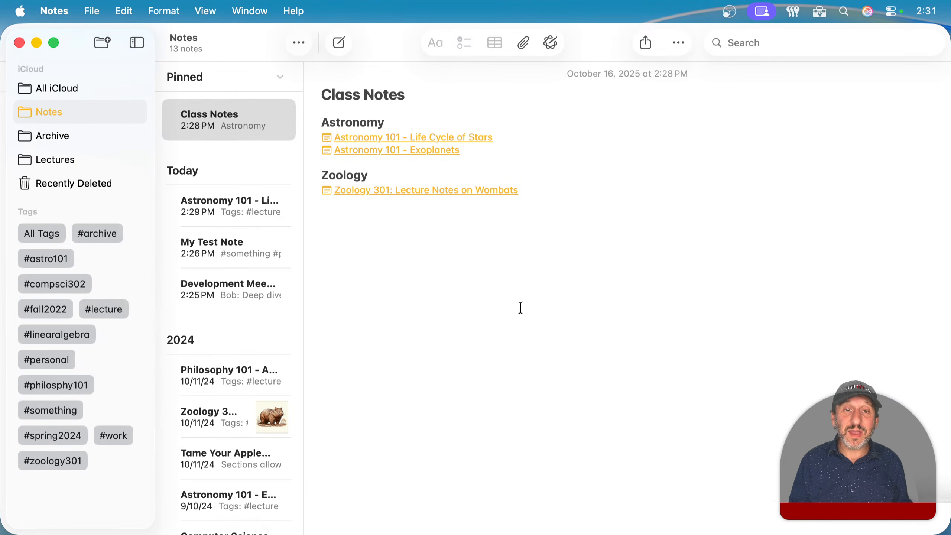
left_click(540, 284)
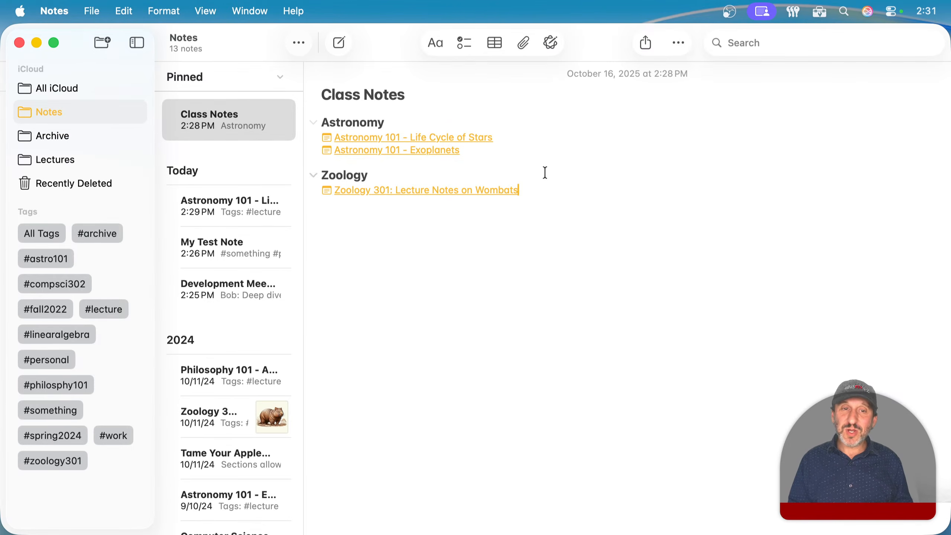
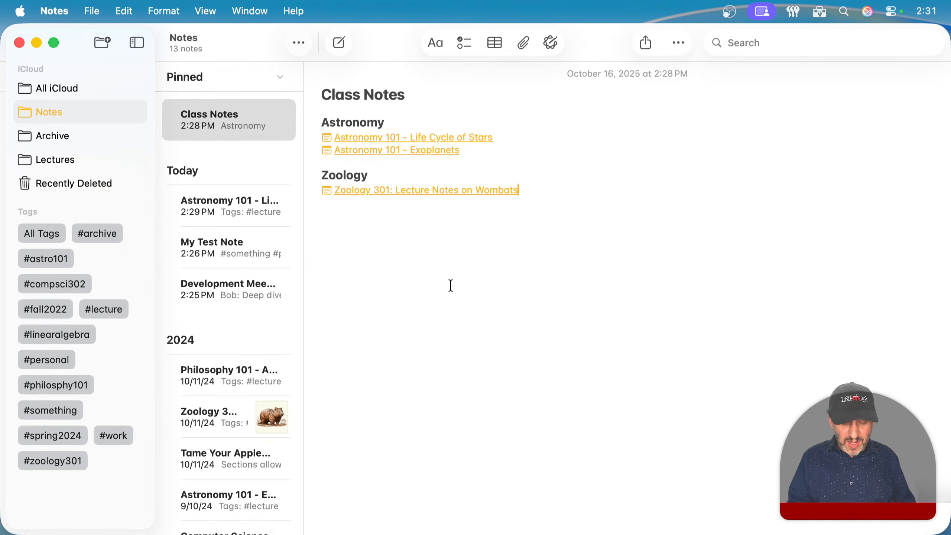
key("Return")
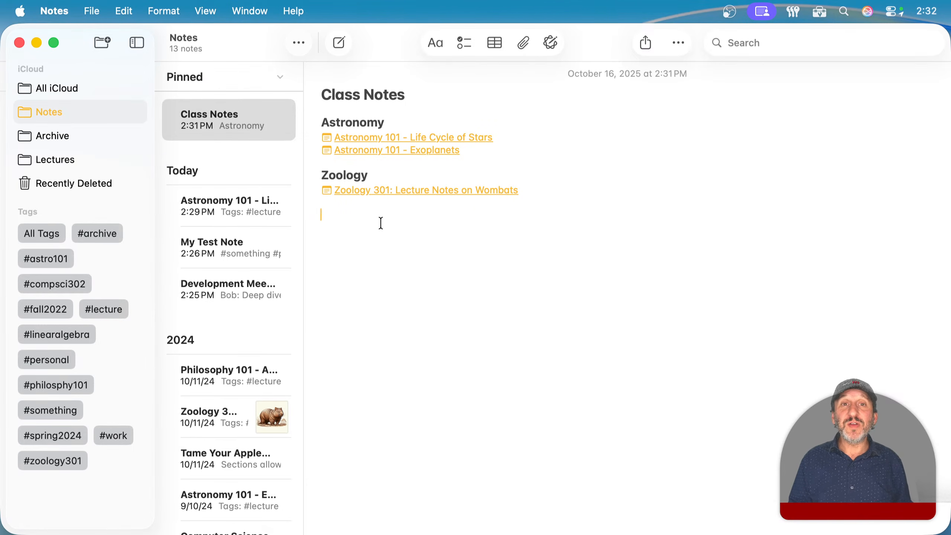
left_click(523, 44)
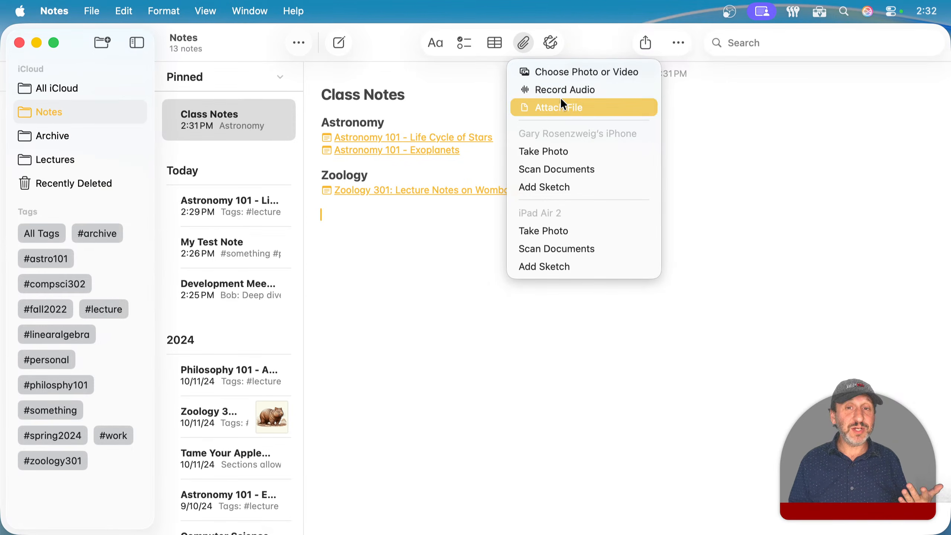
left_click(572, 72)
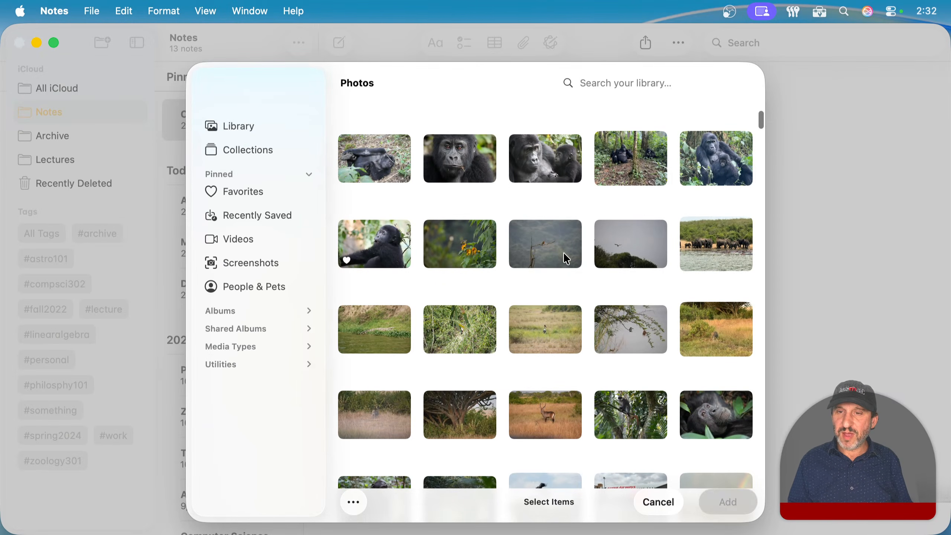
left_click(553, 246)
left_click(724, 502)
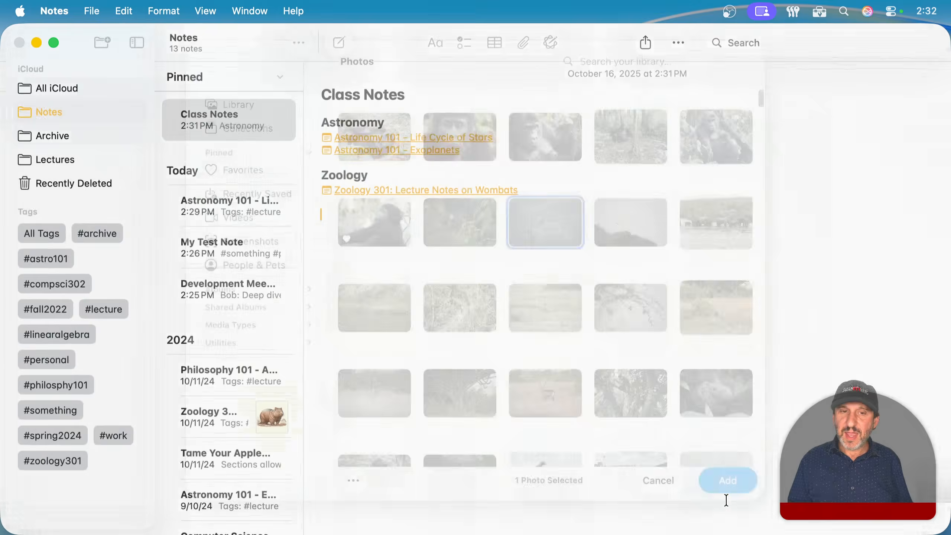
Set the inserted bird photo in Class Notes to be viewed as Small.
scroll(589, 328, "down", 3)
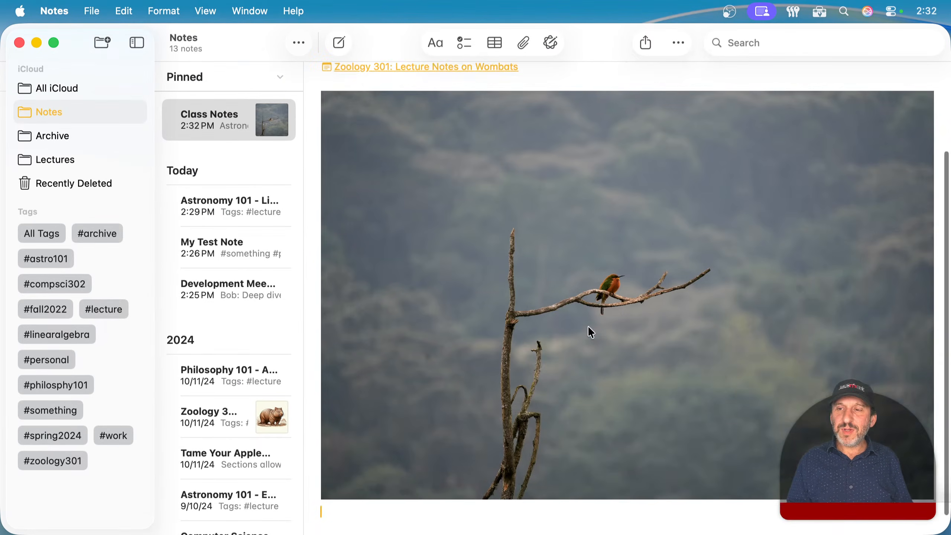
scroll(588, 325, "up", 3)
scroll(589, 331, "down", 5)
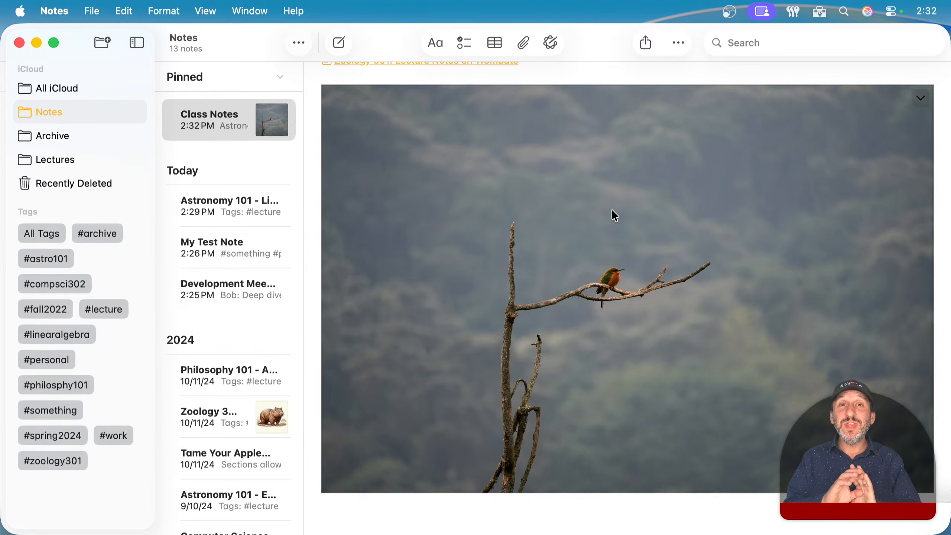
scroll(614, 215, "up", 5)
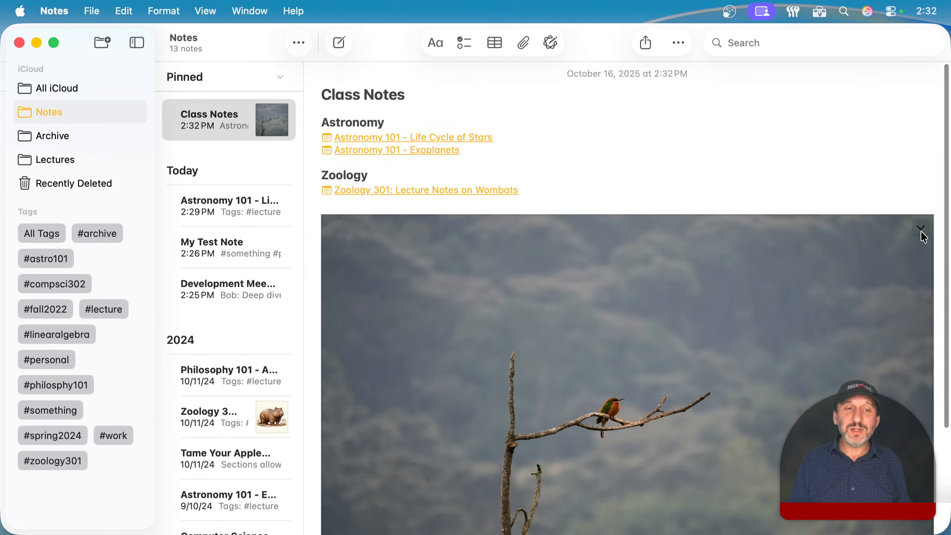
right_click(578, 279)
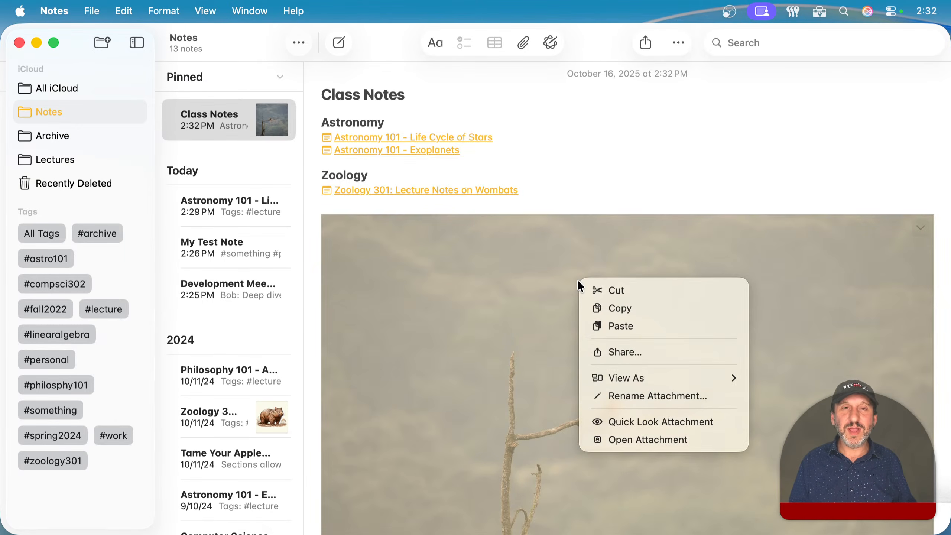
mouse_move(639, 374)
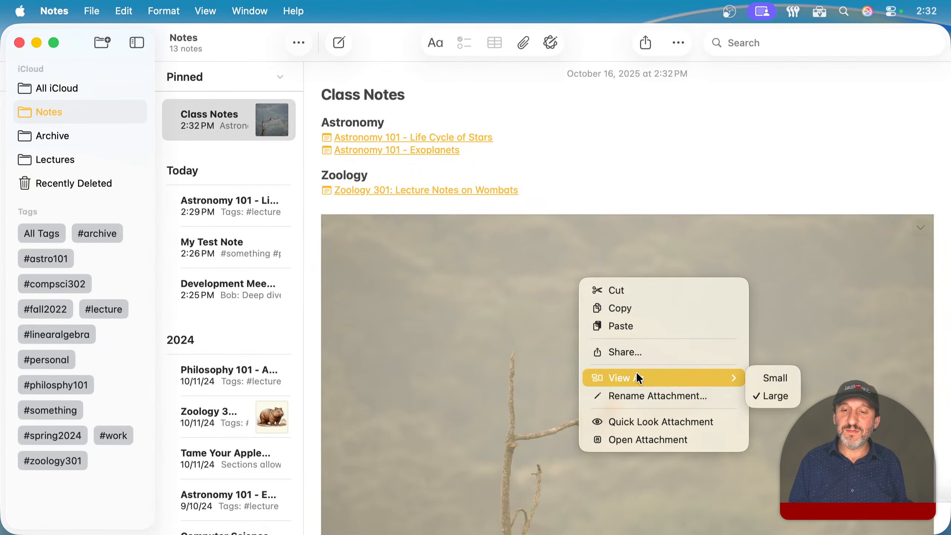
left_click(773, 373)
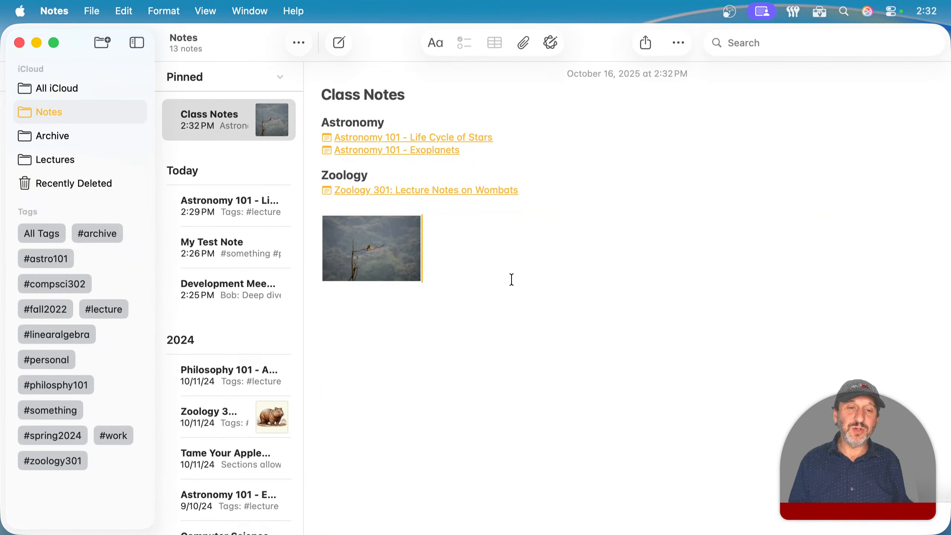
Preview the small bird photo at full size with Quick Look and close the preview.
mouse_move(369, 245)
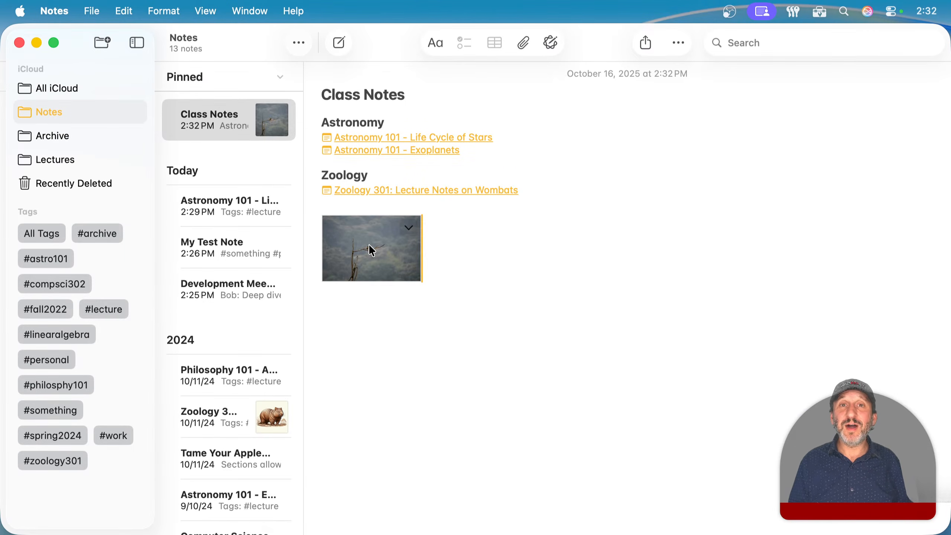
left_click(386, 257)
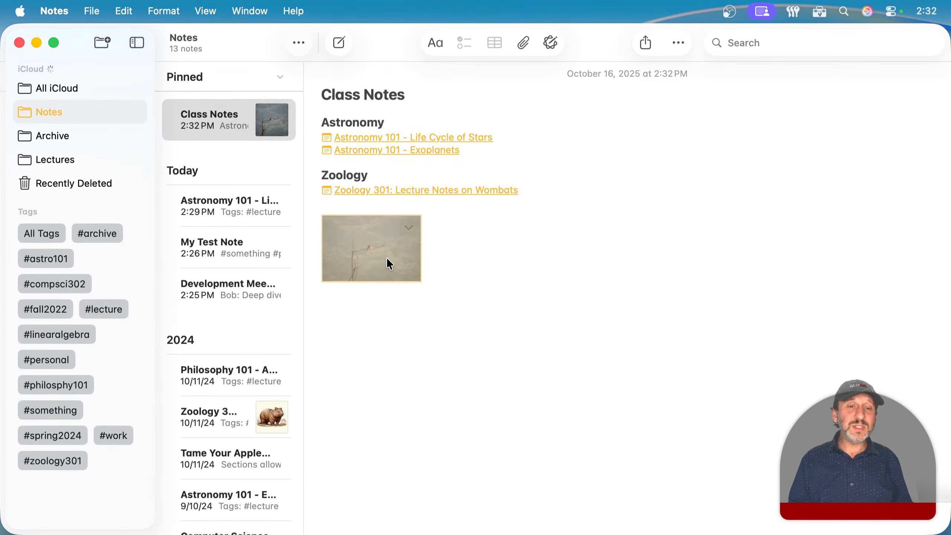
key("space")
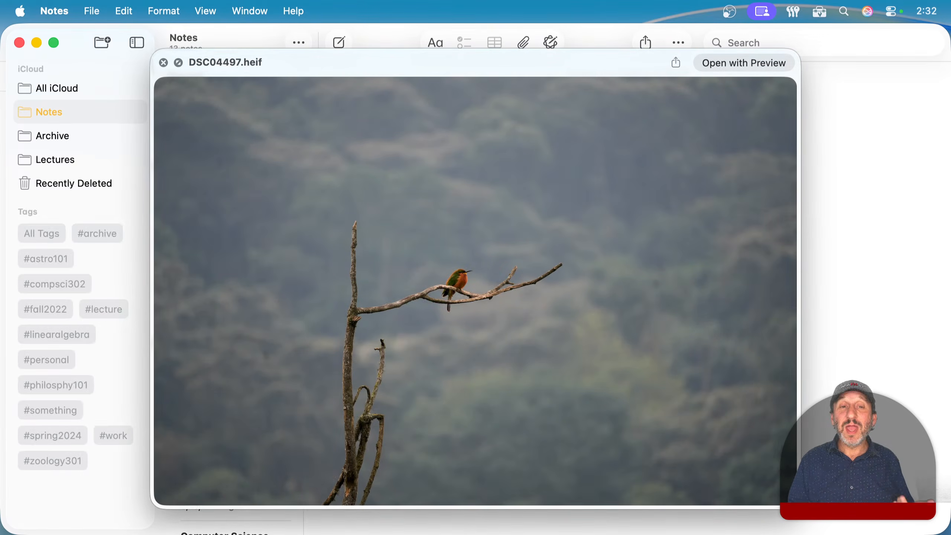
key("space")
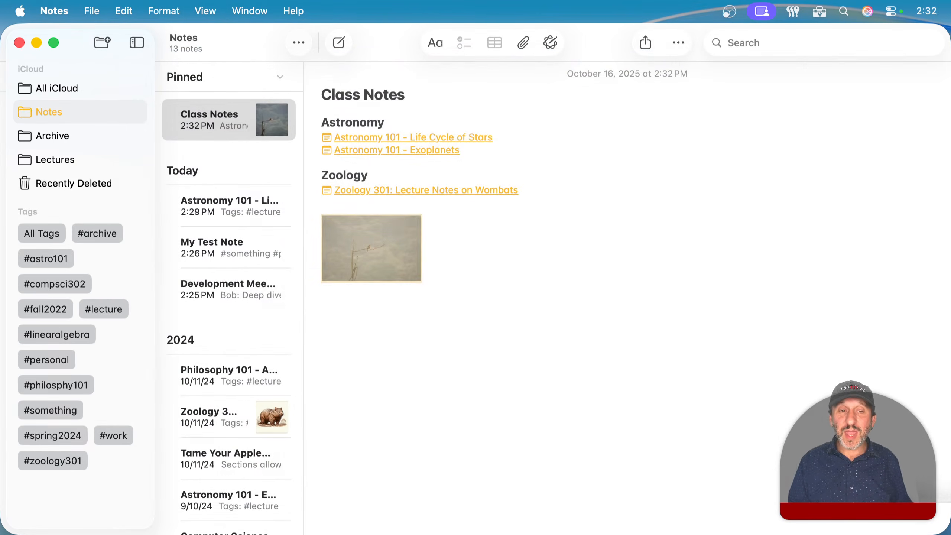
Delete the bird photo below the Zoology link from the Class Notes note.
left_click(549, 290)
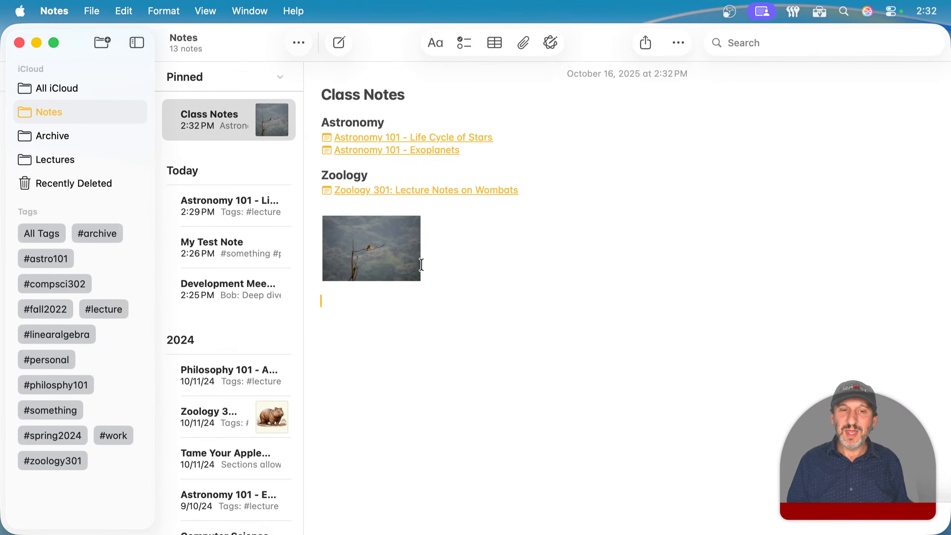
mouse_move(375, 230)
left_click(410, 240)
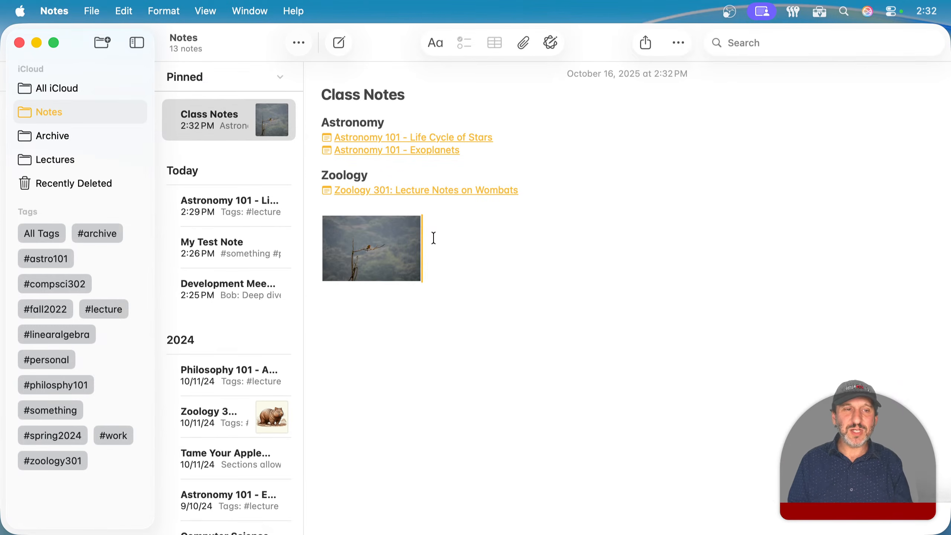
key("BackSpace")
In My Test Note, start a new line after "Whatever", add a sketch from the iPhone, and view the inserted sketch.
left_click(238, 255)
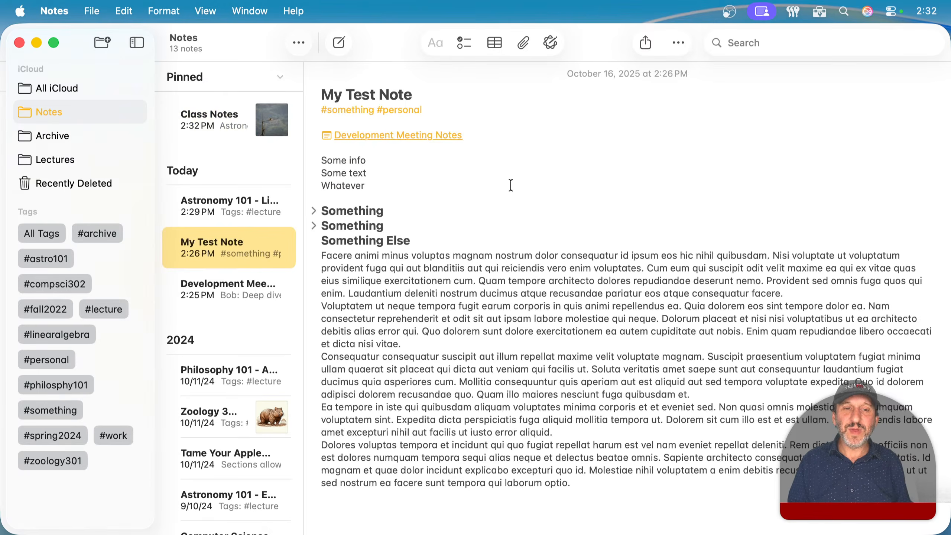
left_click(381, 172)
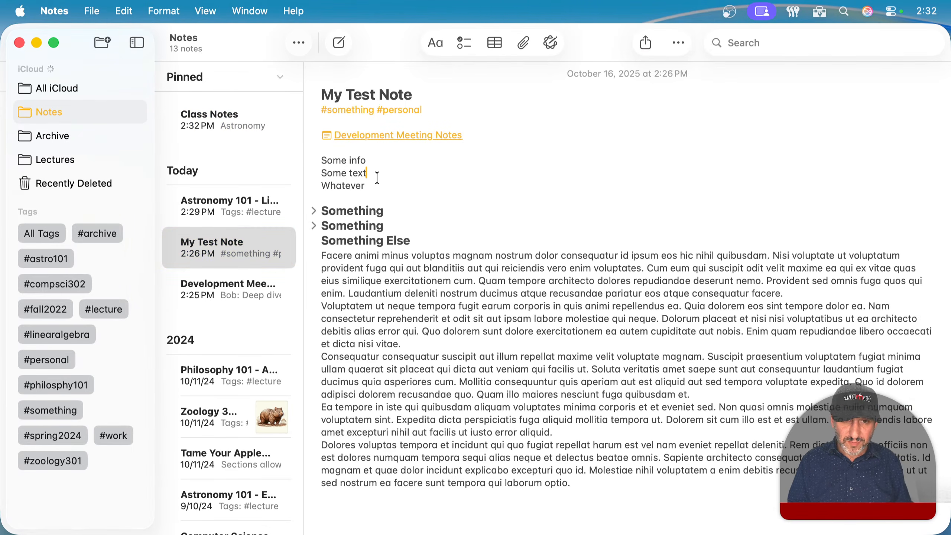
left_click(379, 186)
key("Return")
left_click(522, 44)
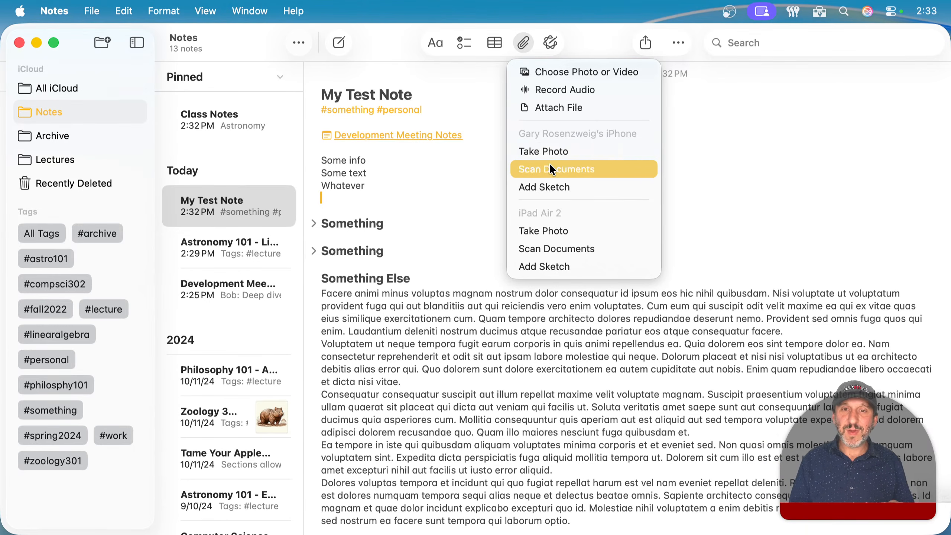
left_click(552, 186)
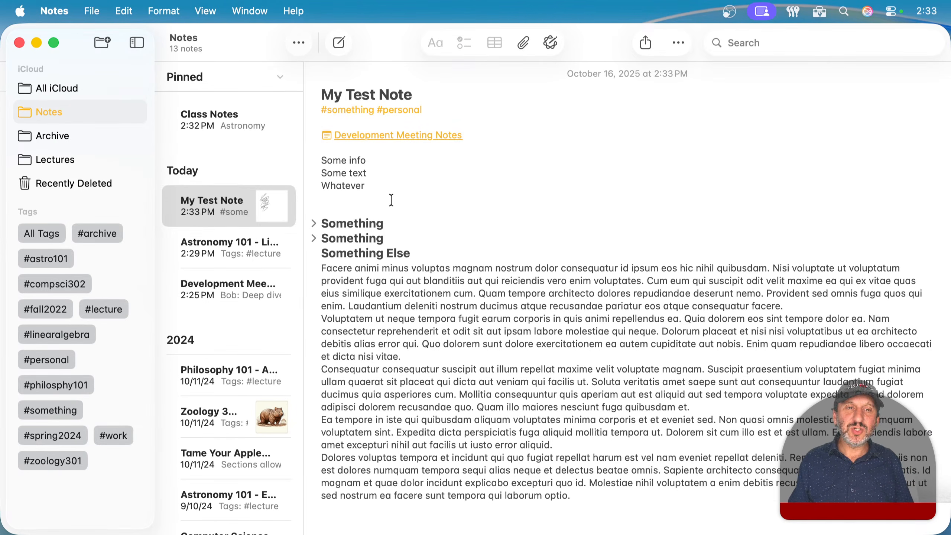
left_click(366, 200)
scroll(366, 201, "down", 5)
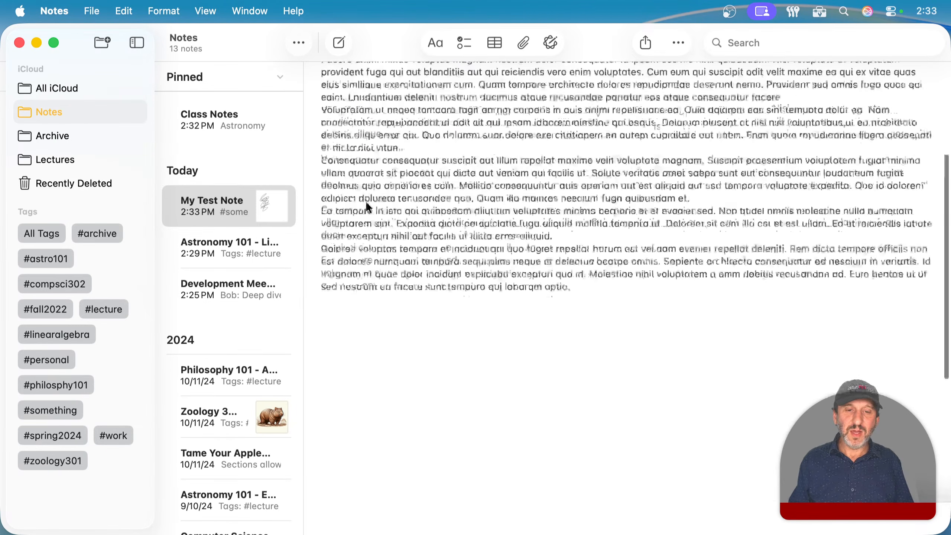
scroll(366, 201, "down", 10)
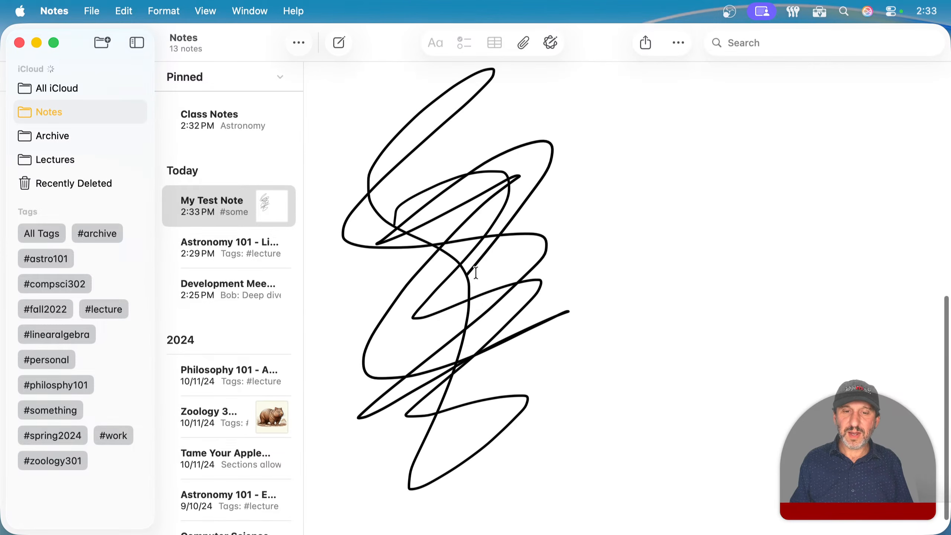
scroll(476, 272, "up", 5)
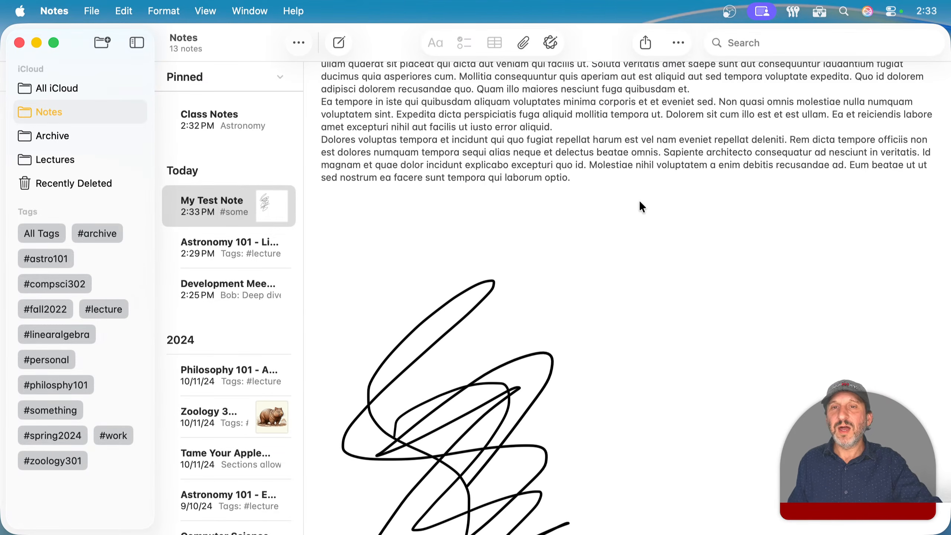
Record an audio clip of about 5 seconds and save it as an attachment in My Test Note.
left_click(523, 43)
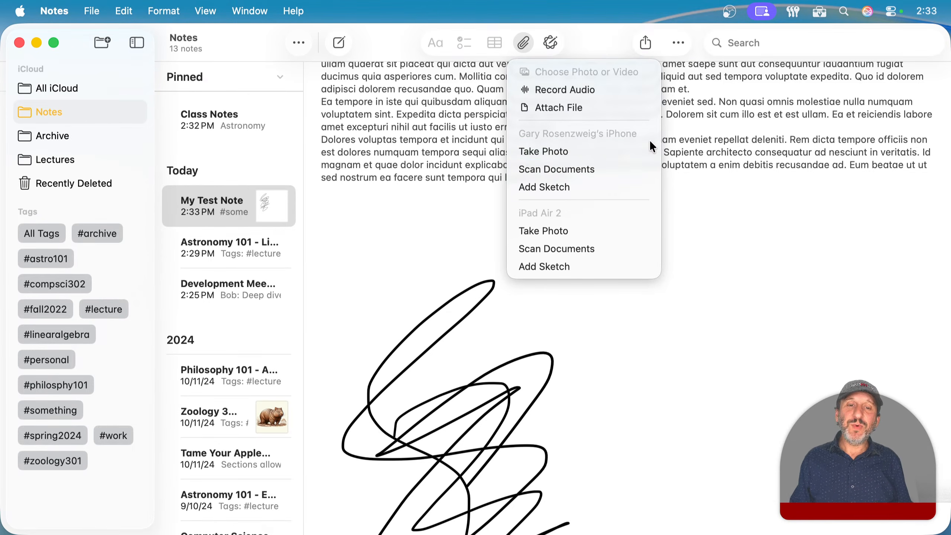
left_click(566, 90)
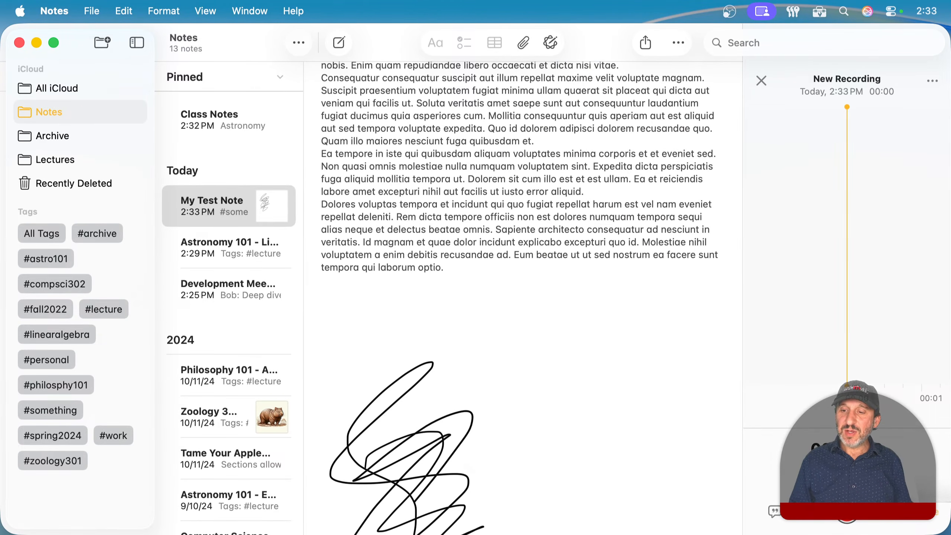
mouse_move(805, 534)
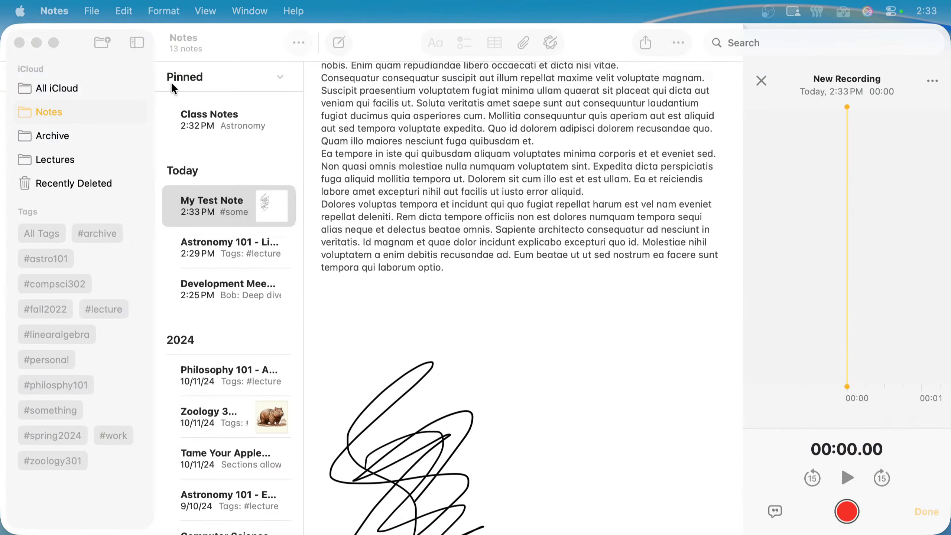
left_click(848, 516)
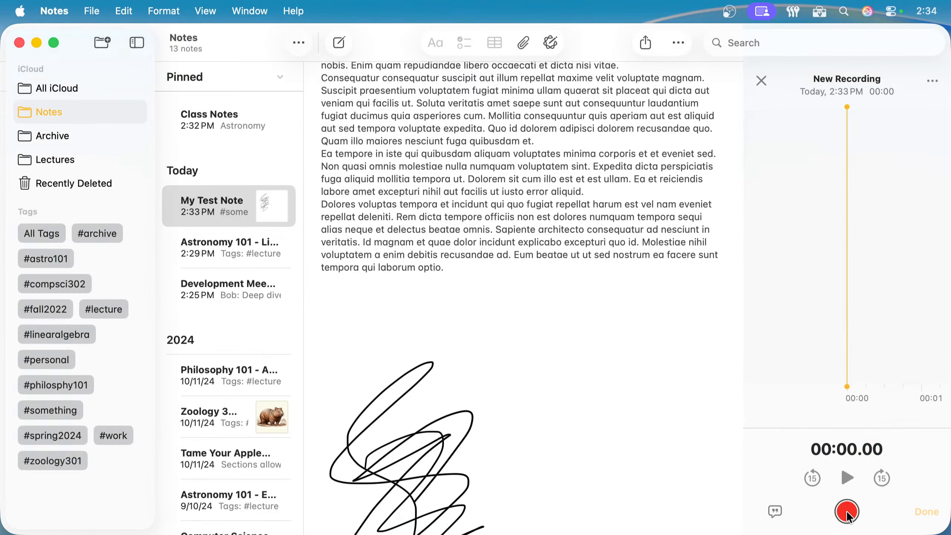
left_click(848, 517)
left_click(848, 516)
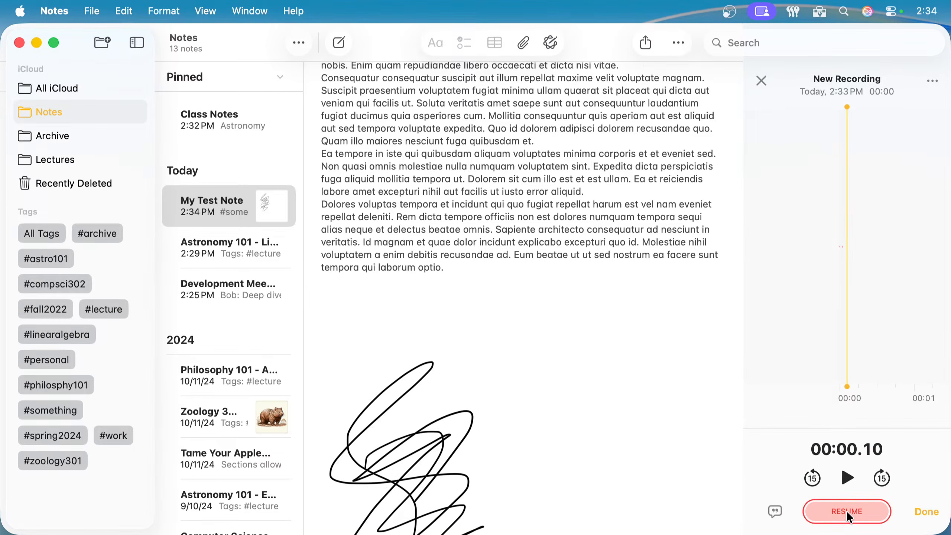
left_click(848, 513)
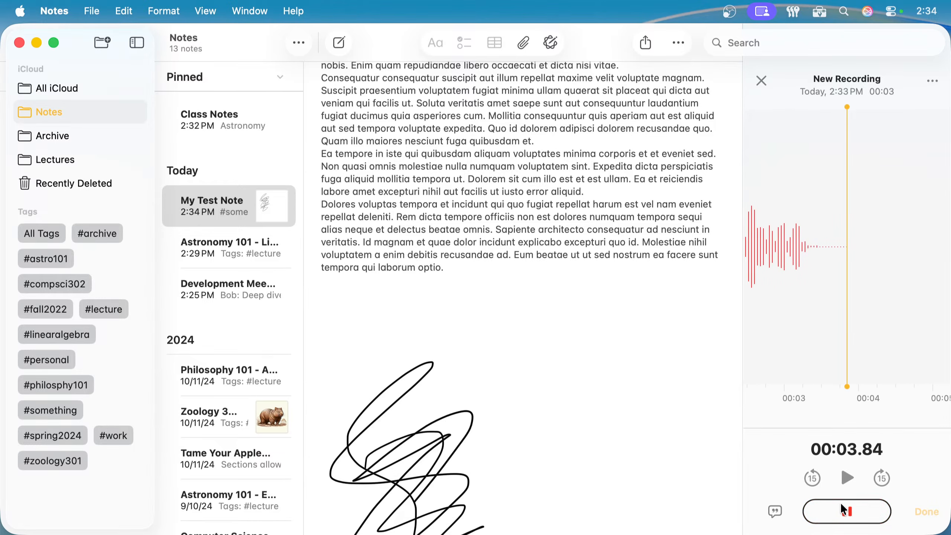
left_click(842, 511)
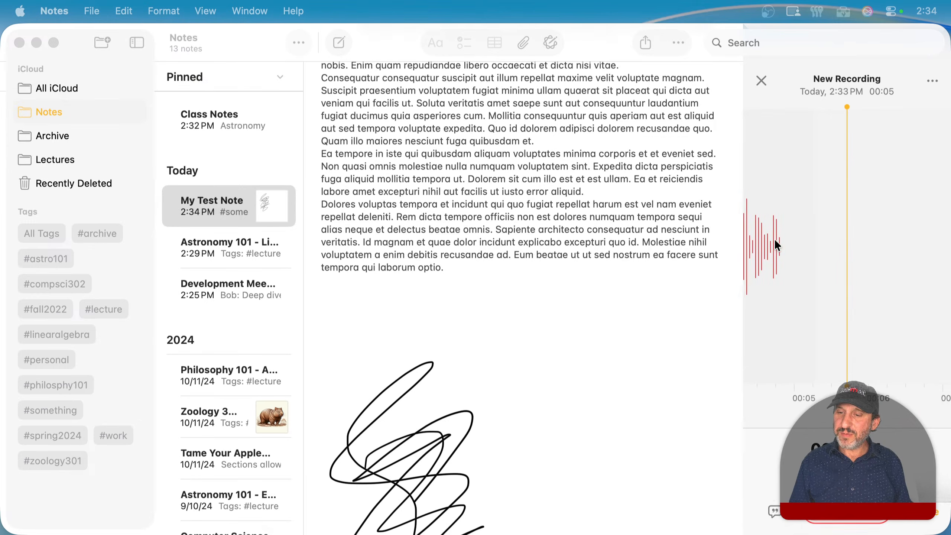
left_click(928, 512)
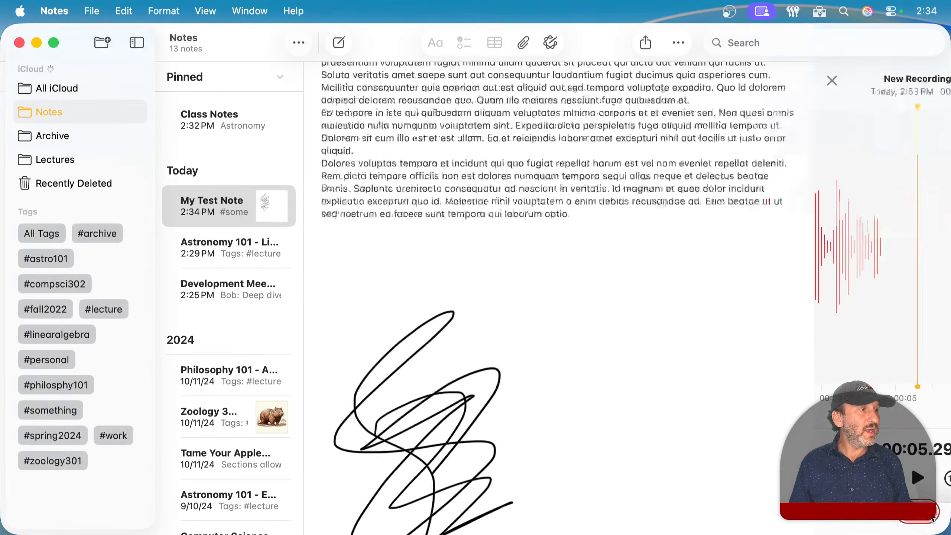
Open the transcript of the audio recording below the sketch and add the transcript to the note.
scroll(599, 294, "down", 8)
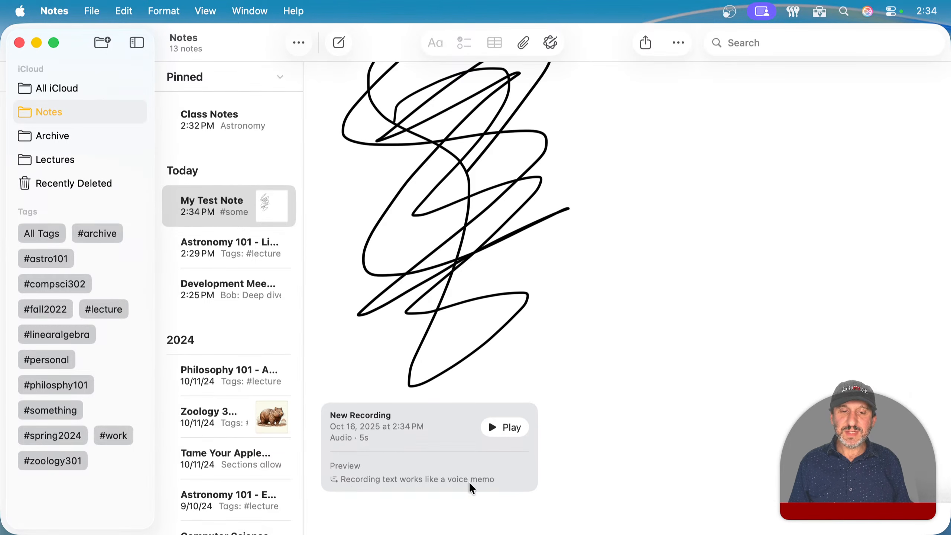
left_click(333, 483)
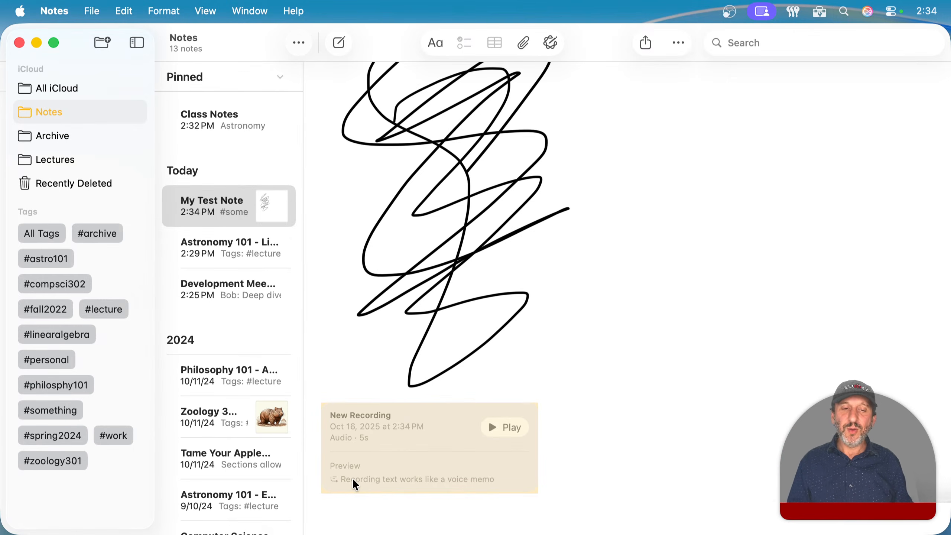
left_click(350, 480)
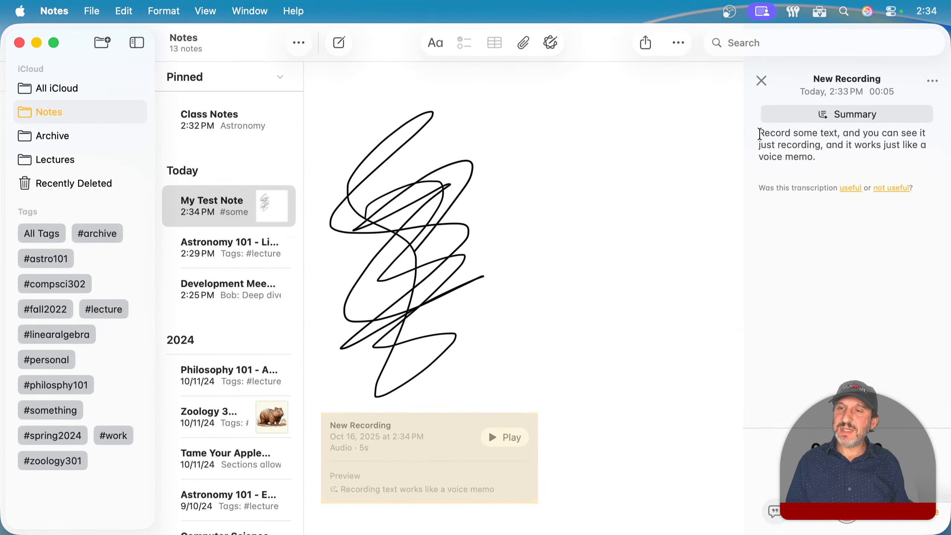
left_click_drag(760, 134, 838, 155)
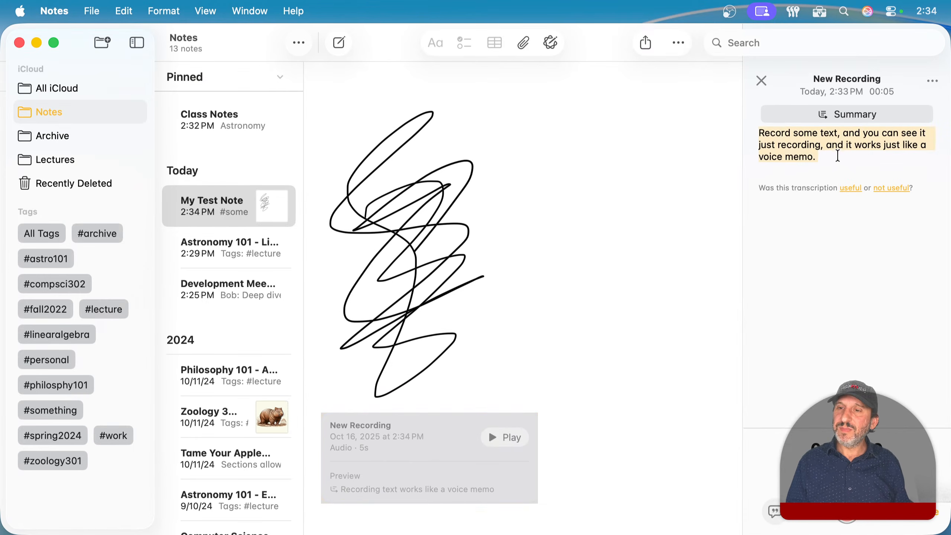
left_click(933, 81)
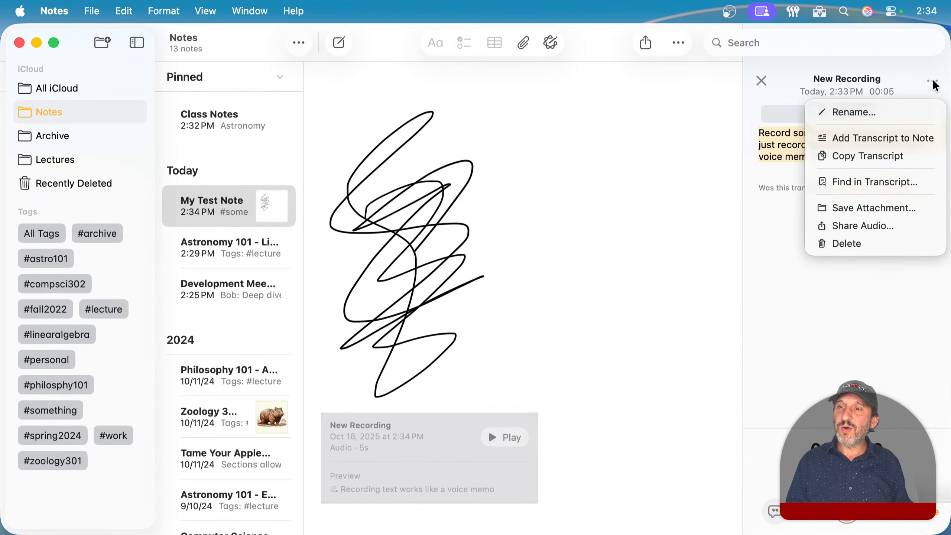
left_click(898, 138)
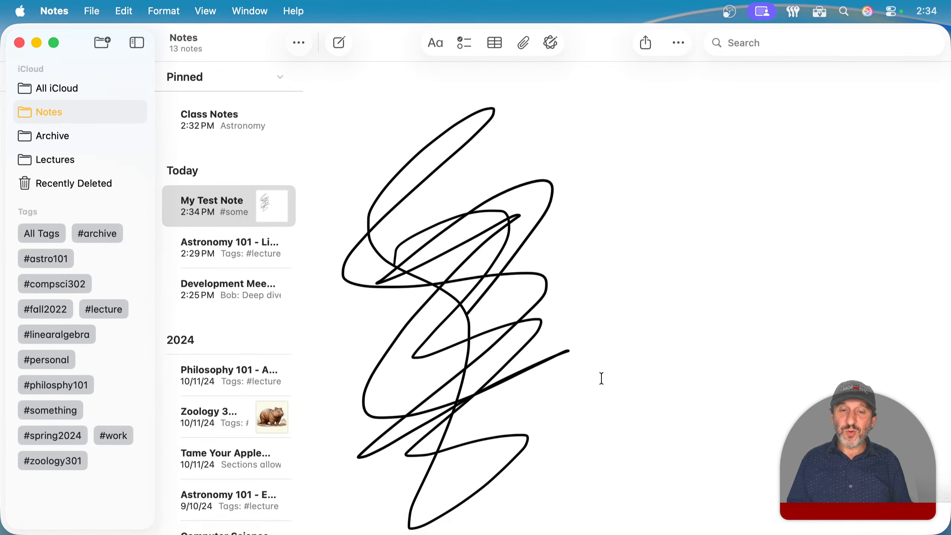
Enter the web address macmost.com as a link on its own line below "Whatever" in My Test Note.
left_click(629, 362)
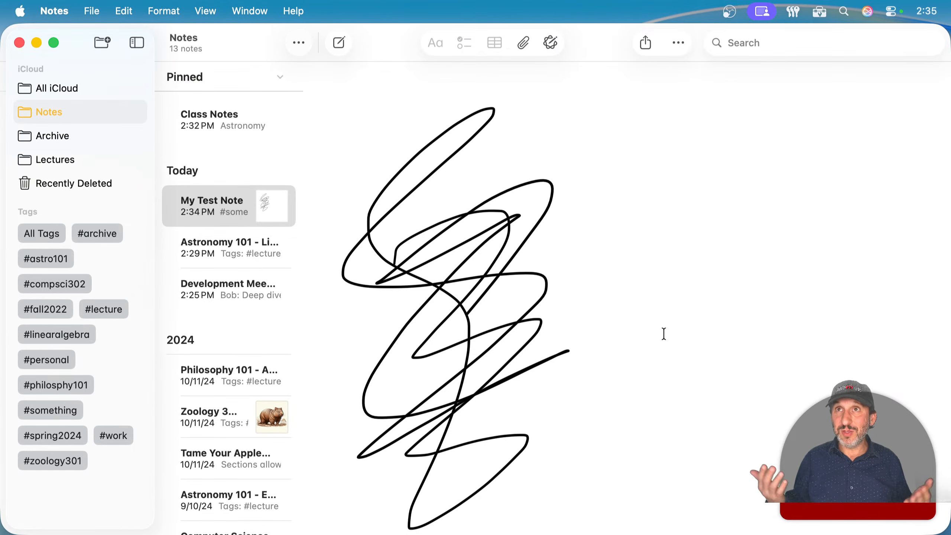
scroll(664, 333, "up", 10)
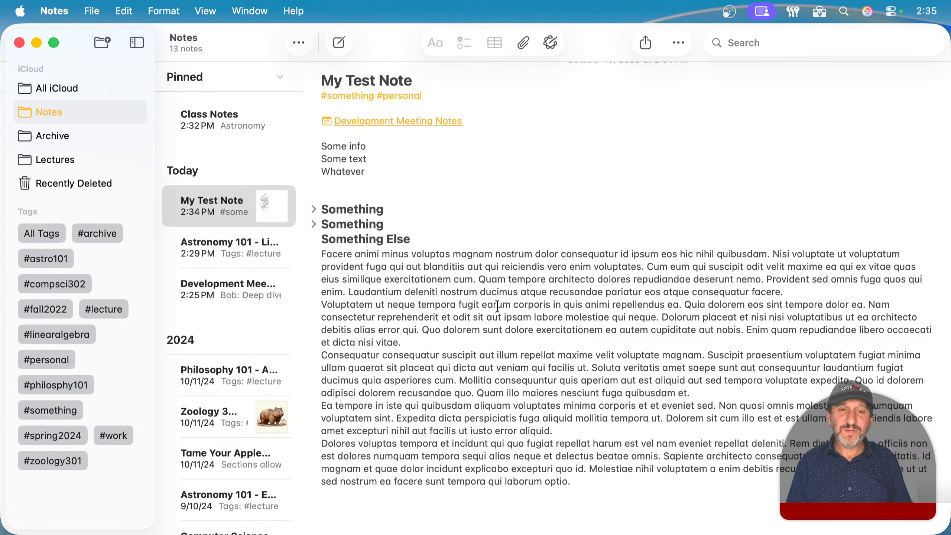
left_click(542, 288)
left_click(359, 179)
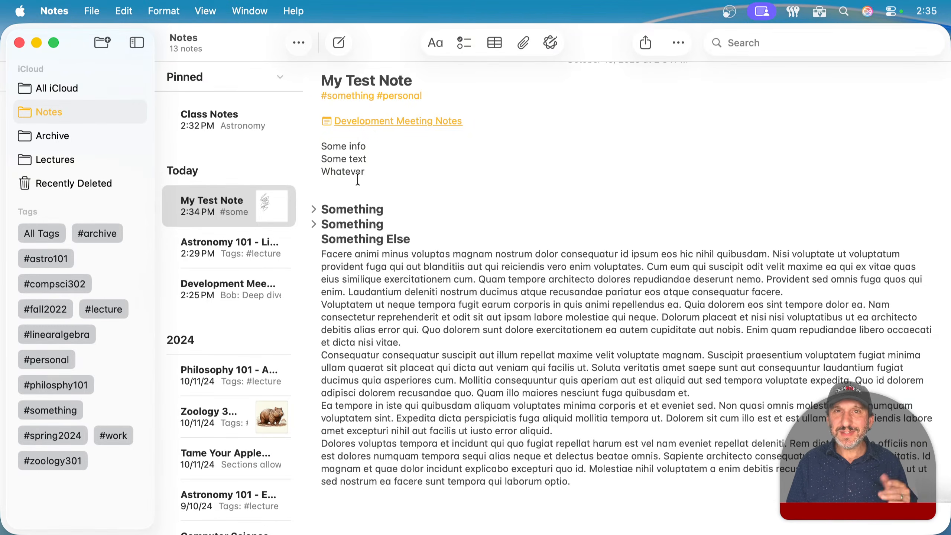
type("macmost.com")
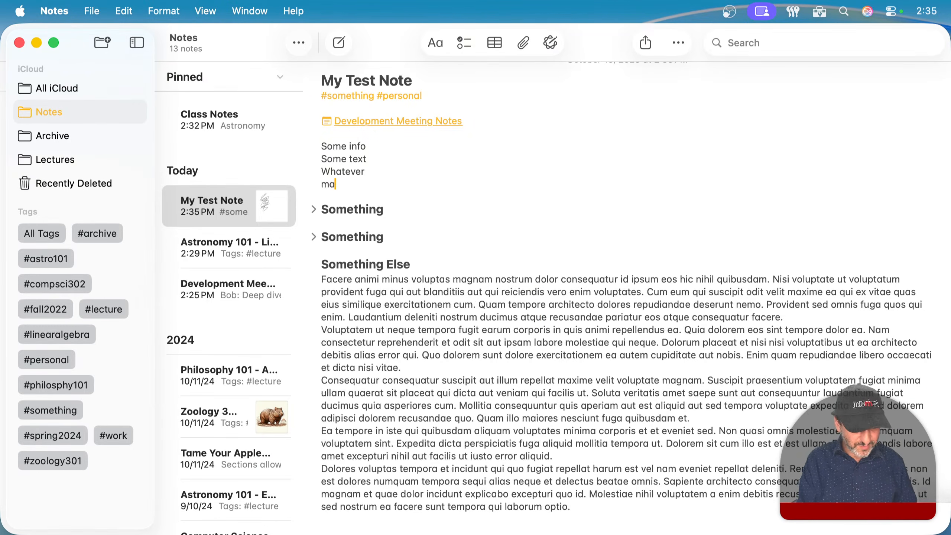
key("Return")
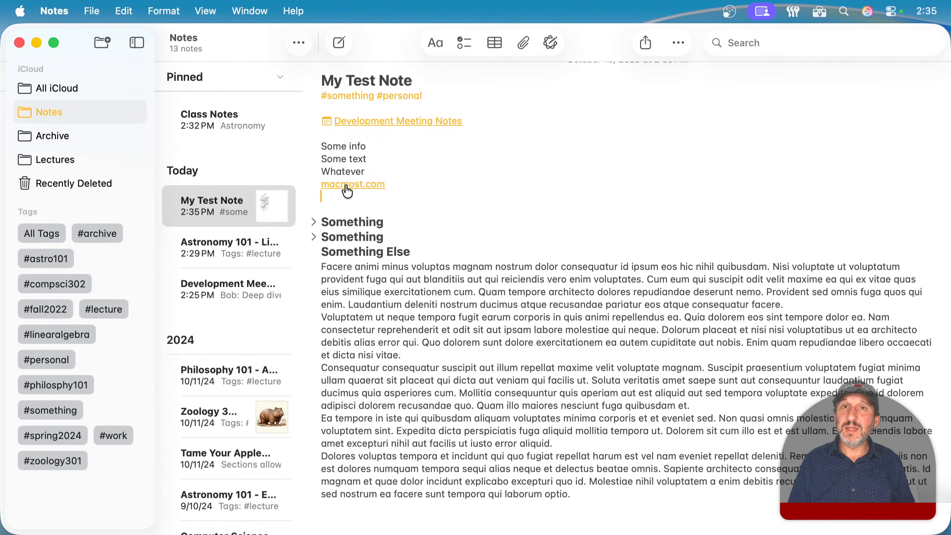
mouse_move(347, 191)
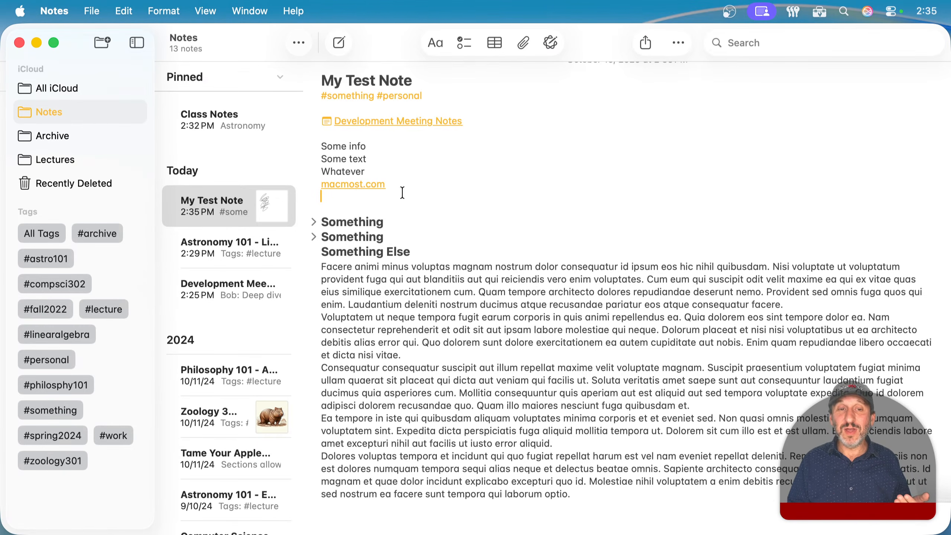
Write "Some description" below the macmost.com link and insert a blank line between "Whatever" and the link.
type("Some descr")
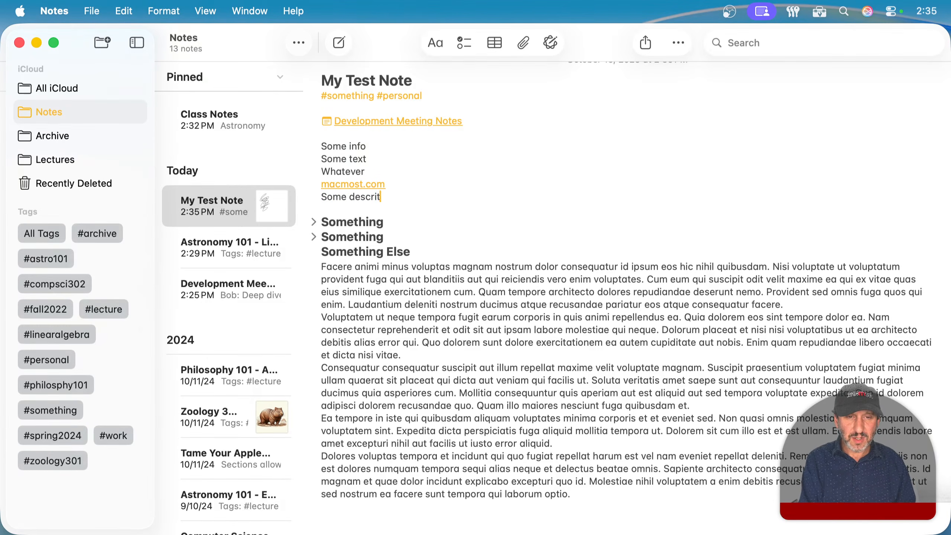
type("iption")
key("Return")
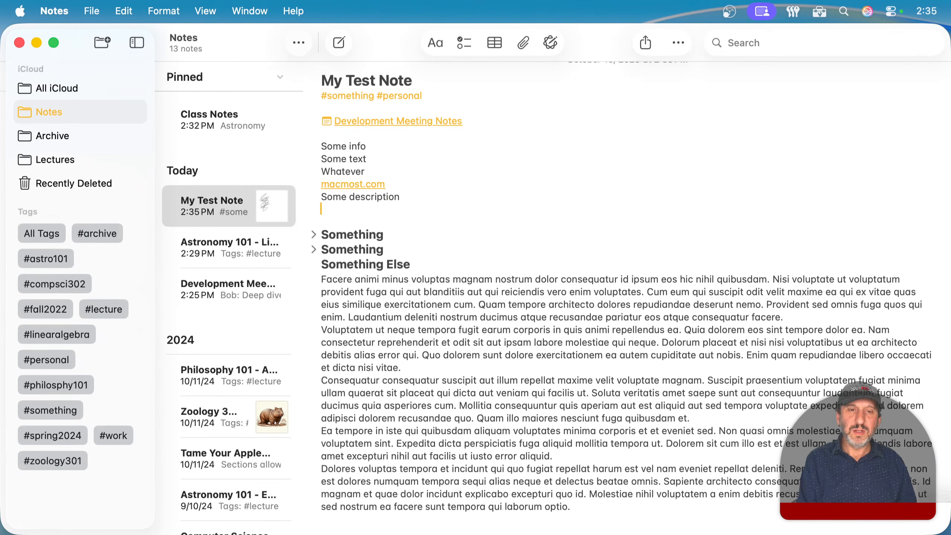
left_click(384, 174)
key("Return")
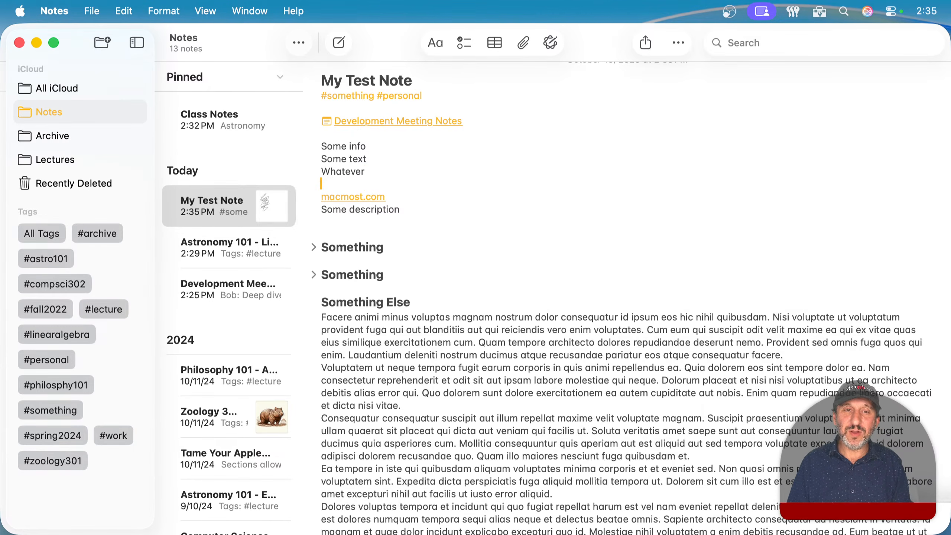
Move "Some description" up onto the macmost.com line, separating it from the link with a hyphen.
left_click(324, 210)
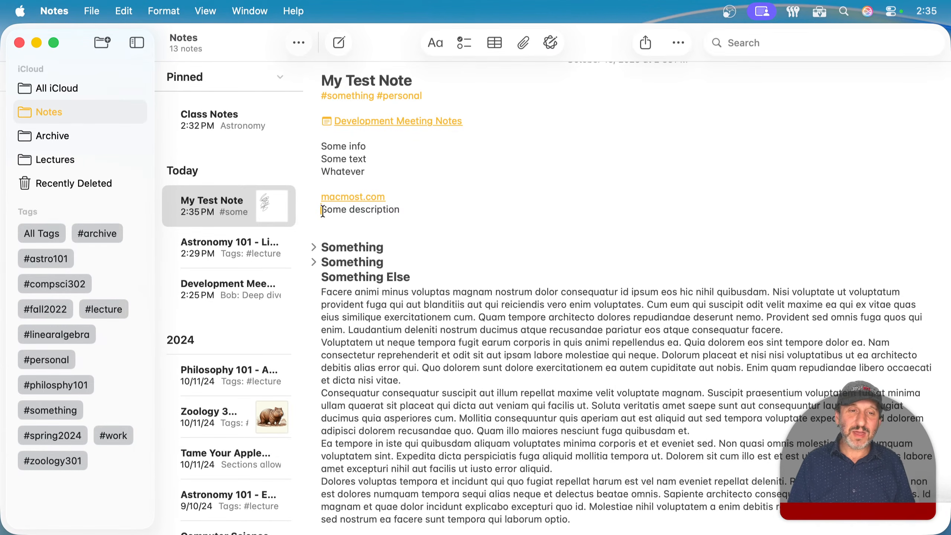
key("BackSpace")
type("0")
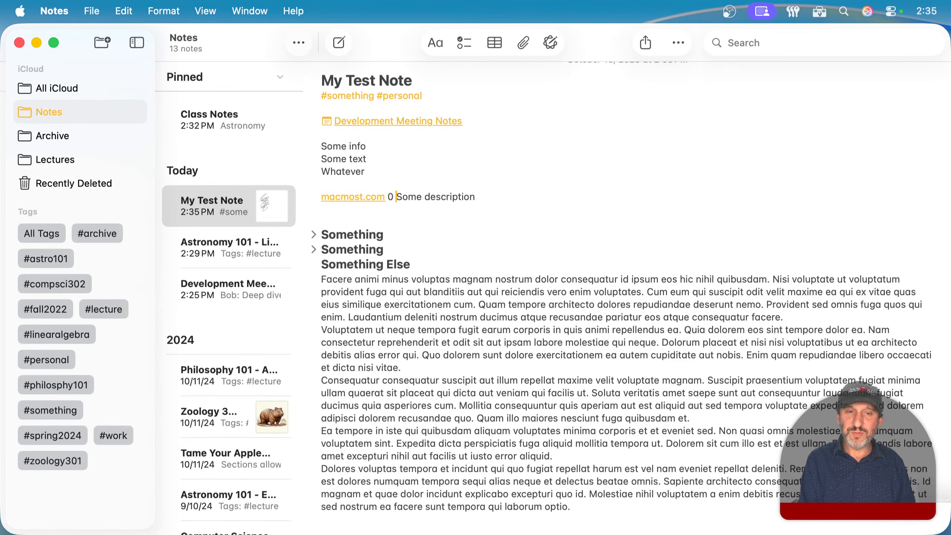
key("BackSpace")
key("BackSpace")
type("-")
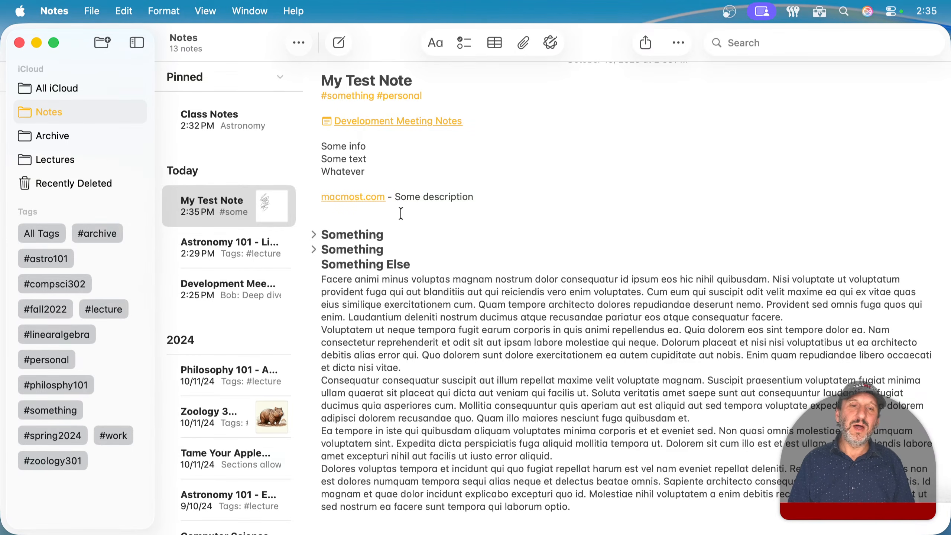
Insert the library photo of the black-and-white bird standing in grass on the line below the macmost.com link.
left_click(403, 206)
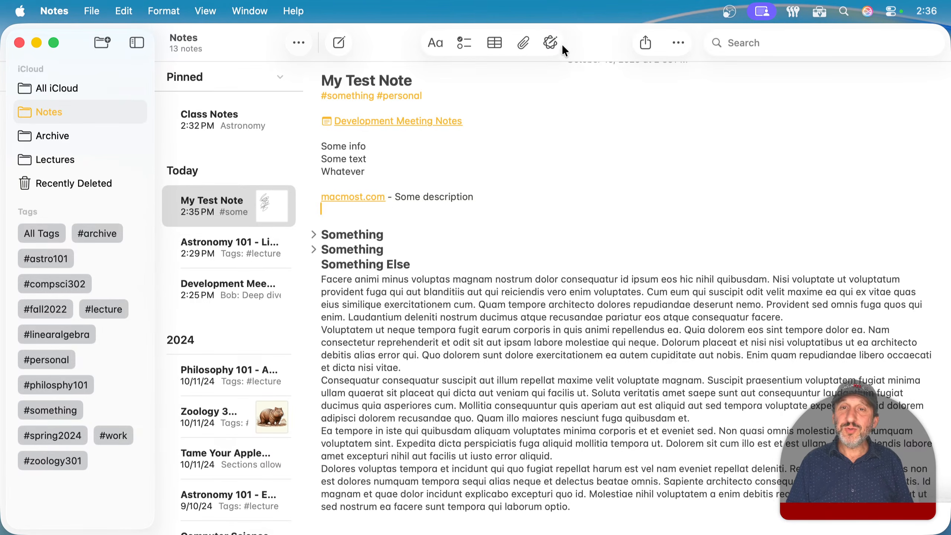
left_click(523, 42)
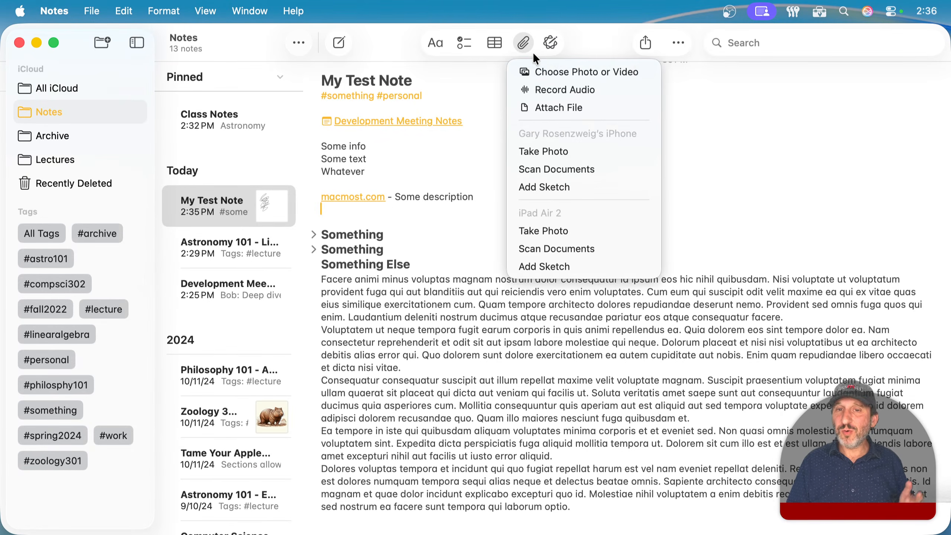
left_click(552, 72)
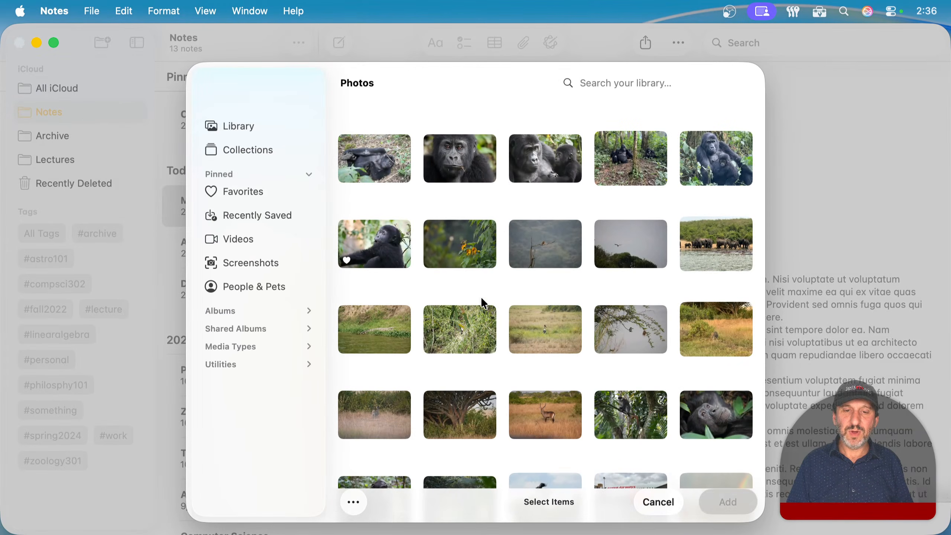
left_click(553, 326)
left_click(730, 500)
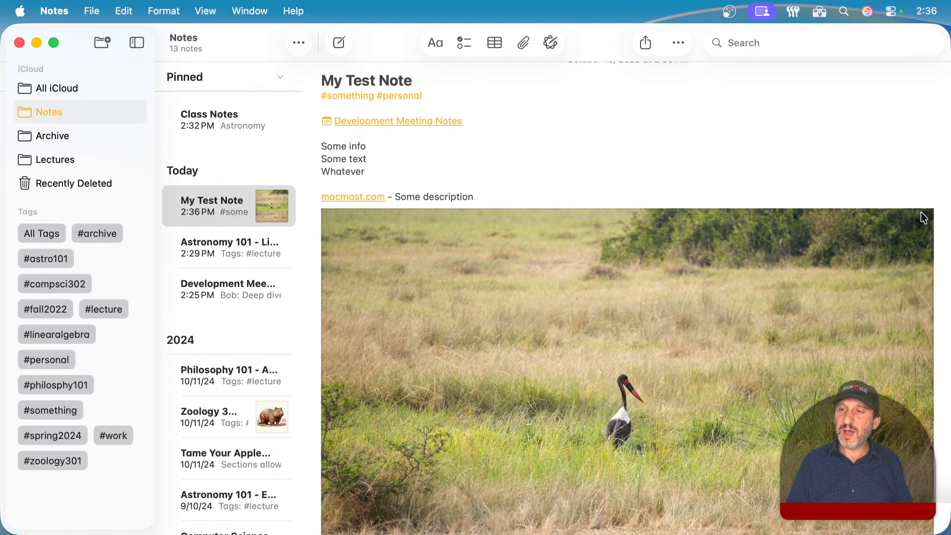
Open the bird photo in Markup and add a red arrow across the bird.
left_click(916, 237)
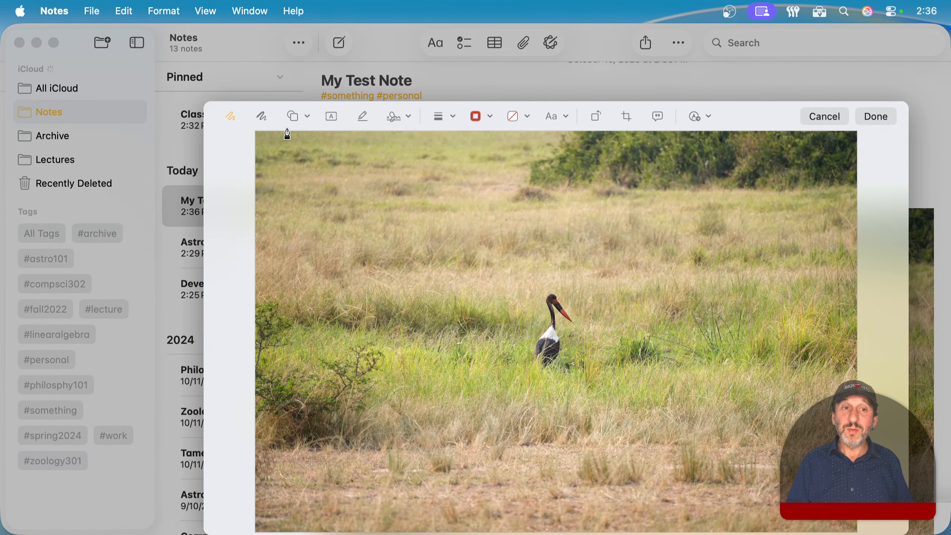
left_click(295, 116)
left_click(308, 148)
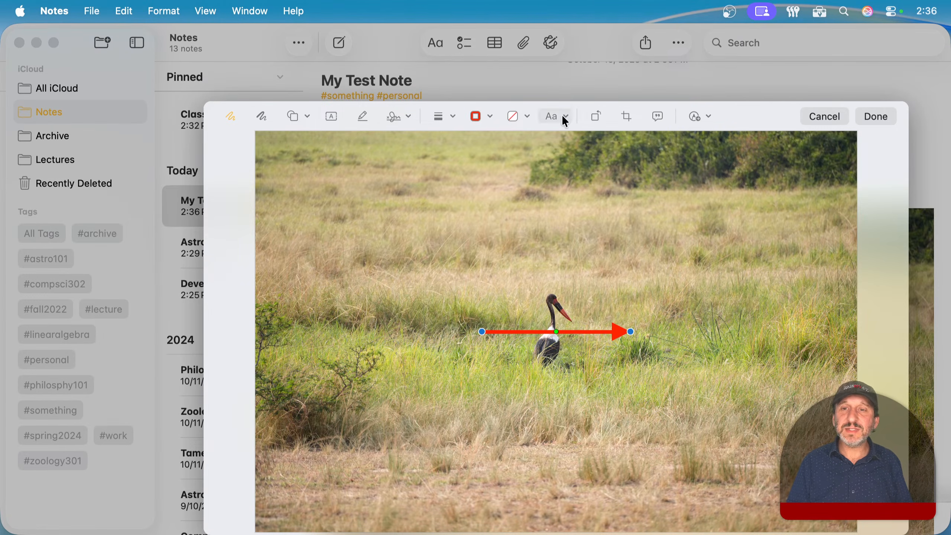
Draw a freehand red loop and a small red oval in the grass above the bird, and save the markup.
left_click(264, 118)
left_click_drag(345, 264, 470, 303)
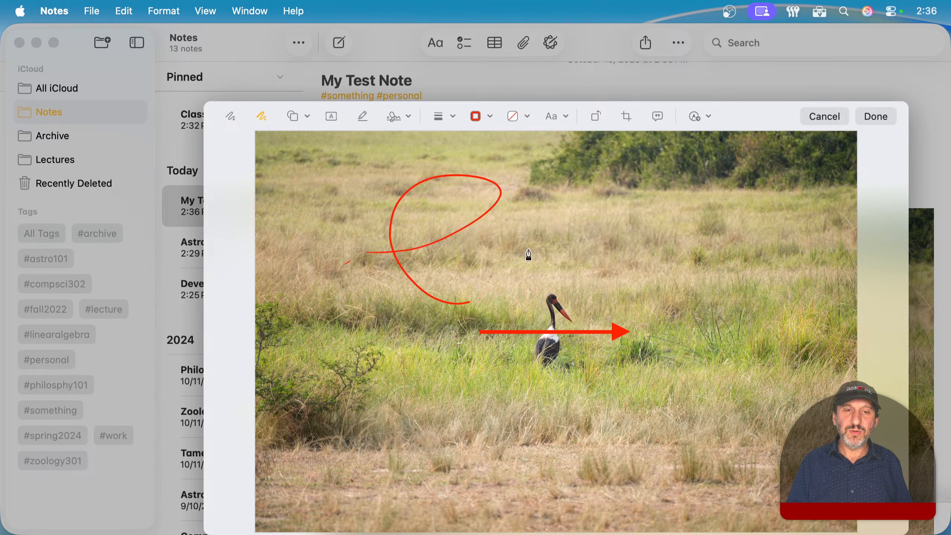
left_click_drag(528, 255, 488, 194)
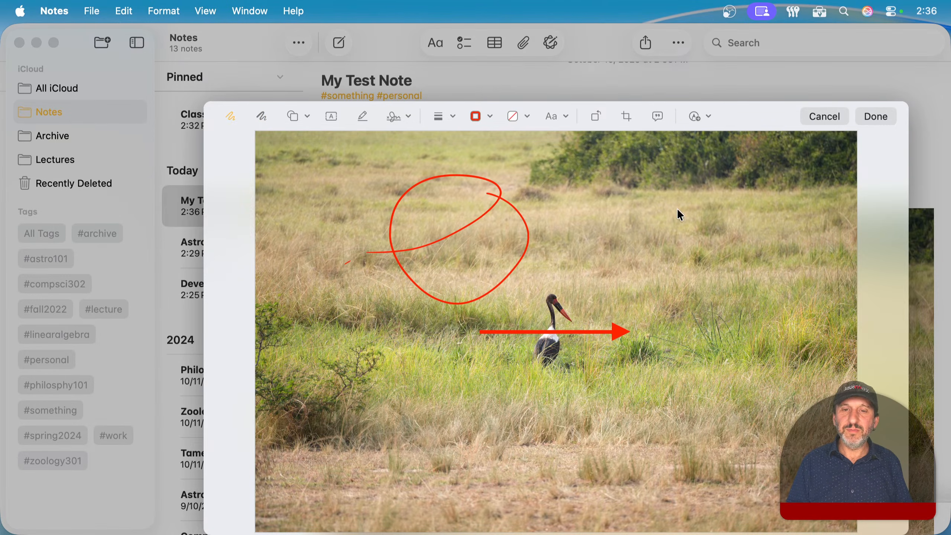
left_click_drag(685, 202, 678, 261)
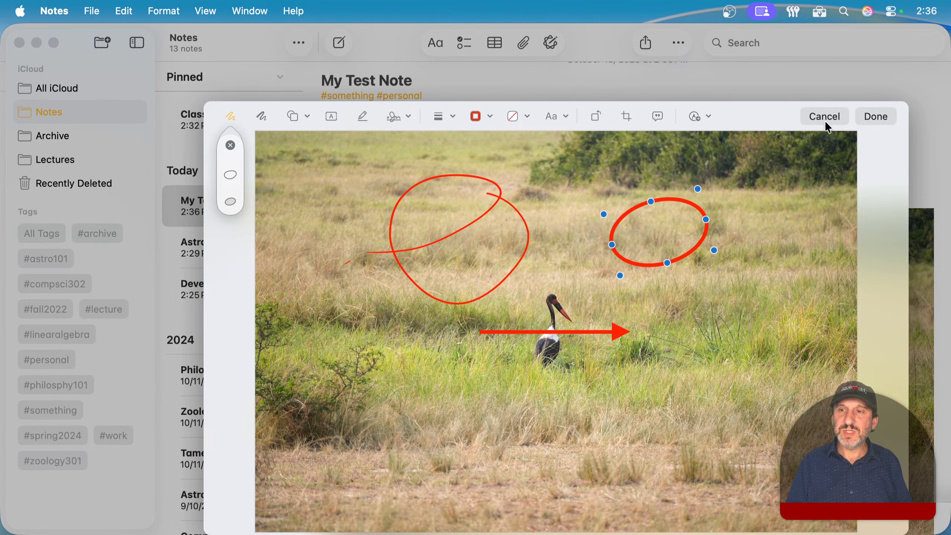
left_click(889, 119)
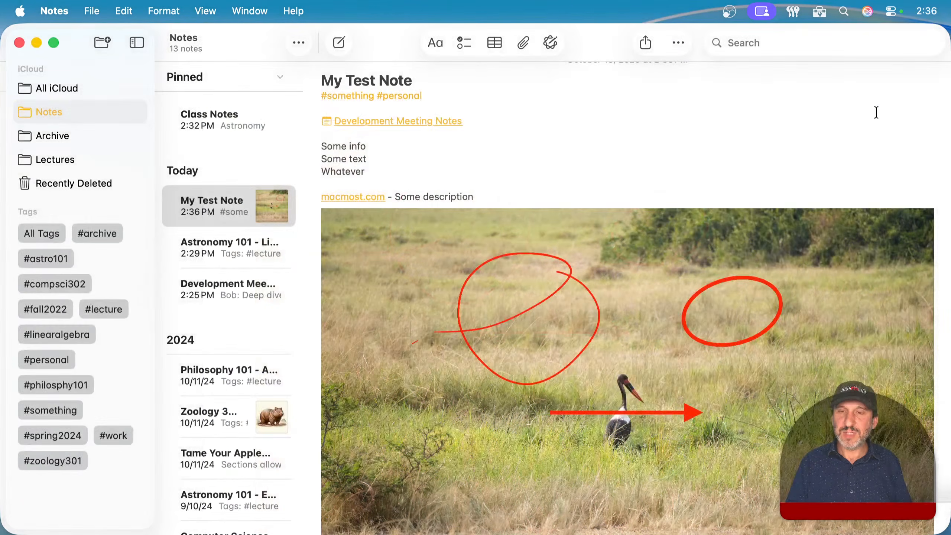
Show the marked-up photo at Small size in the note and open it for a full-size view.
left_click(883, 230)
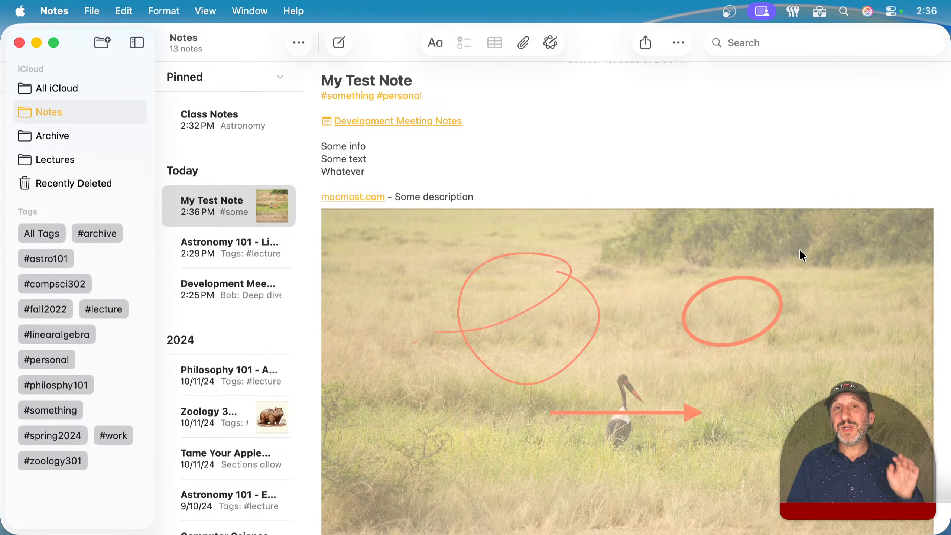
left_click(917, 221)
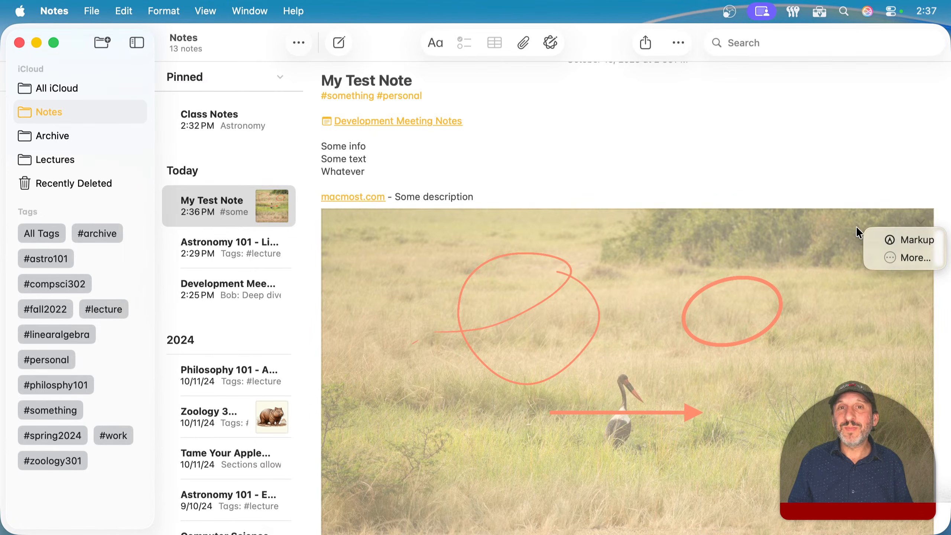
left_click(809, 229)
right_click(586, 270)
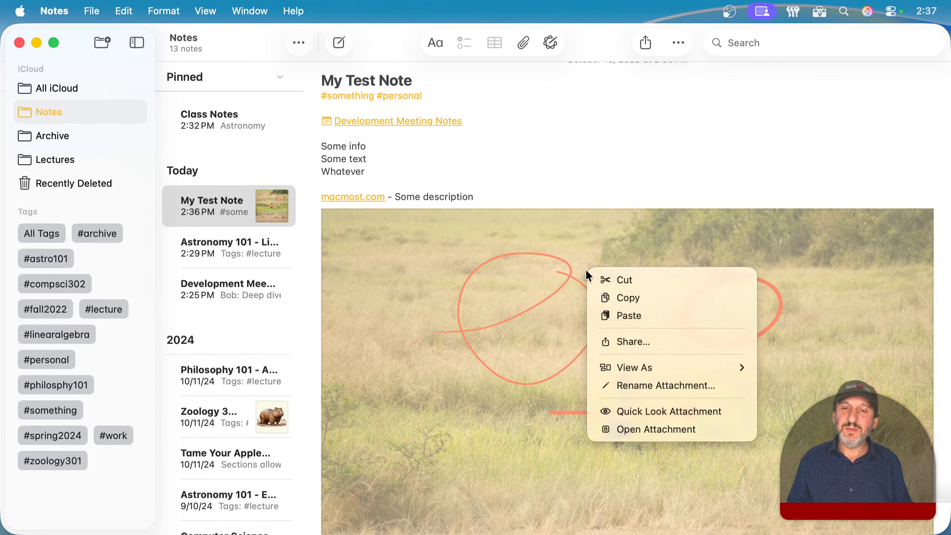
mouse_move(655, 375)
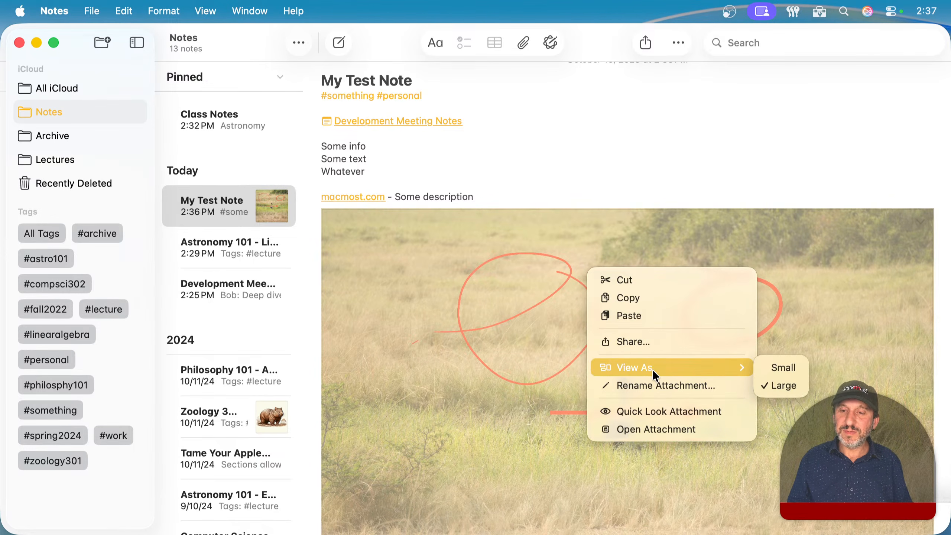
left_click(782, 367)
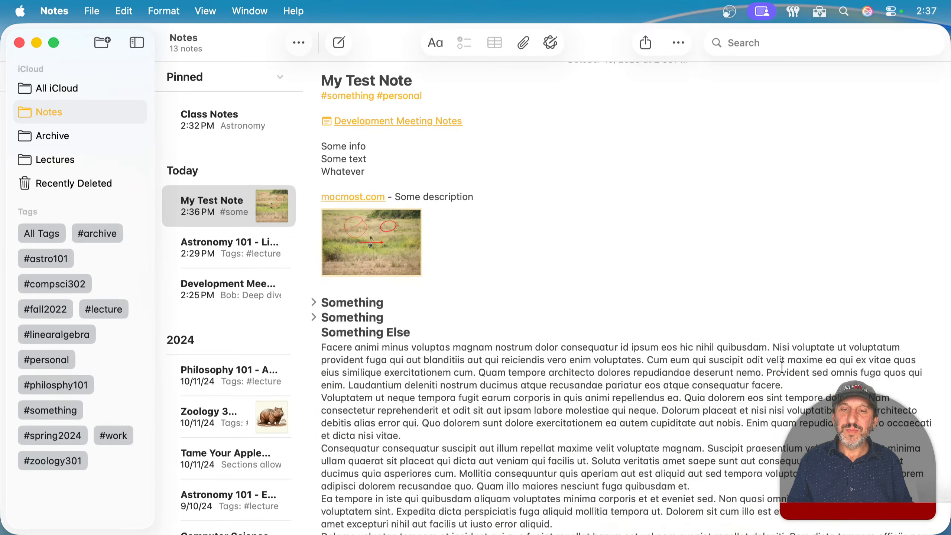
double_click(374, 243)
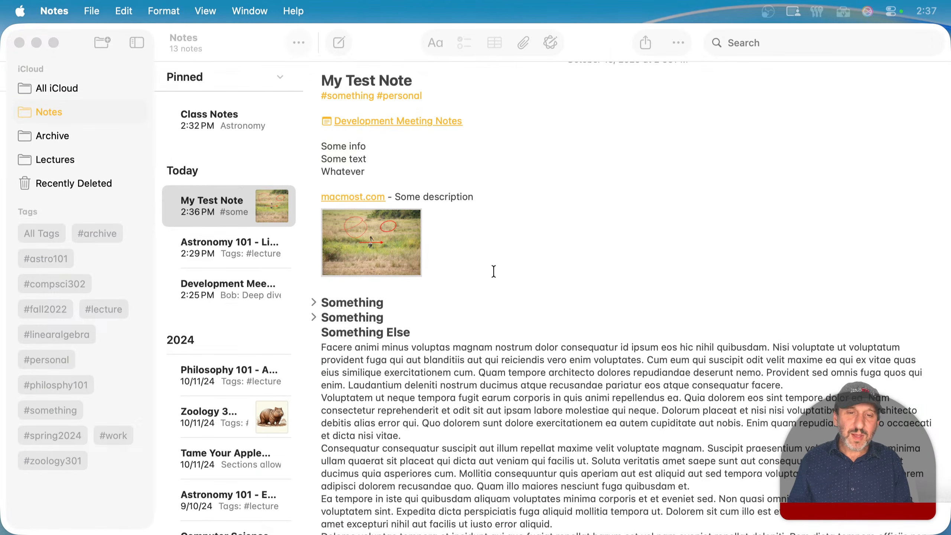
Insert a two-column, two-row table on a new line below the small photo.
left_click(477, 262)
left_click(473, 259)
key("Return")
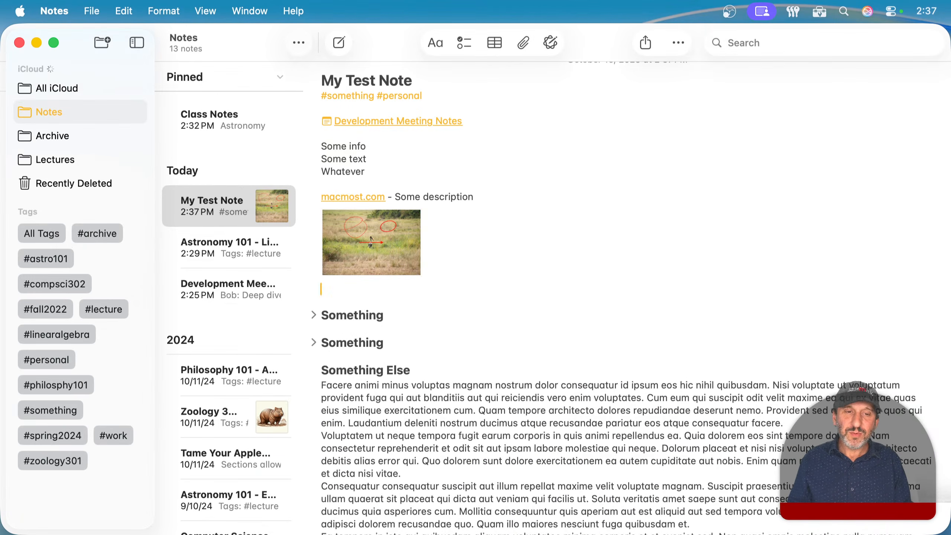
left_click(491, 44)
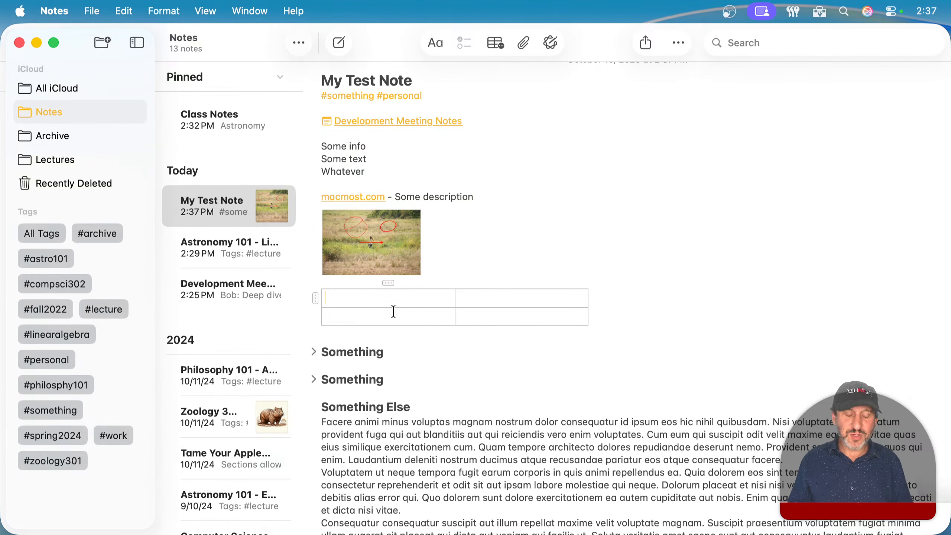
Fill the table's cells row by row with 1, 2, 3 and 4.
type("1")
key("Tab")
type("2")
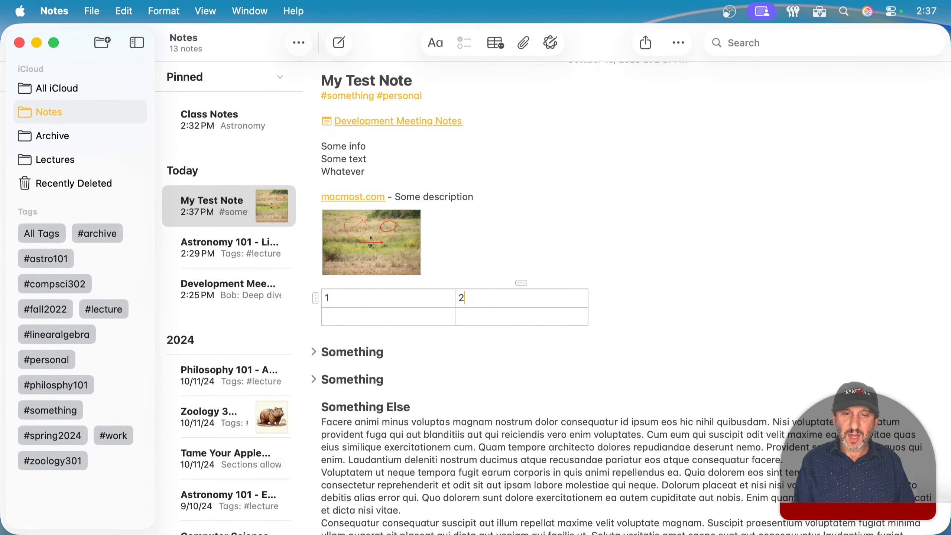
key("Tab")
type("3")
key("Tab")
type("4")
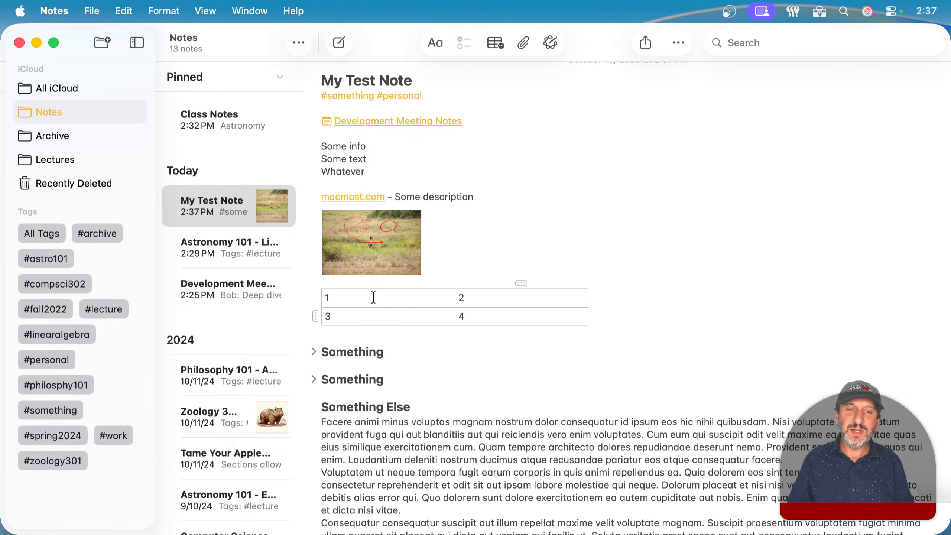
Add a column after the table's second column and a row below its first row.
left_click(528, 291)
left_click(521, 283)
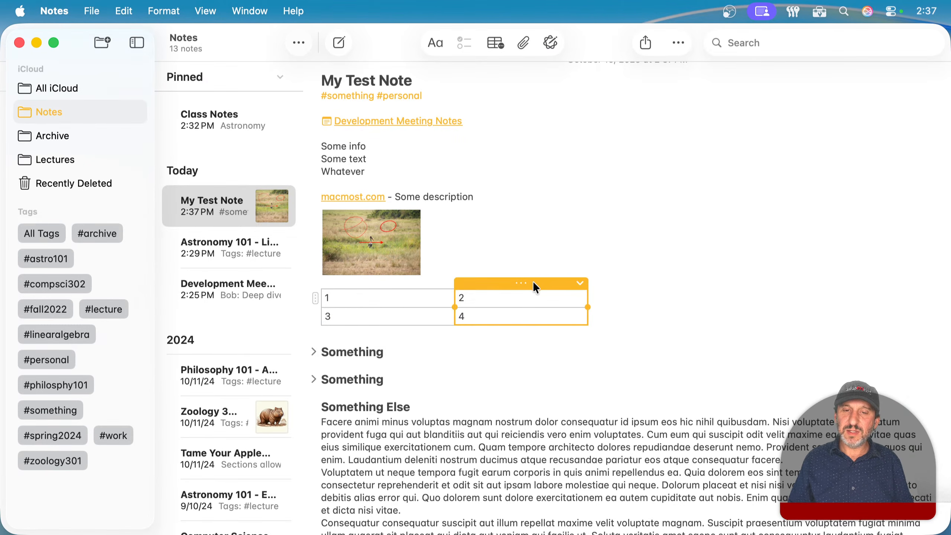
left_click(581, 283)
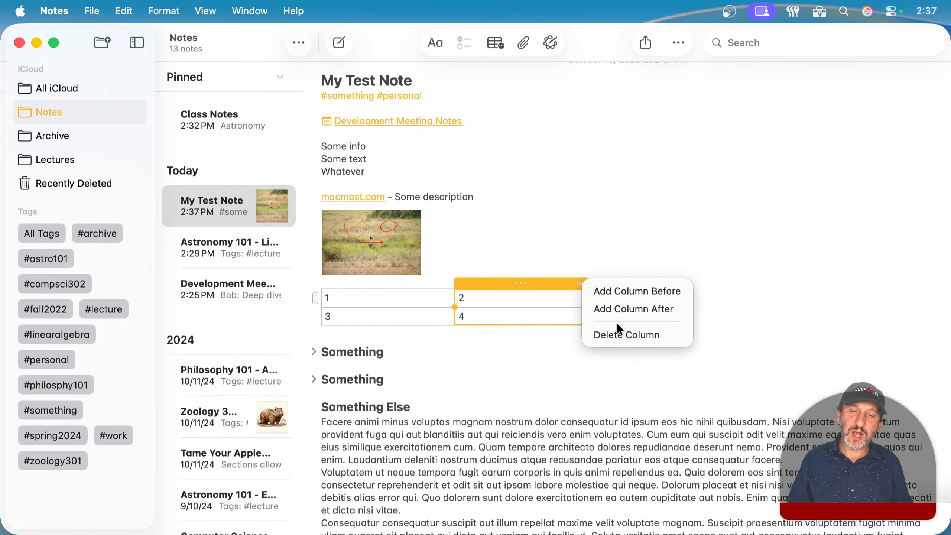
left_click(621, 304)
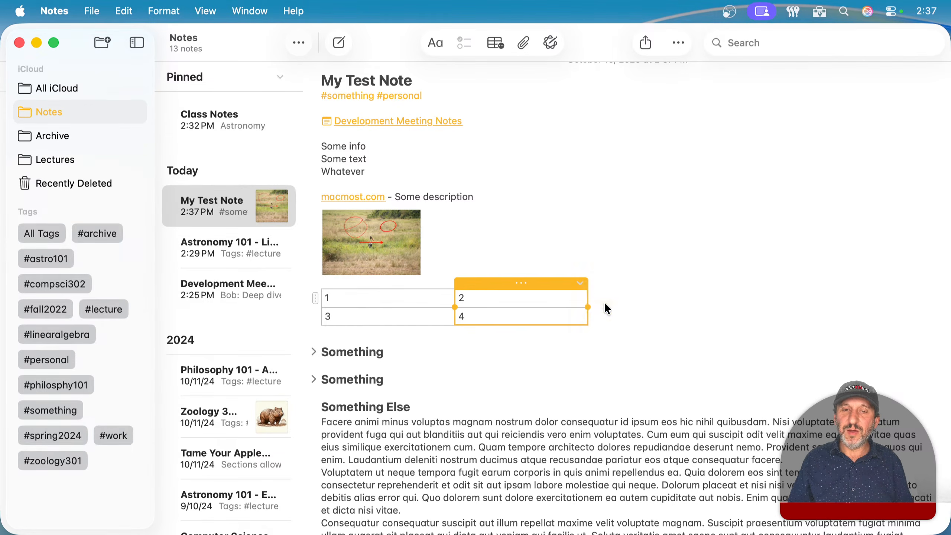
left_click(315, 298)
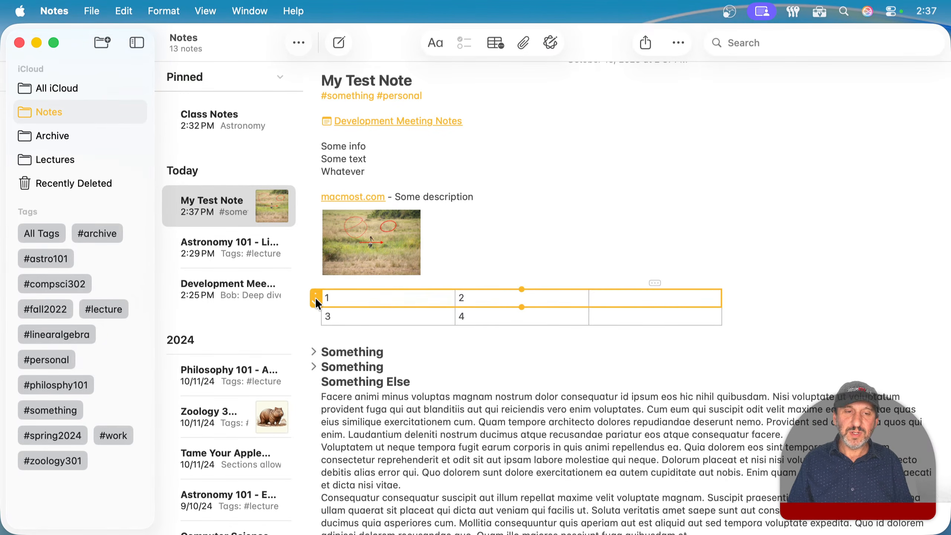
left_click(315, 299)
left_click(360, 325)
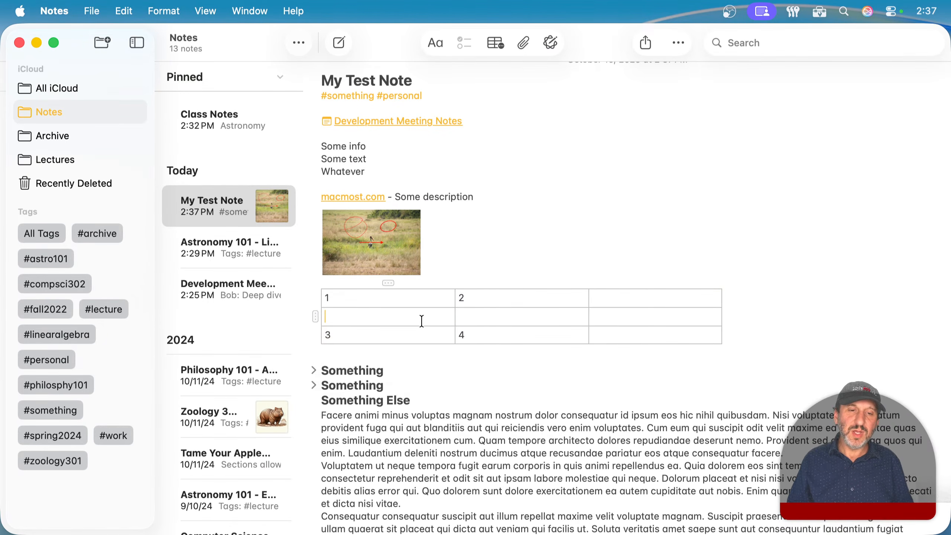
Add another row at the end of the table and enter "hjkhk" in its first cell.
left_click(652, 339)
key("Return")
key("Return")
key("Return")
key("Return")
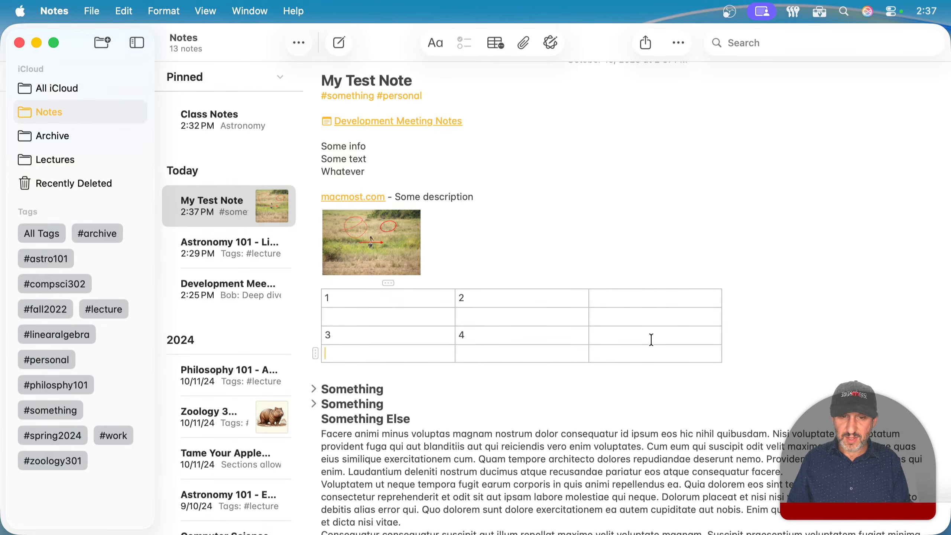
left_click(633, 334)
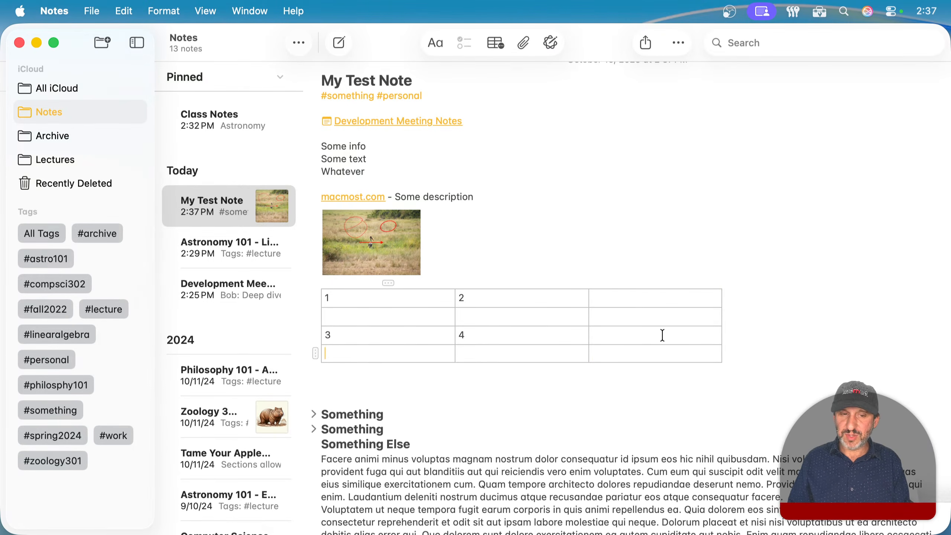
key("Tab")
type("hjkhk")
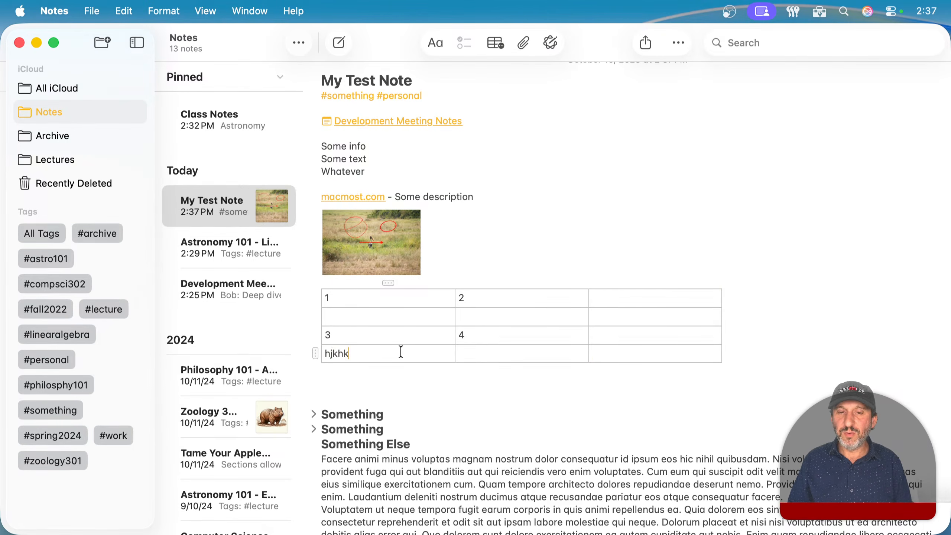
left_click(477, 359)
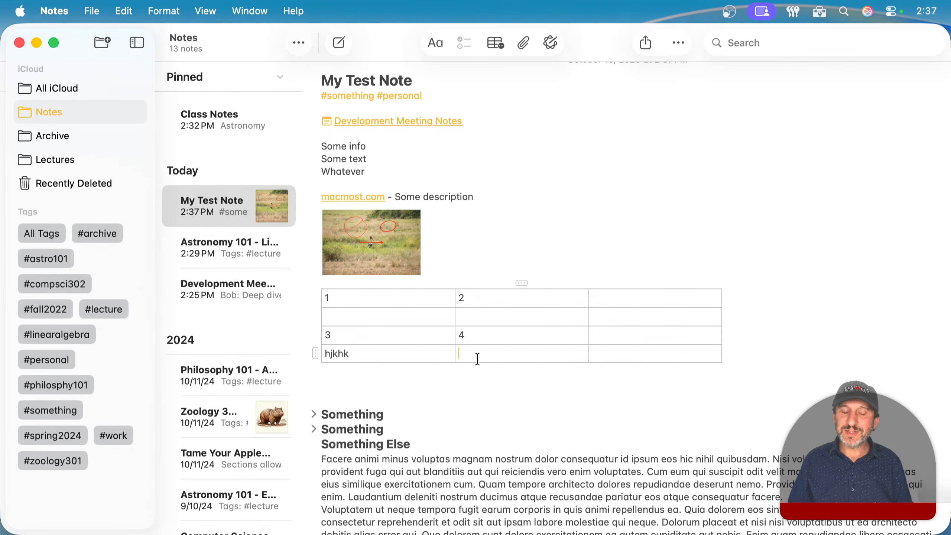
left_click(365, 319)
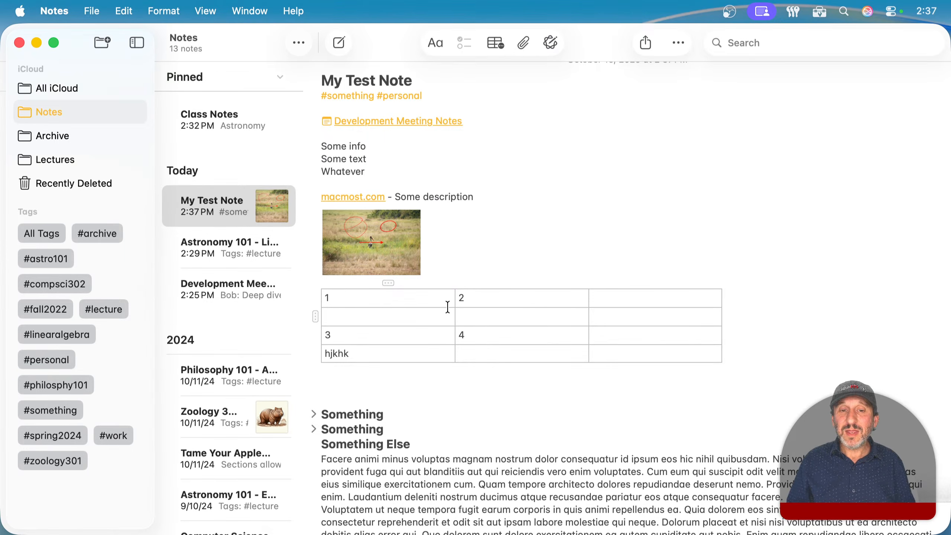
Set the table's first-row cells to the column headings Date, Something and Notes.
double_click(342, 295)
type("Date")
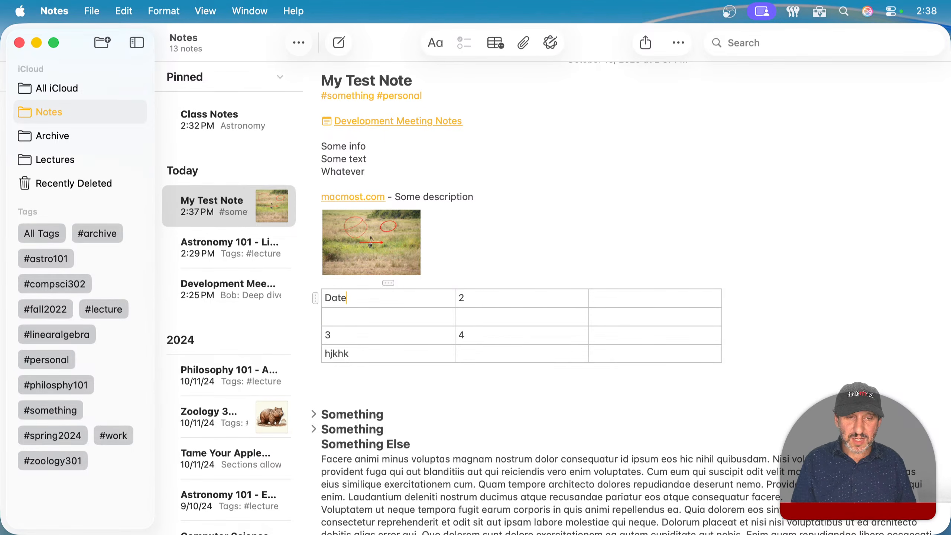
left_click(486, 300)
key("super+a")
type("S")
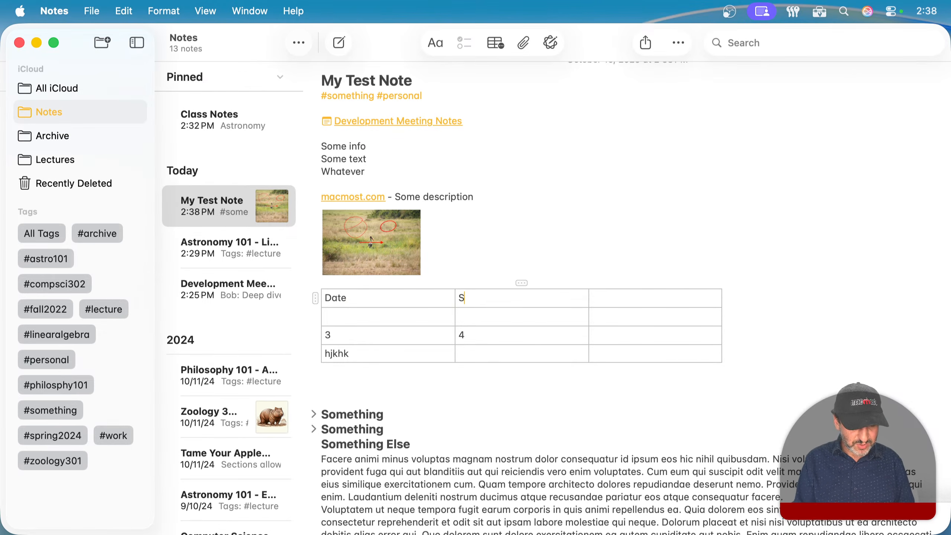
type("omething")
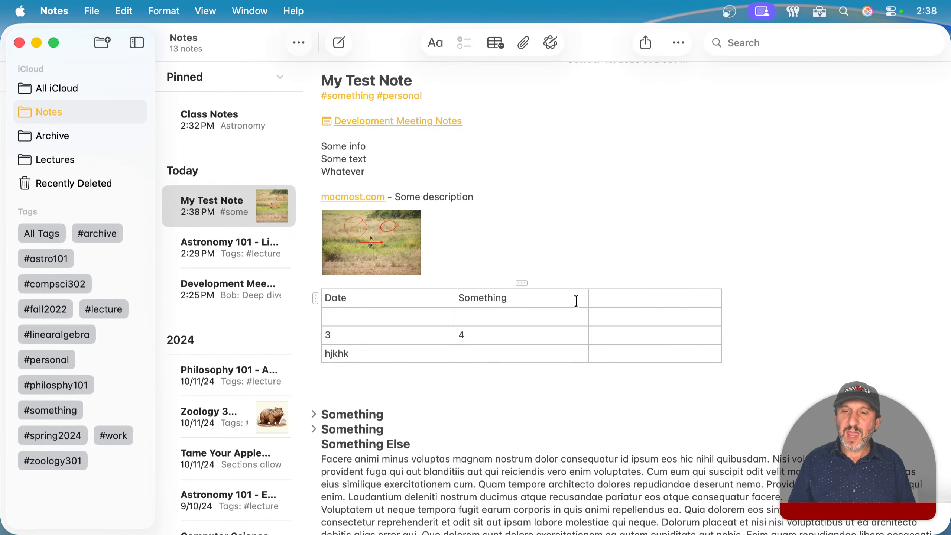
left_click(613, 299)
type("Notes")
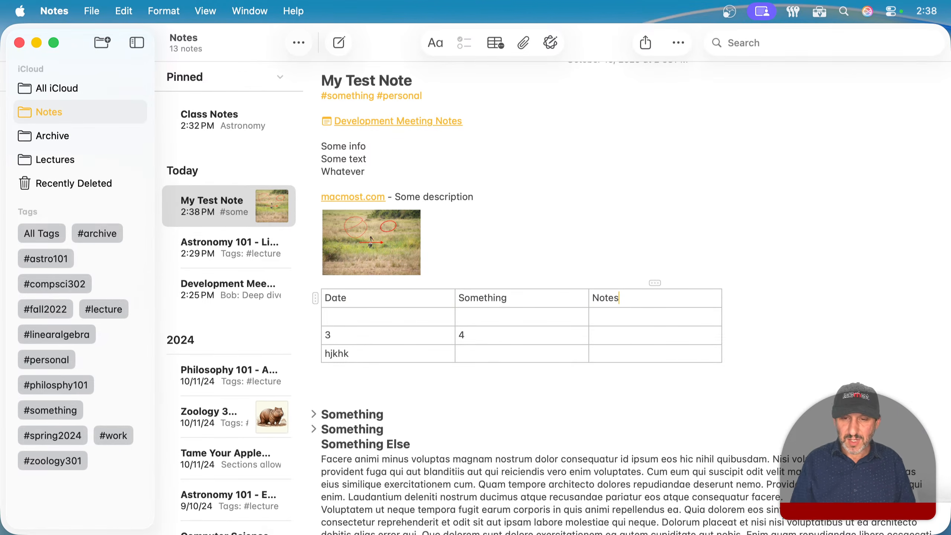
left_click(406, 318)
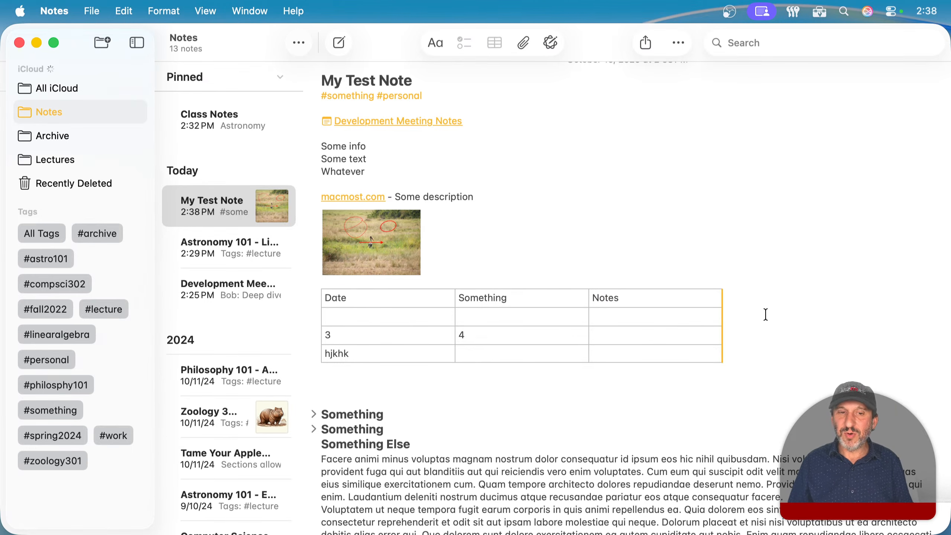
Select the table's entire Notes column, and clear the selection again.
left_click(703, 304)
left_click(654, 282)
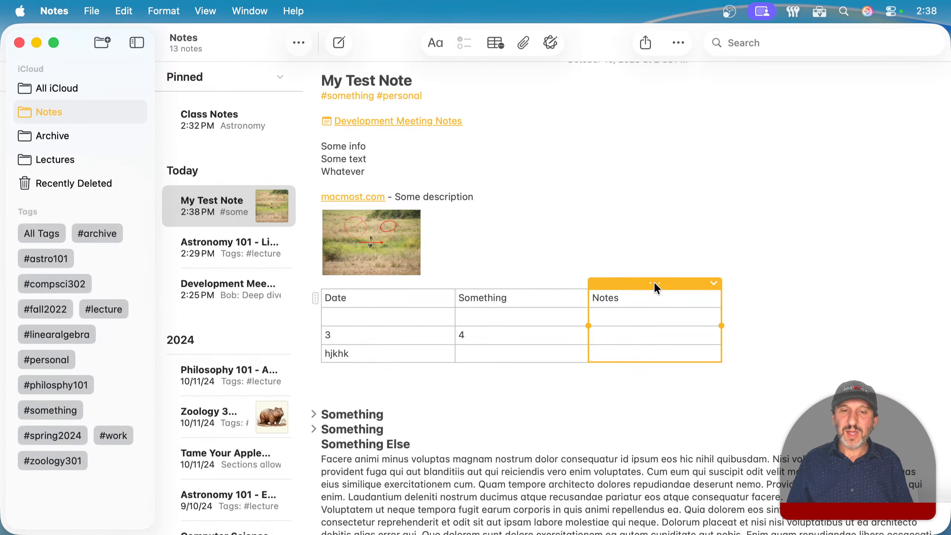
left_click(561, 272)
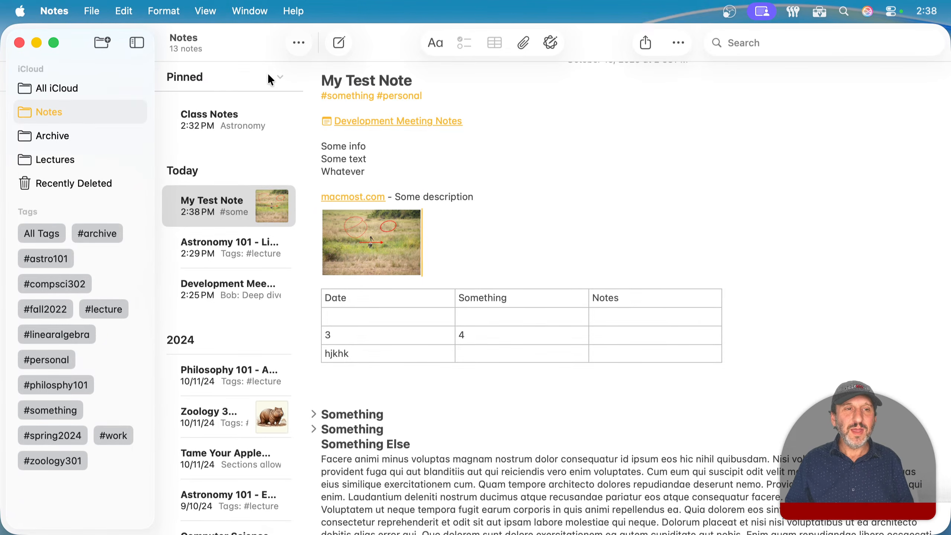
Open the sharing options for My Test Note, compare Collaborate with Send Copy, and dismiss them.
right_click(190, 216)
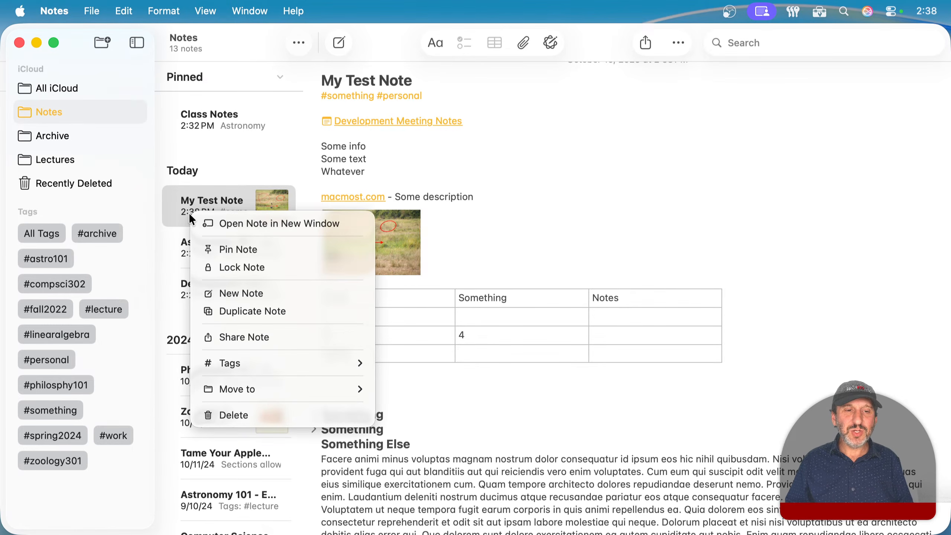
left_click(266, 338)
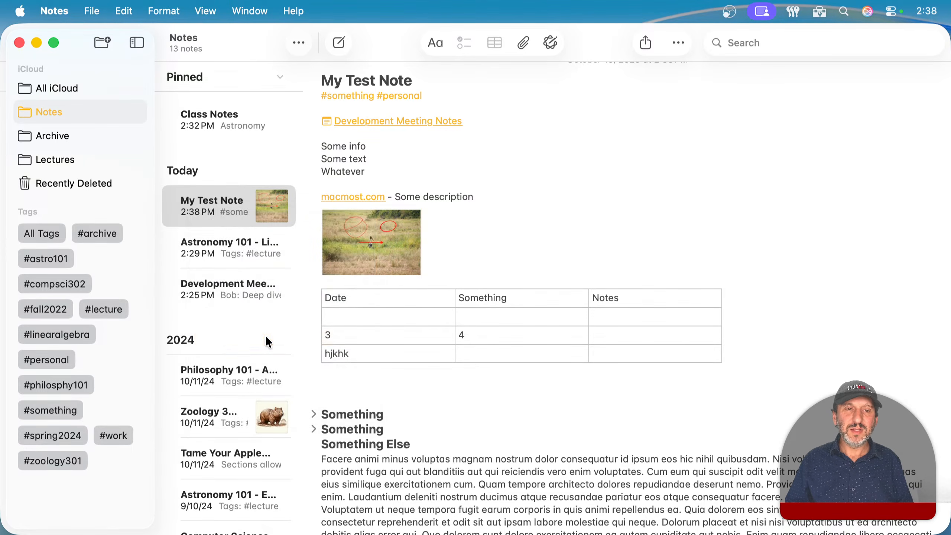
left_click(351, 92)
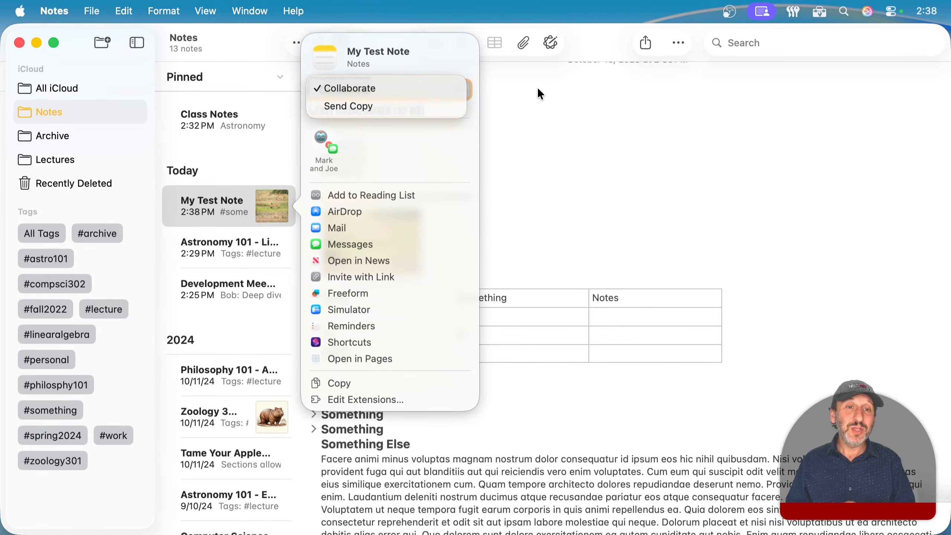
left_click(410, 90)
left_click(617, 133)
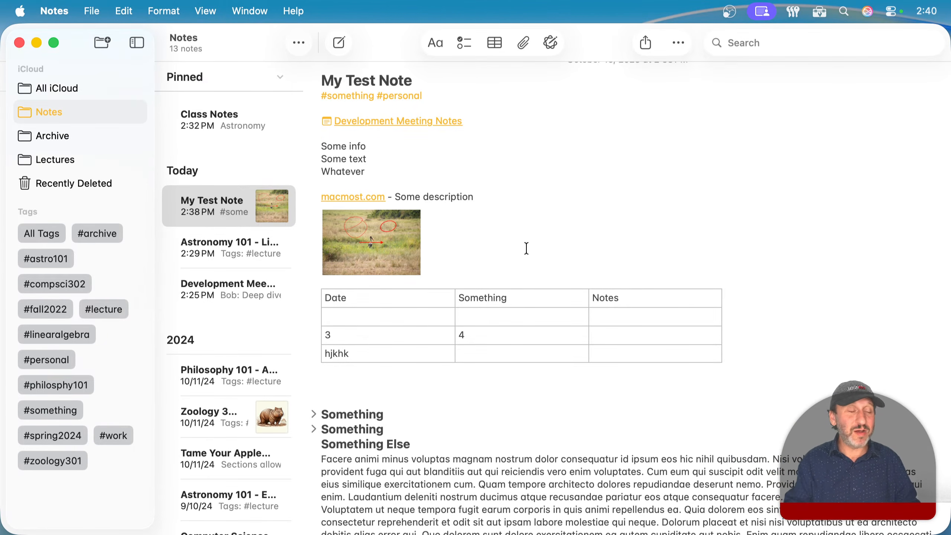
Review the file commands for exporting My Test Note and opening it in Pages.
left_click(526, 248)
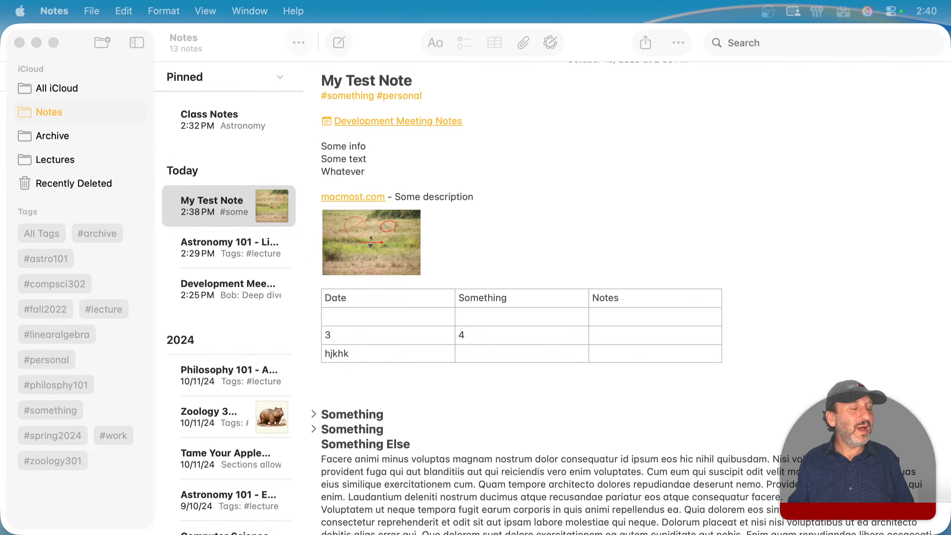
left_click(564, 149)
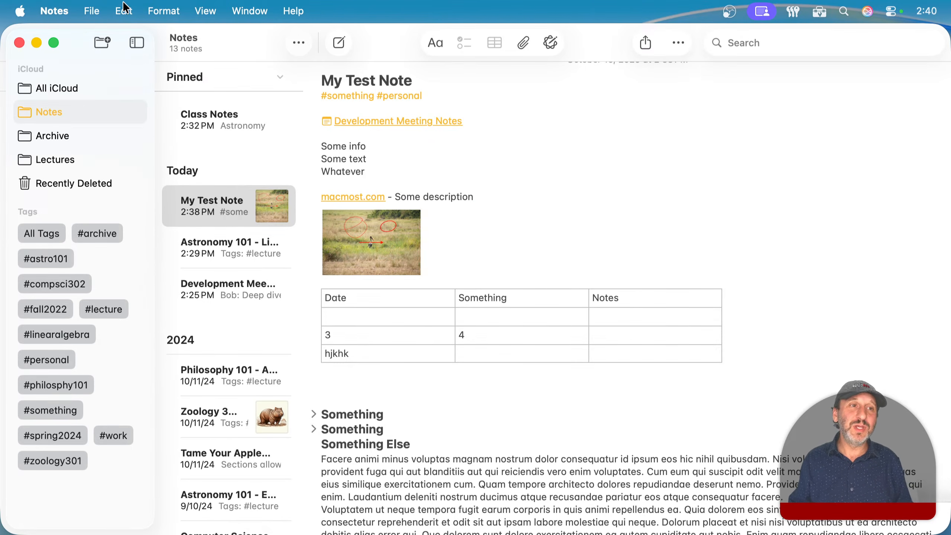
left_click(91, 10)
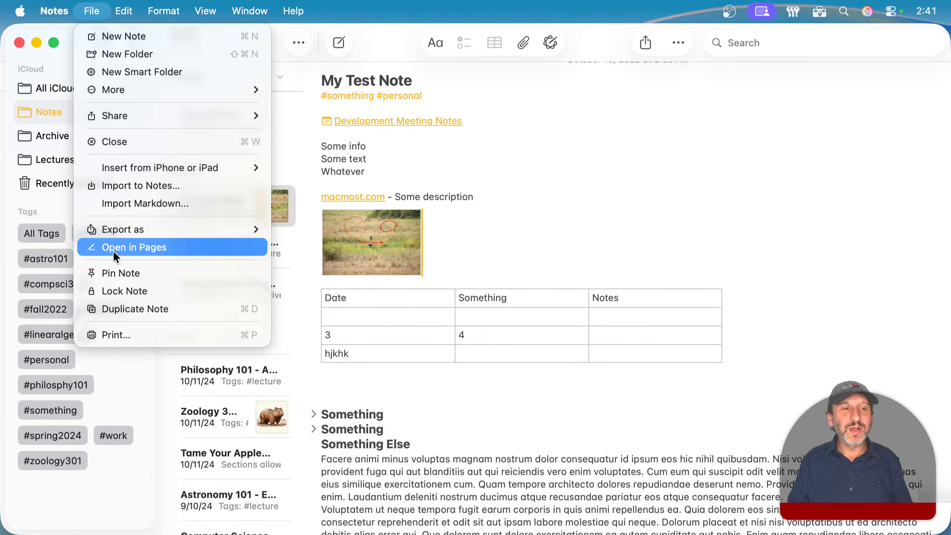
left_click(549, 253)
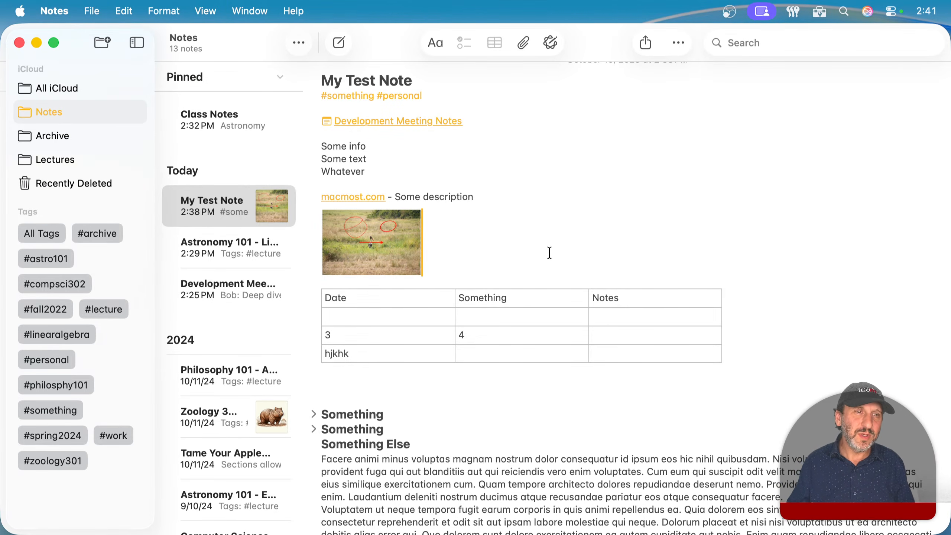
Examine the options for importing files to Notes, including preserving the folder structure, and cancel the import.
left_click(89, 11)
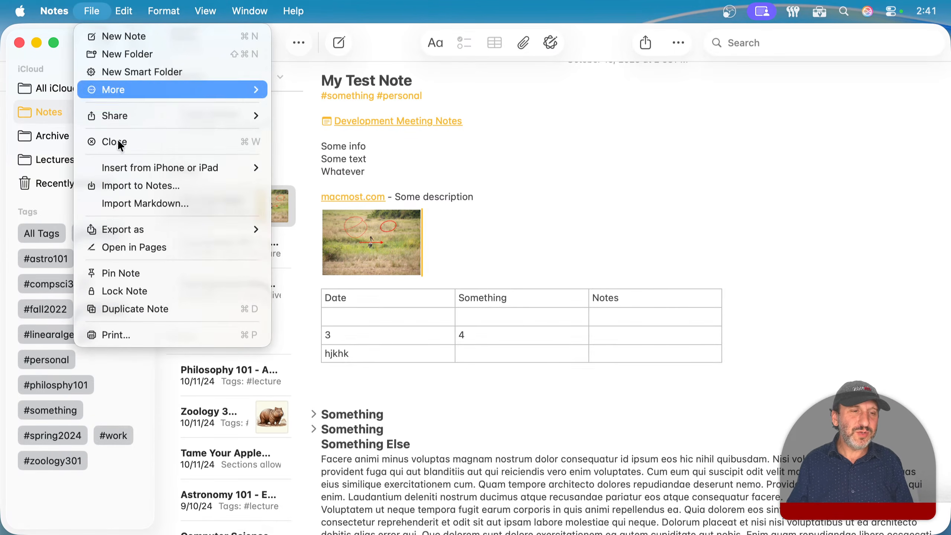
left_click(129, 186)
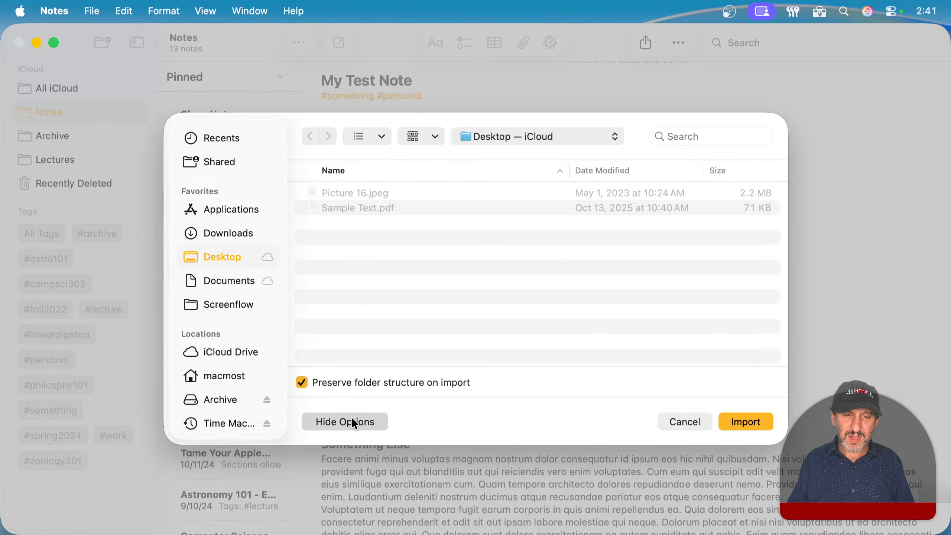
left_click(684, 419)
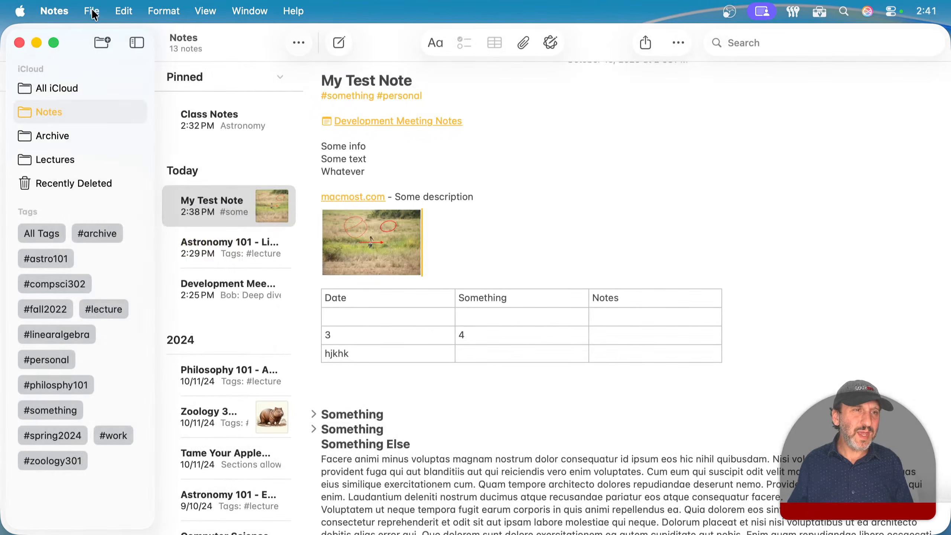
Open the file chooser for importing Markdown and cancel it.
left_click(93, 10)
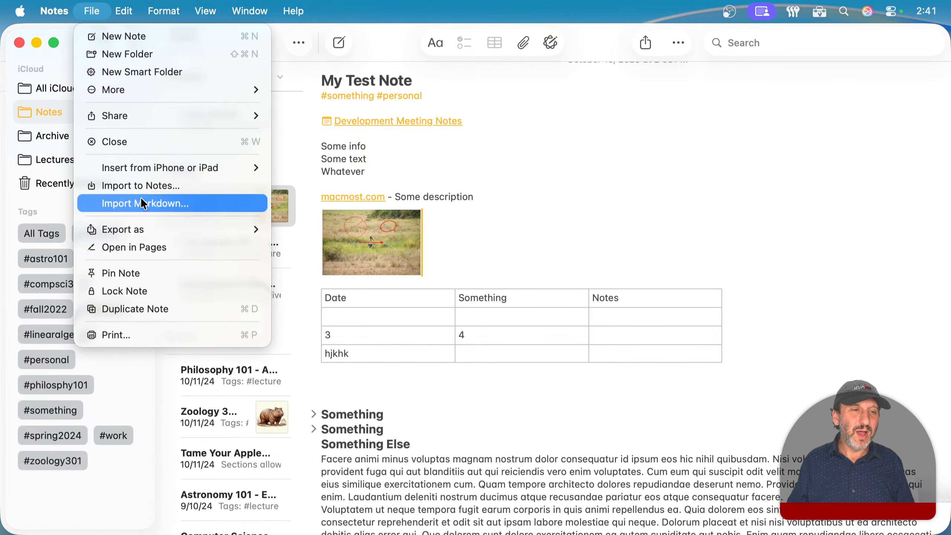
left_click(154, 209)
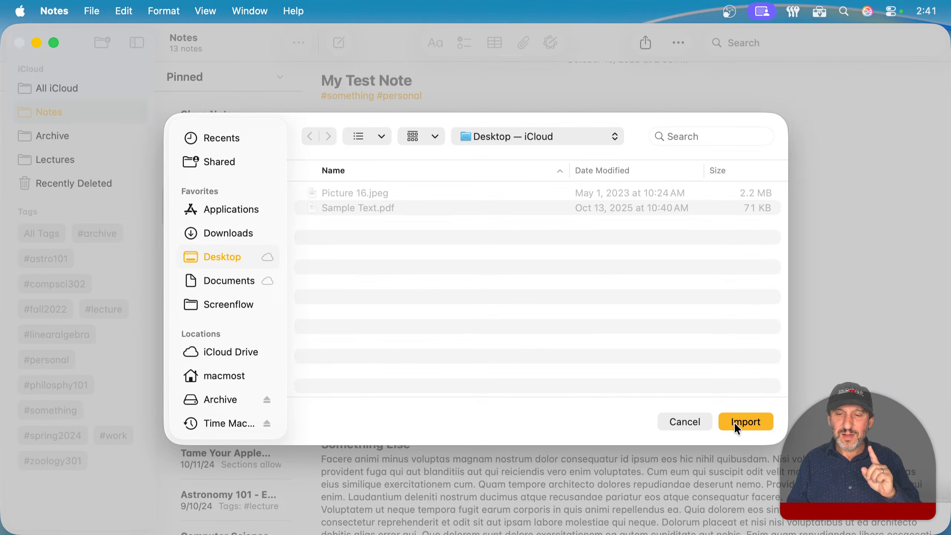
left_click(696, 423)
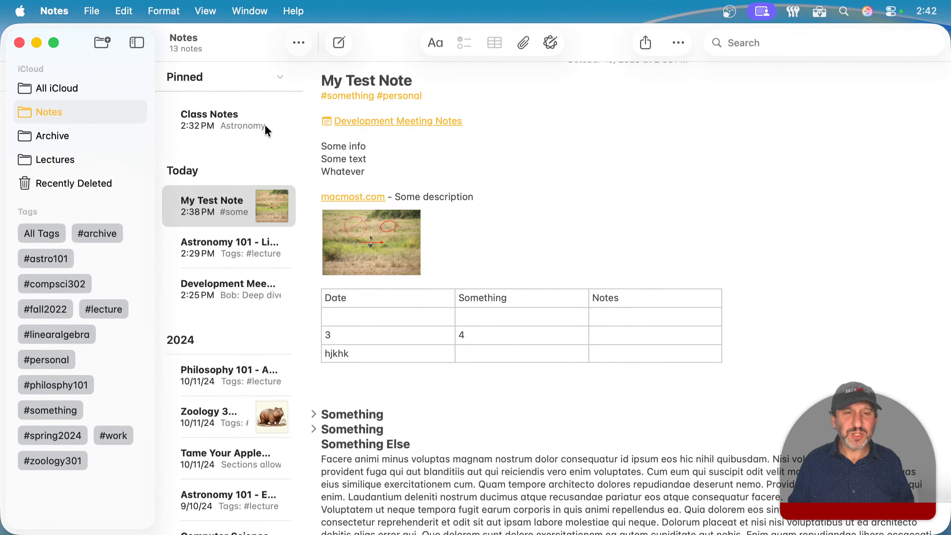
Preview the photo in My Test Note at full size, zoom in on the bird's head, and close the preview.
left_click(767, 180)
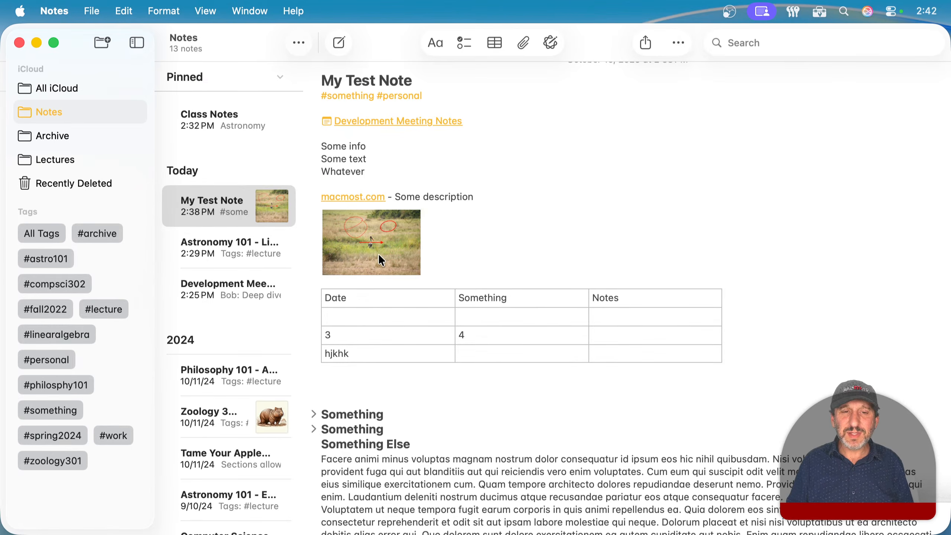
mouse_move(391, 250)
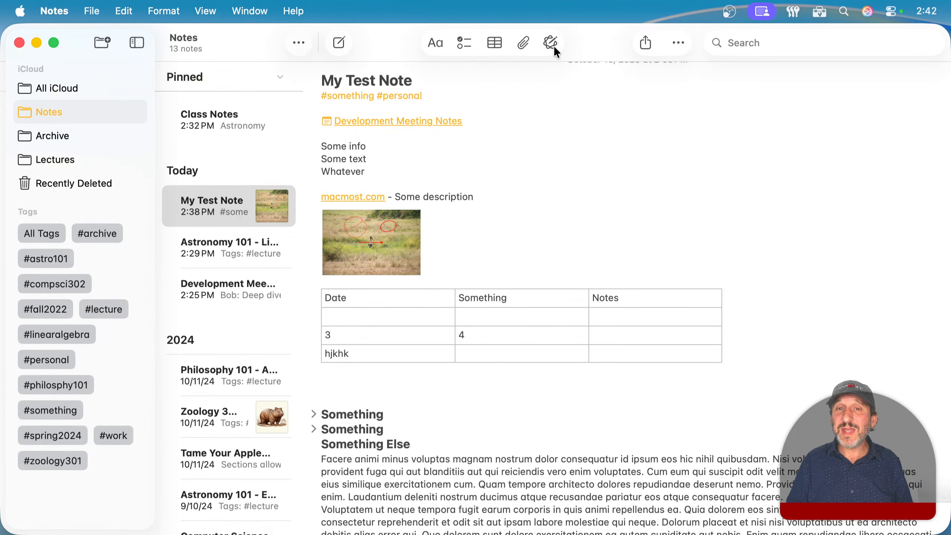
left_click(524, 43)
left_click(502, 82)
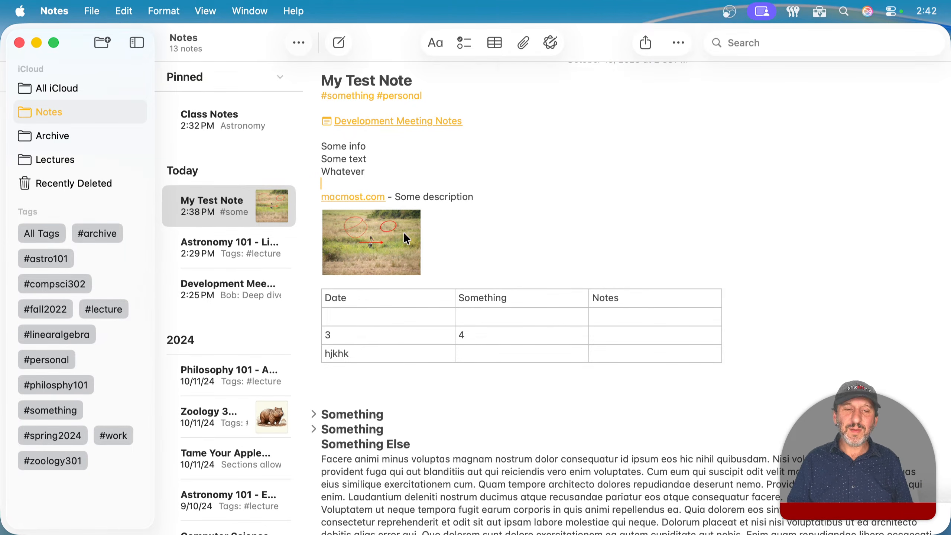
mouse_move(393, 254)
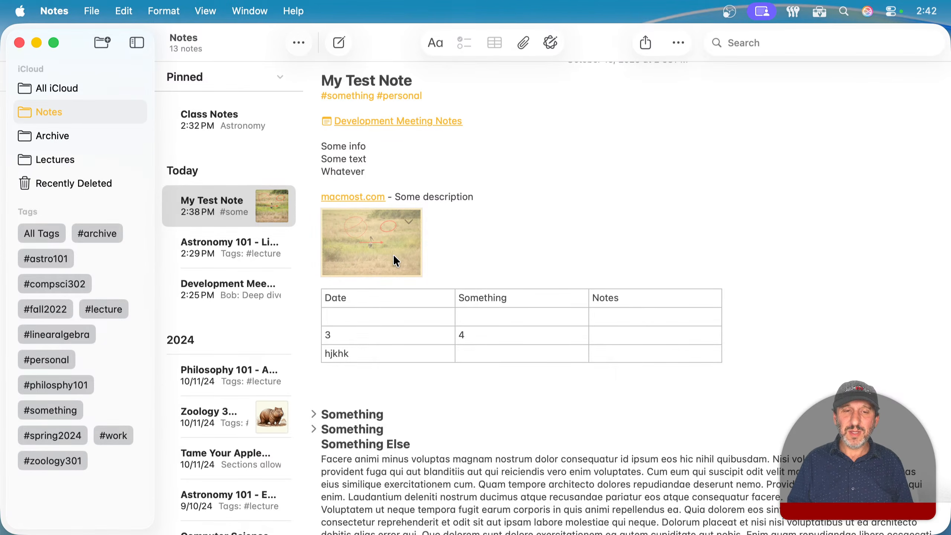
double_click(393, 254)
scroll(583, 284, "up", 10)
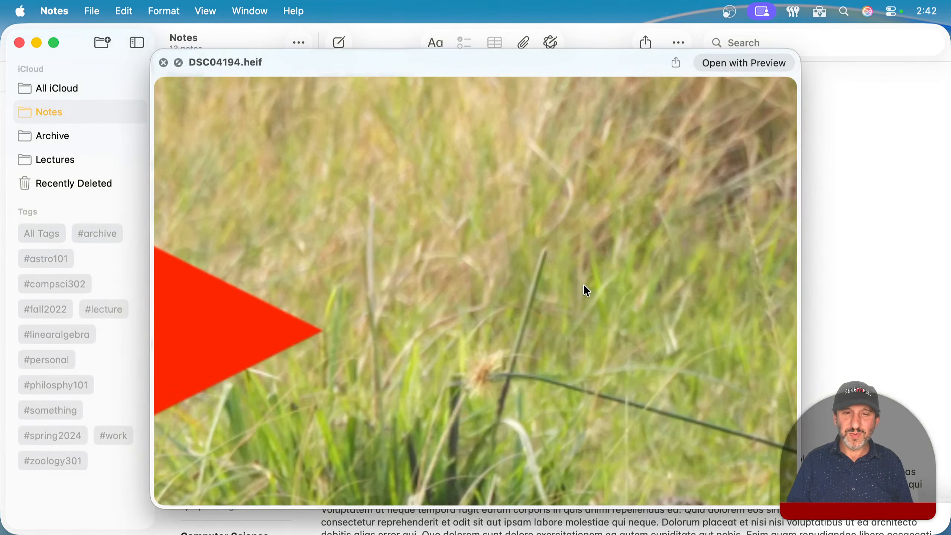
scroll(371, 268, "left", 15)
scroll(370, 268, "down", 10)
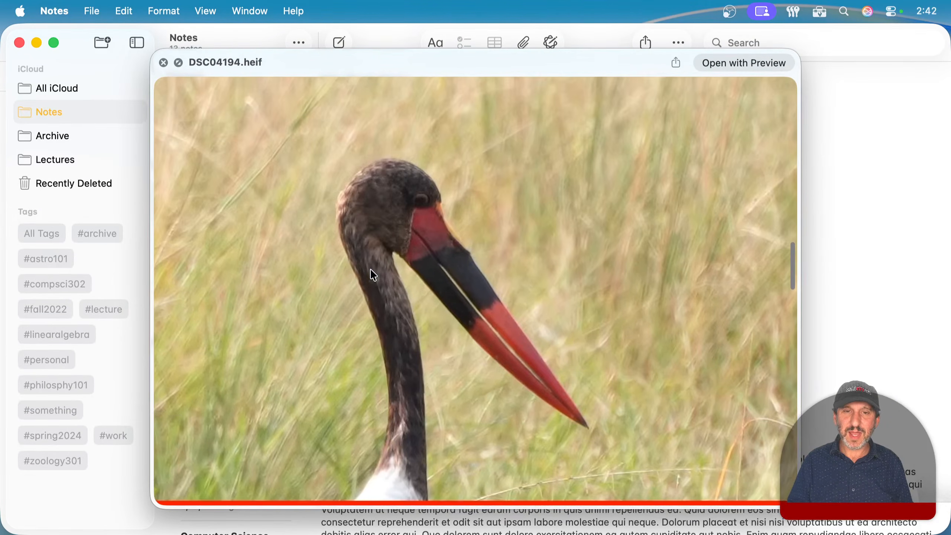
key("space")
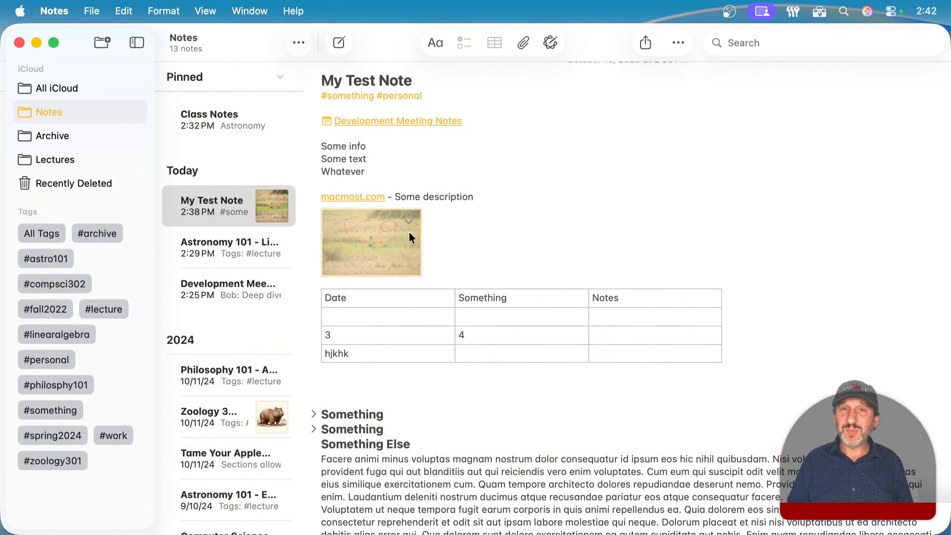
left_click(445, 243)
Switch to Photos and open the photo of the lone bird standing in the grass from the library.
mouse_move(367, 534)
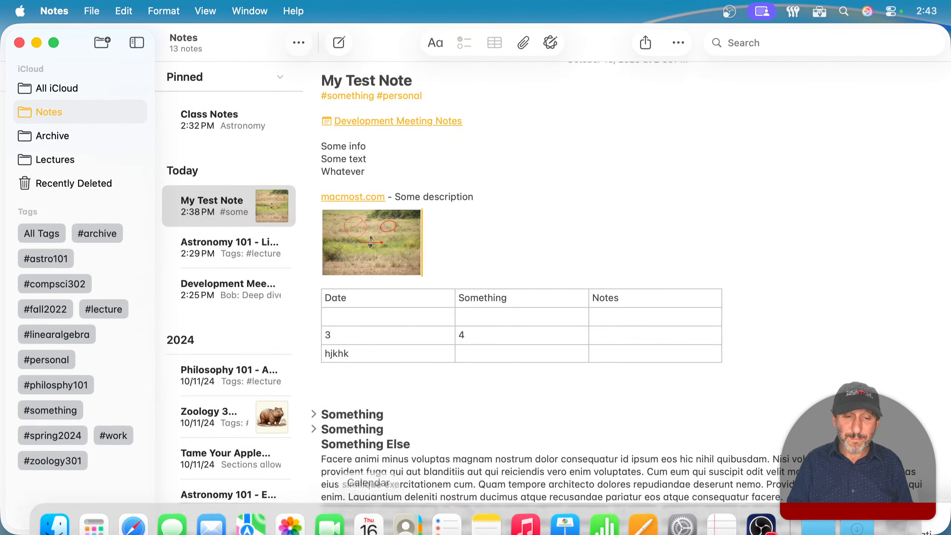
left_click(293, 509)
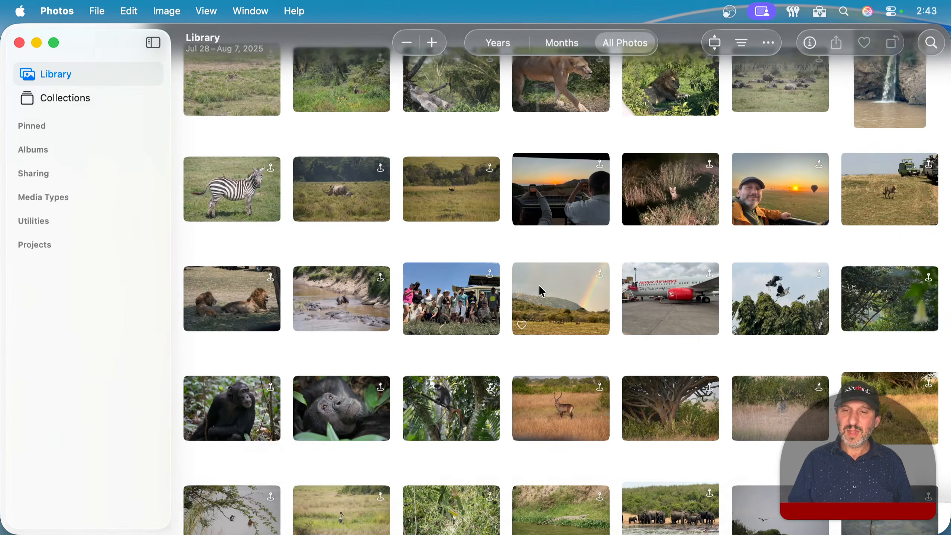
scroll(753, 287, "down", 5)
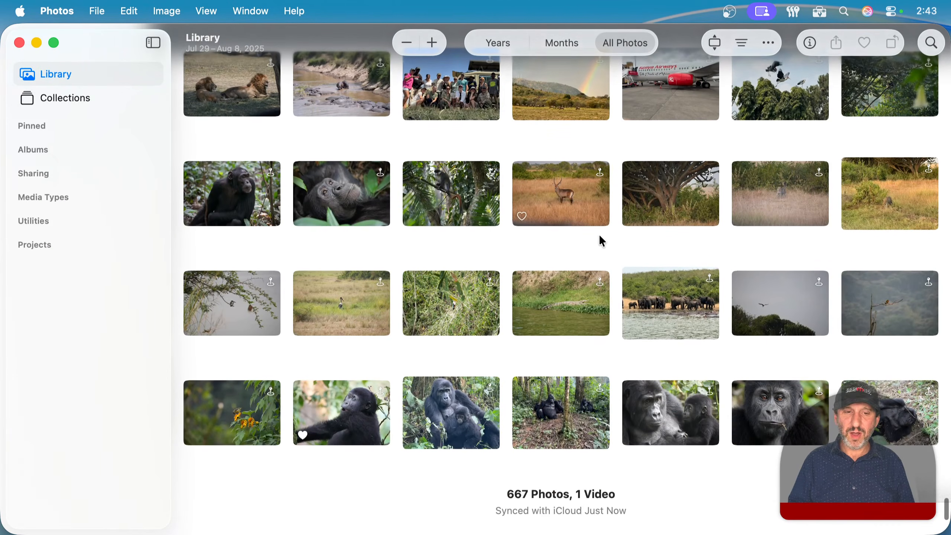
left_click(339, 313)
double_click(337, 311)
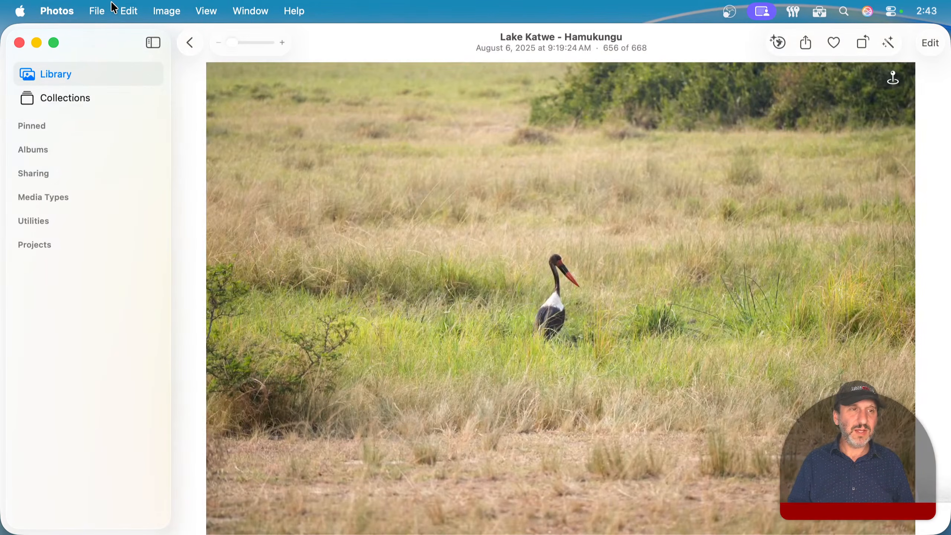
Open the bird photo in Preview as the external editor.
left_click(98, 10)
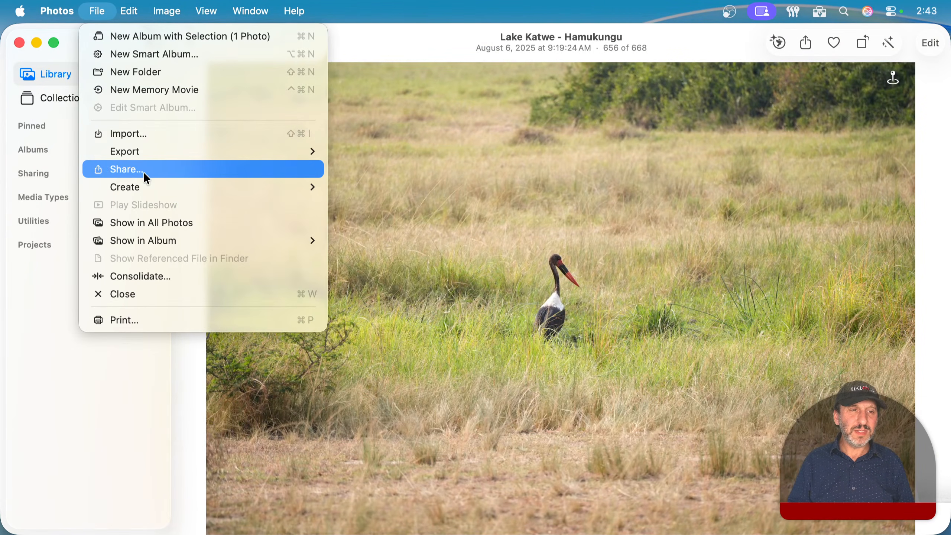
mouse_move(142, 189)
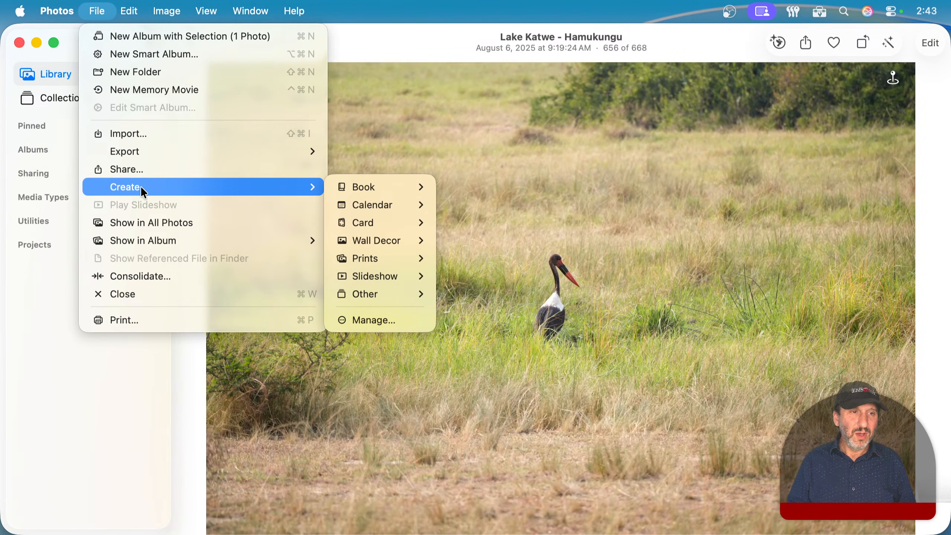
mouse_move(136, 11)
mouse_move(166, 11)
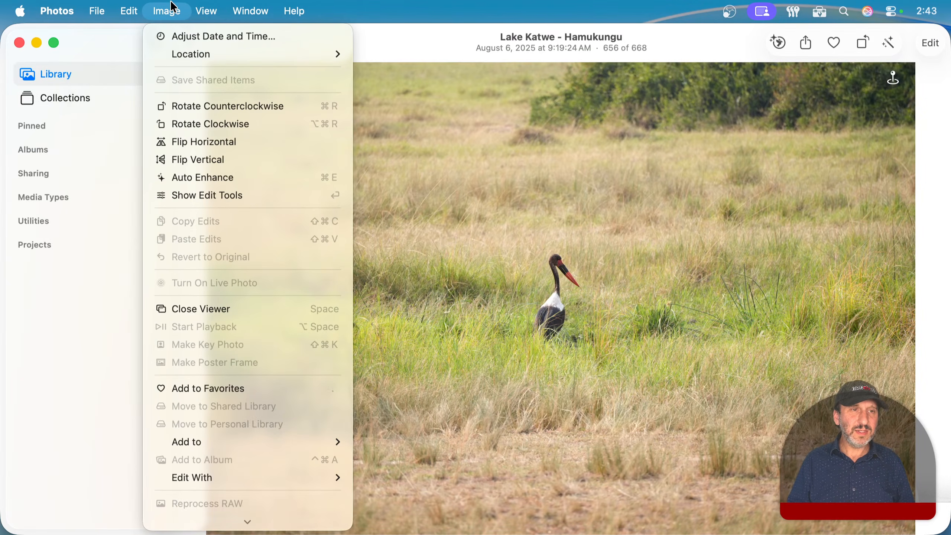
mouse_move(201, 483)
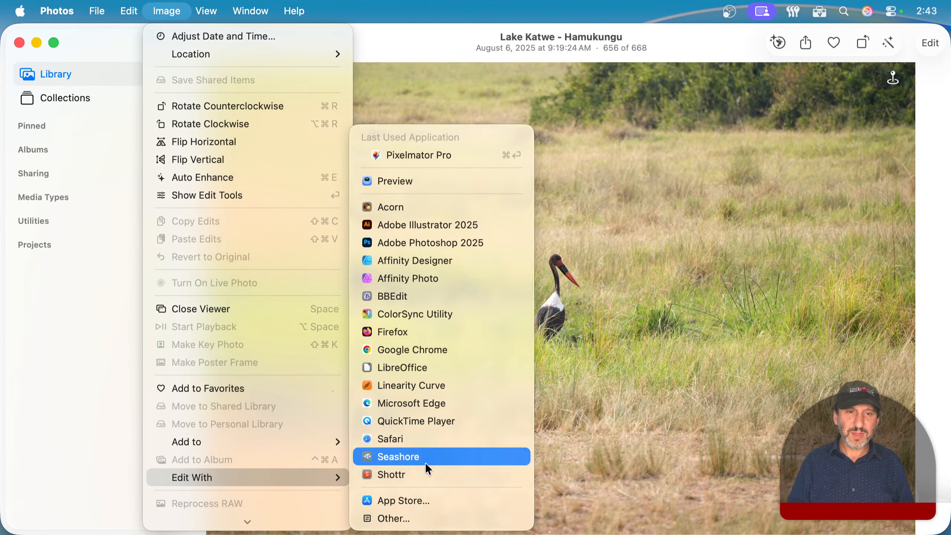
left_click(409, 183)
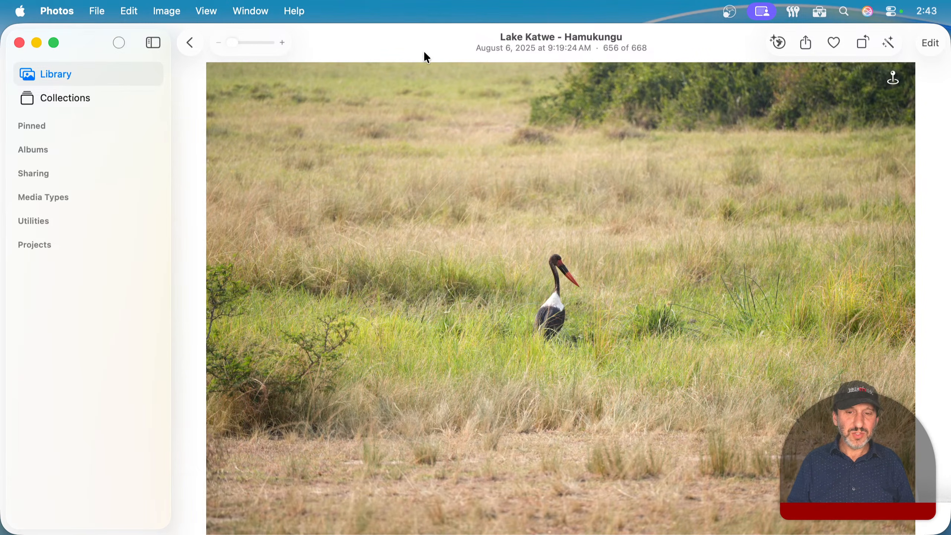
Move the DSC04194.tiff window slightly aside and show the image's general file information.
mouse_move(567, 532)
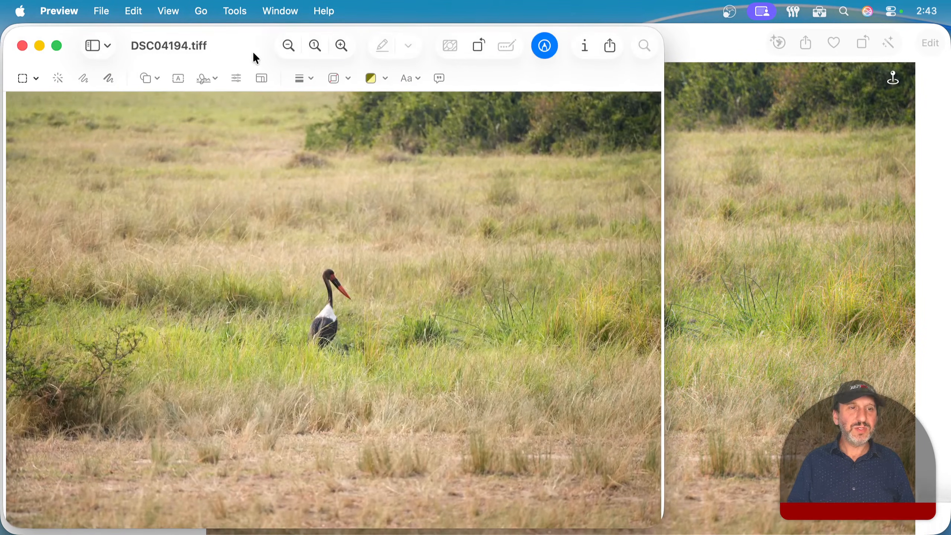
left_click_drag(247, 43, 268, 41)
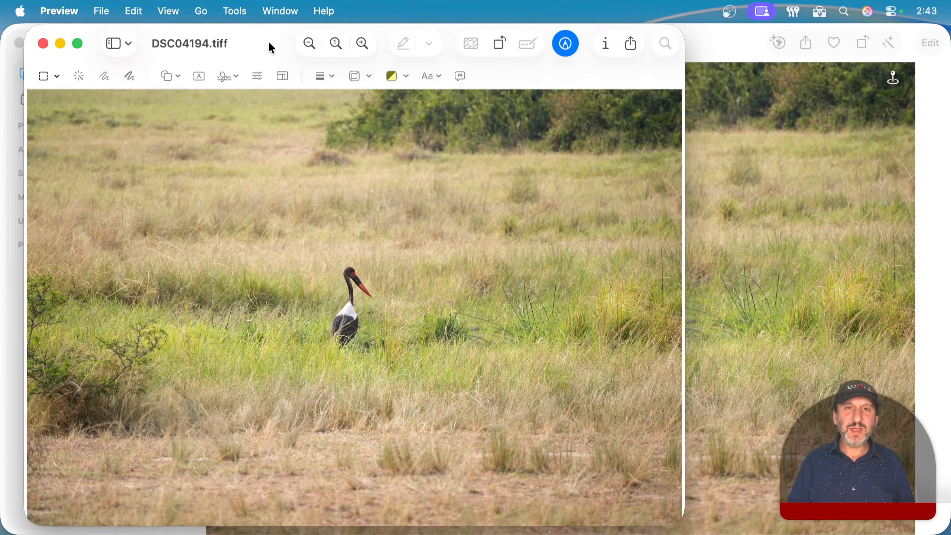
left_click(604, 46)
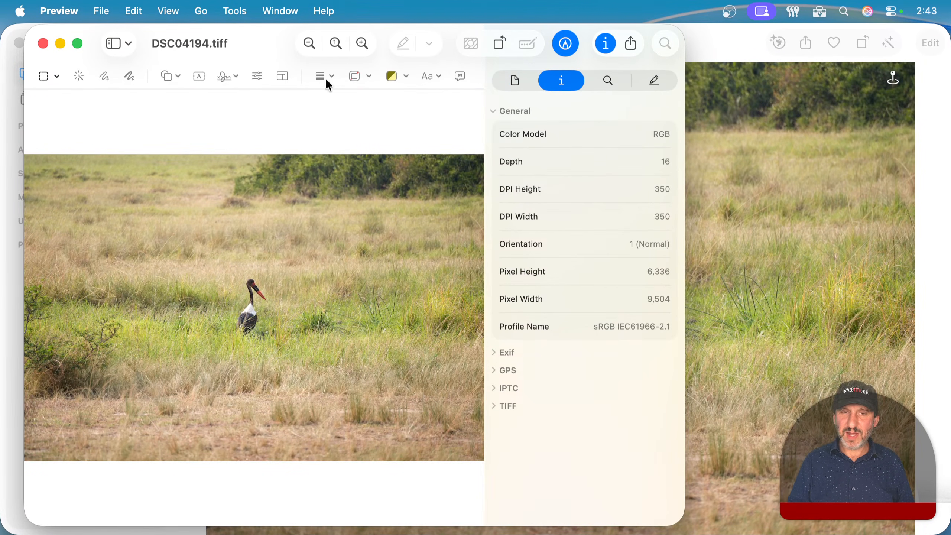
Resize the bird image to 600 pixels wide with proportional scaling, and hide the Photos window.
left_click(230, 12)
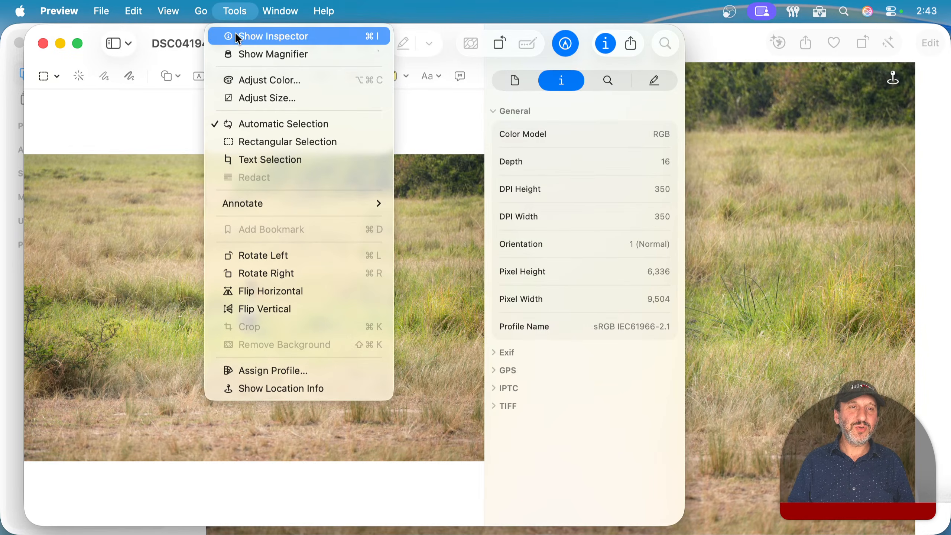
left_click(260, 96)
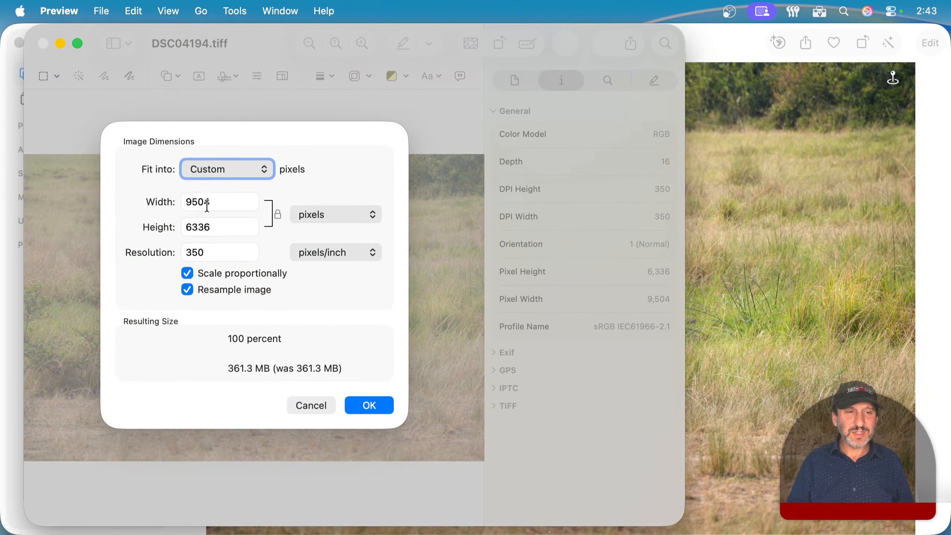
double_click(208, 203)
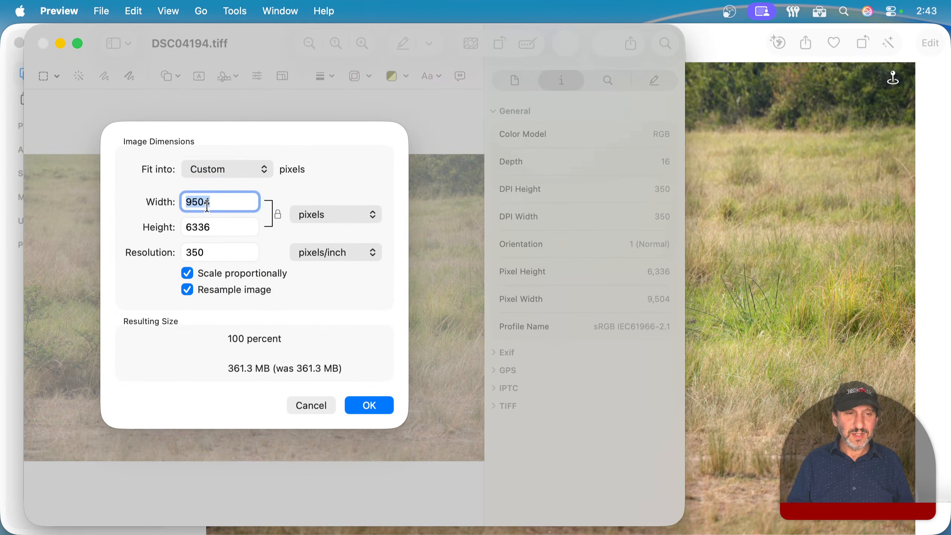
type("600")
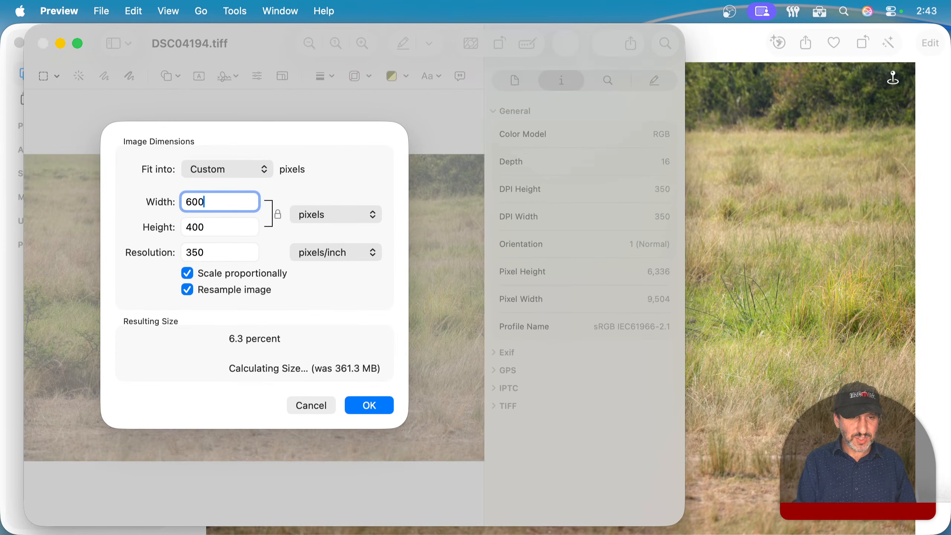
key("Return")
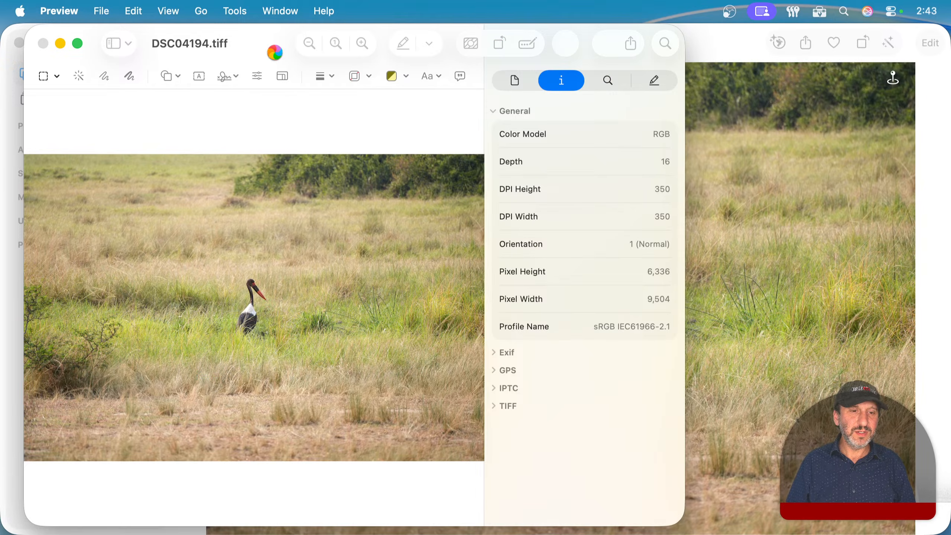
left_click(760, 298)
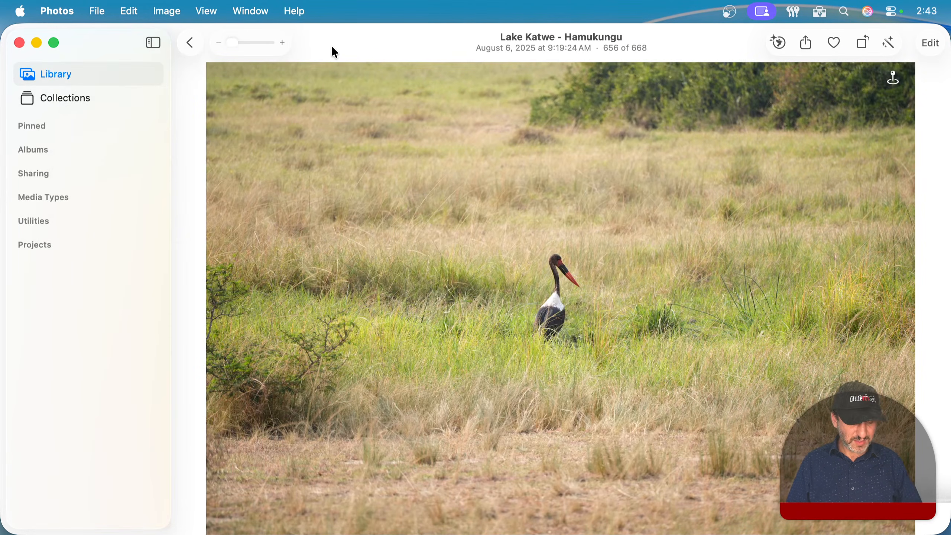
key("super+h")
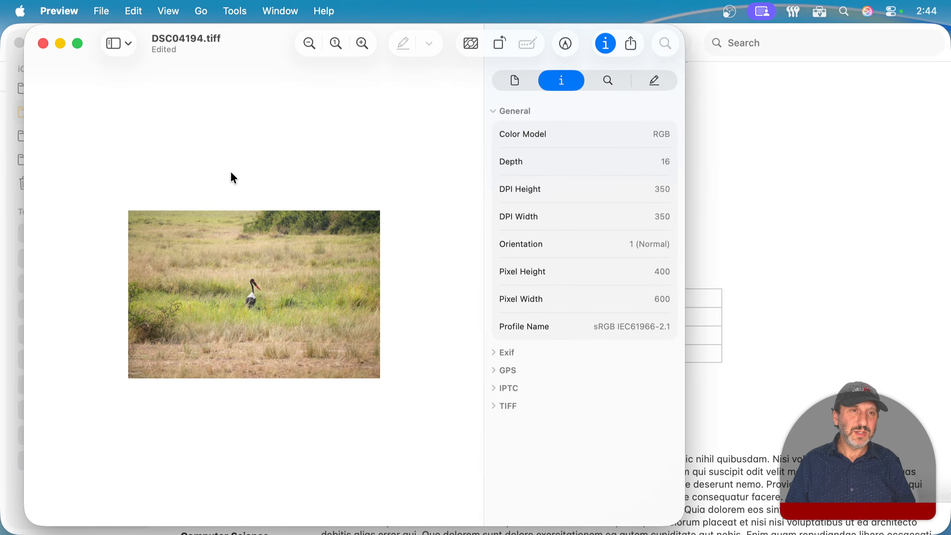
Try to copy the whole resized image into My Test Note below the table, and undo the paste.
key("super+a")
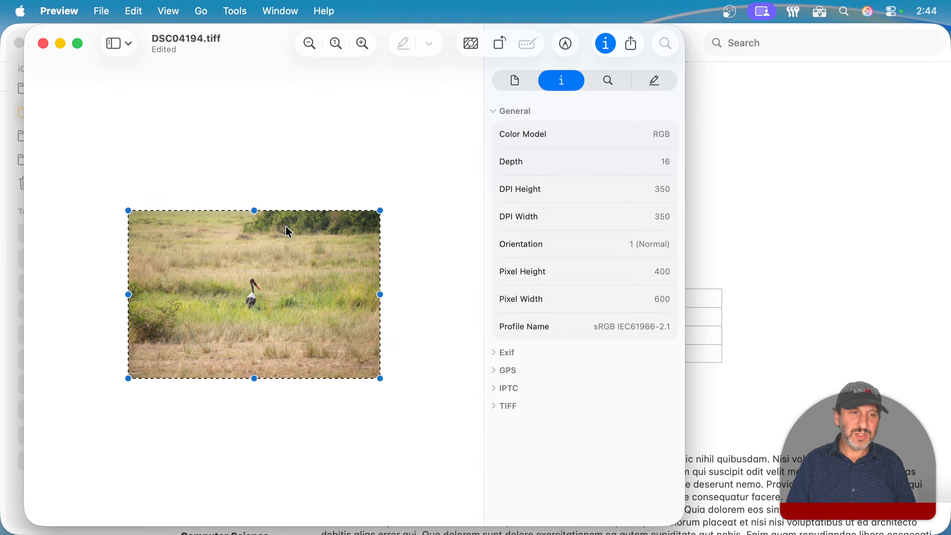
key("super+c")
left_click(887, 238)
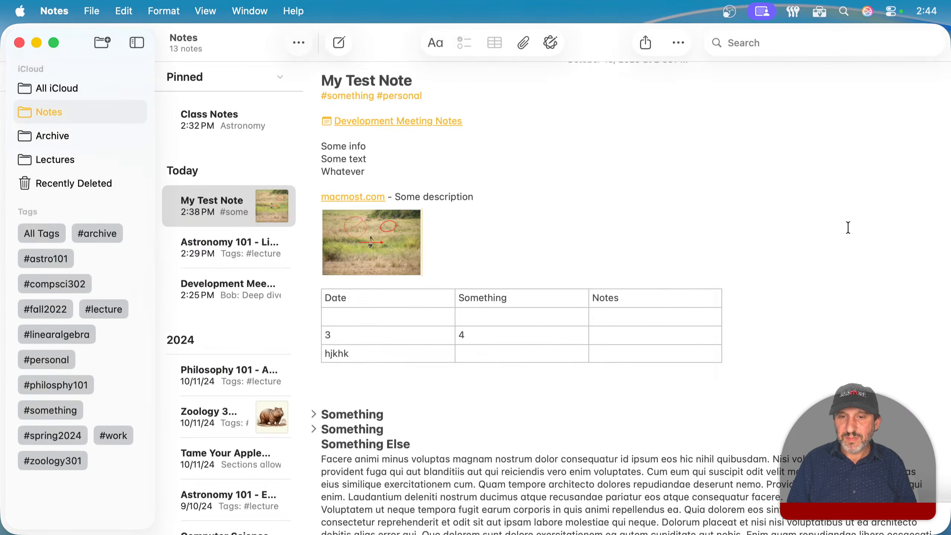
left_click(375, 386)
key("super+v")
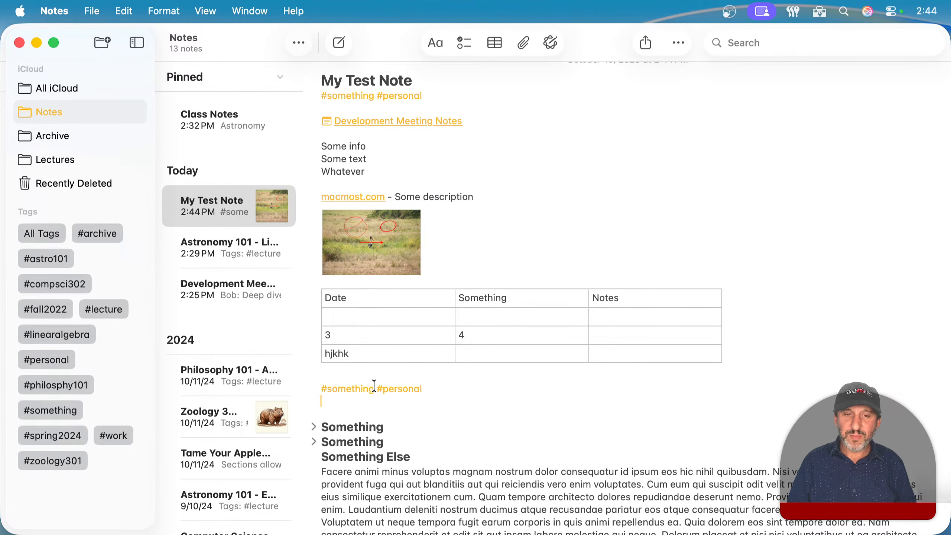
key("super+z")
Switch back to Preview, copy the selected image again and paste it below the table in My Test Note.
key("super+Tab")
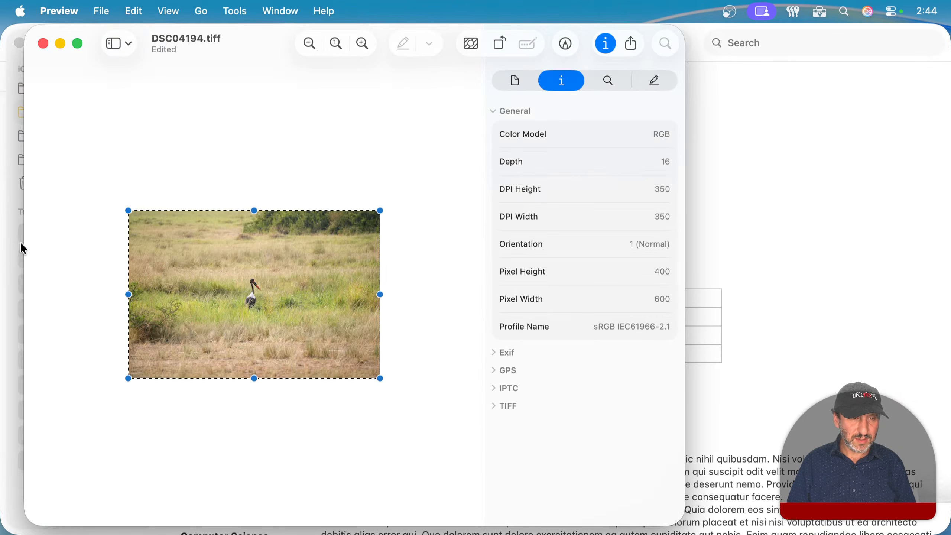
key("super+c")
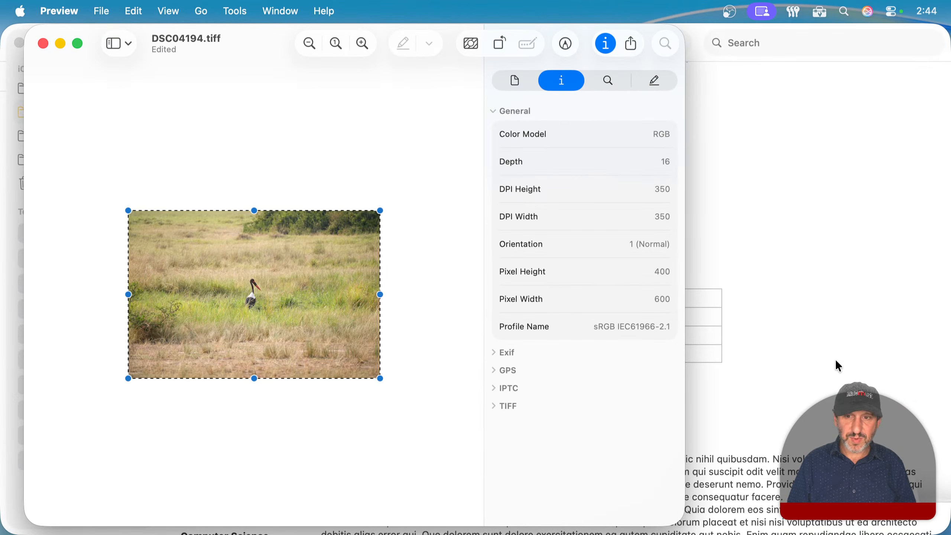
key("super+Tab")
key("super+v")
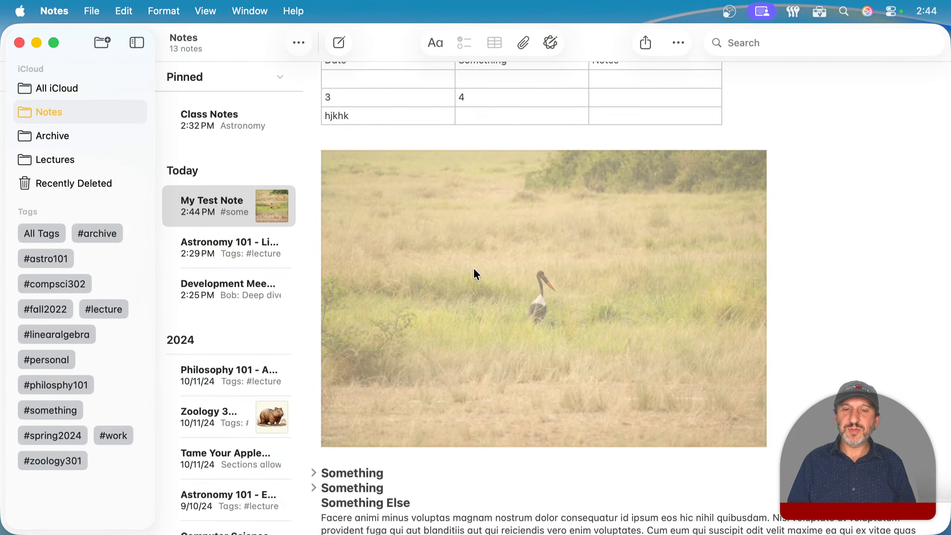
Preview the pasted bird image, zoom in on it to examine its detail, and close the preview.
double_click(481, 248)
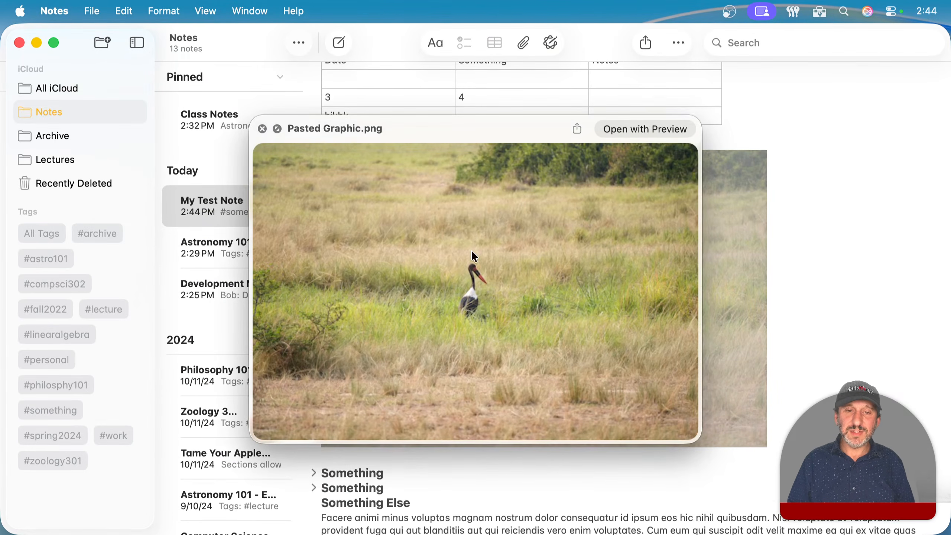
scroll(453, 259, "up", 5)
scroll(683, 352, "down", 5)
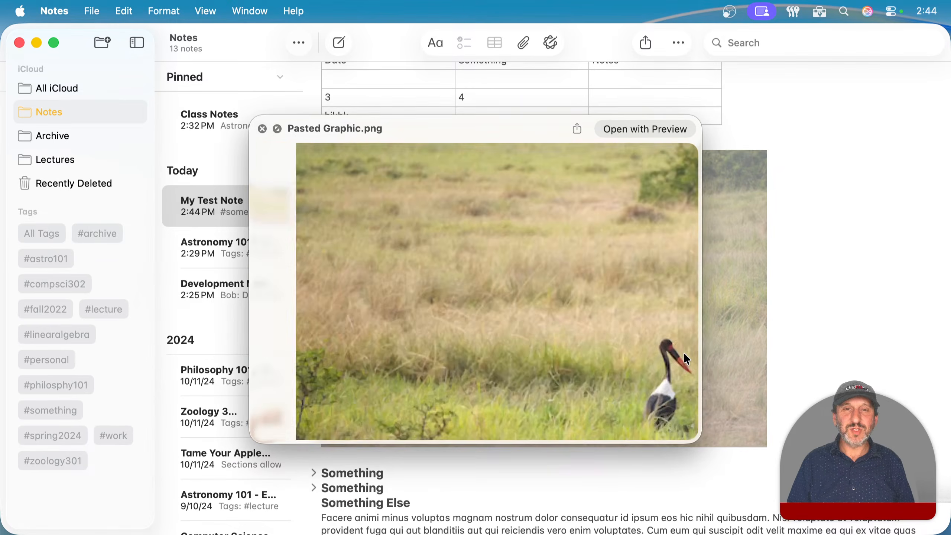
key("Escape")
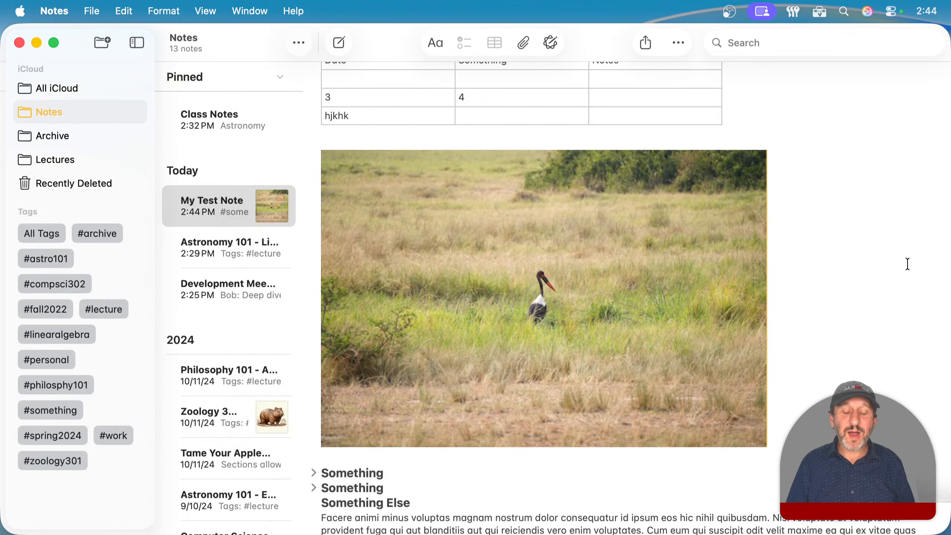
Delete the pasted bird image from below the table.
key("BackSpace")
scroll(743, 269, "up", 4)
scroll(743, 268, "up", 3)
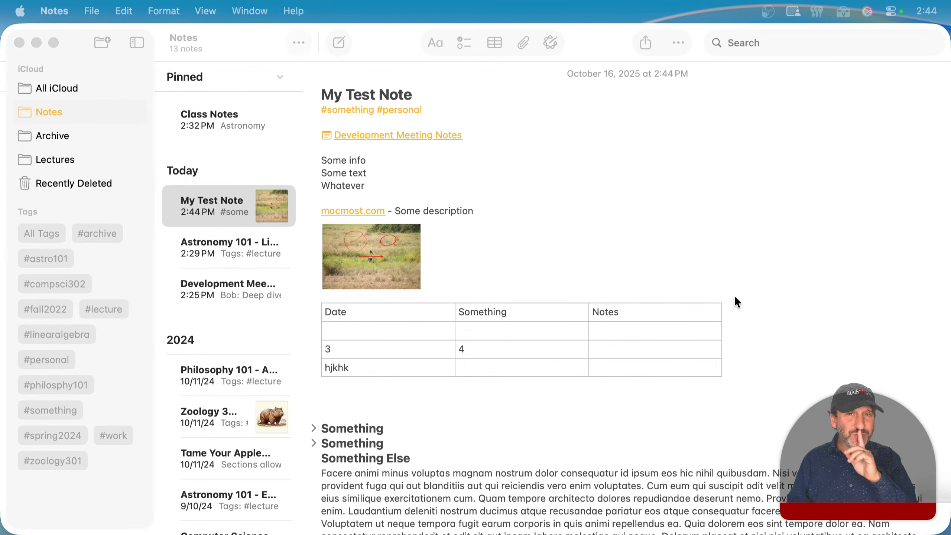
left_click(627, 228)
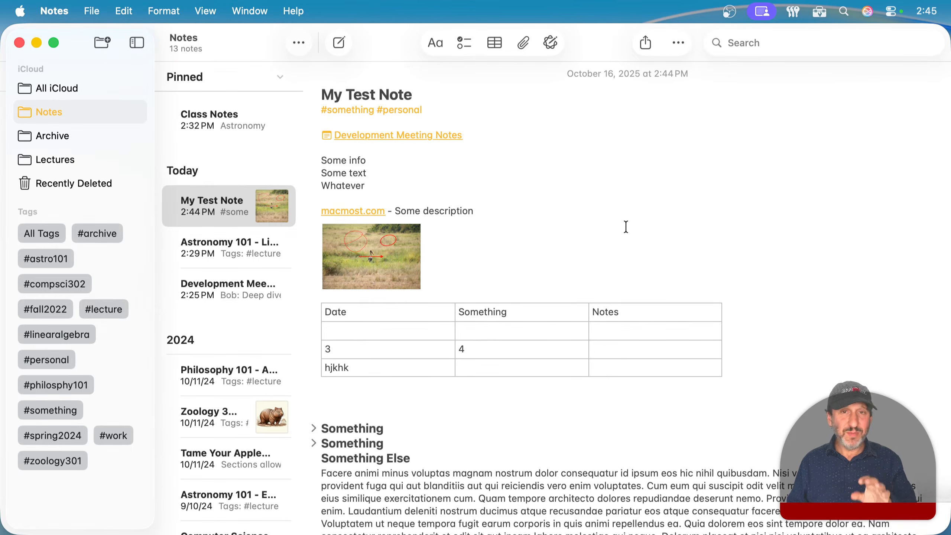
left_click(390, 258)
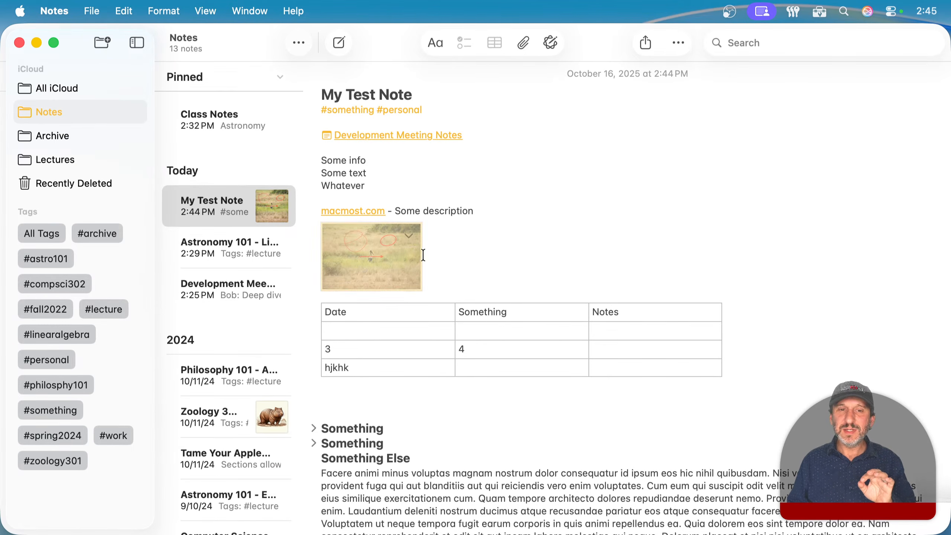
left_click(442, 252)
mouse_move(354, 234)
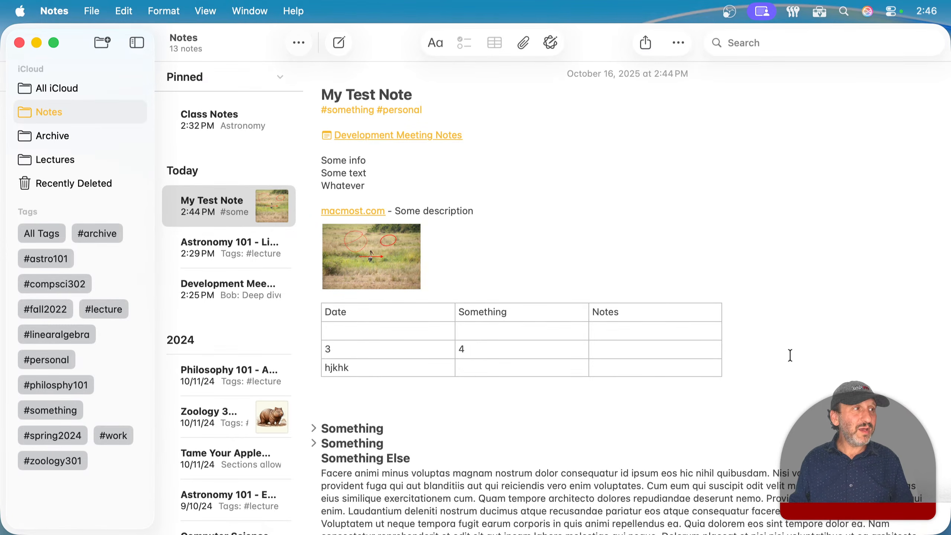
Compare the contents of the Archive folder with those of the Notes folder.
left_click(98, 132)
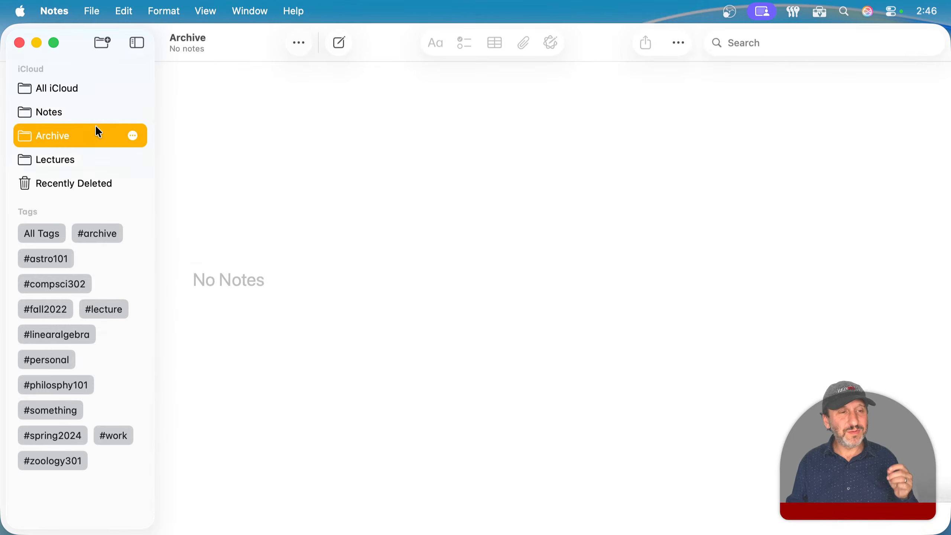
left_click(71, 112)
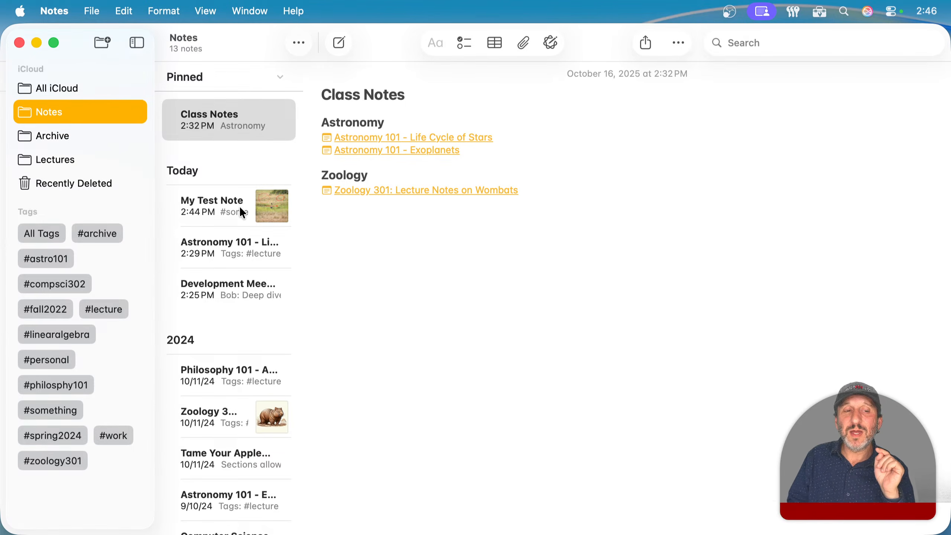
left_click(40, 139)
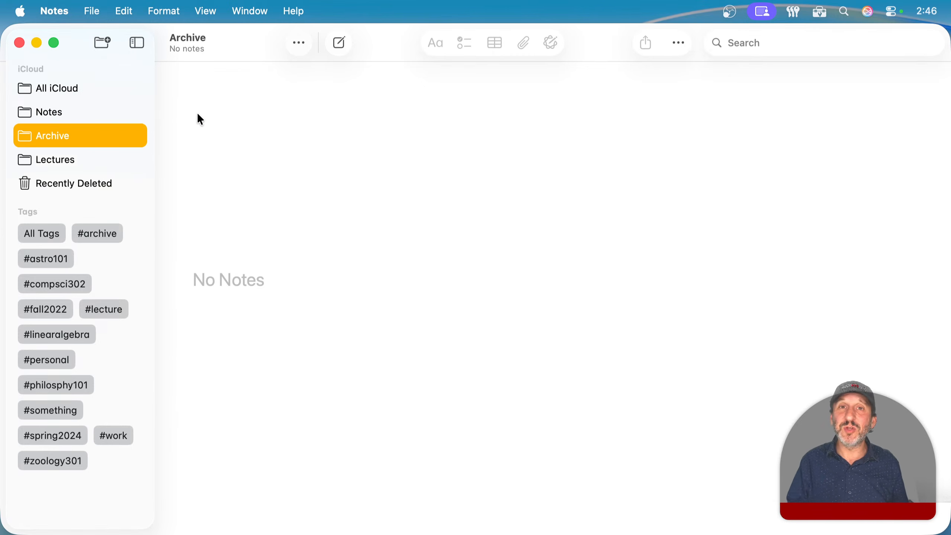
left_click(79, 112)
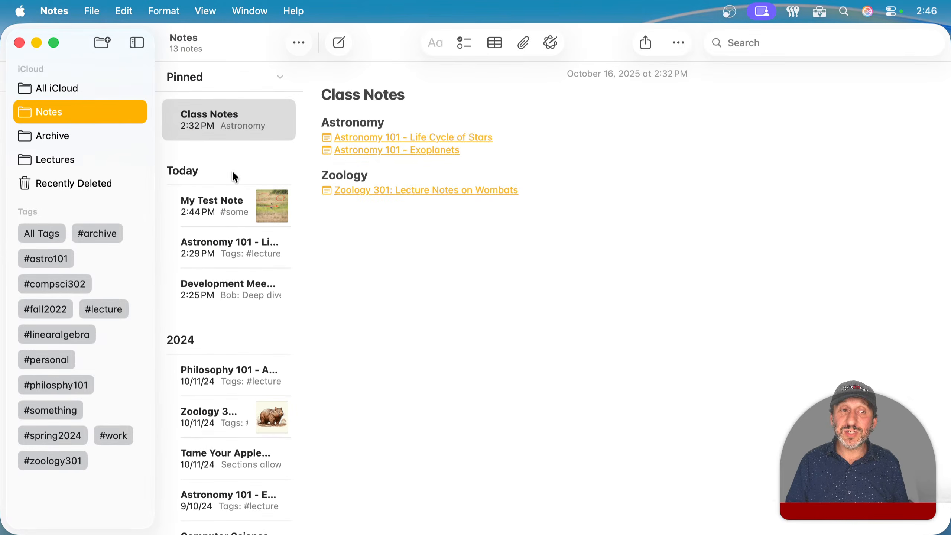
Open the Astronomy 101 - Life Cycle of Stars note and view the formats it can be exported as.
left_click(234, 250)
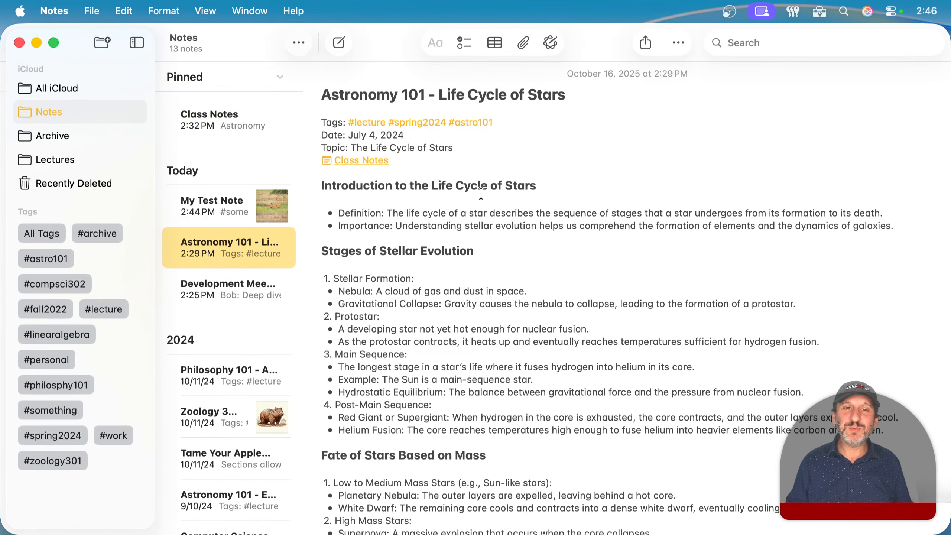
left_click(91, 11)
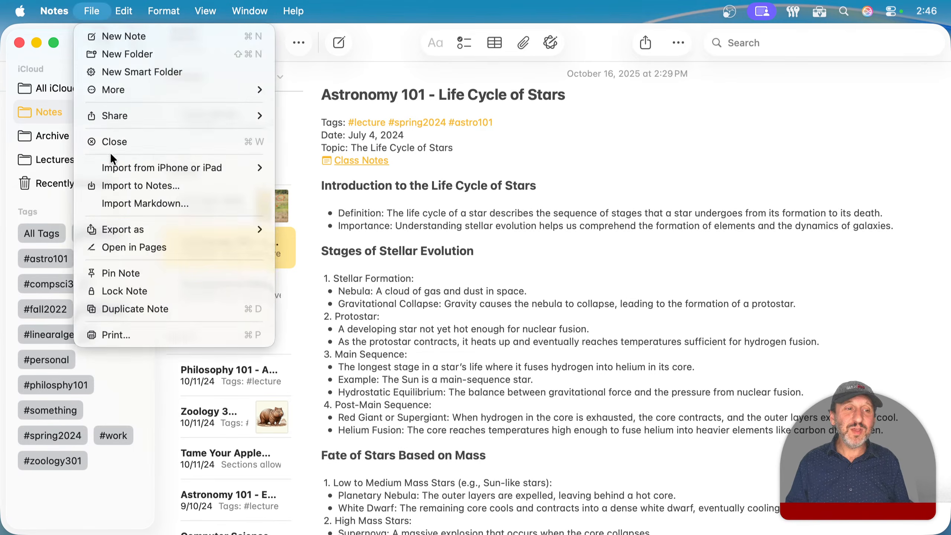
mouse_move(131, 225)
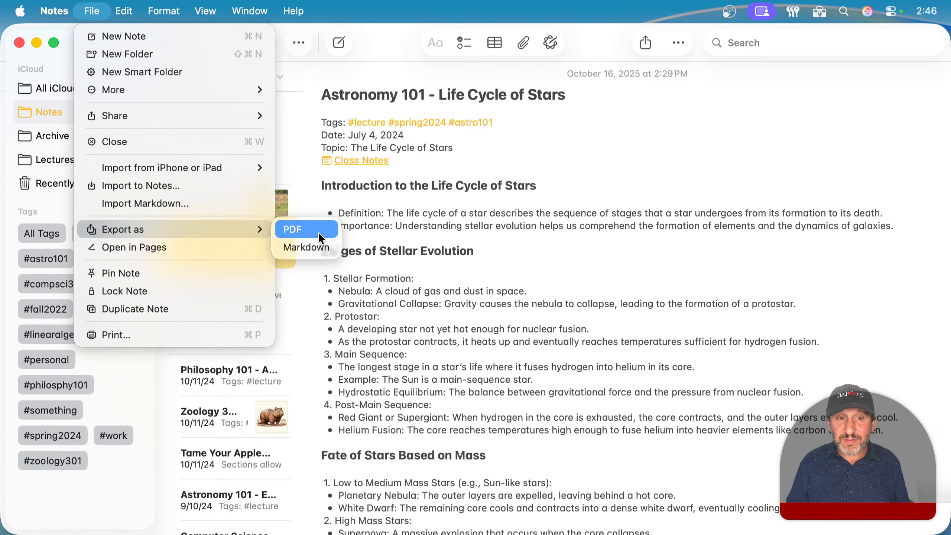
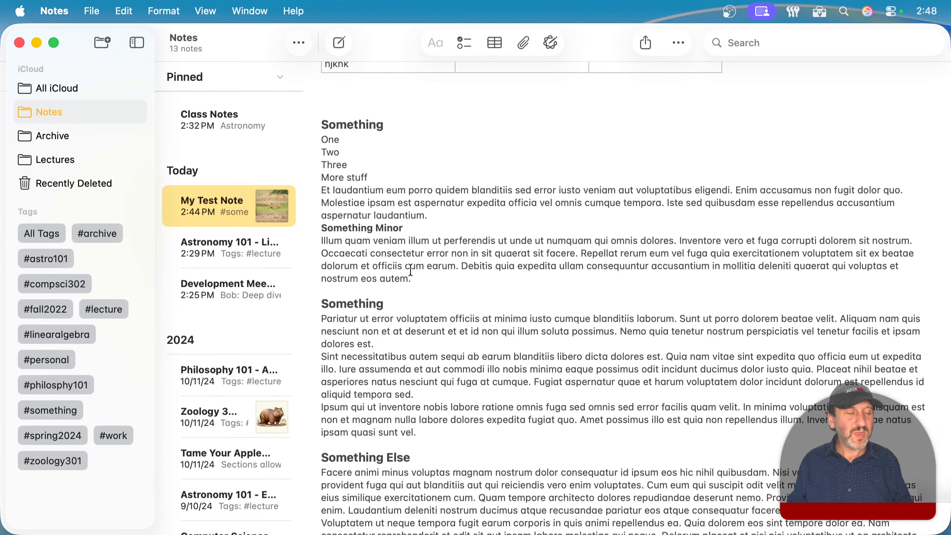
Replace the title of My Test Note with "My Week".
left_click(388, 215)
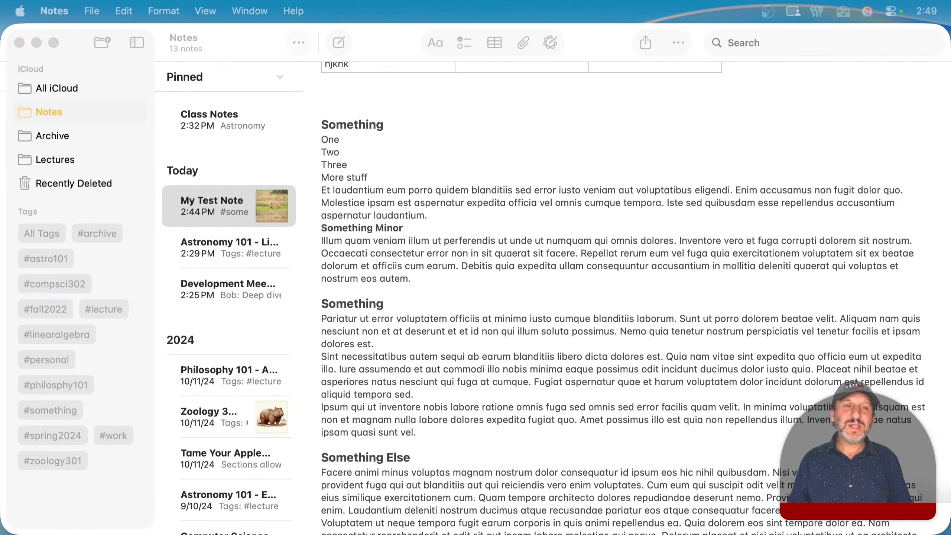
scroll(362, 190, "up", 10)
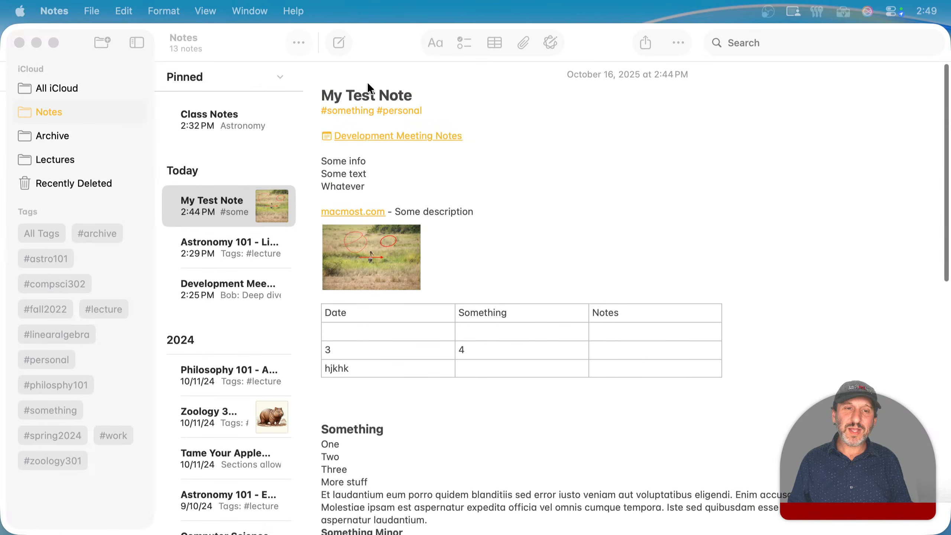
left_click(323, 95)
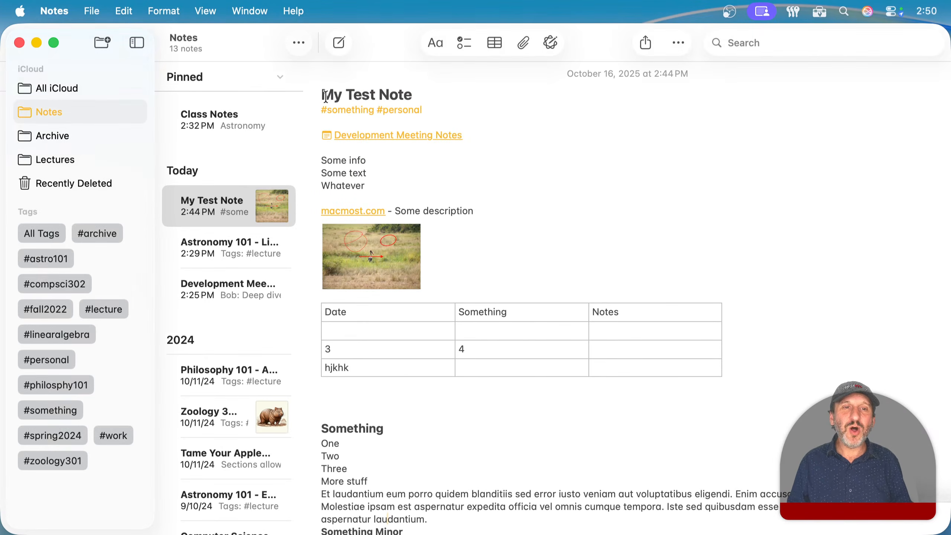
left_click_drag(323, 94, 412, 95)
type("My Week")
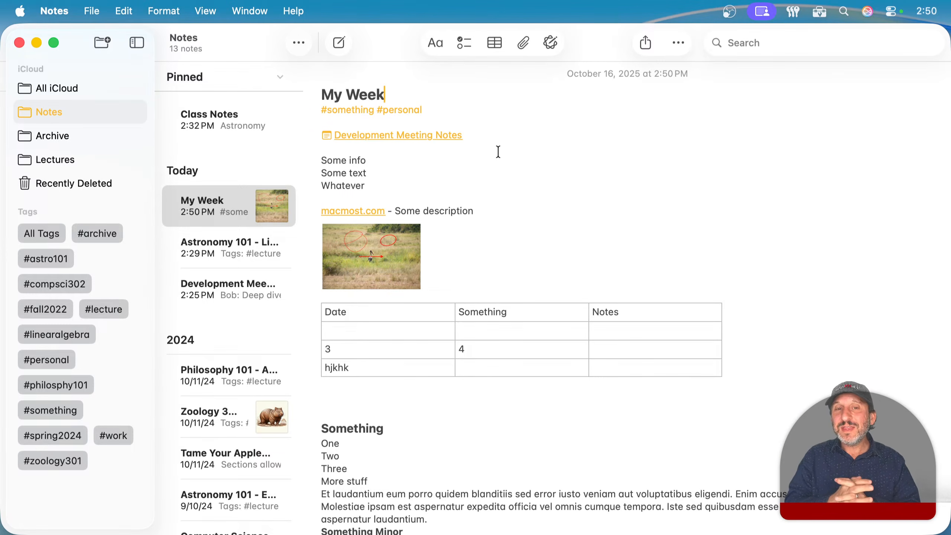
left_click(383, 170)
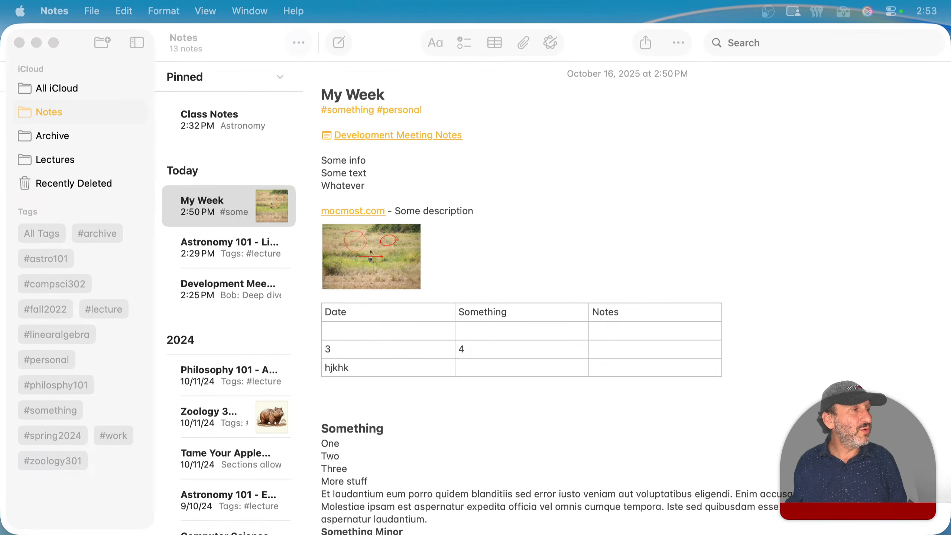
left_click(648, 183)
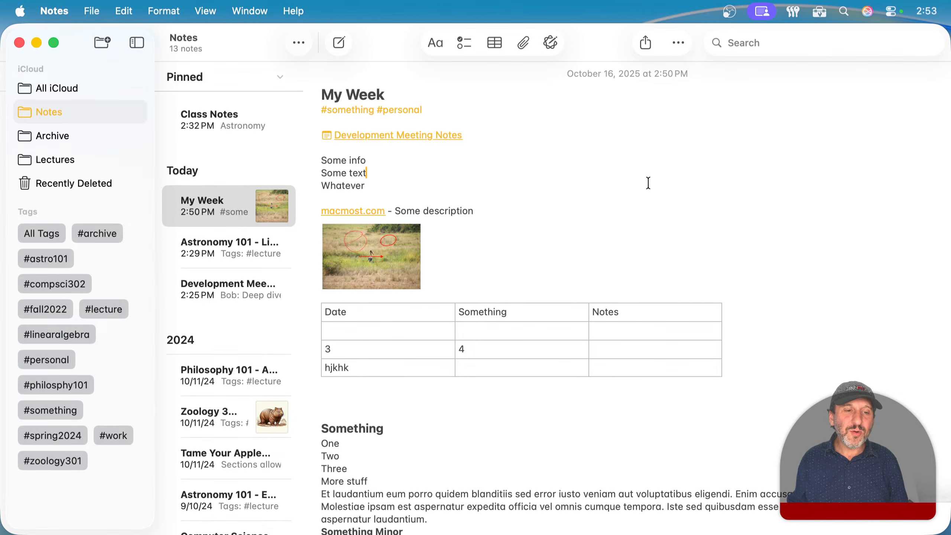